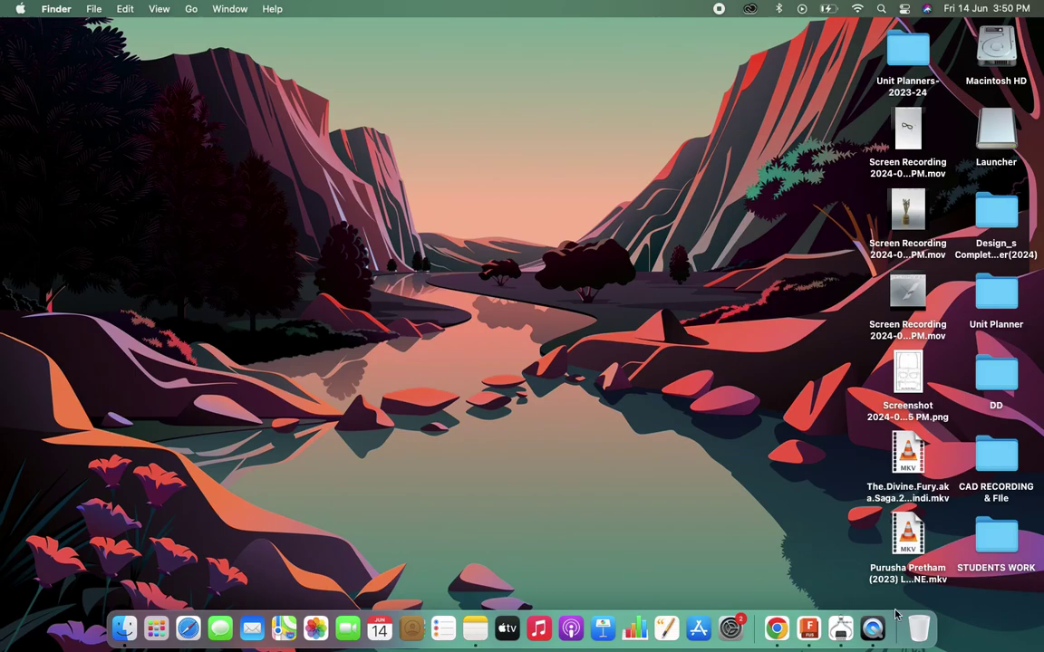
Add an offset construction plane on the XZ plane at 0.00 in, viewed from the Front
{"action": "left_click", "coordinate": [808, 628]}
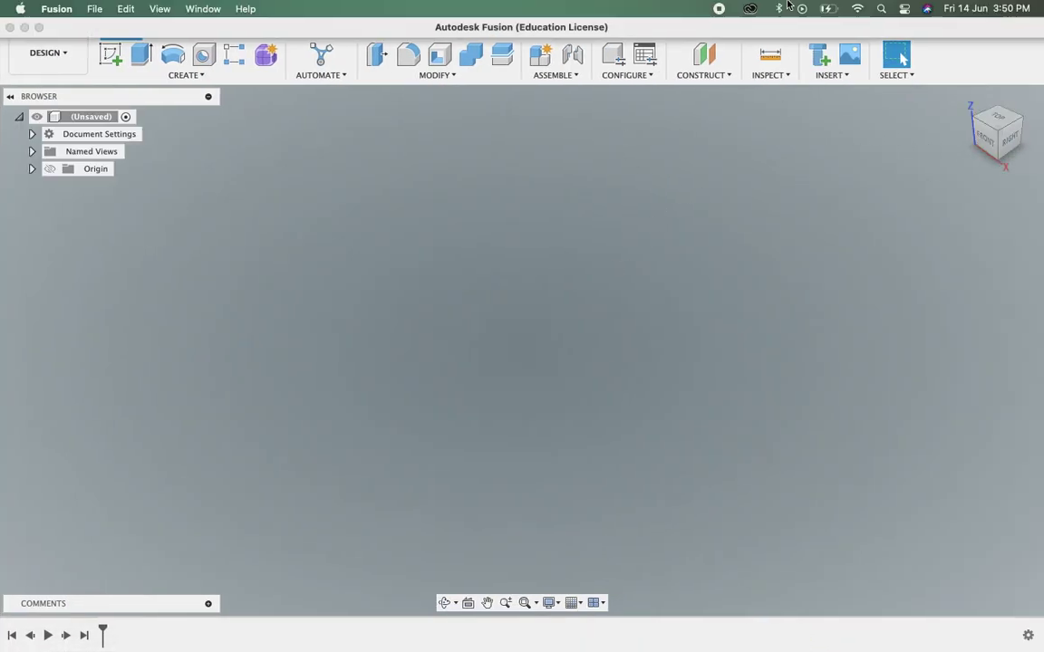
{"action": "left_click", "coordinate": [711, 59]}
{"action": "mouse_move", "coordinate": [996, 132]}
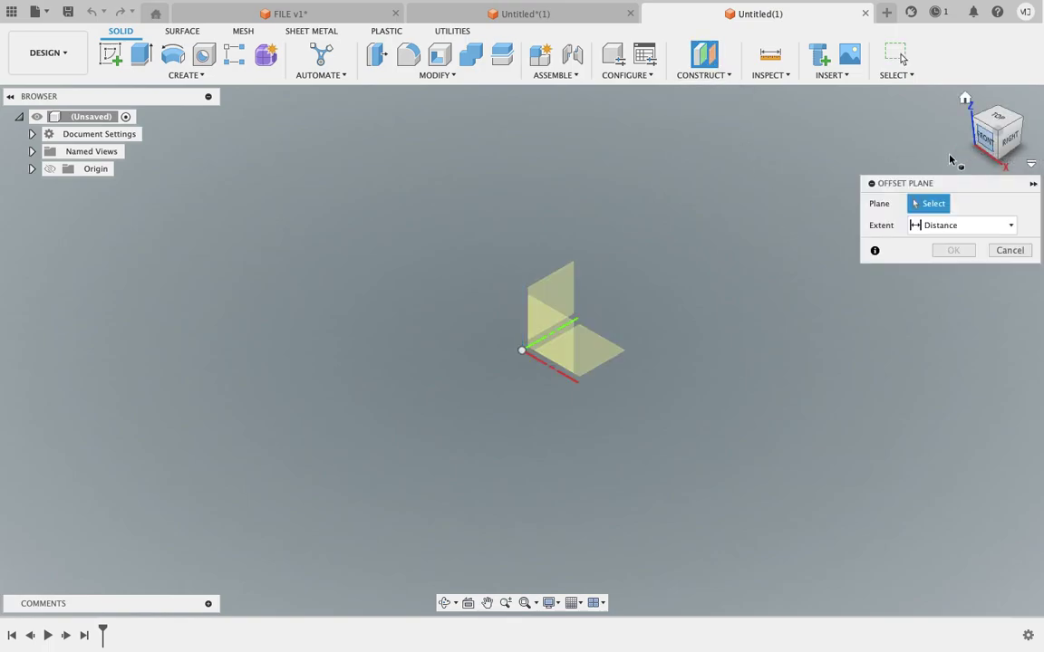
{"action": "left_click", "coordinate": [980, 145]}
{"action": "left_click", "coordinate": [577, 308]}
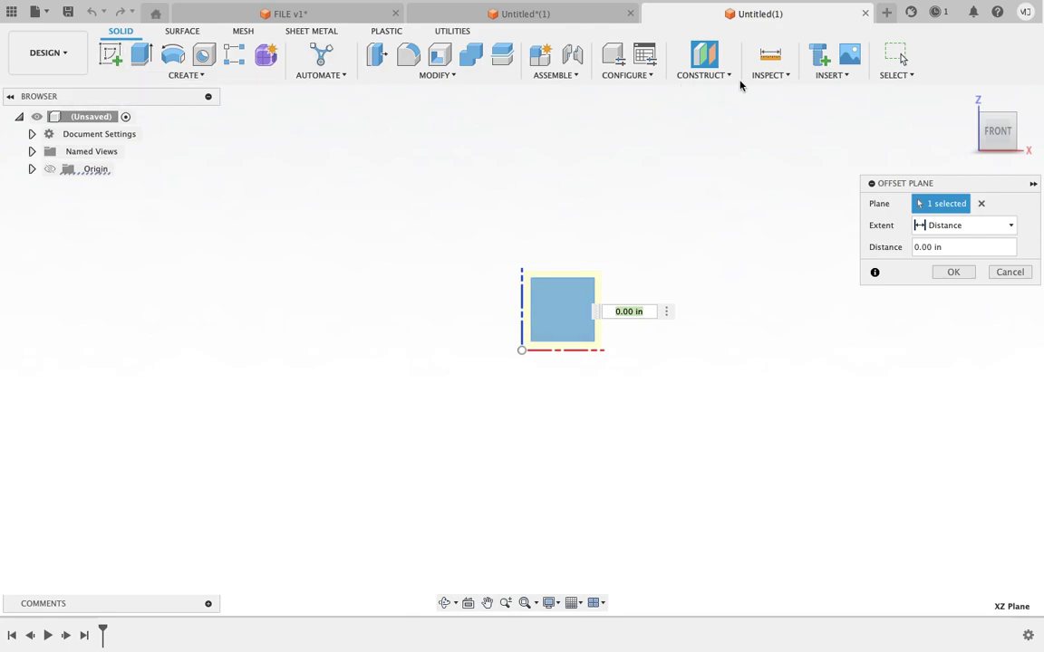
{"action": "left_click", "coordinate": [849, 56]}
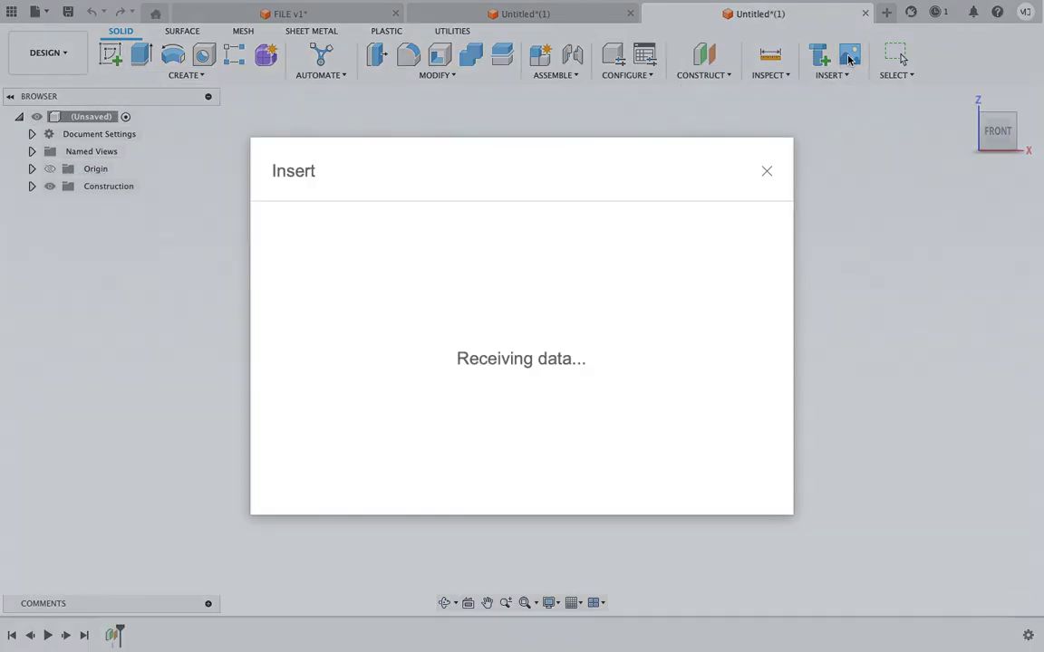
Insert the sword reference jpg from Downloads as a canvas on the XZ plane at scale 4.923
{"action": "left_click", "coordinate": [351, 468]}
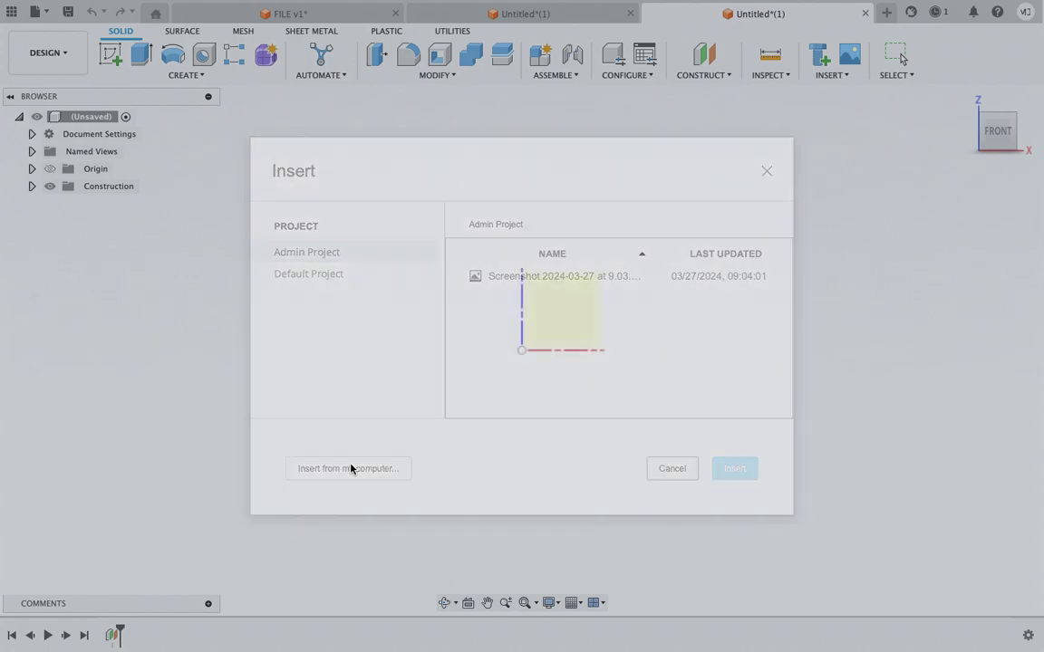
{"action": "scroll", "coordinate": [625, 258], "scroll_direction": "down", "scroll_amount": 3}
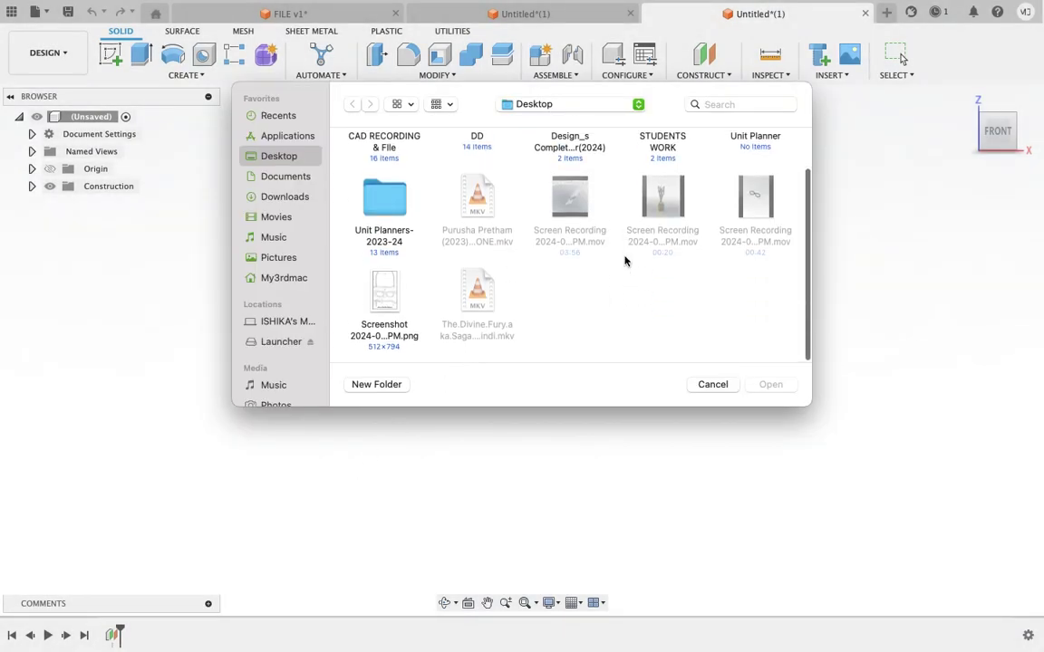
{"action": "left_click", "coordinate": [297, 202]}
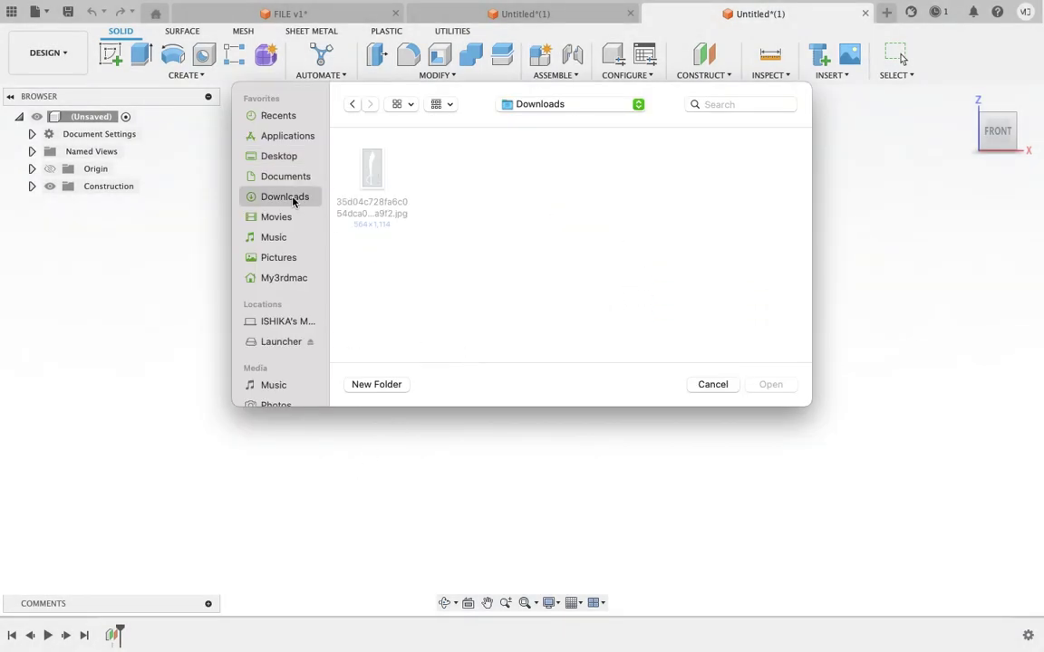
{"action": "left_click", "coordinate": [374, 170]}
{"action": "left_click", "coordinate": [769, 386]}
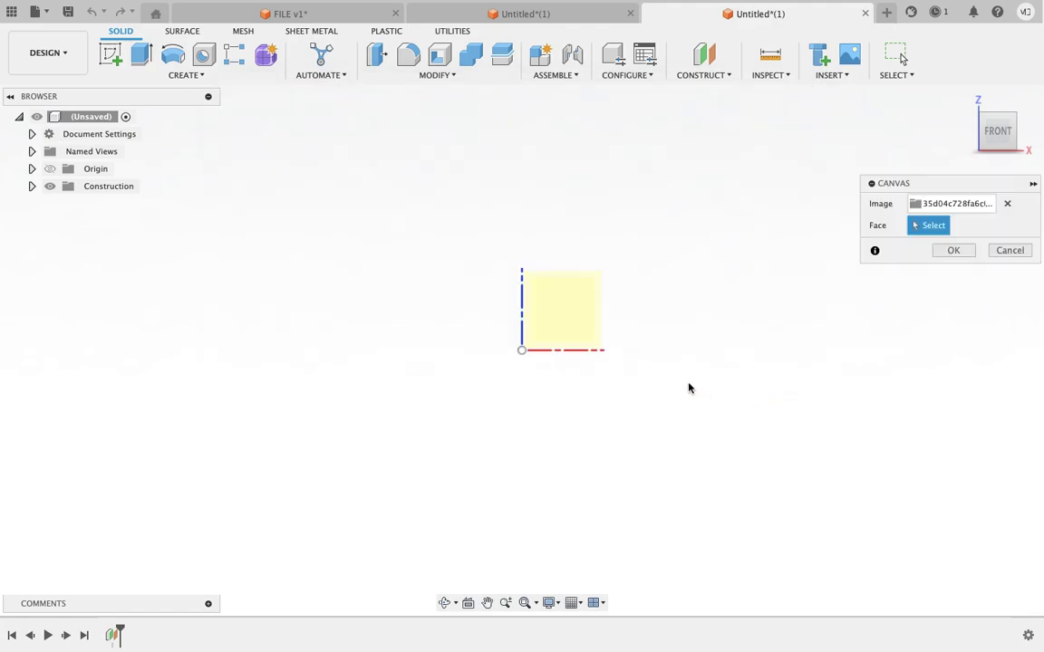
{"action": "left_click", "coordinate": [566, 335]}
{"action": "left_click_drag", "start_coordinate": [553, 317], "coordinate": [624, 247]}
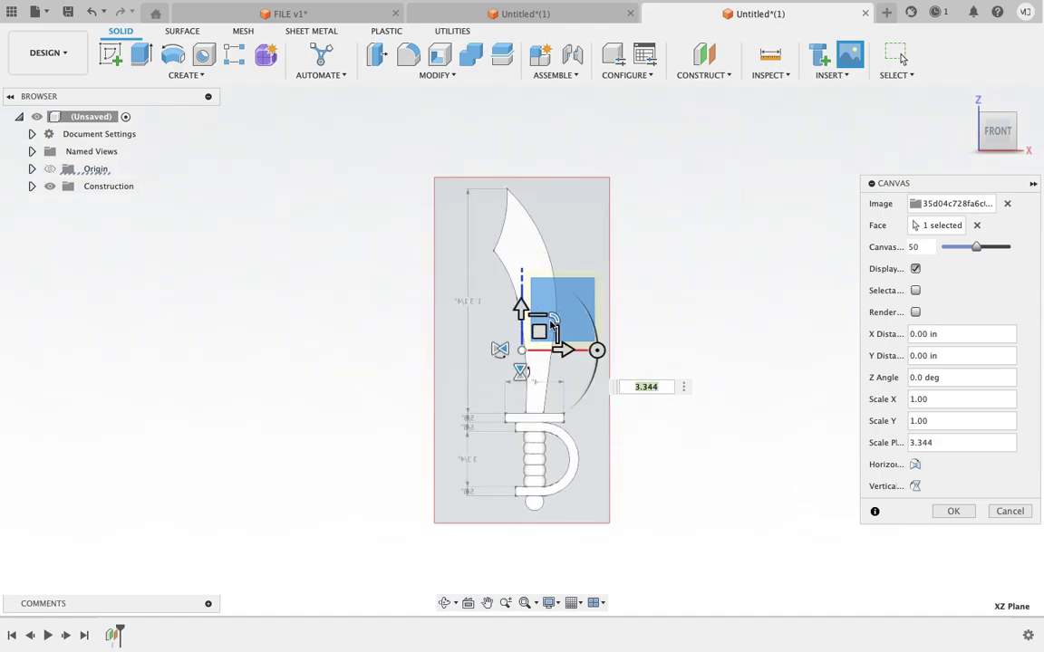
{"action": "left_click_drag", "start_coordinate": [552, 317], "coordinate": [565, 313]}
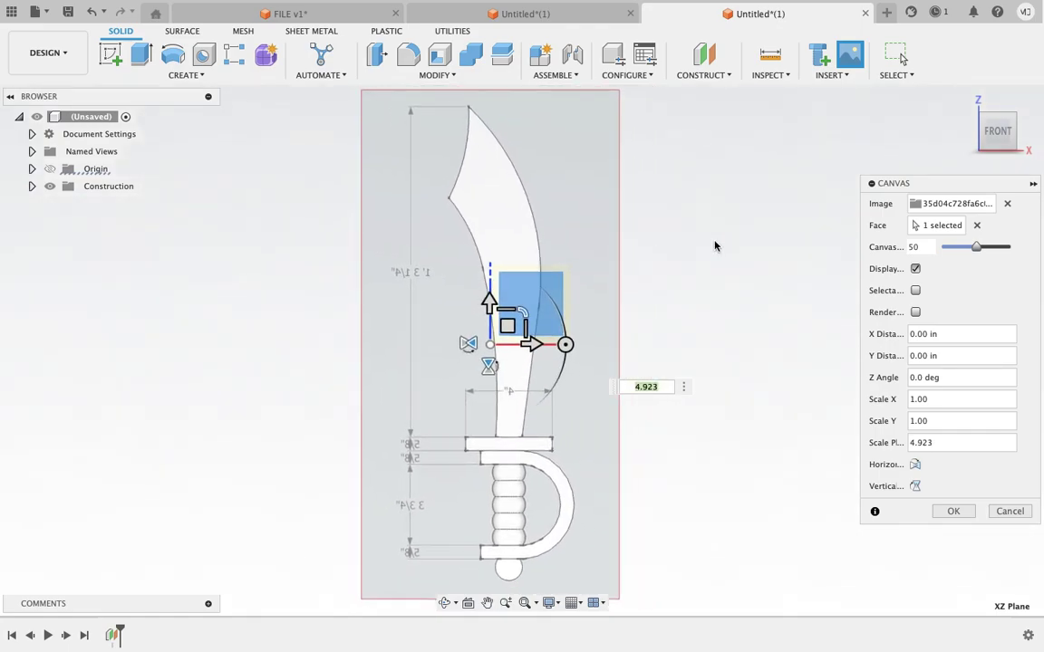
{"action": "left_click", "coordinate": [954, 511]}
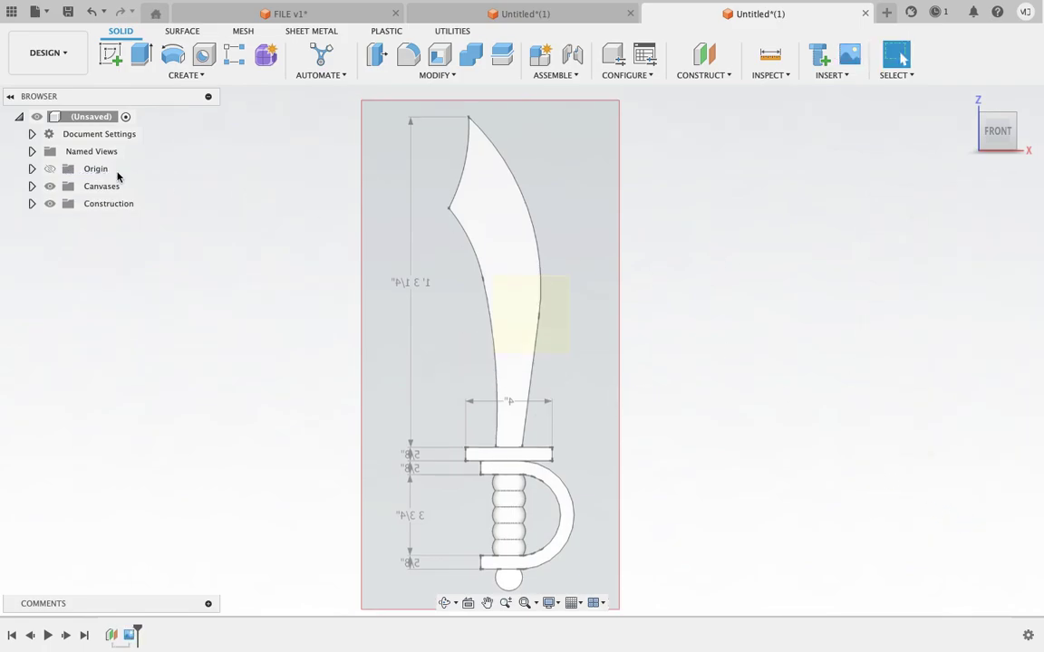
{"action": "left_click", "coordinate": [186, 75]}
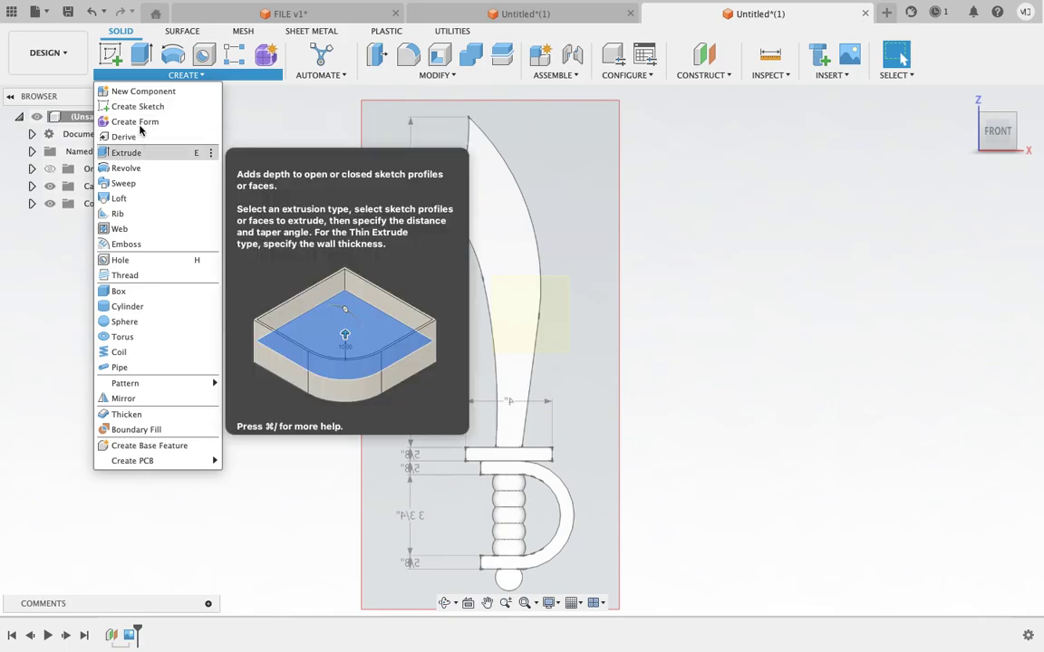
Start a new sketch on the reference drawing's plane with the 3-Point Arc tool
{"action": "left_click", "coordinate": [134, 107]}
{"action": "left_click", "coordinate": [479, 283]}
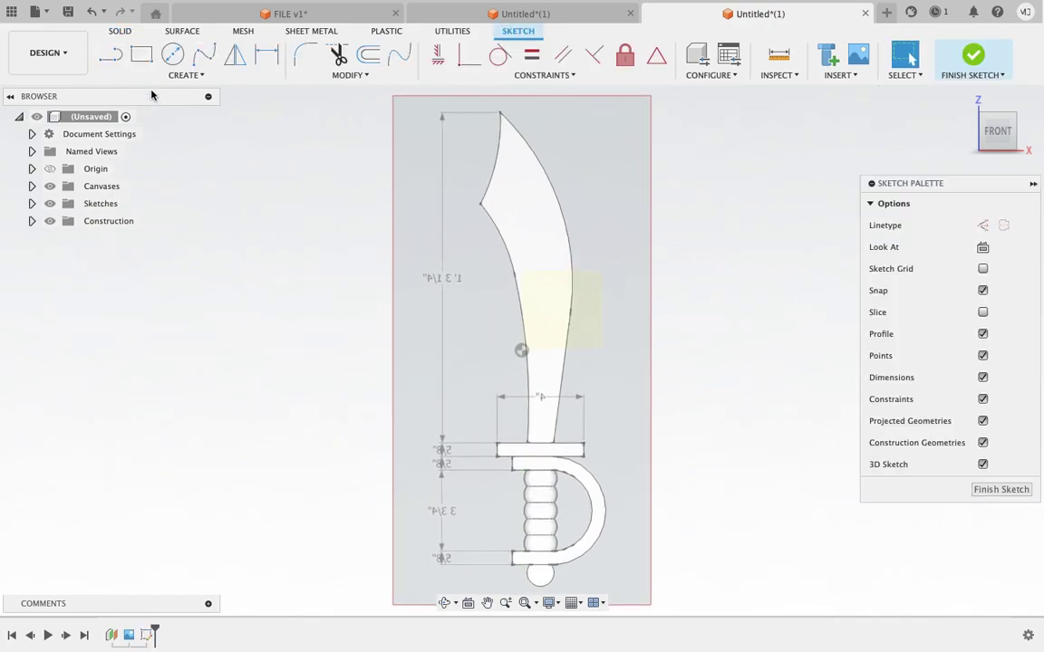
{"action": "left_click", "coordinate": [156, 76]}
{"action": "mouse_move", "coordinate": [136, 137]}
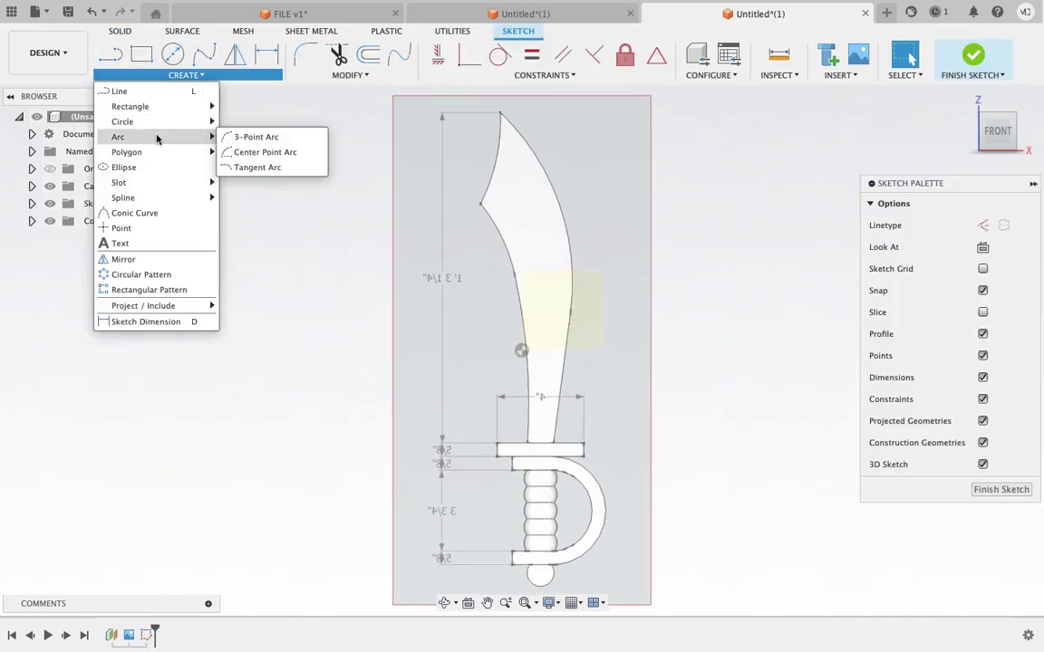
{"action": "left_click", "coordinate": [244, 136]}
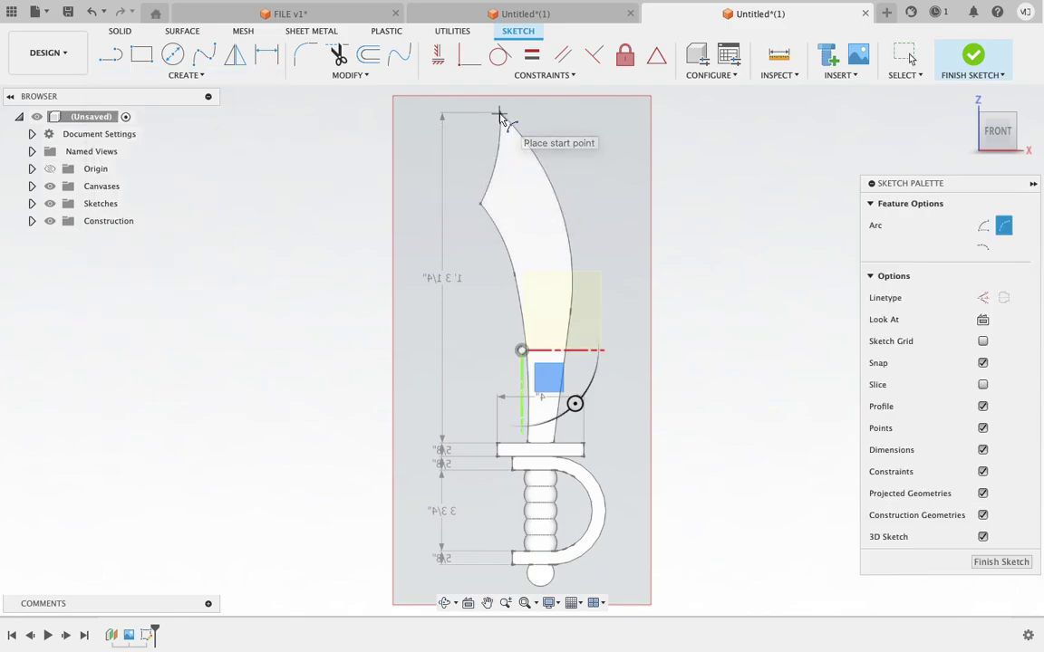
{"action": "scroll", "coordinate": [501, 117], "scroll_direction": "up", "scroll_amount": 2}
{"action": "scroll", "coordinate": [503, 119], "scroll_direction": "up", "scroll_amount": 1}
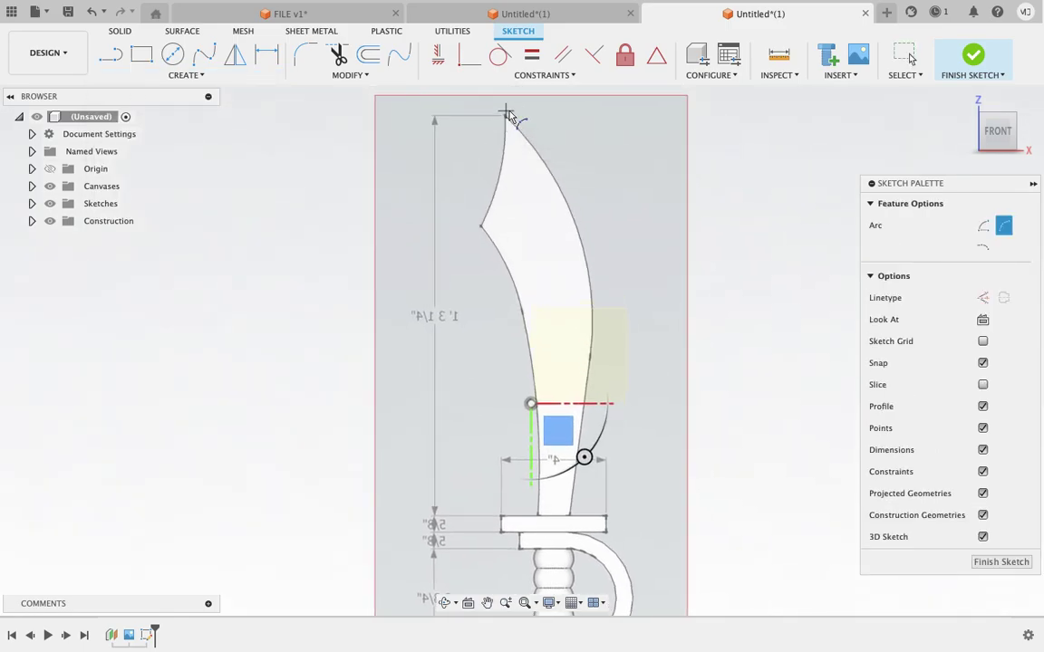
Trace the blade tip's left and right edges with two 3-point arcs
{"action": "left_click", "coordinate": [504, 116]}
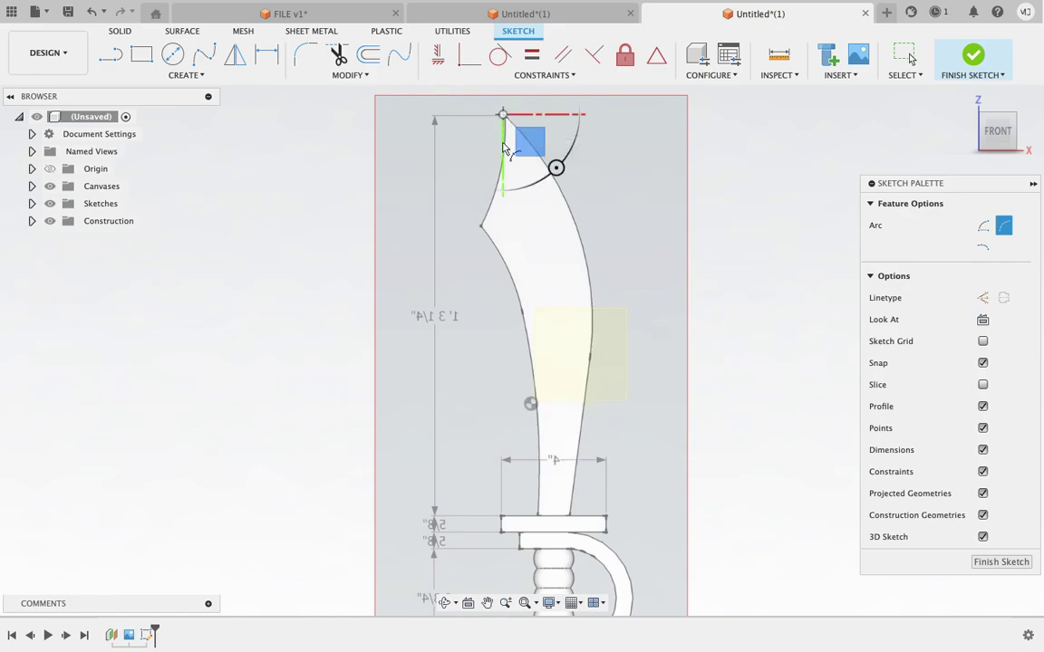
{"action": "left_click", "coordinate": [481, 227]}
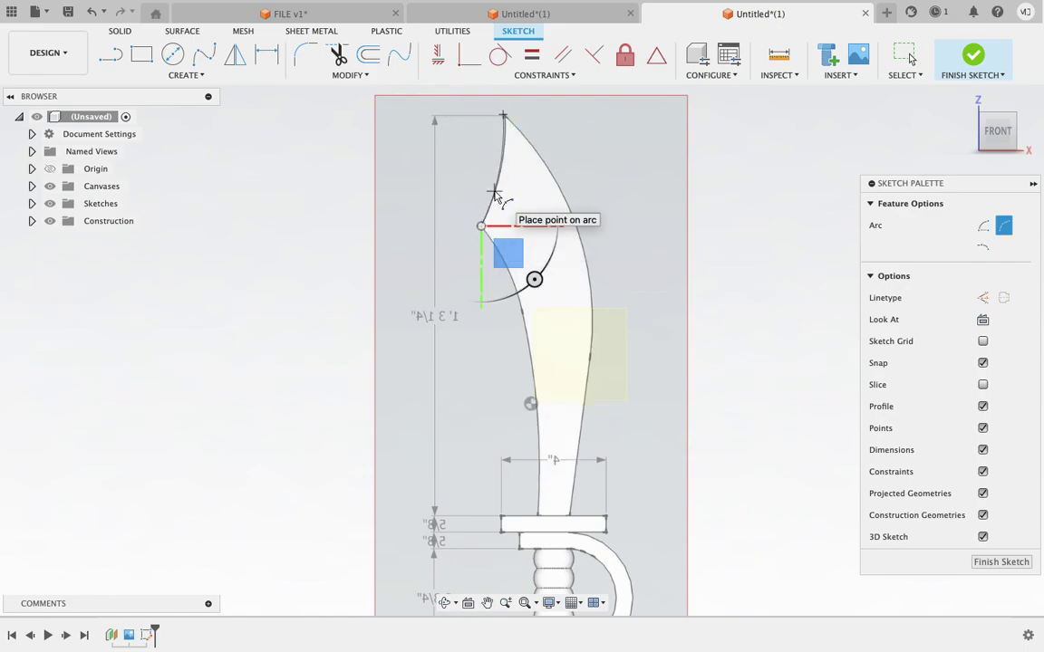
{"action": "left_click", "coordinate": [495, 193]}
{"action": "scroll", "coordinate": [496, 196], "scroll_direction": "down", "scroll_amount": 2}
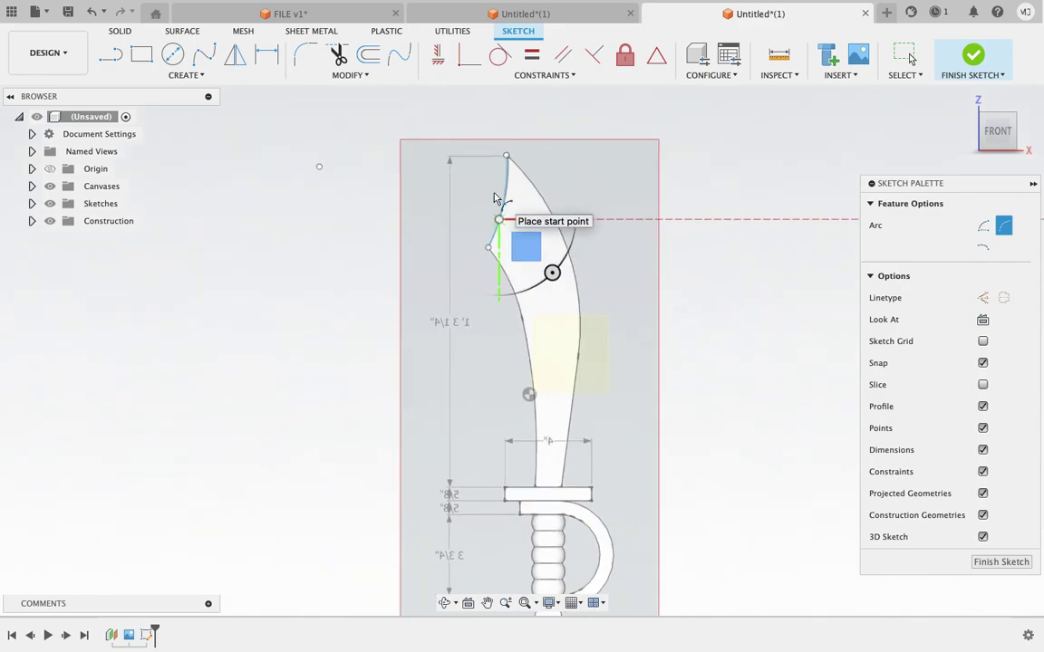
{"action": "left_click", "coordinate": [506, 169]}
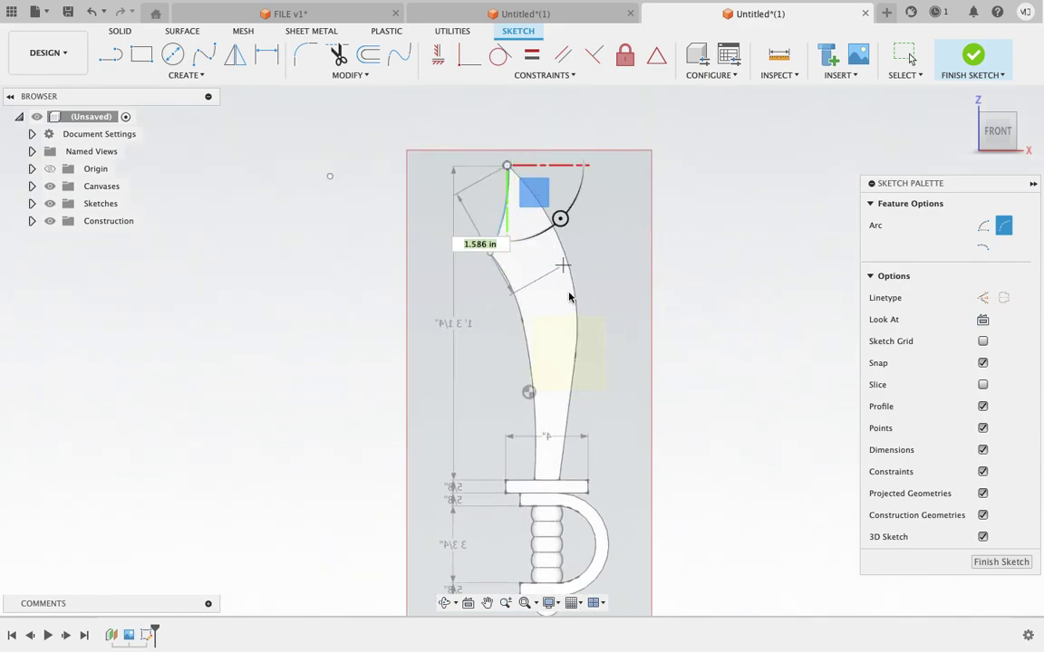
{"action": "left_click", "coordinate": [576, 346]}
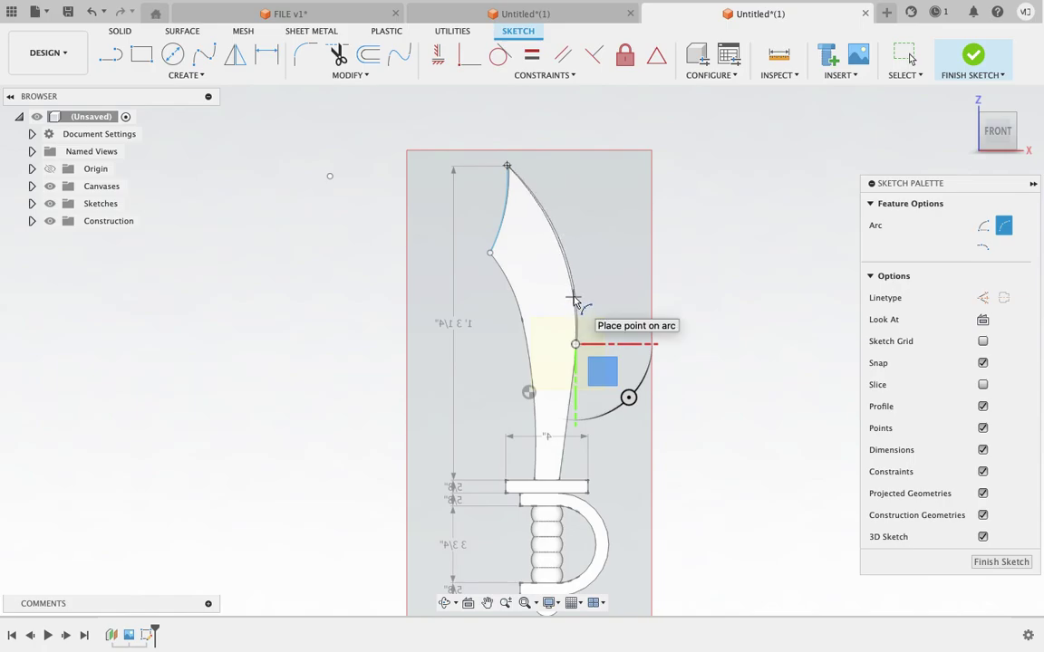
{"action": "left_click", "coordinate": [573, 290]}
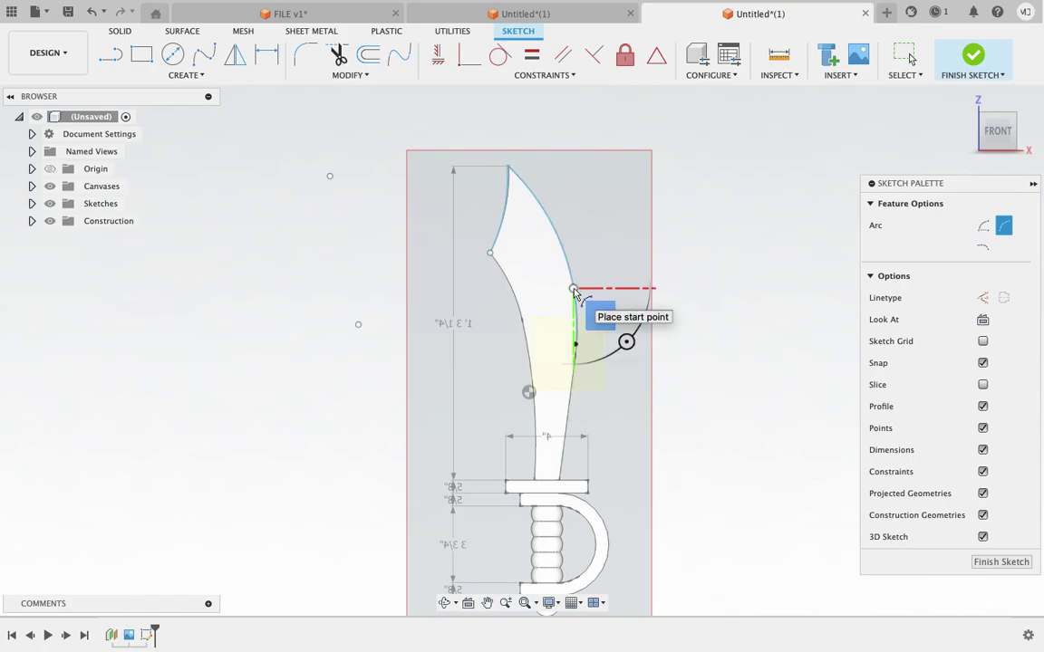
Add an arc from the guard top up along the blade's lower right edge
{"action": "middle_click_drag", "start_coordinate": [577, 297], "coordinate": [558, 243]}
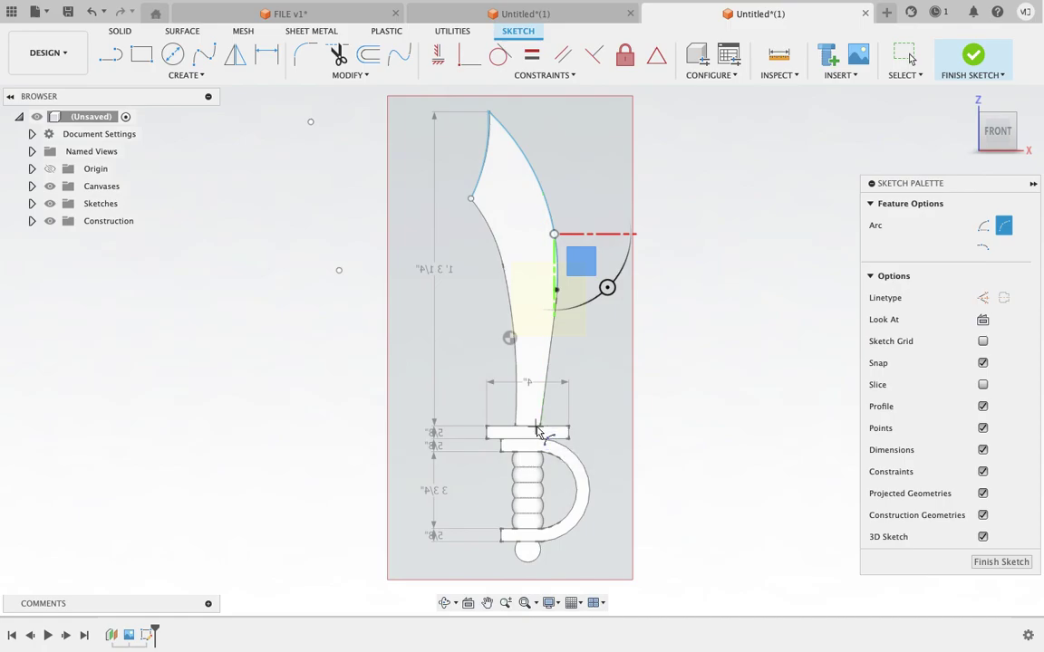
{"action": "left_click", "coordinate": [536, 426]}
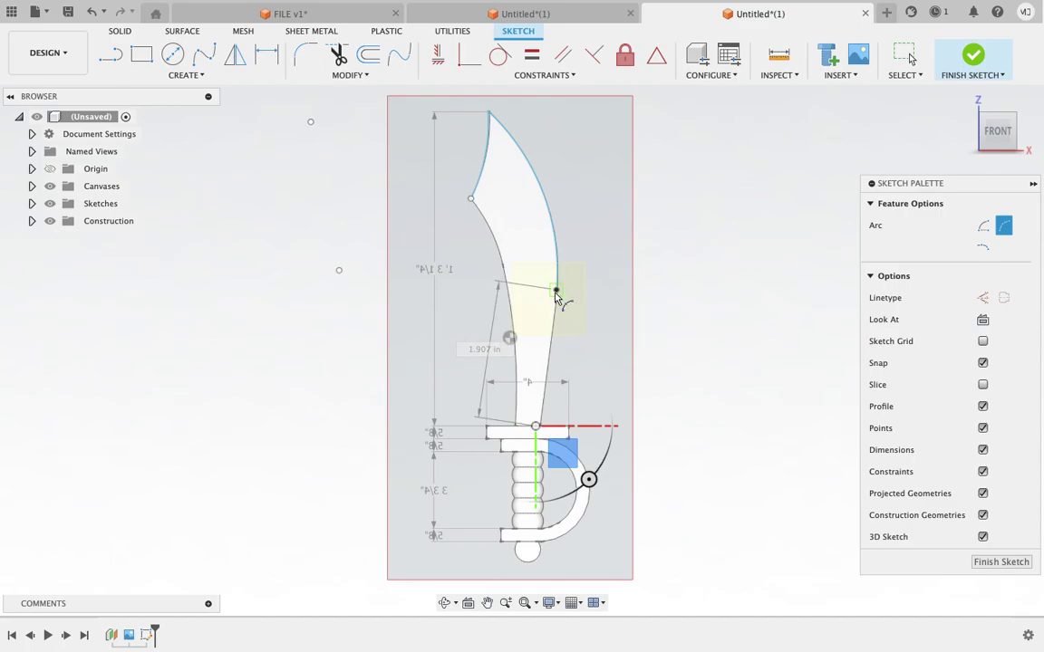
{"action": "left_click", "coordinate": [556, 291]}
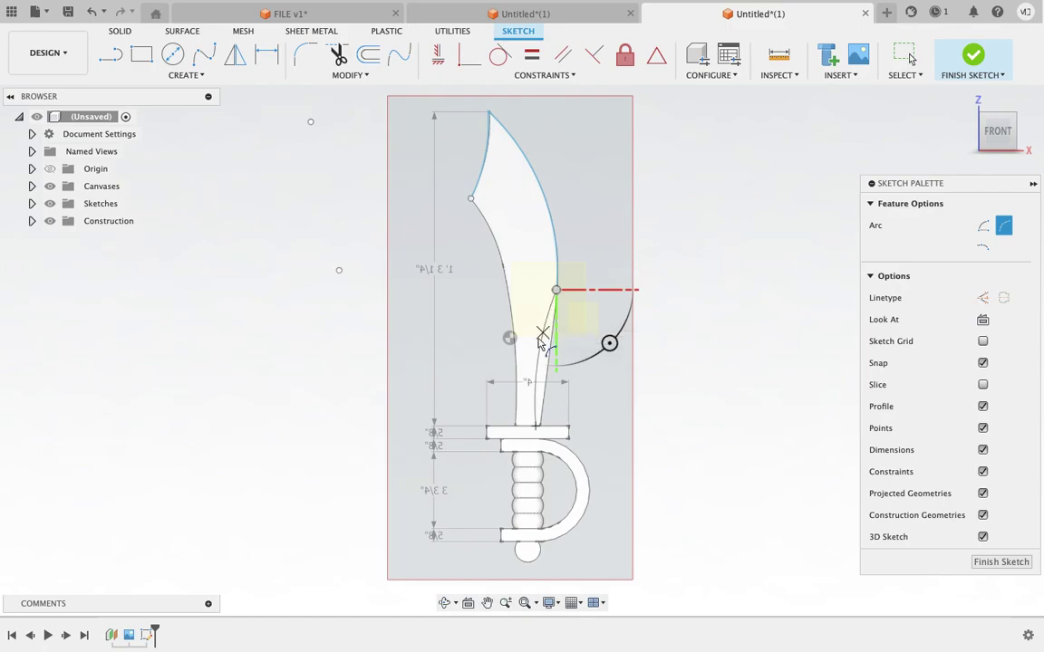
{"action": "left_click", "coordinate": [551, 355]}
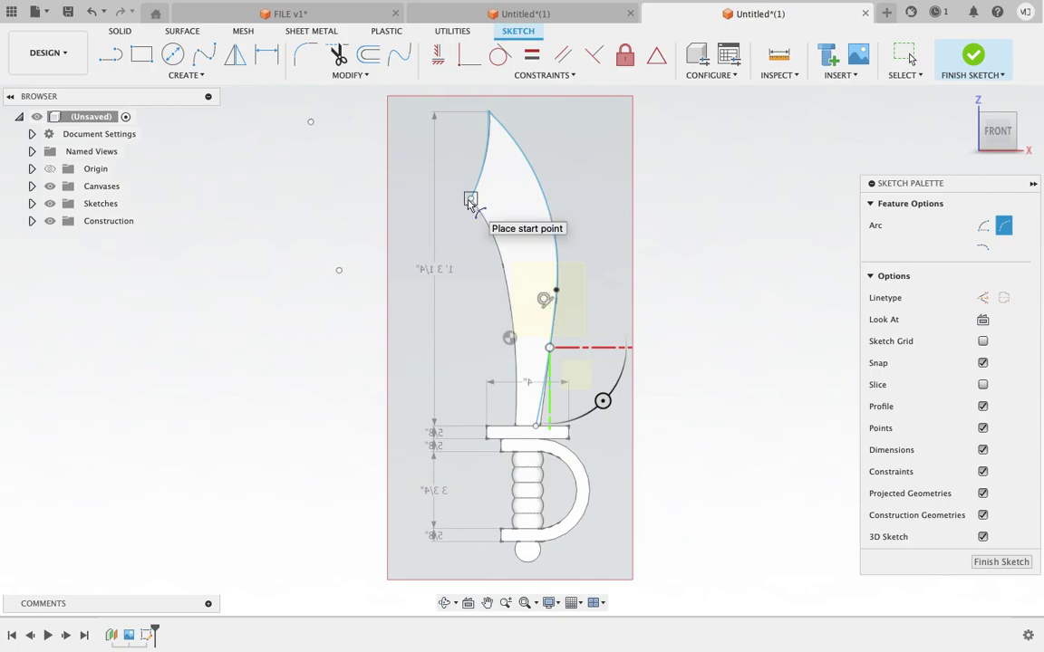
{"action": "key", "text": "Escape"}
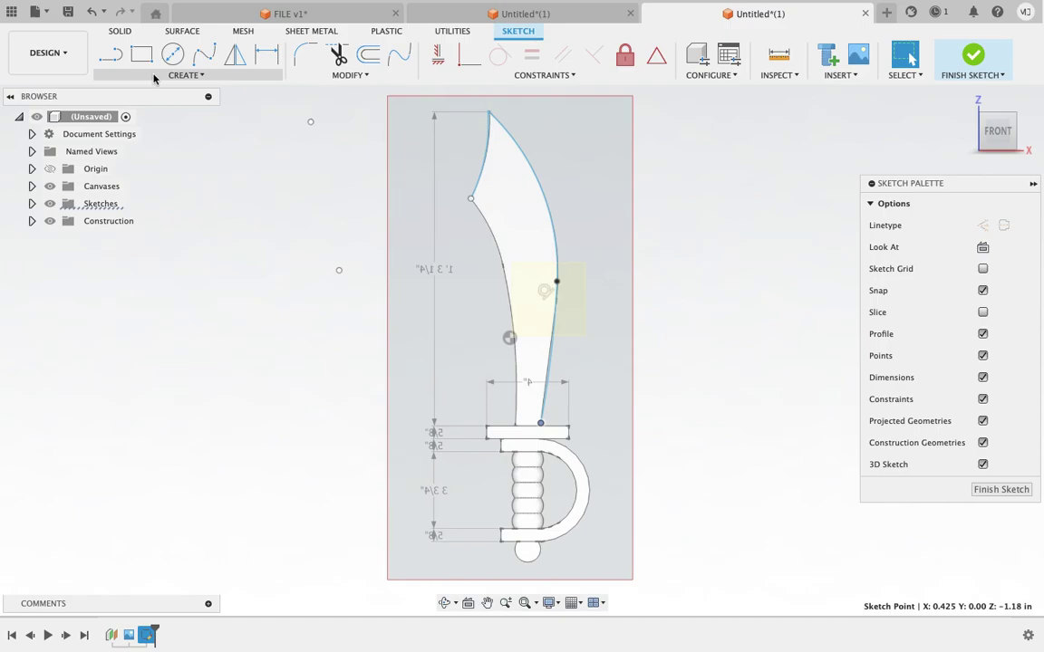
Draw a 3-point arc along the blade's left edge from the notch to the guard
{"action": "left_click", "coordinate": [154, 77]}
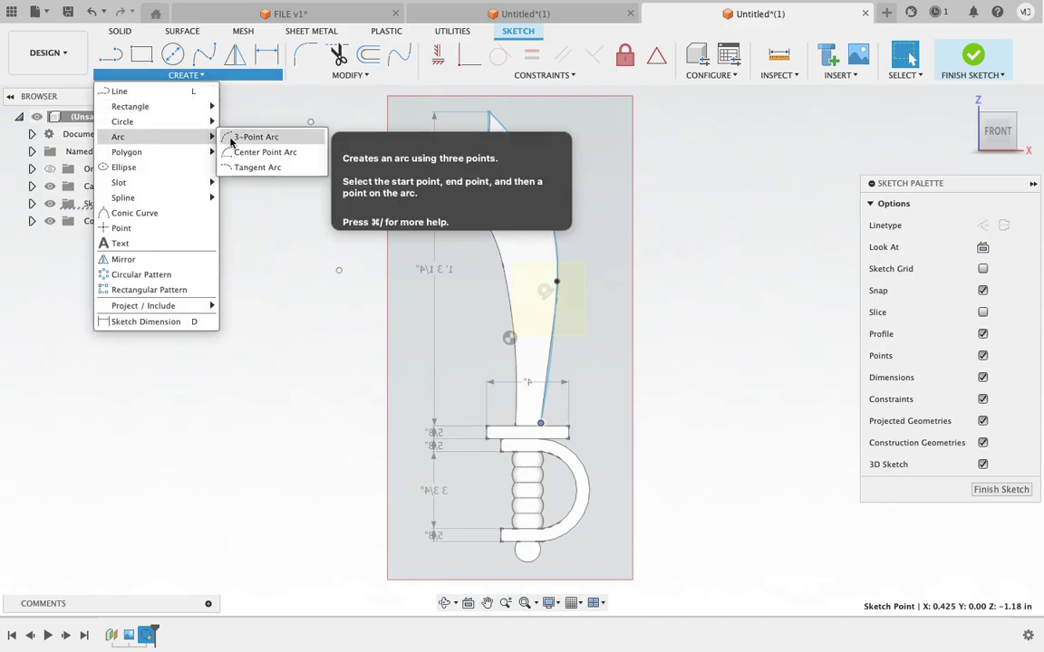
{"action": "left_click", "coordinate": [232, 139]}
{"action": "left_click", "coordinate": [470, 197]}
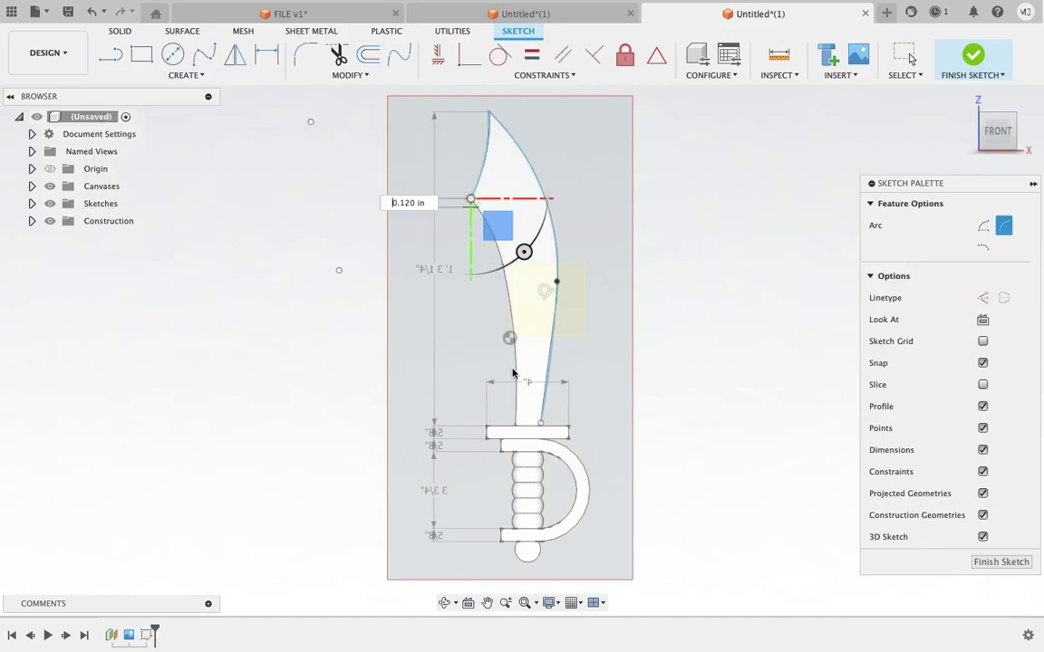
{"action": "left_click", "coordinate": [517, 421]}
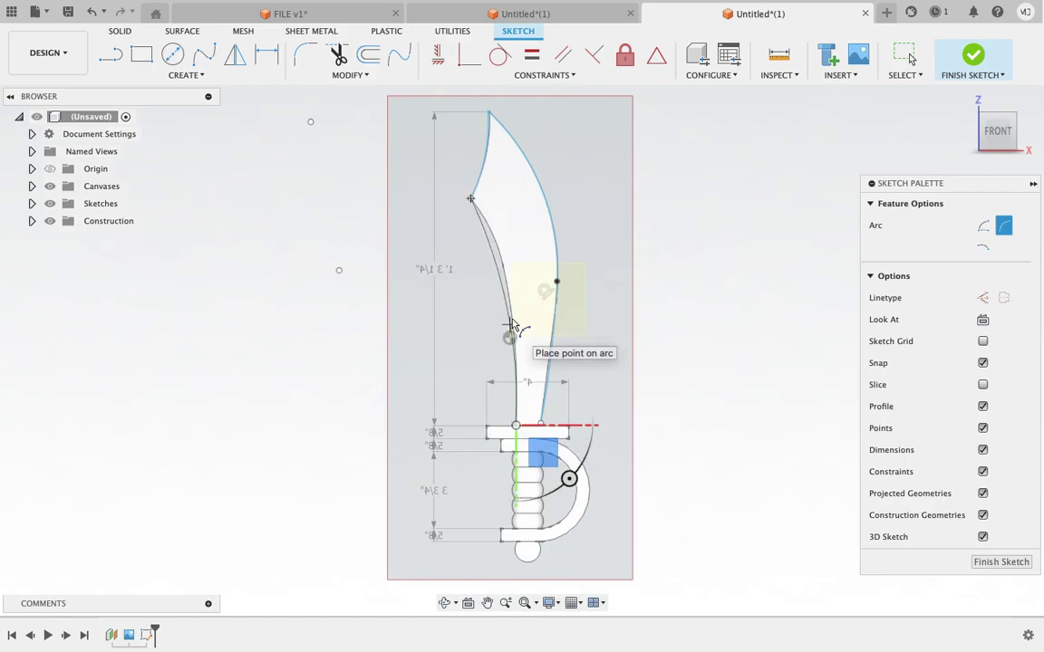
{"action": "left_click", "coordinate": [501, 257]}
Retrace the left edge as two arcs: notch to mid-edge, then mid-edge to guard top
{"action": "left_click", "coordinate": [143, 69]}
{"action": "mouse_move", "coordinate": [118, 137]}
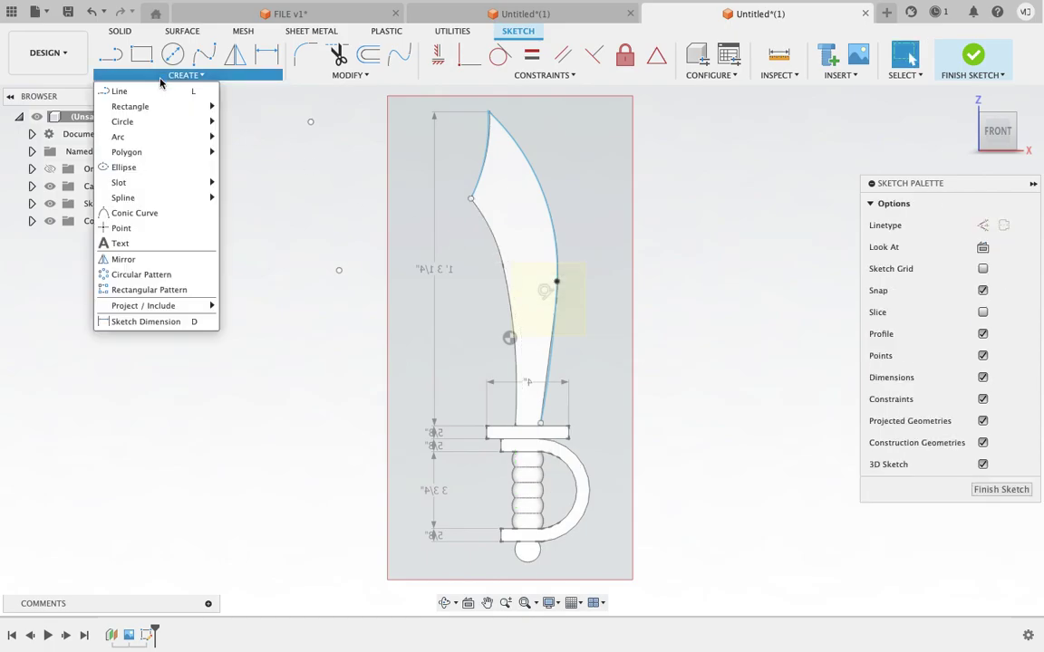
{"action": "left_click", "coordinate": [249, 137]}
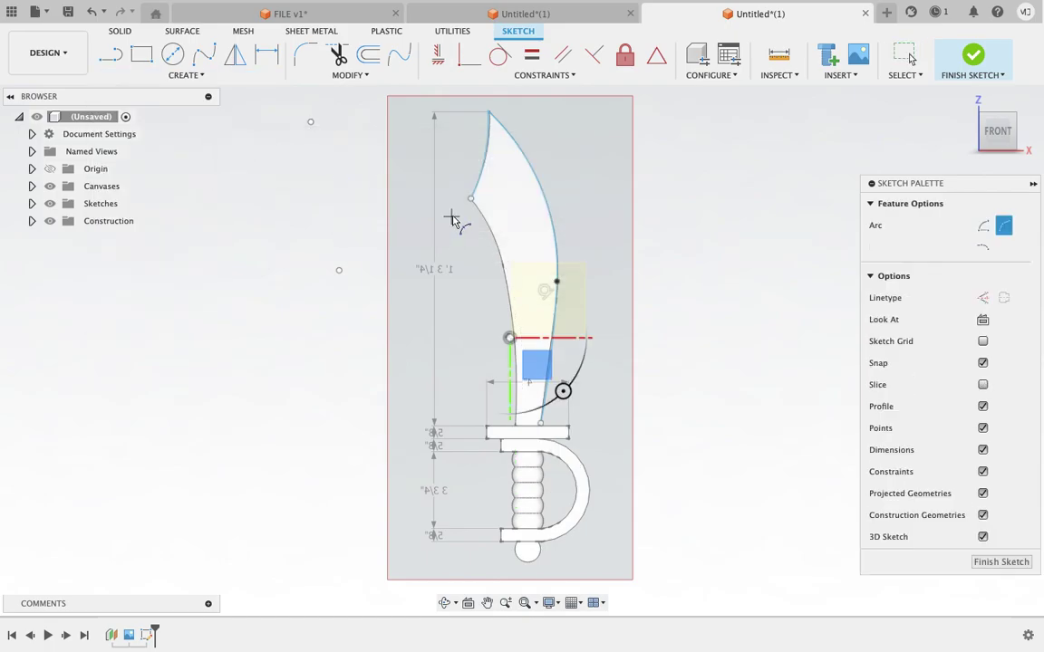
{"action": "left_click", "coordinate": [470, 199]}
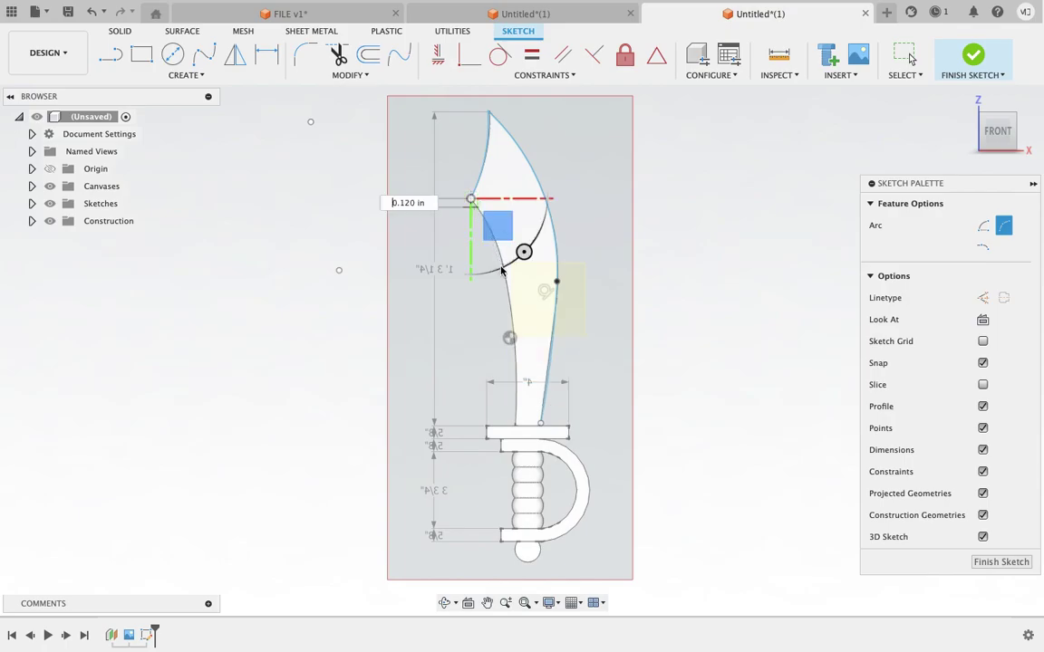
{"action": "left_click", "coordinate": [512, 321]}
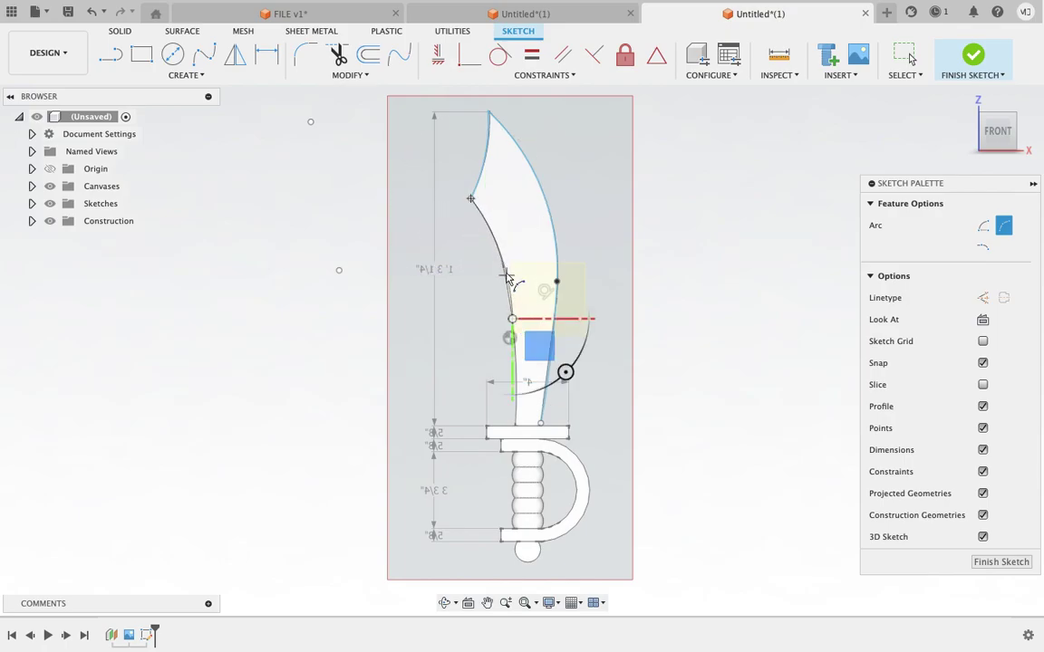
{"action": "left_click", "coordinate": [505, 272]}
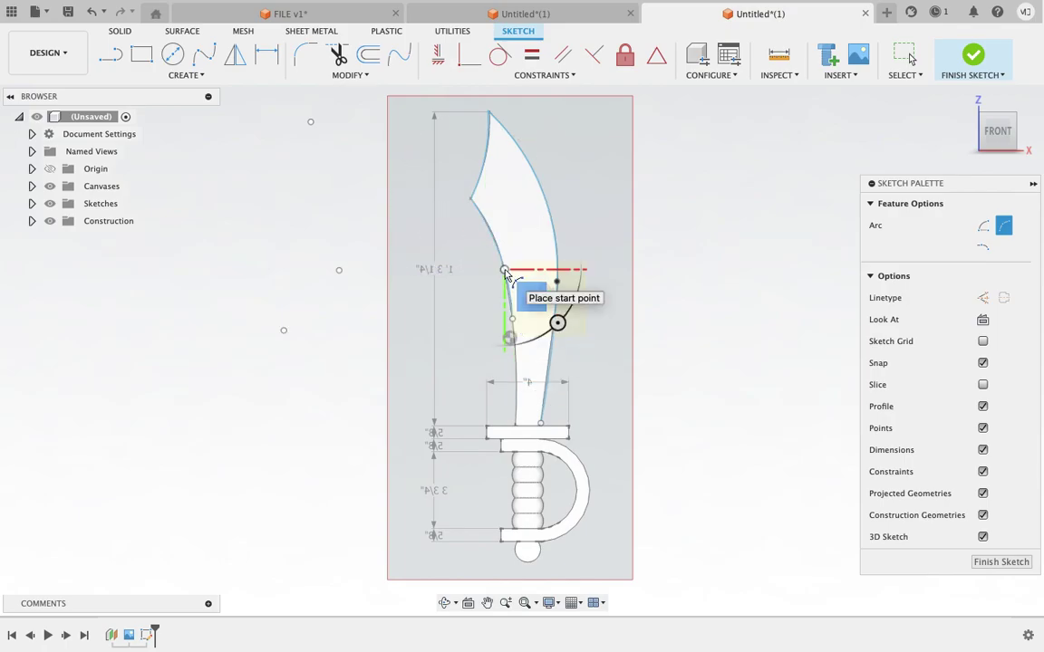
{"action": "left_click", "coordinate": [512, 319]}
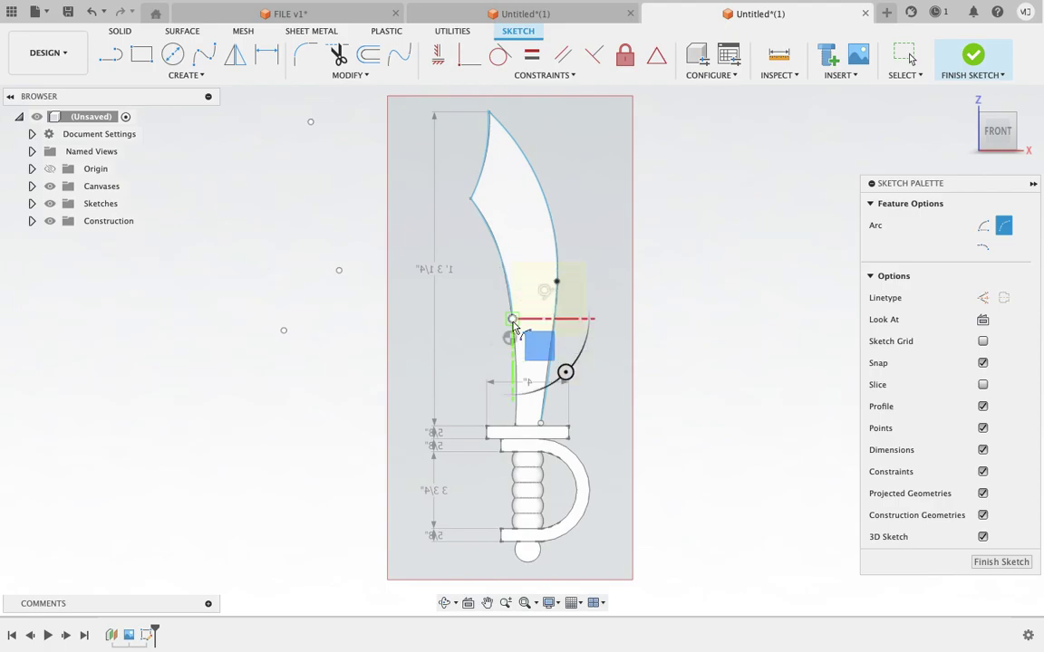
{"action": "left_click", "coordinate": [513, 426]}
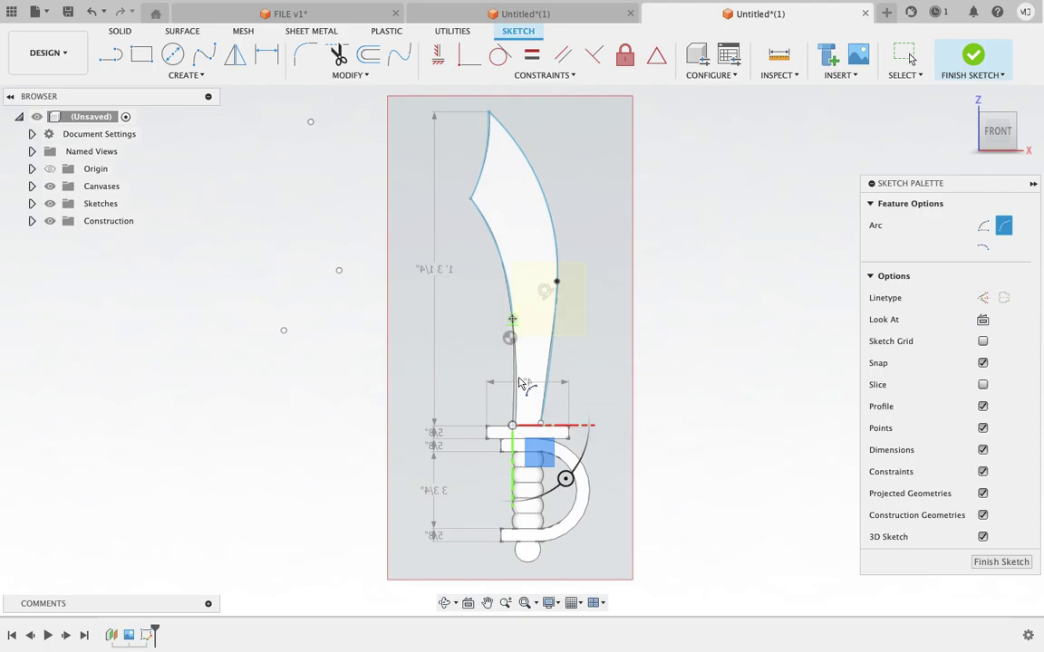
{"action": "left_click", "coordinate": [519, 382]}
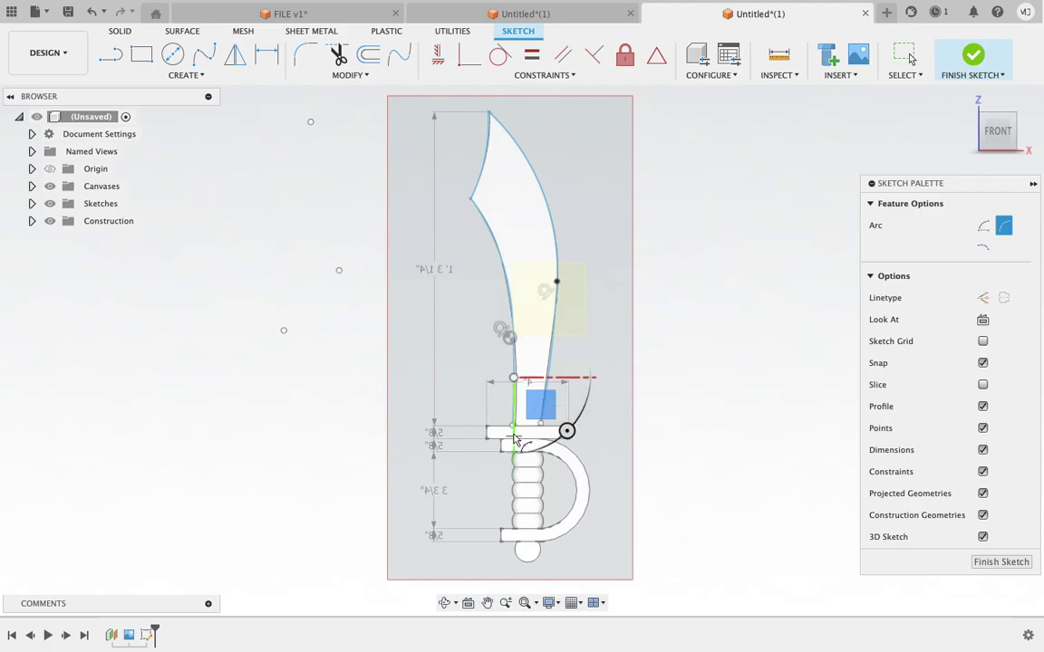
{"action": "key", "text": "Escape"}
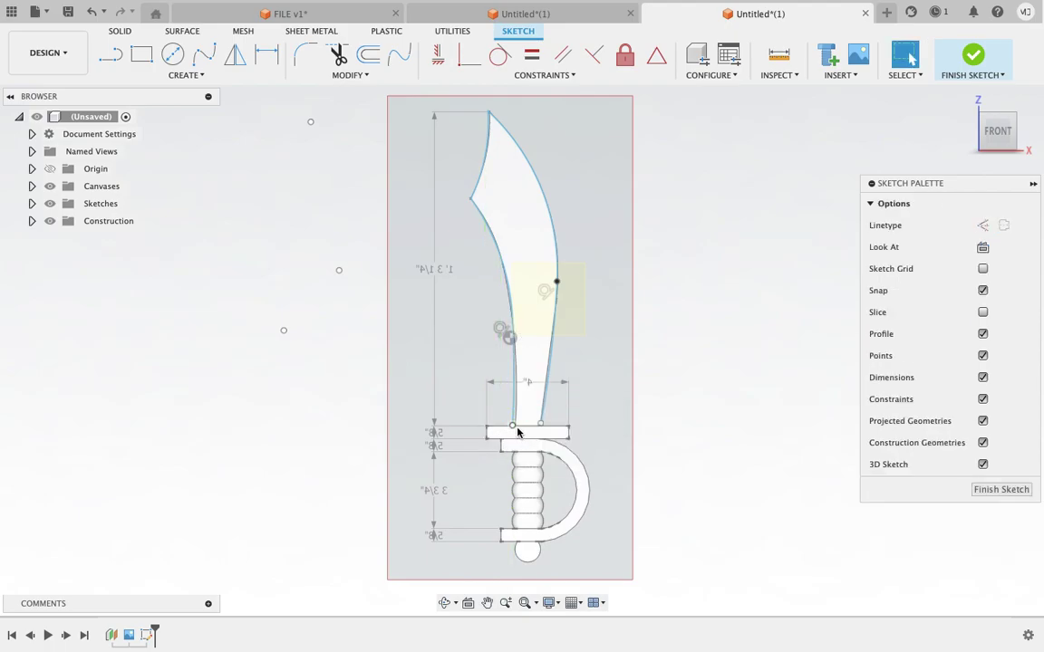
{"action": "left_click", "coordinate": [514, 428]}
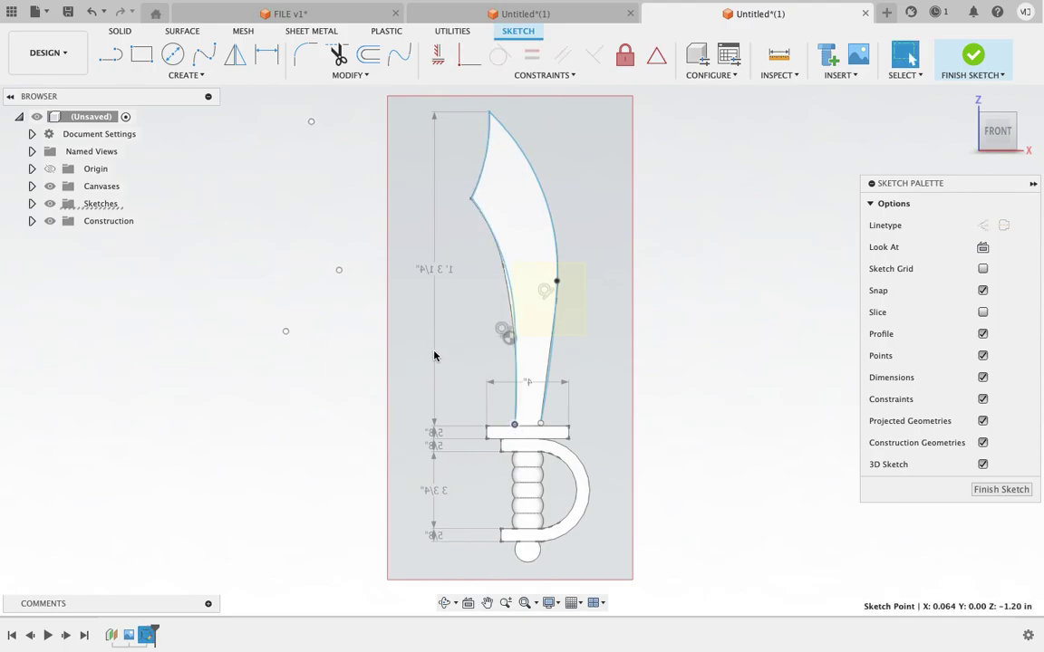
{"action": "left_click", "coordinate": [110, 56]}
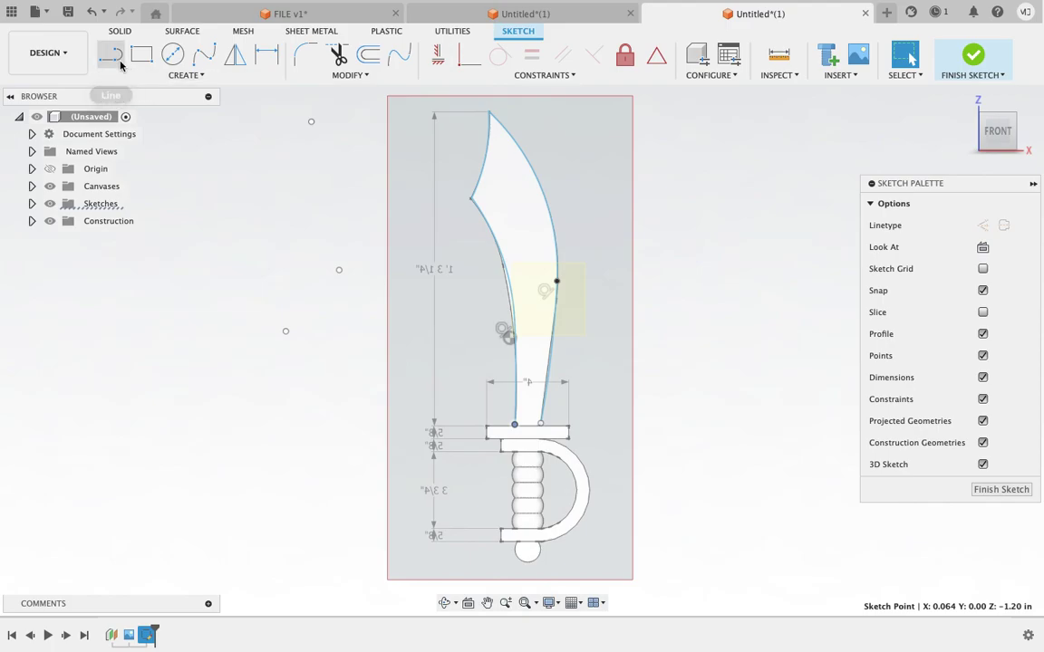
Draw a line from the point on the blade's left edge down to the guard top
{"action": "left_click", "coordinate": [528, 427]}
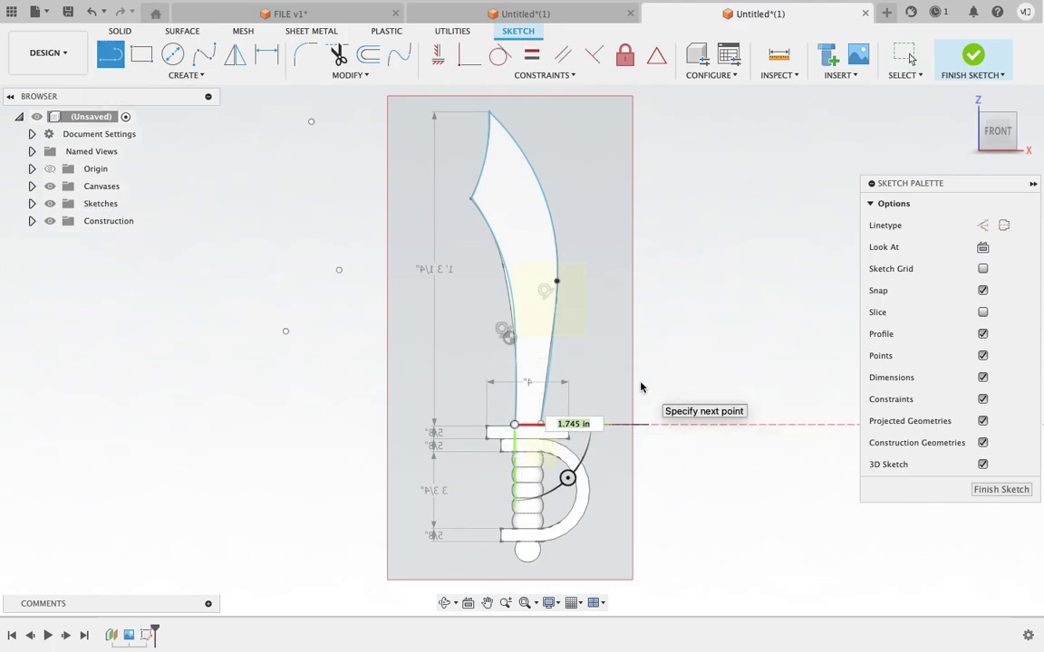
{"action": "key", "text": "Escape"}
{"action": "left_click", "coordinate": [110, 56]}
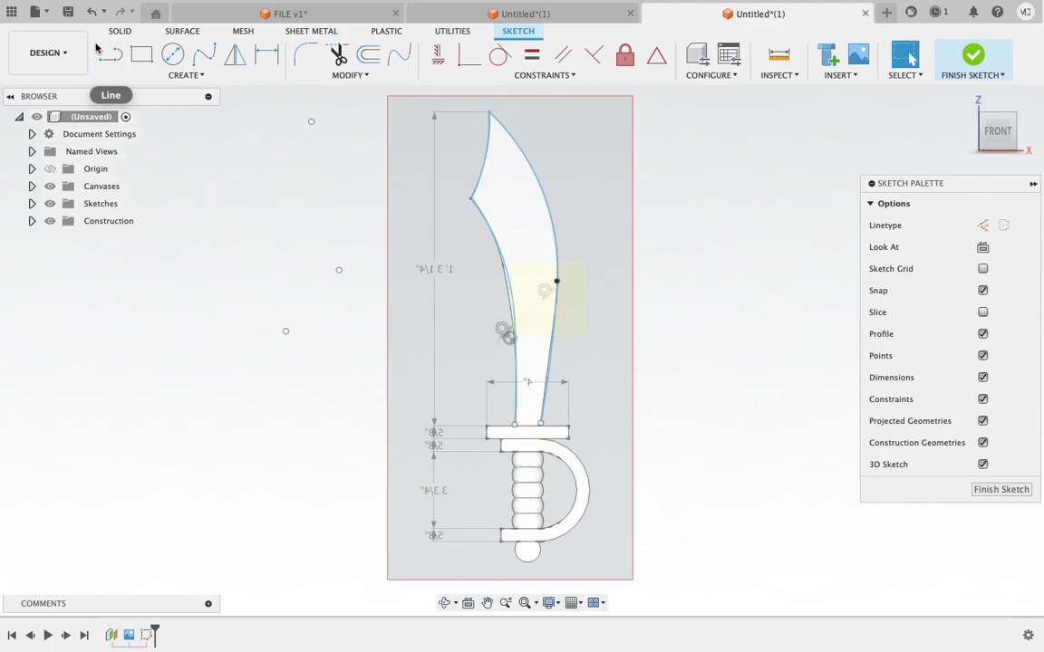
{"action": "left_click_drag", "start_coordinate": [509, 337], "coordinate": [523, 415]}
{"action": "left_click", "coordinate": [514, 426]}
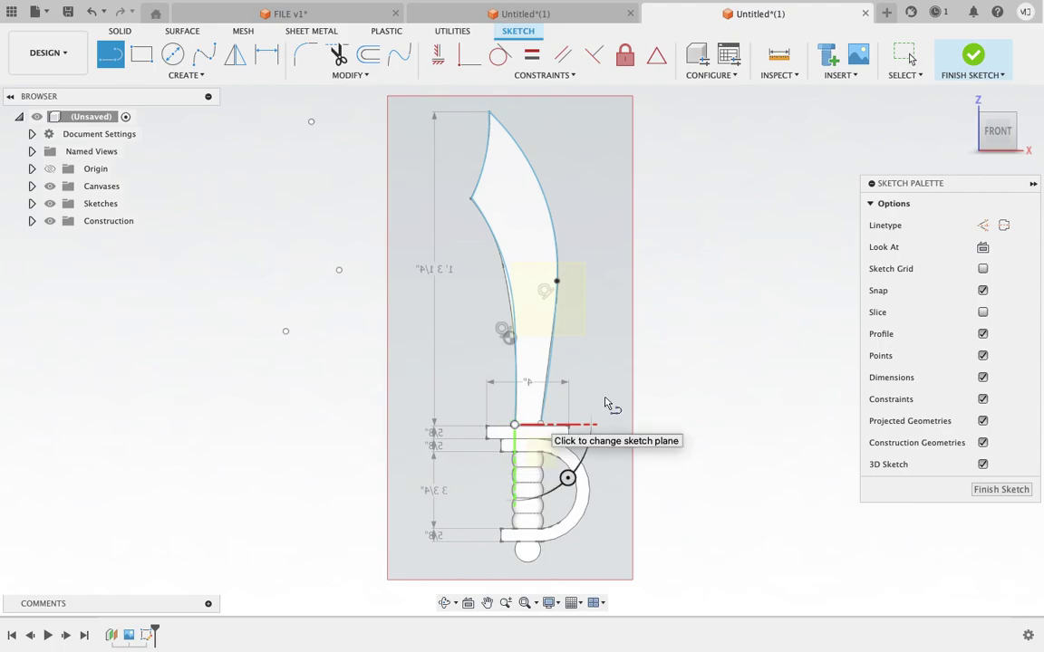
{"action": "key", "text": "Escape"}
{"action": "scroll", "coordinate": [596, 376], "scroll_direction": "up", "scroll_amount": 3}
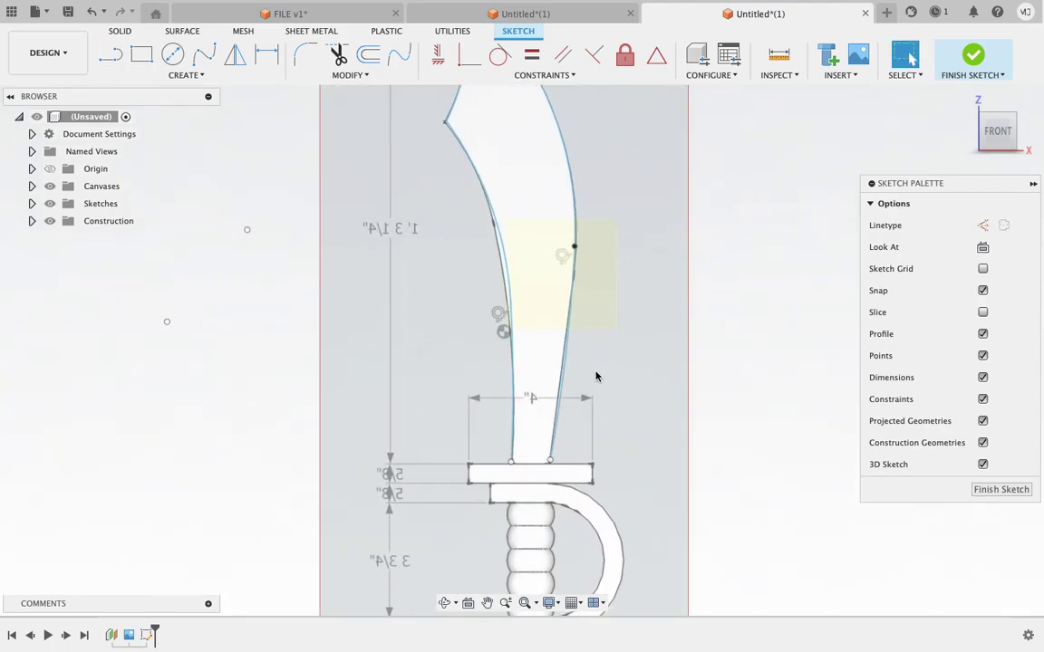
{"action": "left_click", "coordinate": [110, 54]}
{"action": "left_click", "coordinate": [503, 331]}
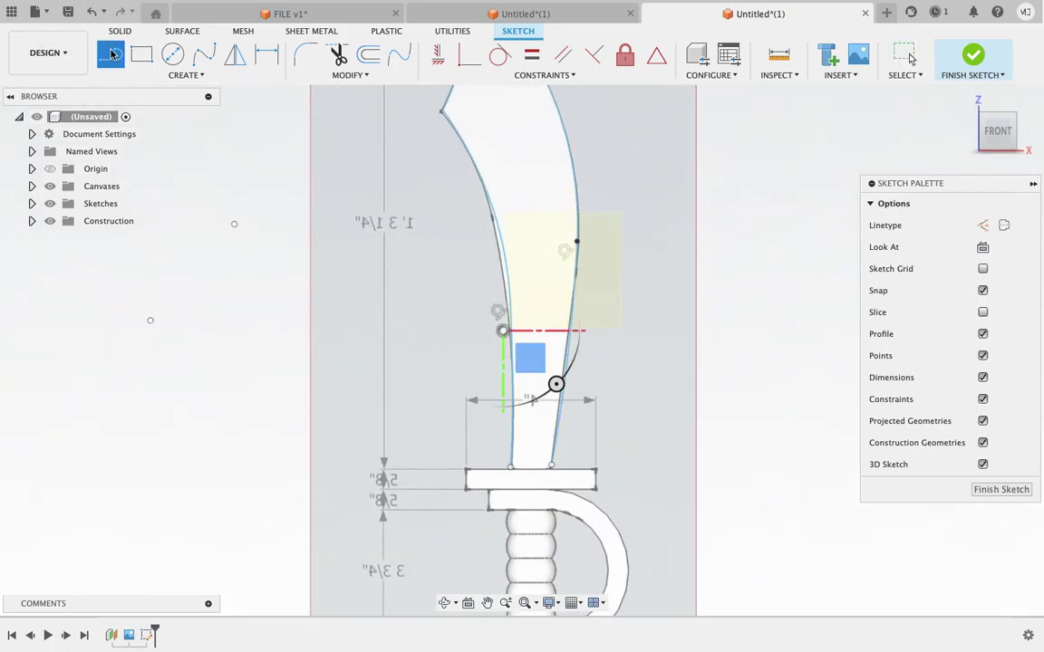
{"action": "left_click", "coordinate": [511, 469]}
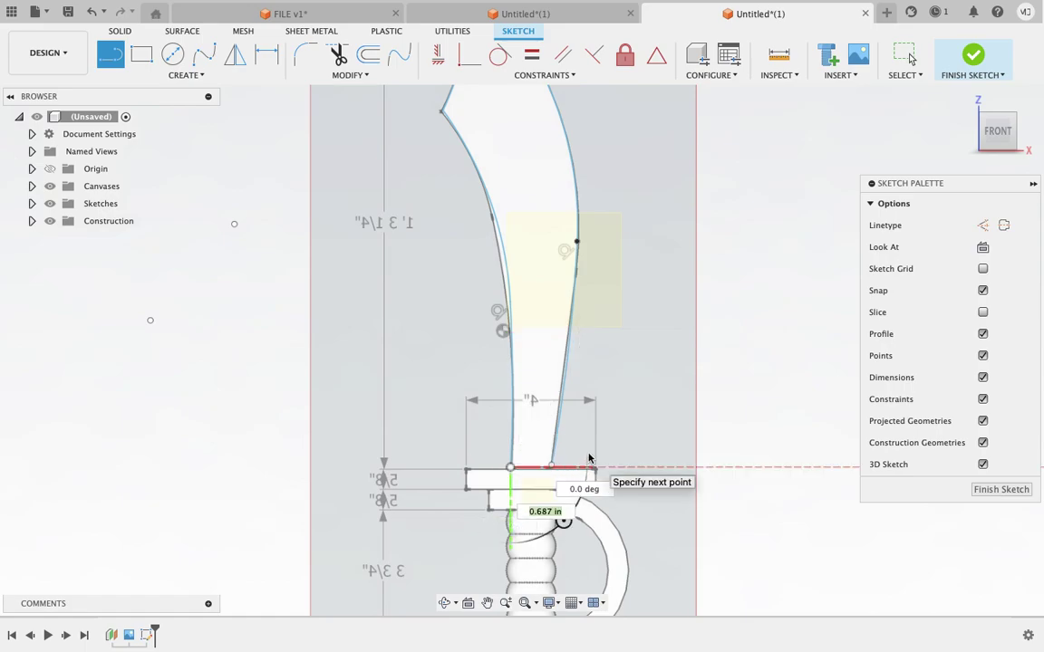
{"action": "key", "text": "Escape"}
Draw a line across the blade base from its lower-left corner to the right edge
{"action": "left_click", "coordinate": [110, 55]}
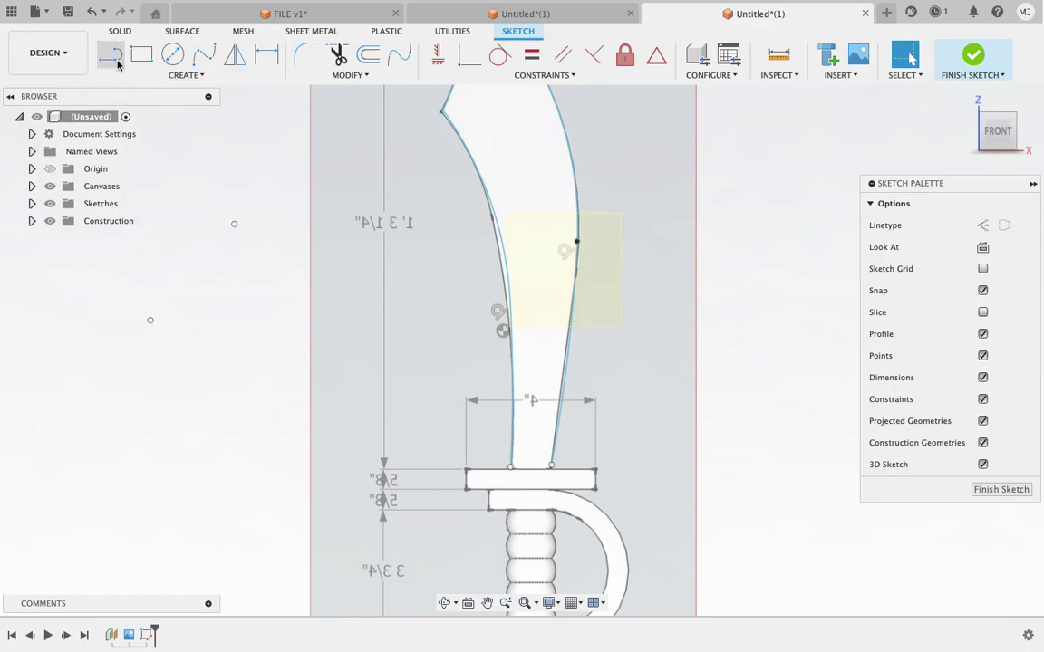
{"action": "left_click", "coordinate": [511, 468]}
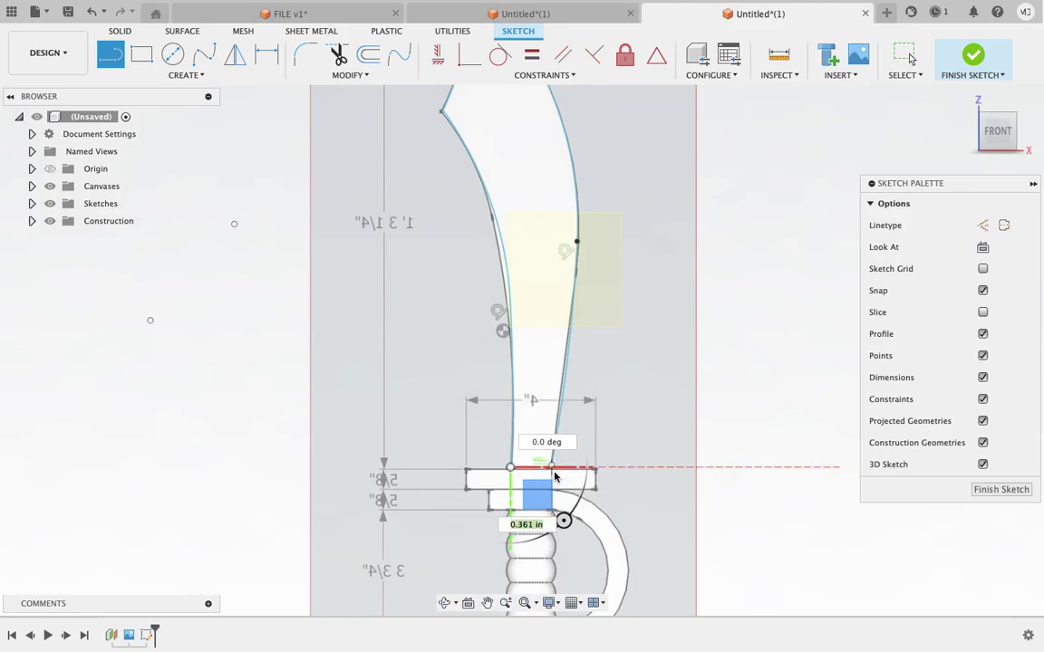
{"action": "left_click", "coordinate": [552, 469]}
{"action": "key", "text": "Escape"}
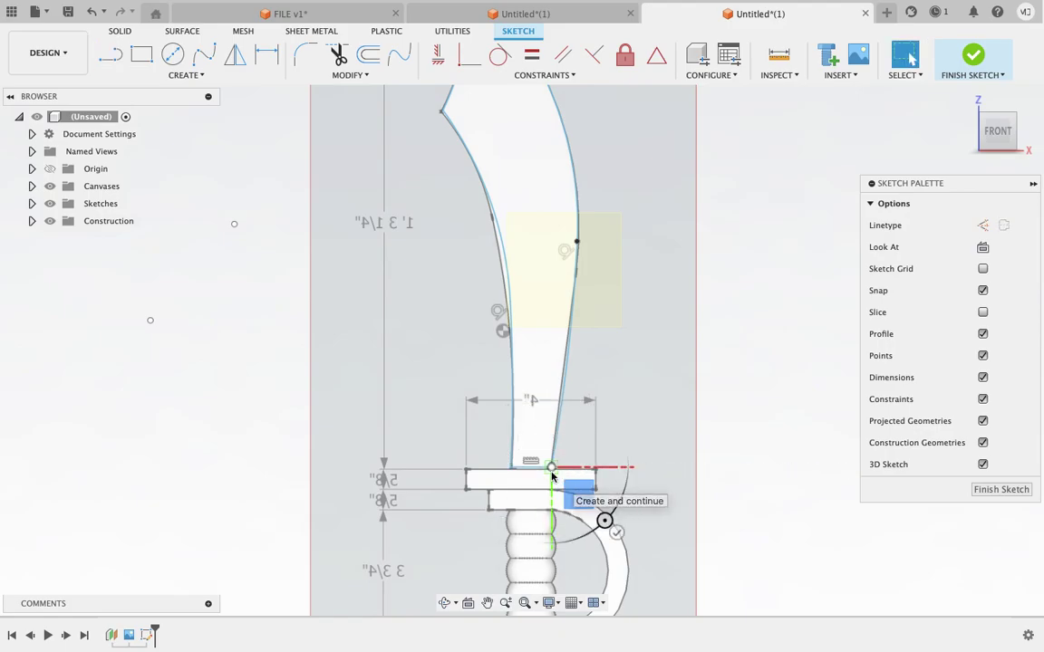
Snap the slanted line's endpoint onto the corner to close the blade profile, then finish the sketch
{"action": "scroll", "coordinate": [610, 432], "scroll_direction": "up", "scroll_amount": 2}
{"action": "scroll", "coordinate": [610, 432], "scroll_direction": "up", "scroll_amount": 3}
{"action": "scroll", "coordinate": [610, 432], "scroll_direction": "down", "scroll_amount": 3}
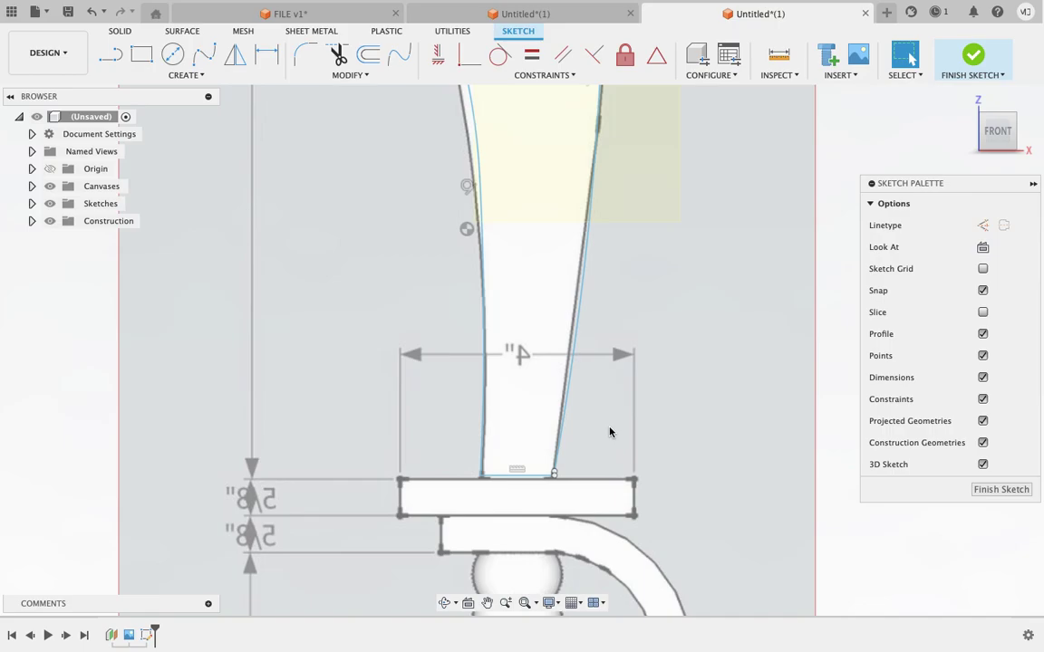
{"action": "scroll", "coordinate": [610, 432], "scroll_direction": "down", "scroll_amount": 2}
{"action": "scroll", "coordinate": [549, 357], "scroll_direction": "down", "scroll_amount": 1}
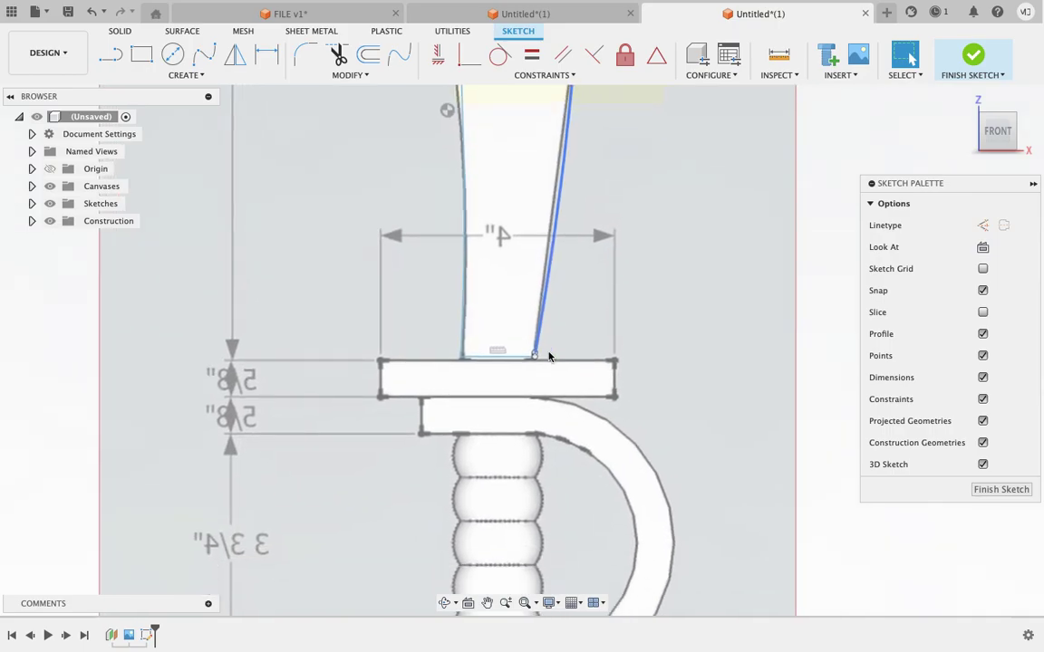
{"action": "scroll", "coordinate": [549, 356], "scroll_direction": "up", "scroll_amount": 1}
{"action": "scroll", "coordinate": [548, 356], "scroll_direction": "up", "scroll_amount": 2}
{"action": "scroll", "coordinate": [548, 356], "scroll_direction": "up", "scroll_amount": 2}
{"action": "scroll", "coordinate": [550, 356], "scroll_direction": "up", "scroll_amount": 2}
{"action": "left_click_drag", "start_coordinate": [592, 340], "coordinate": [594, 363]}
{"action": "scroll", "coordinate": [652, 333], "scroll_direction": "down", "scroll_amount": 1}
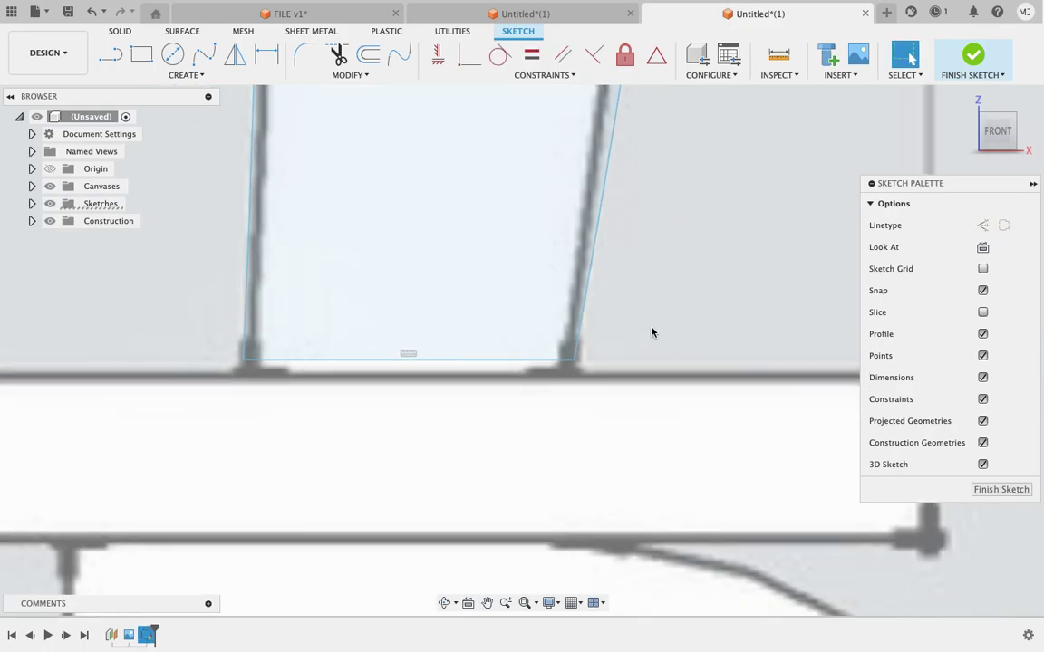
{"action": "scroll", "coordinate": [652, 332], "scroll_direction": "down", "scroll_amount": 1}
{"action": "scroll", "coordinate": [651, 332], "scroll_direction": "down", "scroll_amount": 1}
{"action": "scroll", "coordinate": [651, 333], "scroll_direction": "down", "scroll_amount": 2}
{"action": "scroll", "coordinate": [651, 332], "scroll_direction": "down", "scroll_amount": 2}
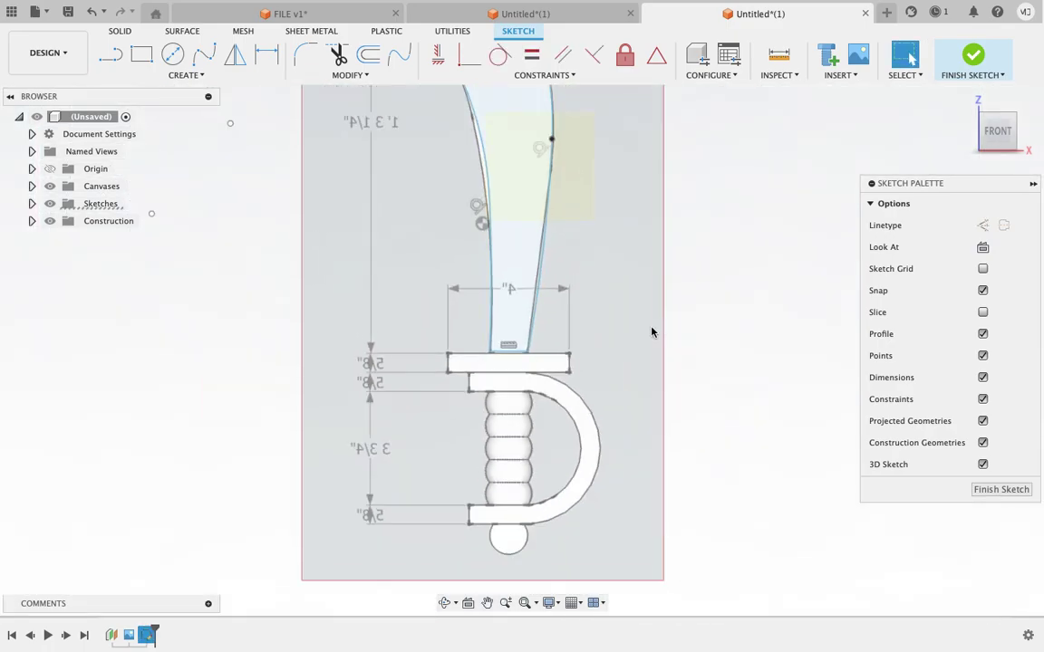
{"action": "scroll", "coordinate": [663, 245], "scroll_direction": "down", "scroll_amount": 2}
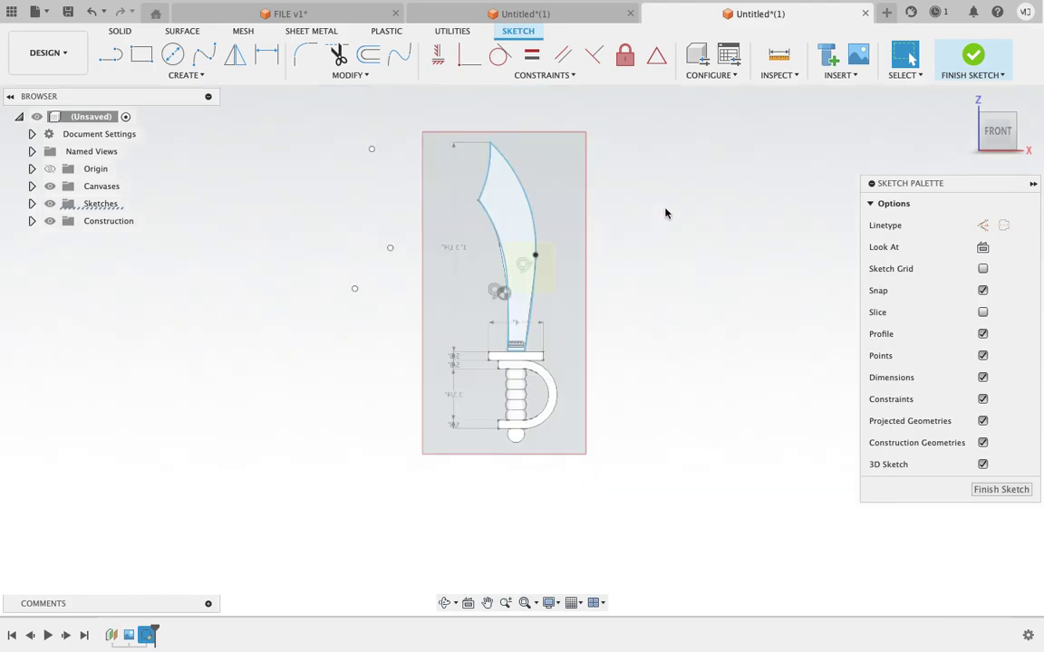
{"action": "scroll", "coordinate": [656, 163], "scroll_direction": "down", "scroll_amount": 1}
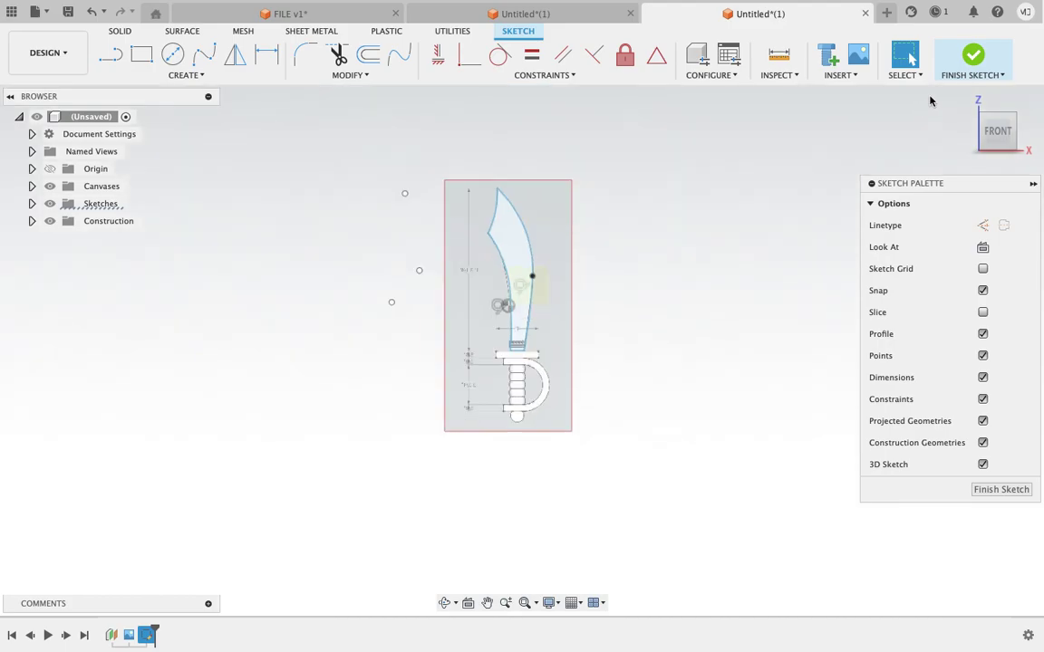
{"action": "left_click", "coordinate": [973, 56]}
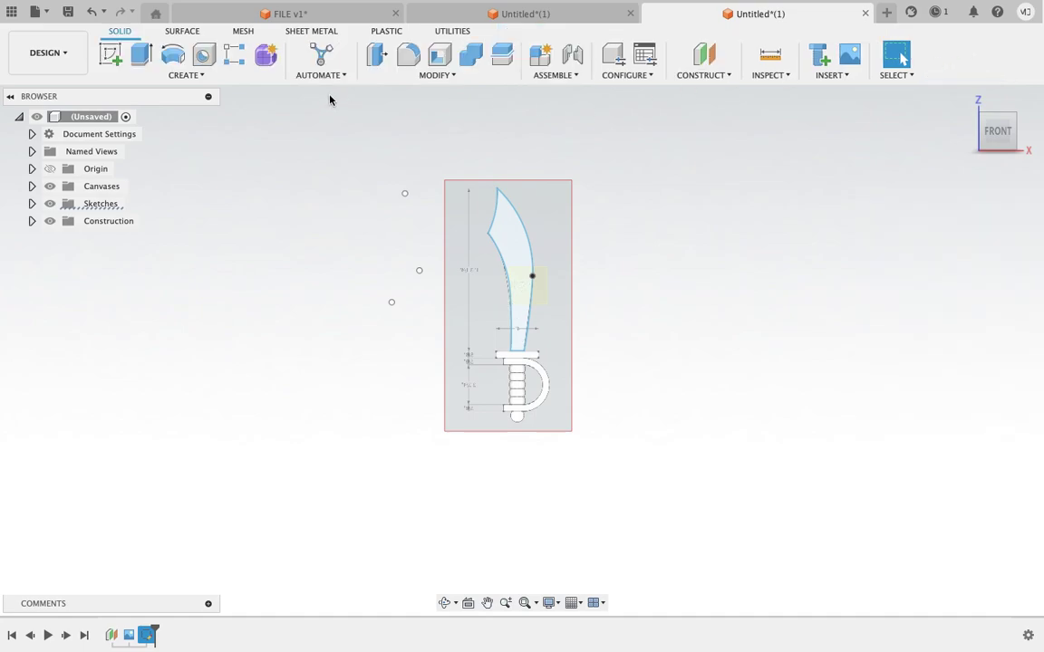
Extrude the blade profile 0.10 in as a new solid body
{"action": "left_click", "coordinate": [497, 225]}
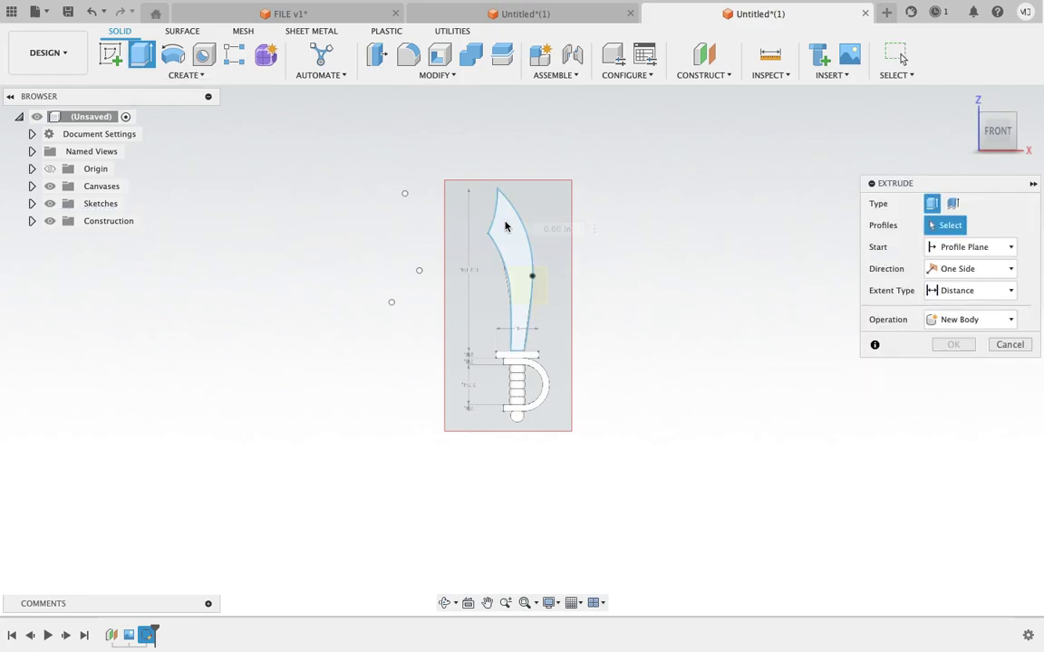
{"action": "left_click", "coordinate": [509, 226]}
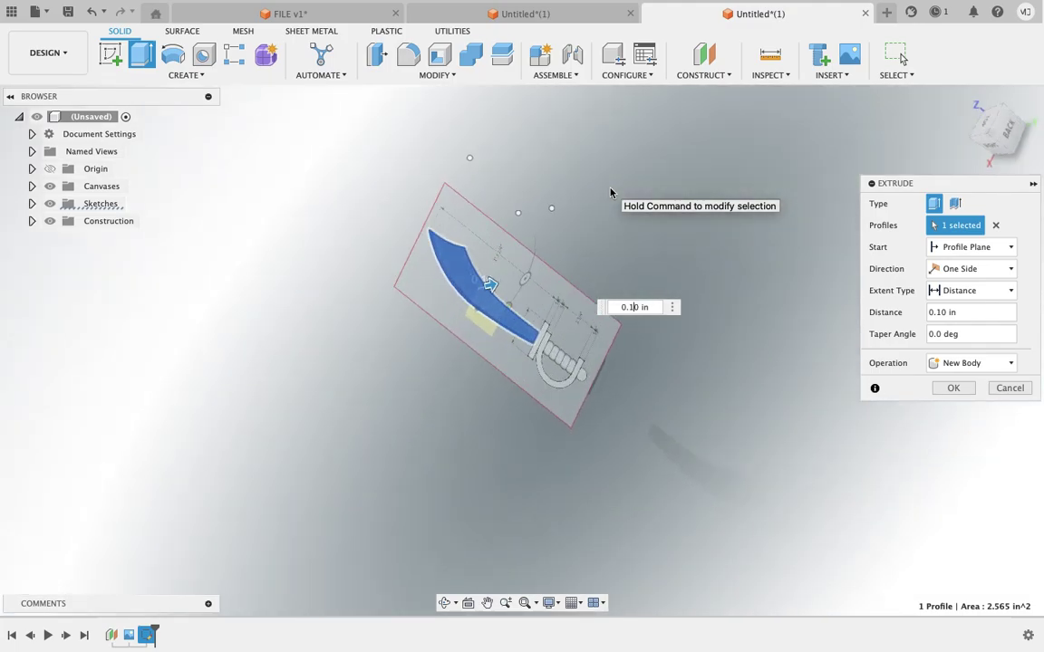
{"action": "middle_click_drag", "start_coordinate": [610, 192], "coordinate": [640, 195], "text": "shift"}
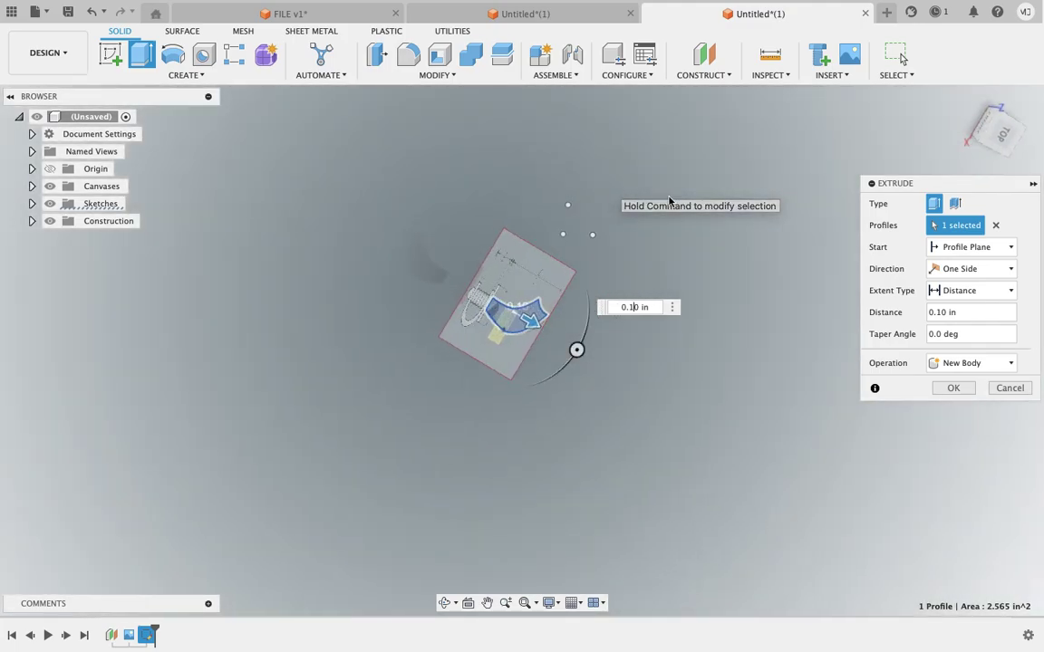
{"action": "left_click", "coordinate": [953, 388]}
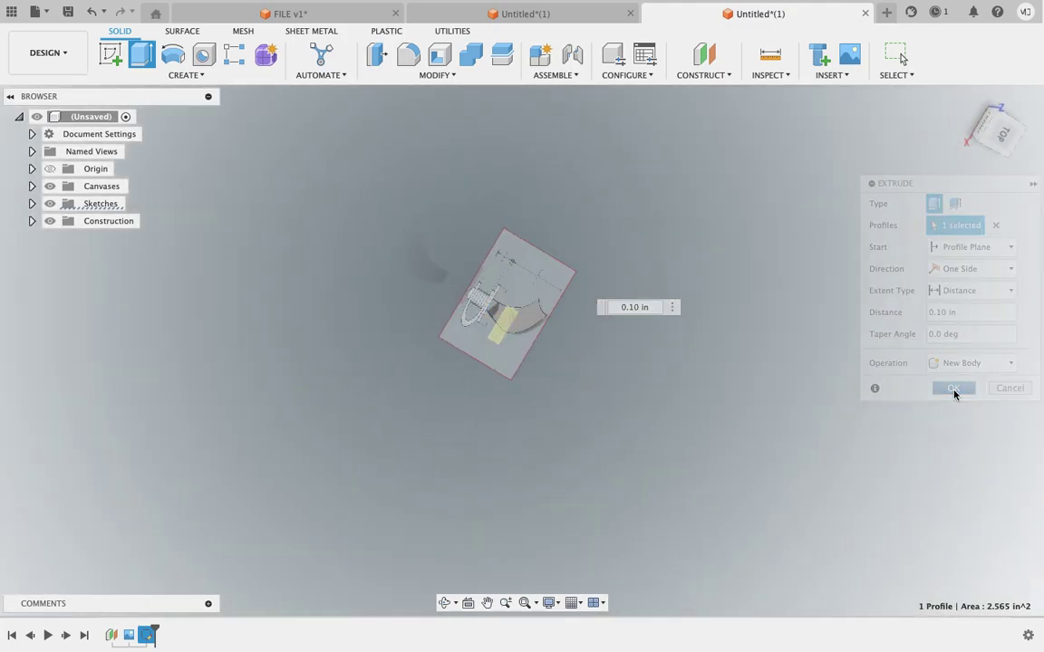
{"action": "left_click", "coordinate": [994, 142]}
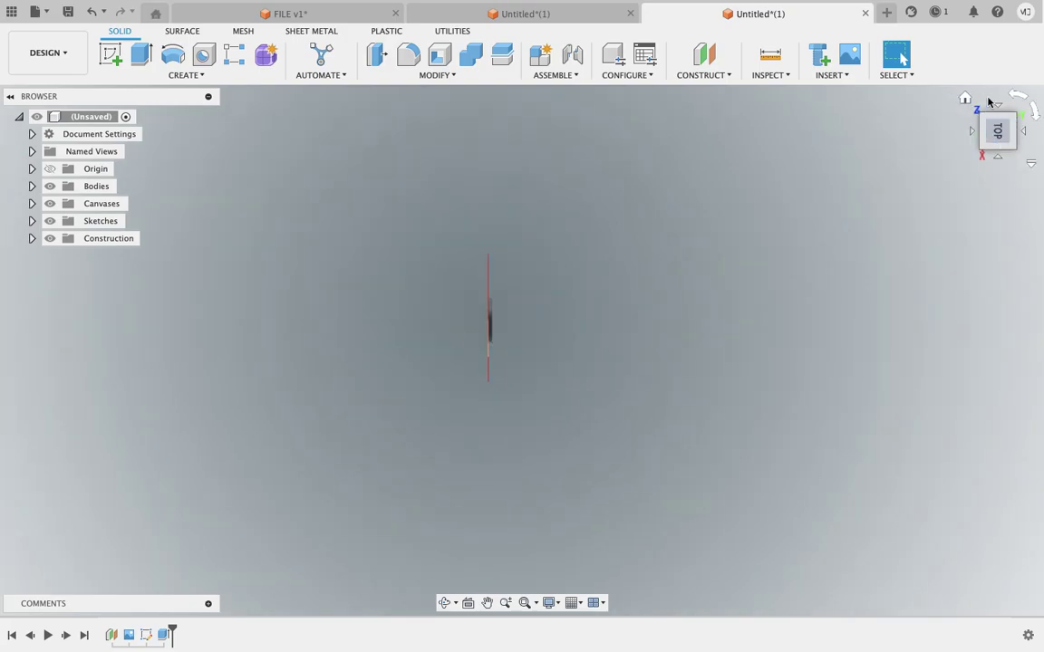
Set the view to Front and zoom in on the hilt of the reference drawing
{"action": "left_click", "coordinate": [998, 159]}
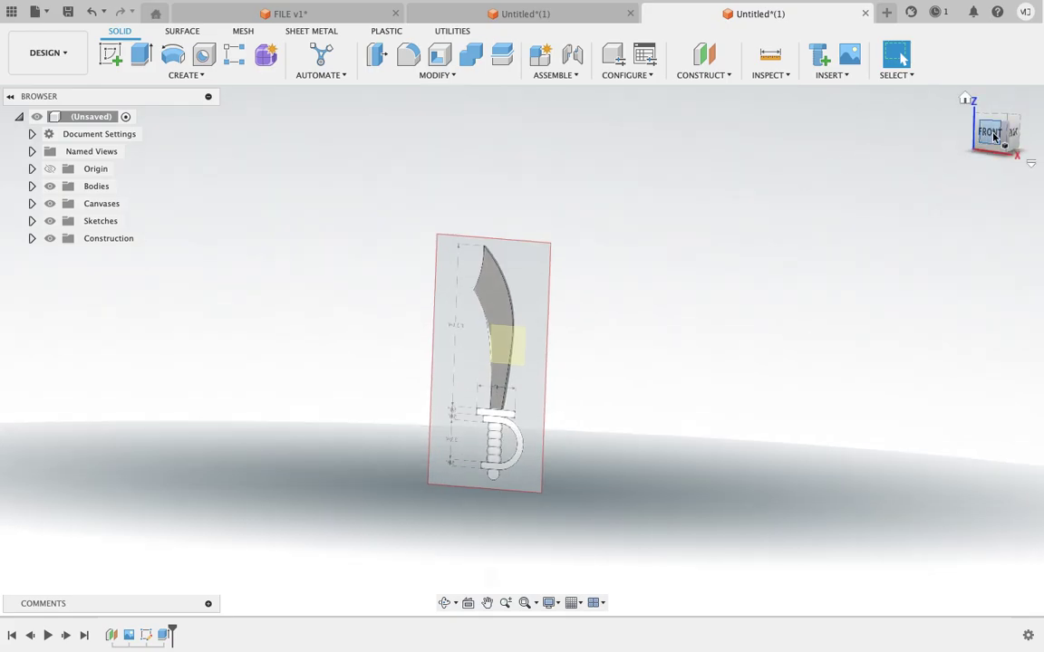
{"action": "left_click", "coordinate": [994, 136]}
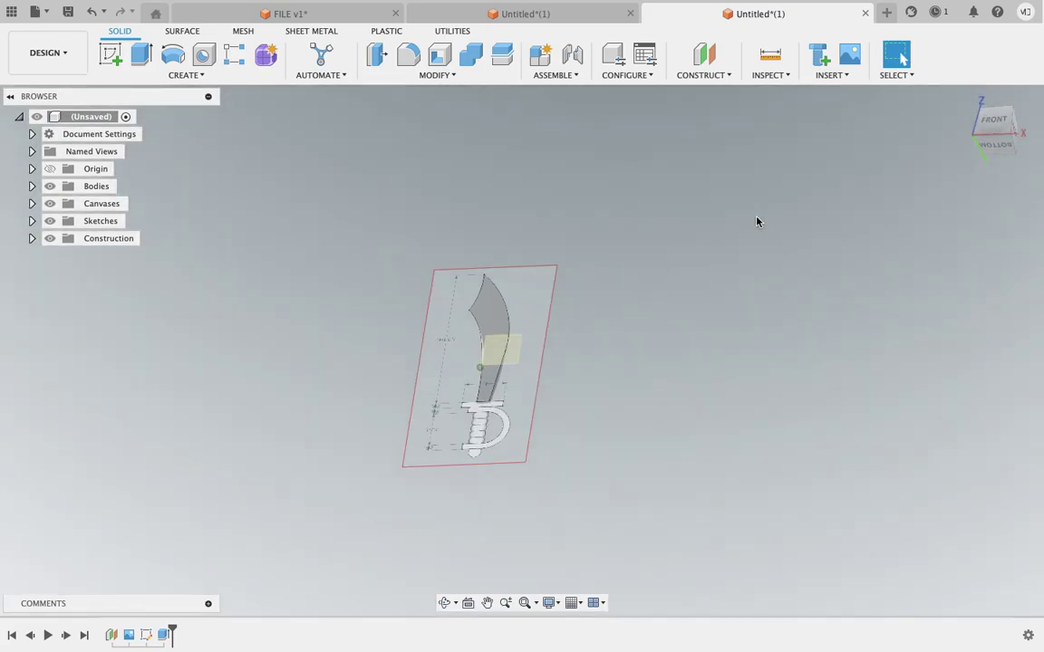
{"action": "left_click", "coordinate": [997, 118]}
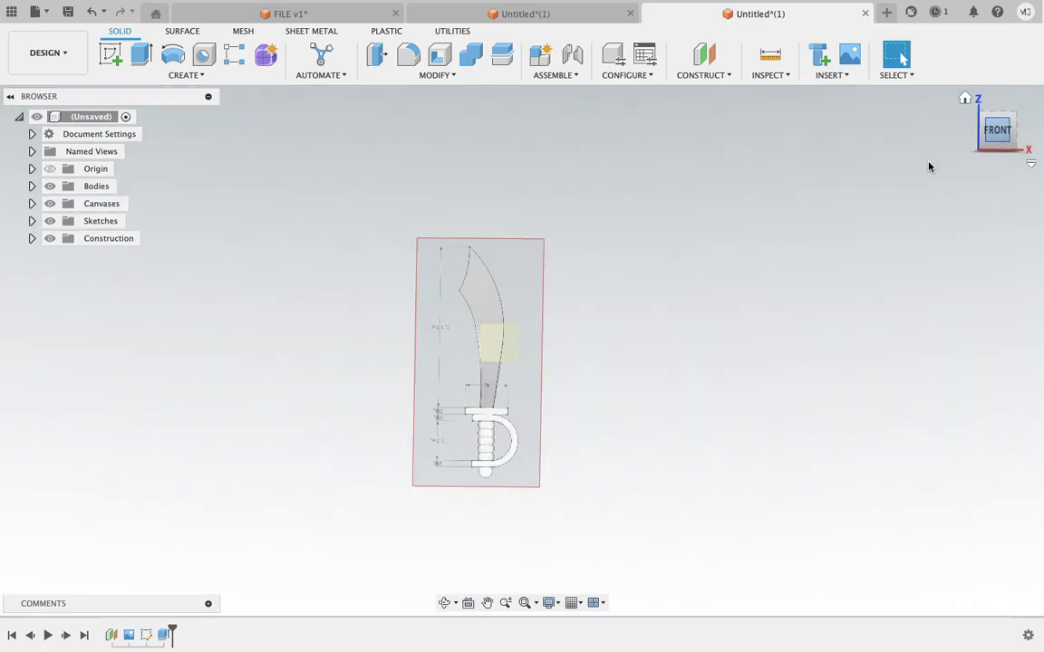
{"action": "scroll", "coordinate": [507, 322], "scroll_direction": "up", "scroll_amount": 1}
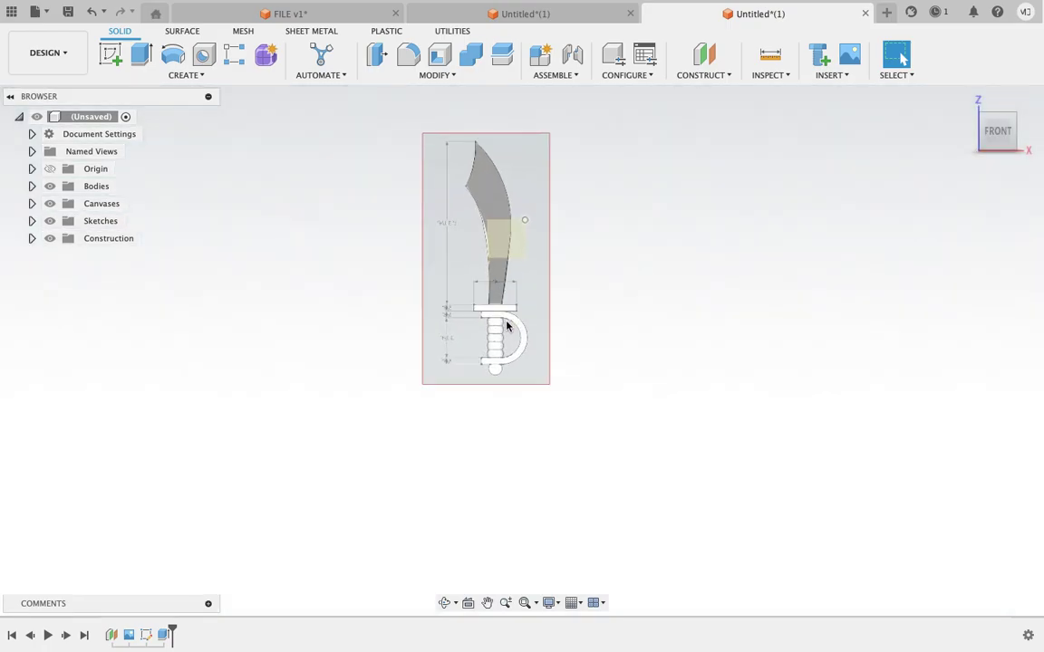
{"action": "scroll", "coordinate": [506, 322], "scroll_direction": "up", "scroll_amount": 1}
{"action": "scroll", "coordinate": [507, 322], "scroll_direction": "up", "scroll_amount": 2}
{"action": "scroll", "coordinate": [507, 321], "scroll_direction": "up", "scroll_amount": 2}
{"action": "scroll", "coordinate": [507, 321], "scroll_direction": "up", "scroll_amount": 1}
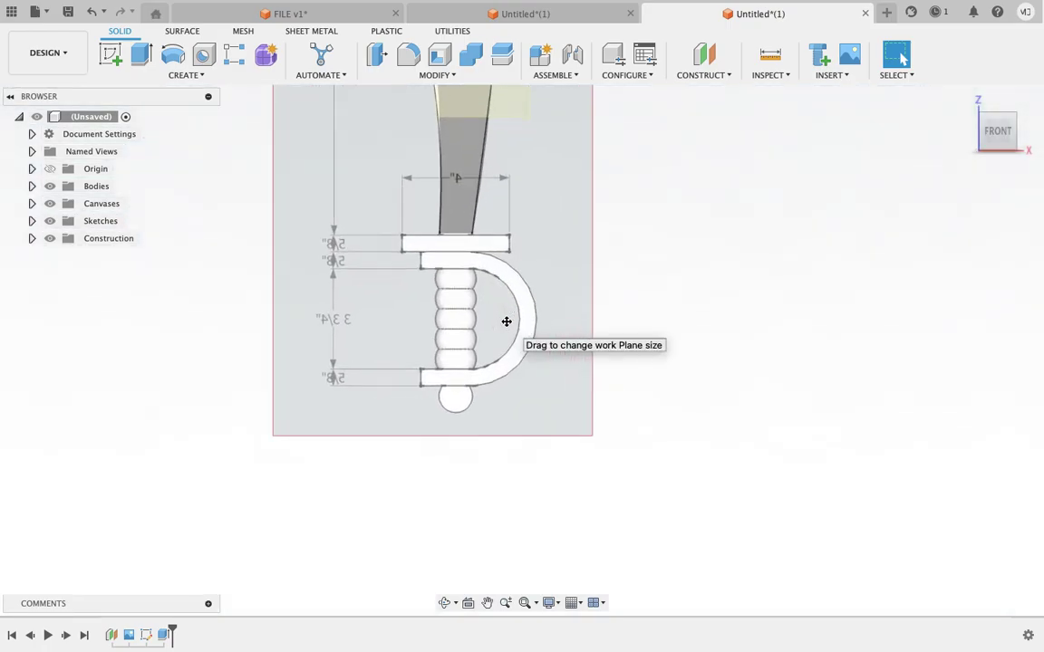
{"action": "left_click", "coordinate": [111, 54]}
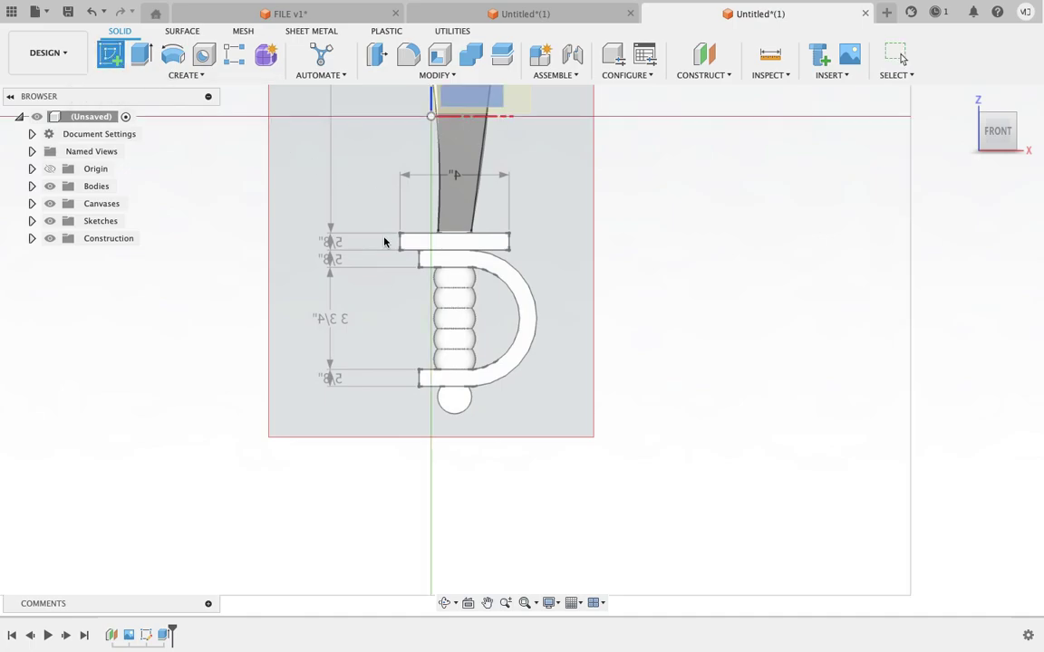
Start a sketch on the front plane and trace the guard with a two-point rectangle
{"action": "left_click", "coordinate": [467, 104]}
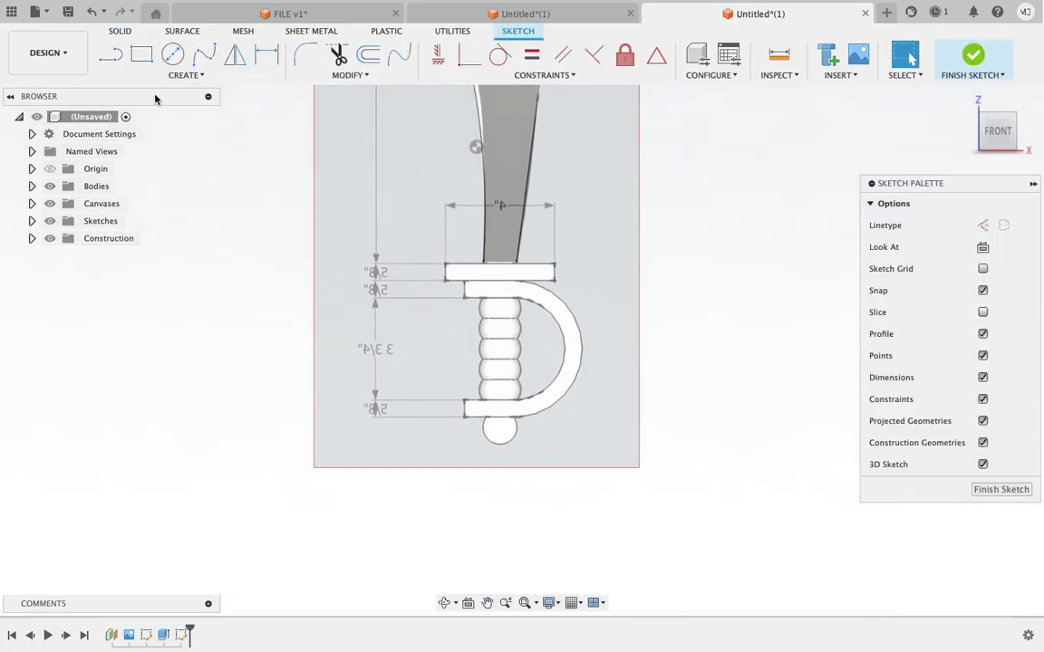
{"action": "mouse_move", "coordinate": [140, 55]}
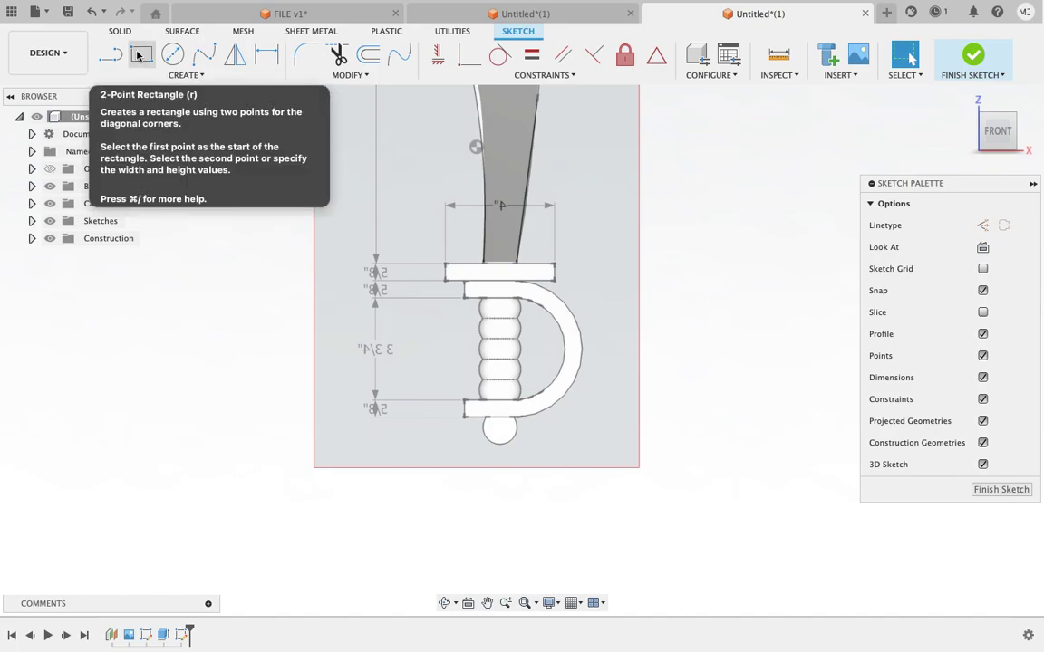
{"action": "left_click", "coordinate": [140, 55]}
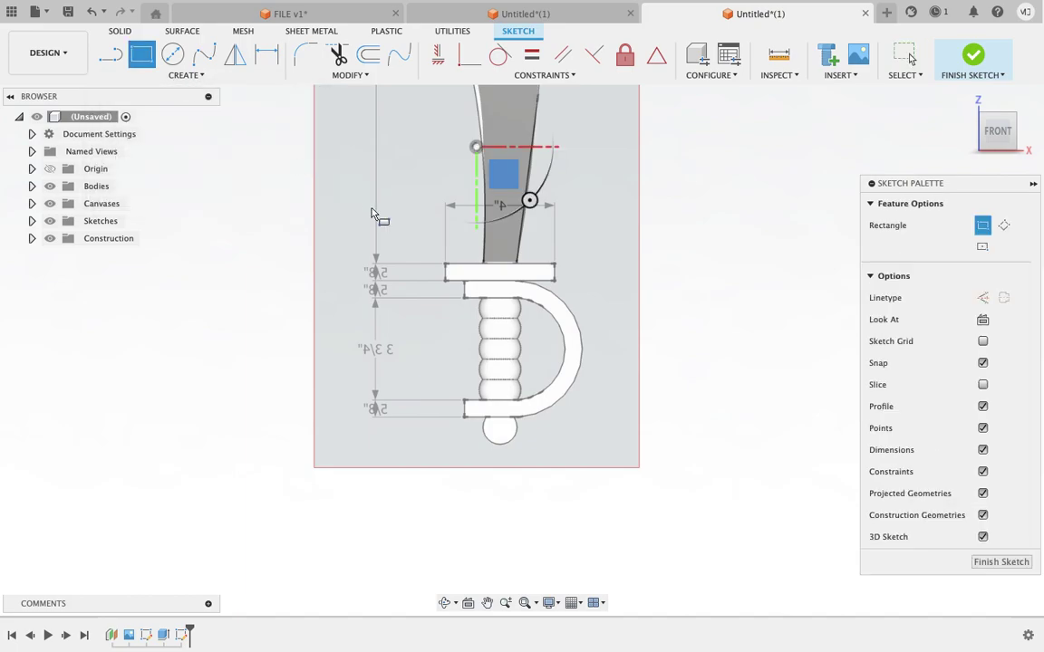
{"action": "left_click", "coordinate": [444, 265]}
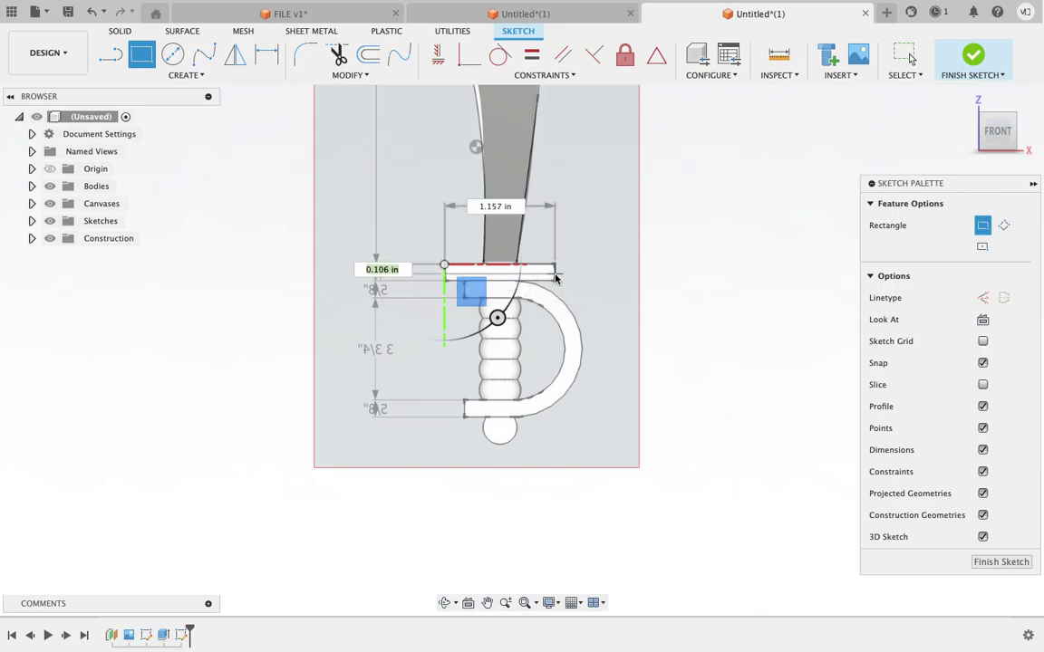
{"action": "left_click", "coordinate": [554, 282]}
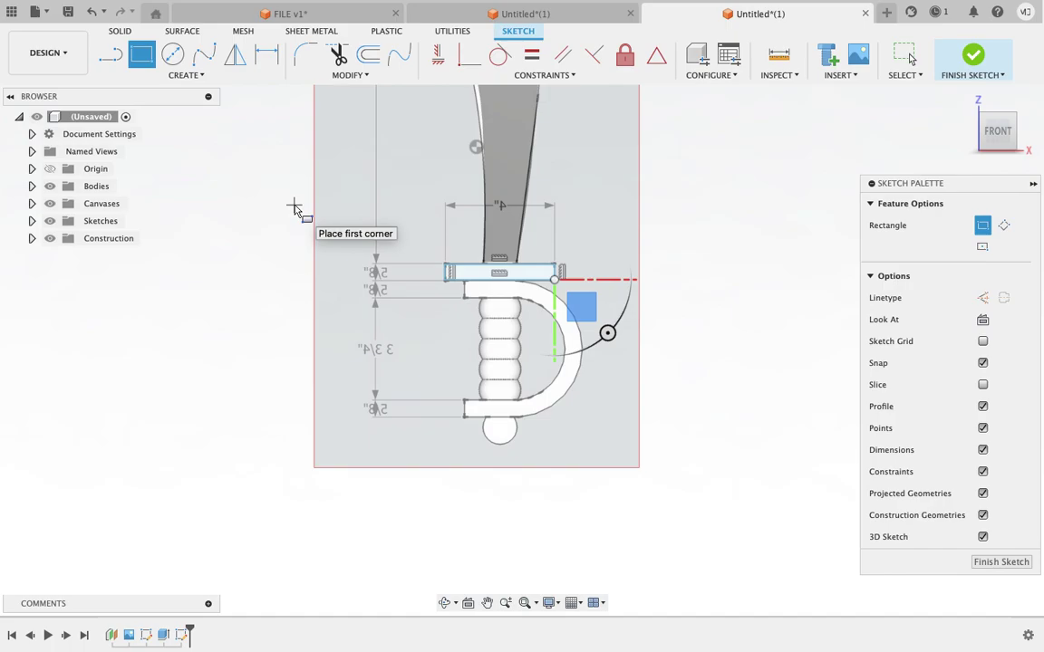
Draw a vertical line from the guard top down to the pommel bottom
{"action": "left_click", "coordinate": [111, 55]}
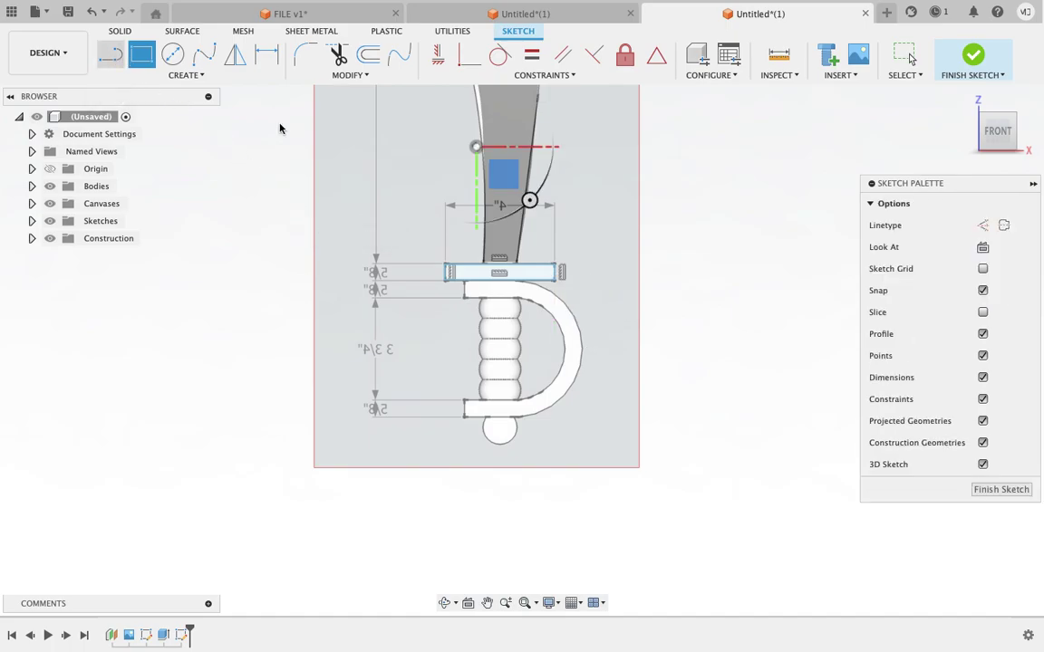
{"action": "left_click", "coordinate": [499, 269]}
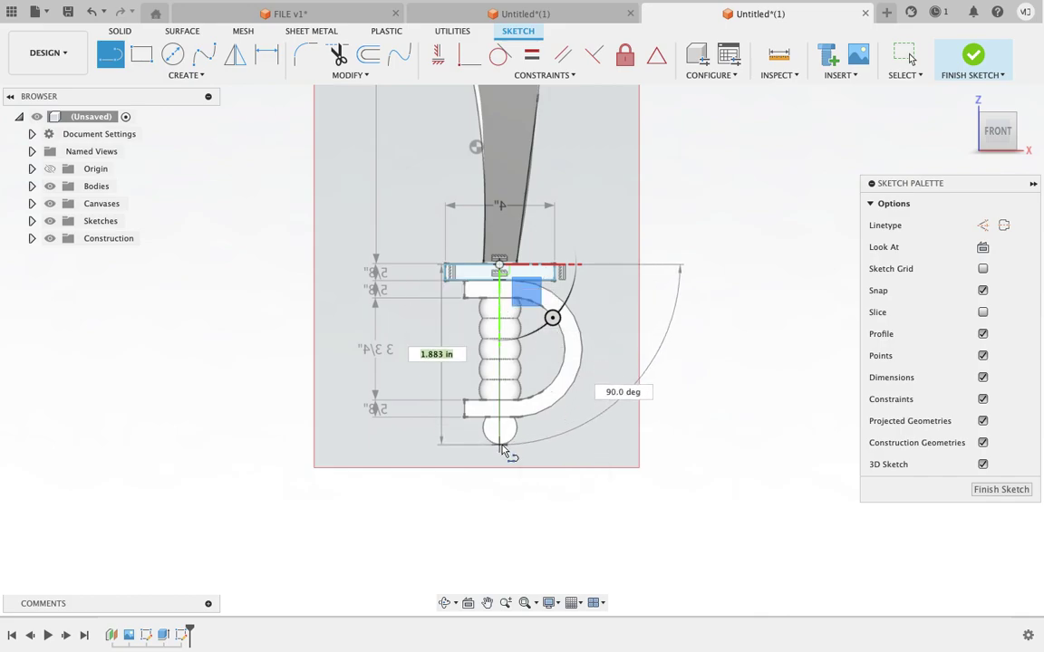
{"action": "left_click", "coordinate": [501, 446]}
{"action": "key", "text": "Escape"}
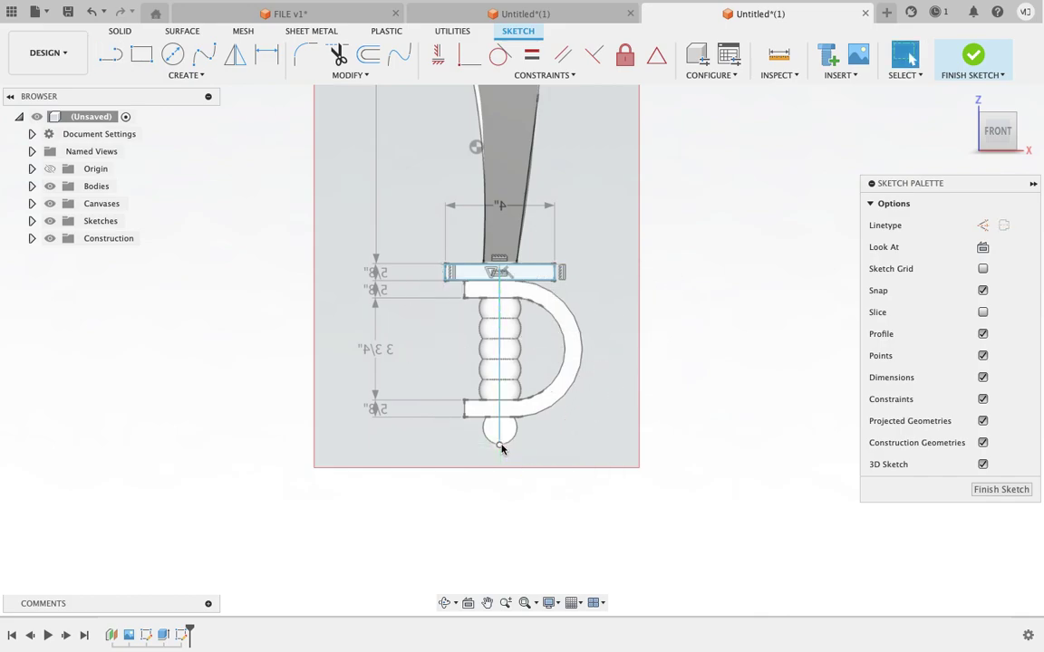
Draw a center-diameter circle matching the round pommel
{"action": "left_click", "coordinate": [172, 54]}
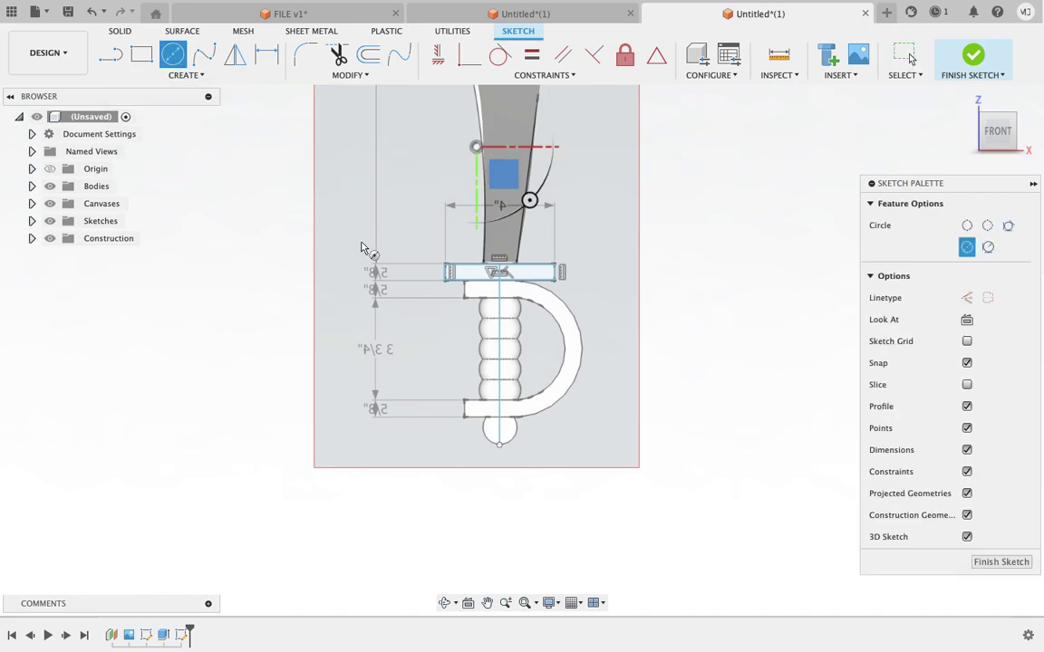
{"action": "left_click", "coordinate": [498, 432]}
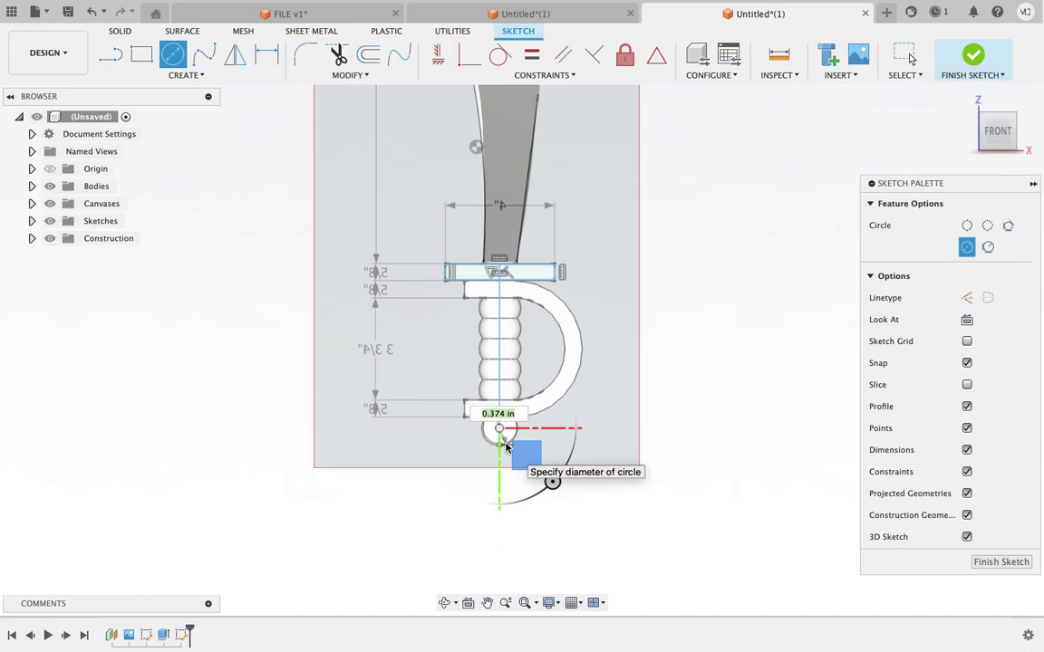
{"action": "left_click", "coordinate": [507, 446]}
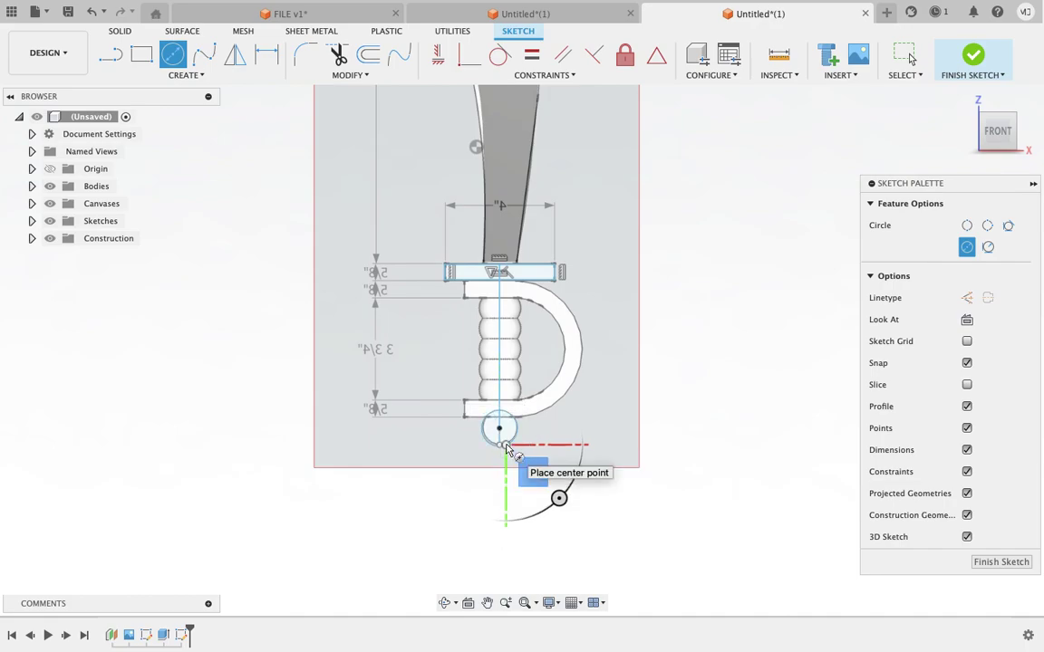
Try a center-to-center slot on the grip, cancel it, and pick the 3-Point Arc tool
{"action": "left_click", "coordinate": [157, 75]}
{"action": "mouse_move", "coordinate": [122, 122]}
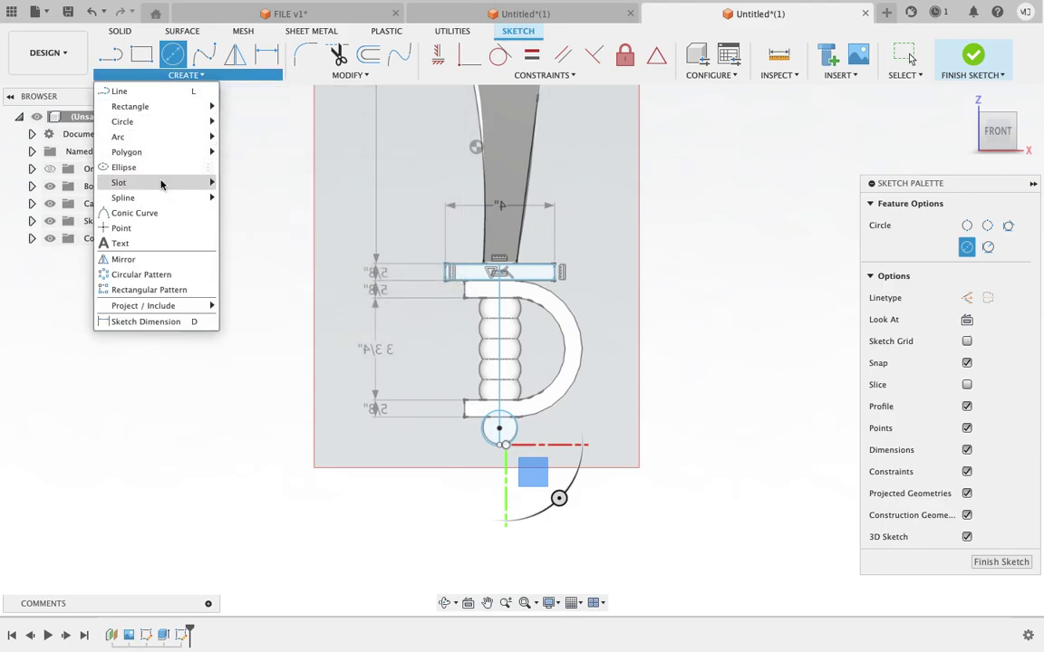
{"action": "mouse_move", "coordinate": [119, 182]}
{"action": "left_click", "coordinate": [235, 183]}
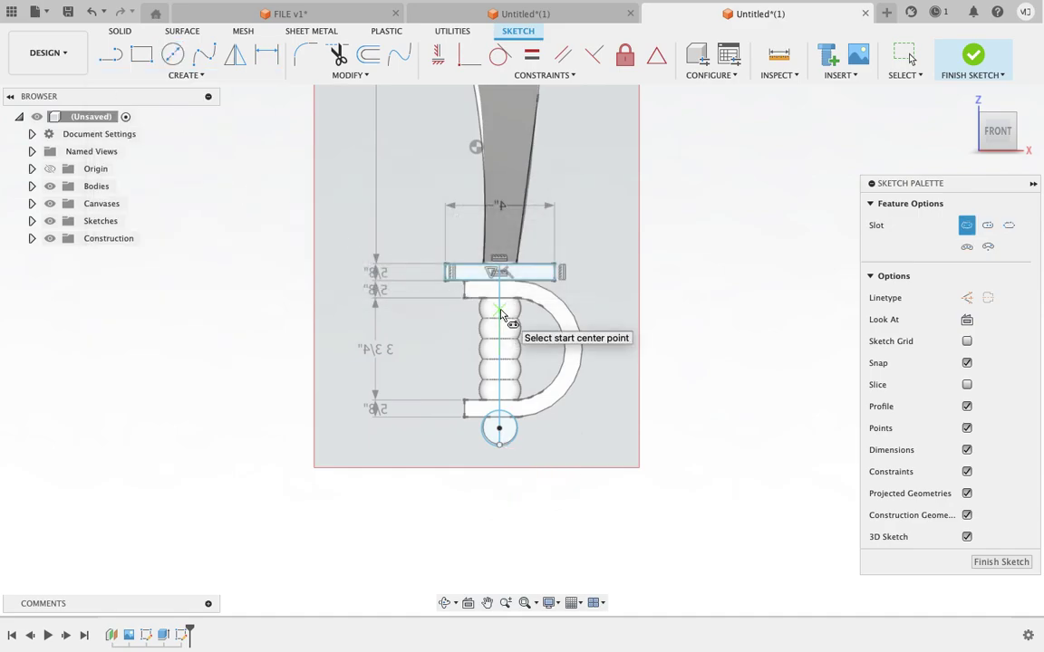
{"action": "left_click", "coordinate": [500, 310]}
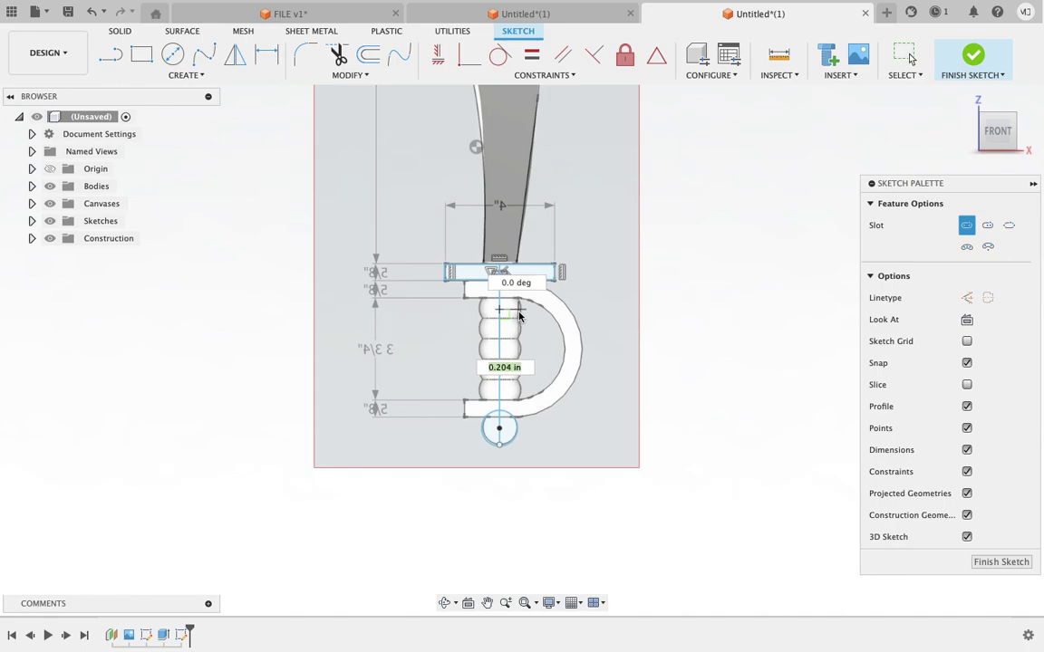
{"action": "left_click", "coordinate": [520, 310]}
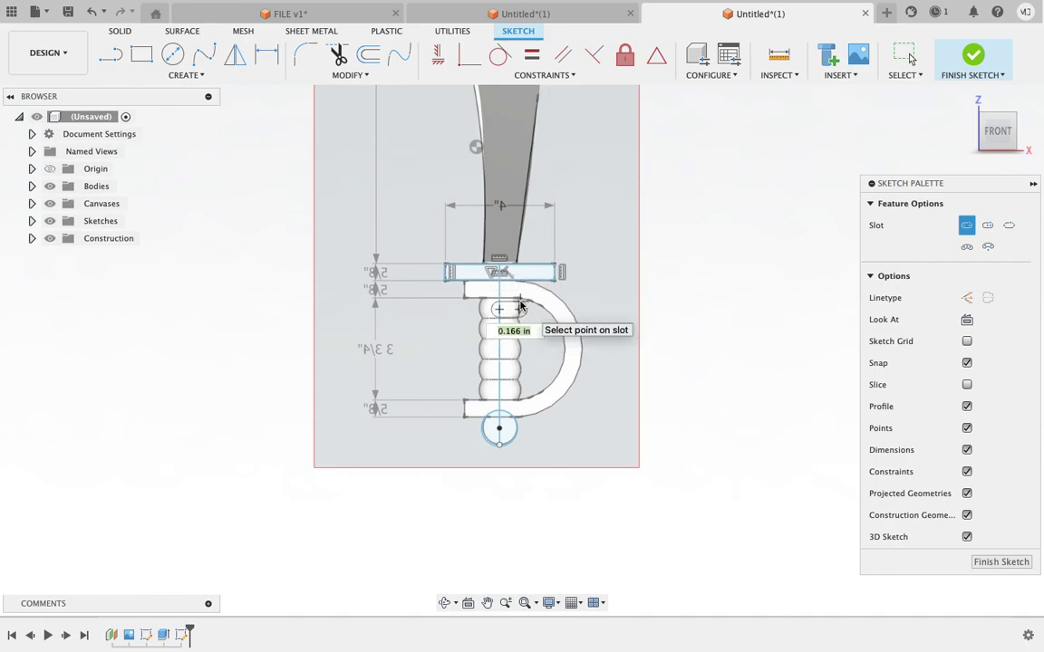
{"action": "key", "text": "Escape"}
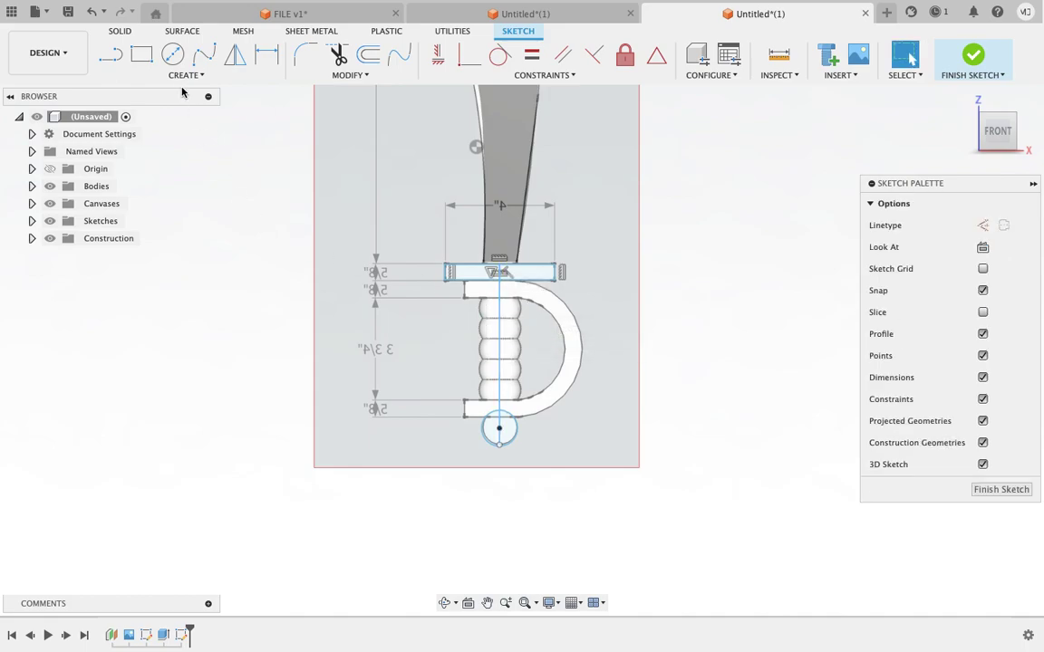
{"action": "left_click", "coordinate": [178, 76]}
{"action": "mouse_move", "coordinate": [156, 136]}
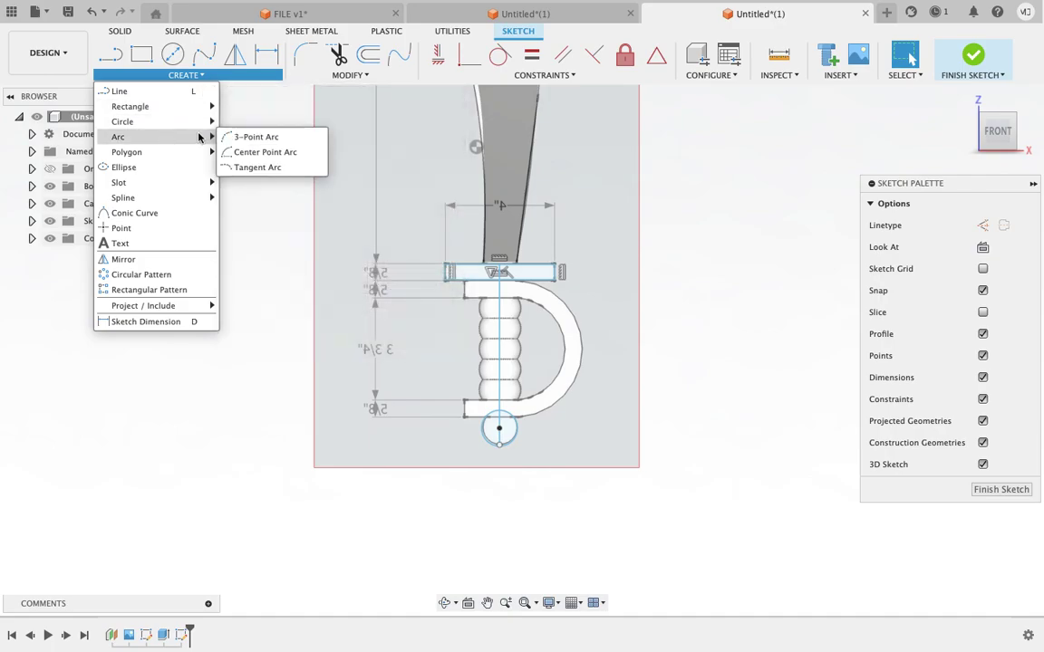
{"action": "left_click", "coordinate": [254, 137]}
Trace the upper grip ribs with three-point arcs, starting from the grip's top-left corner
{"action": "scroll", "coordinate": [462, 298], "scroll_direction": "up", "scroll_amount": 3}
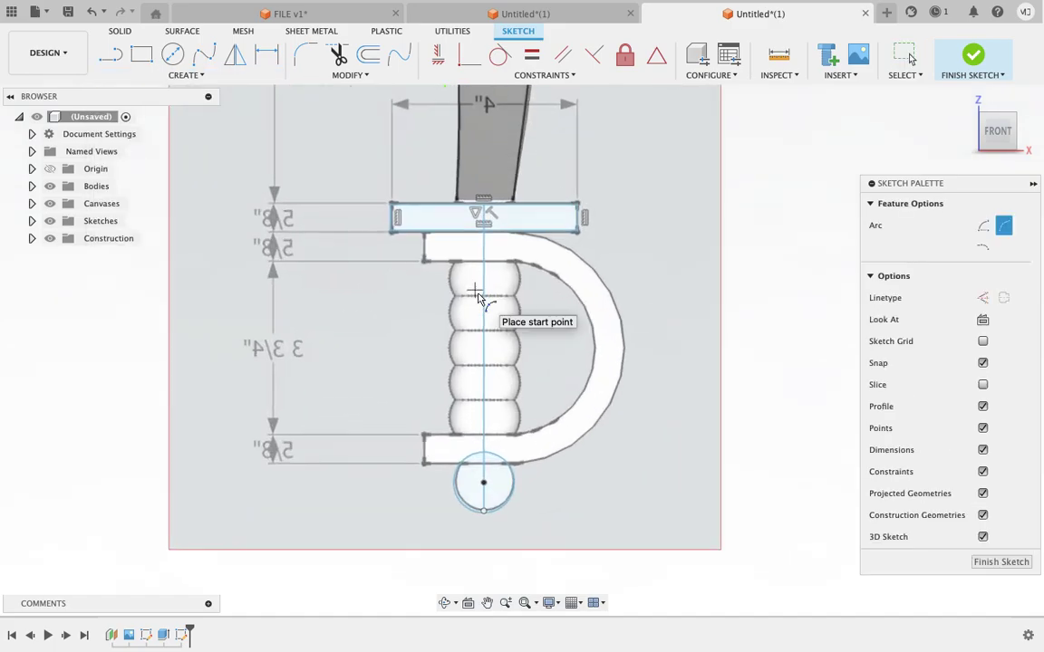
{"action": "scroll", "coordinate": [475, 296], "scroll_direction": "up", "scroll_amount": 2}
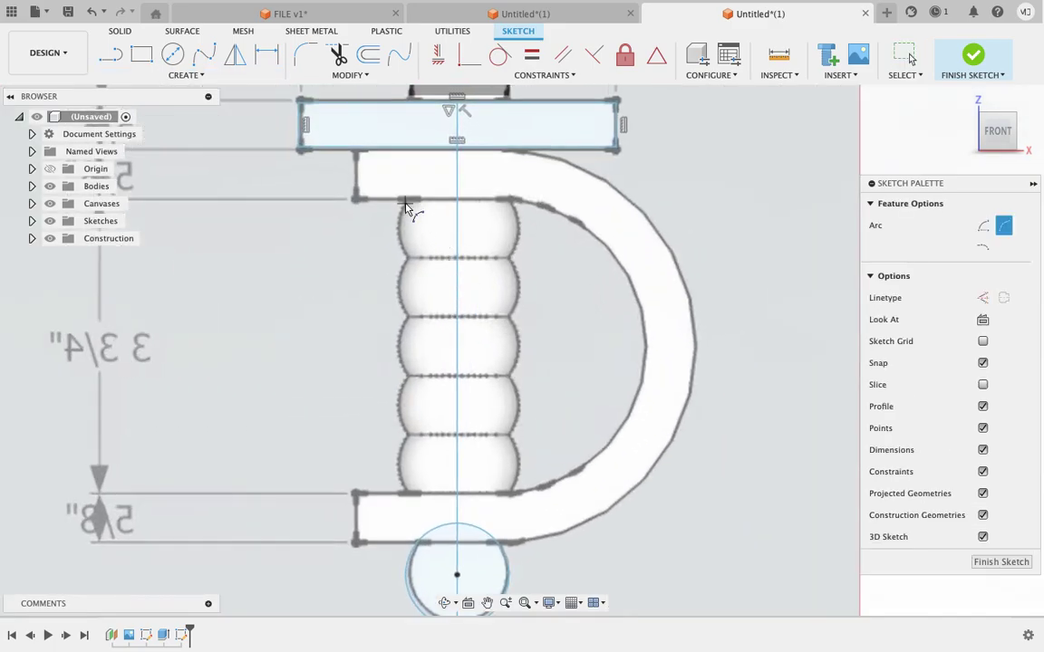
{"action": "left_click", "coordinate": [406, 201]}
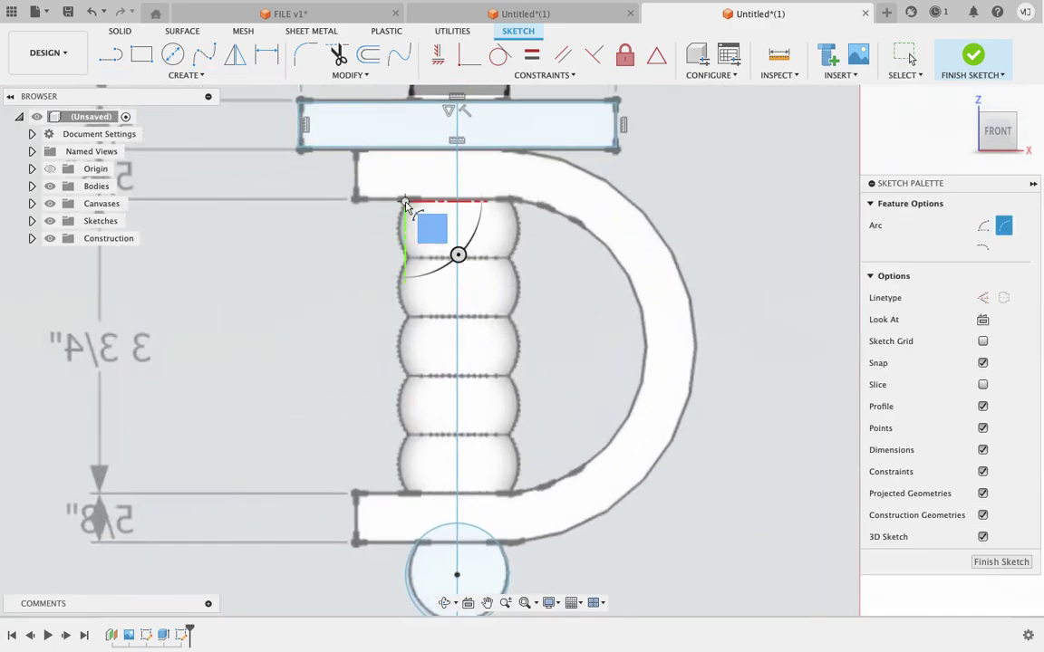
{"action": "left_click", "coordinate": [406, 256]}
{"action": "left_click", "coordinate": [401, 246]}
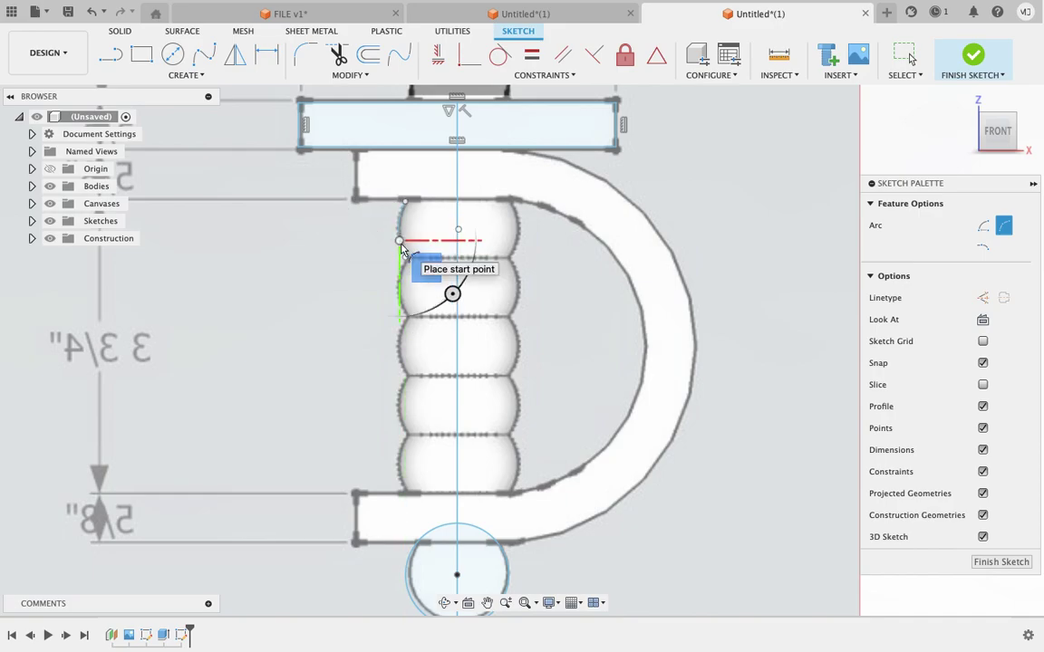
{"action": "left_click", "coordinate": [405, 258]}
{"action": "left_click", "coordinate": [408, 319]}
{"action": "left_click", "coordinate": [402, 289]}
{"action": "left_click", "coordinate": [405, 316]}
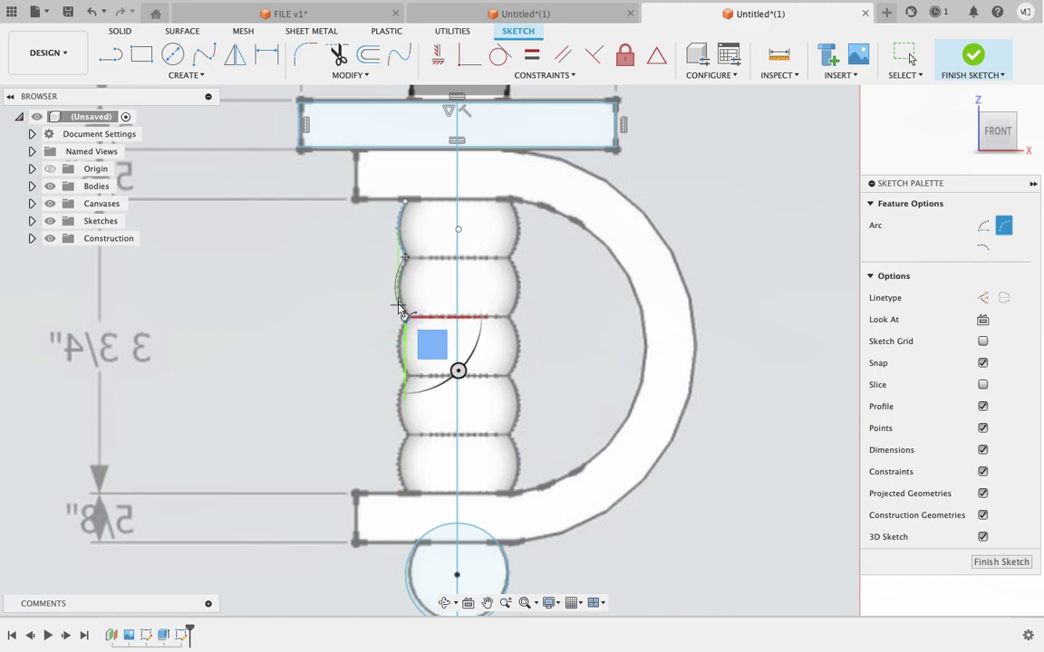
{"action": "left_click", "coordinate": [402, 308]}
{"action": "left_click", "coordinate": [399, 303]}
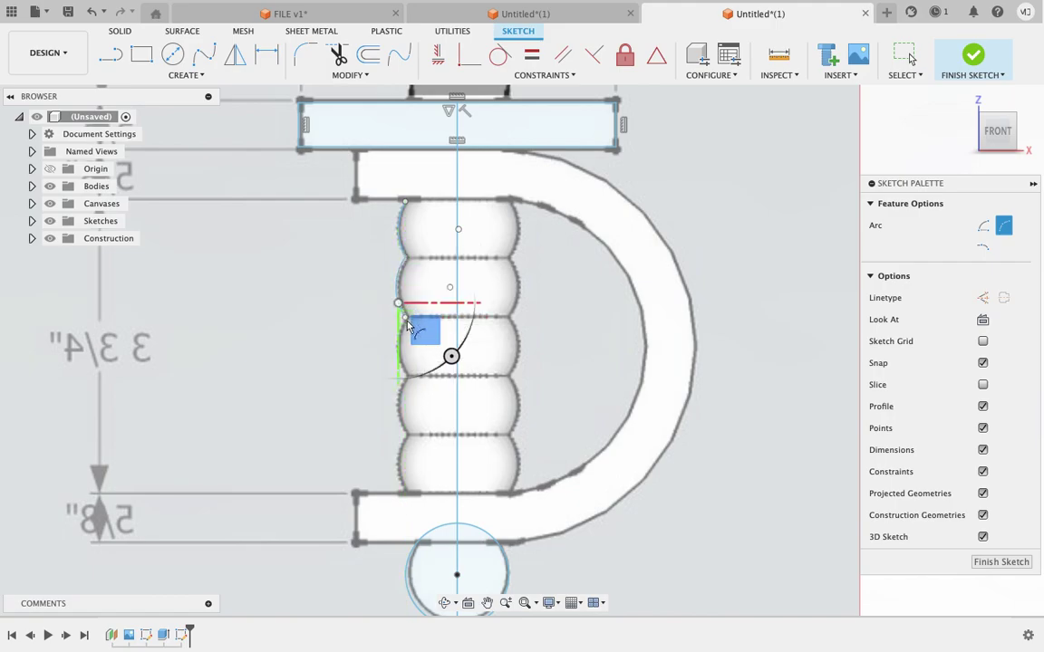
Trace the lower grip ribs with arcs down to the bottom rib
{"action": "left_click", "coordinate": [405, 318]}
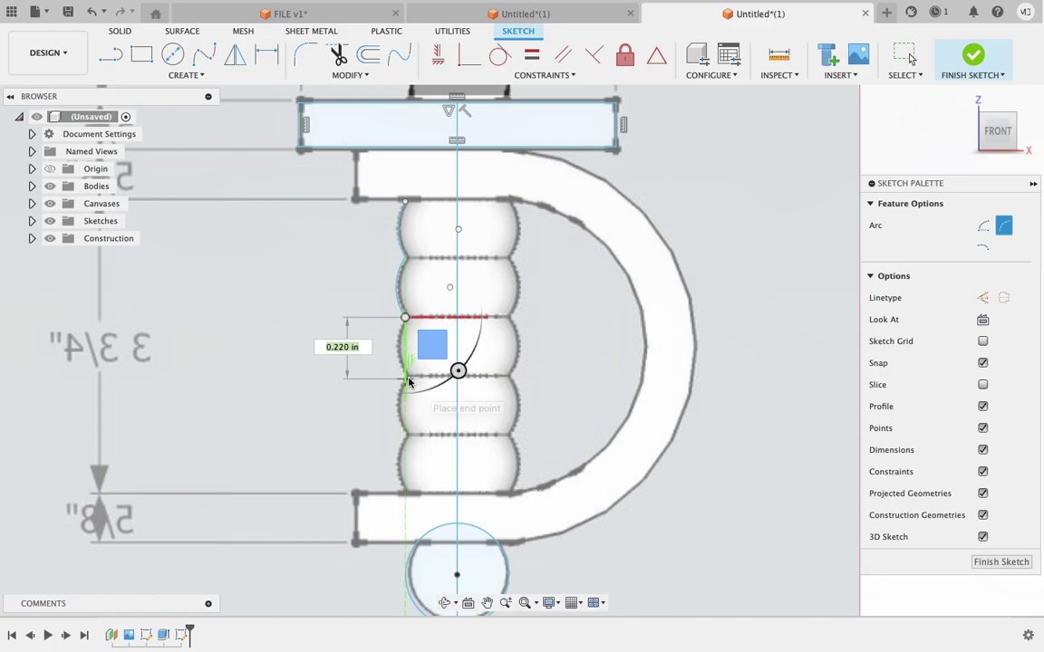
{"action": "left_click", "coordinate": [406, 374]}
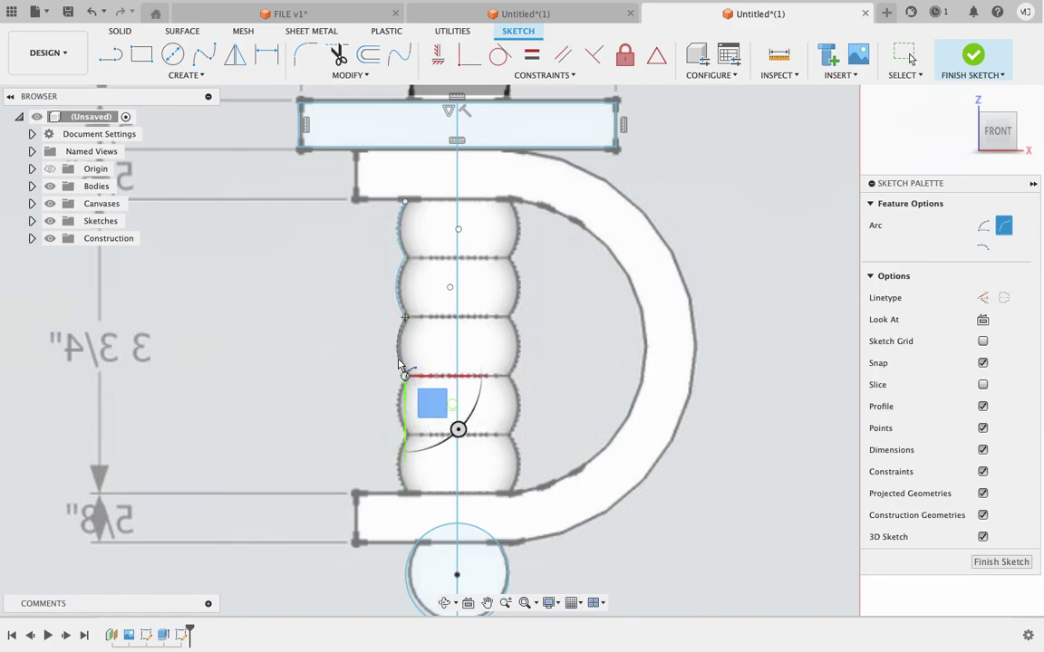
{"action": "left_click", "coordinate": [399, 363]}
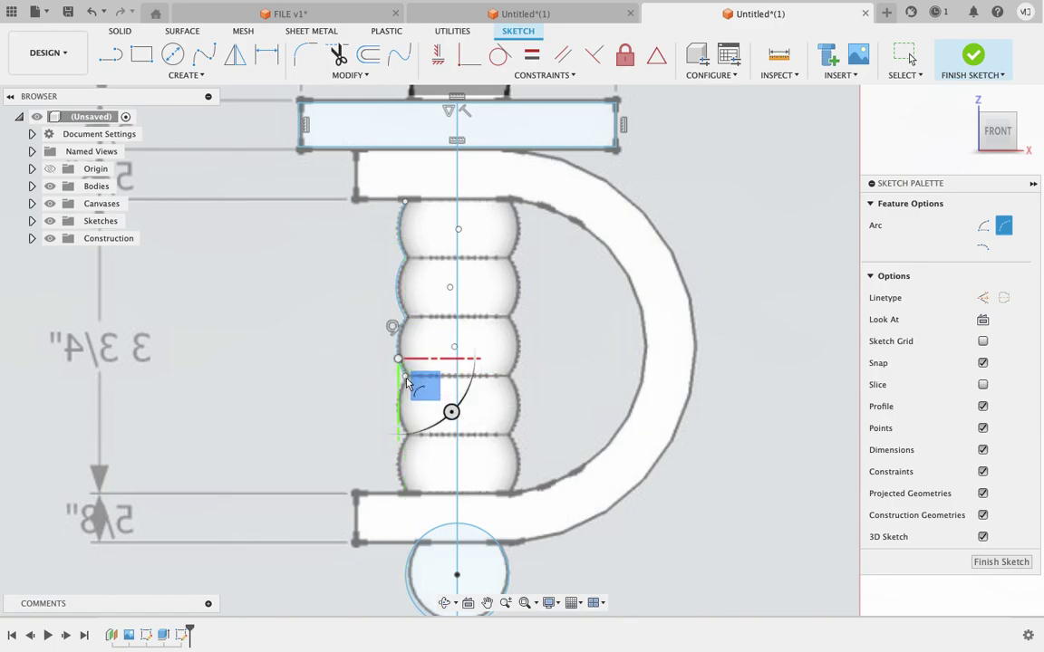
{"action": "left_click", "coordinate": [405, 375]}
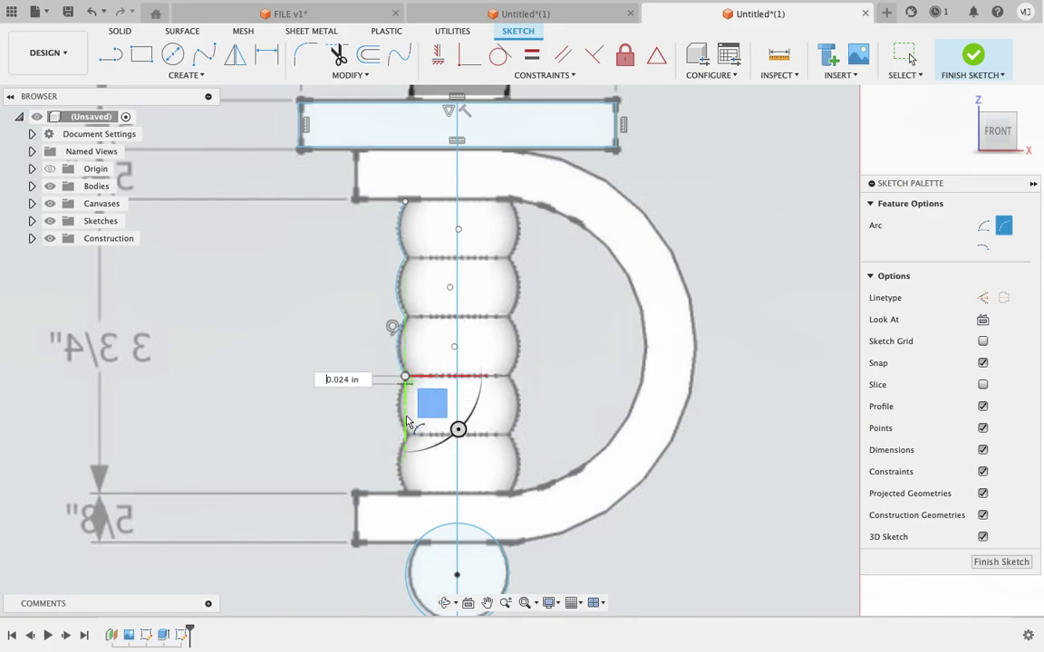
{"action": "left_click", "coordinate": [406, 436]}
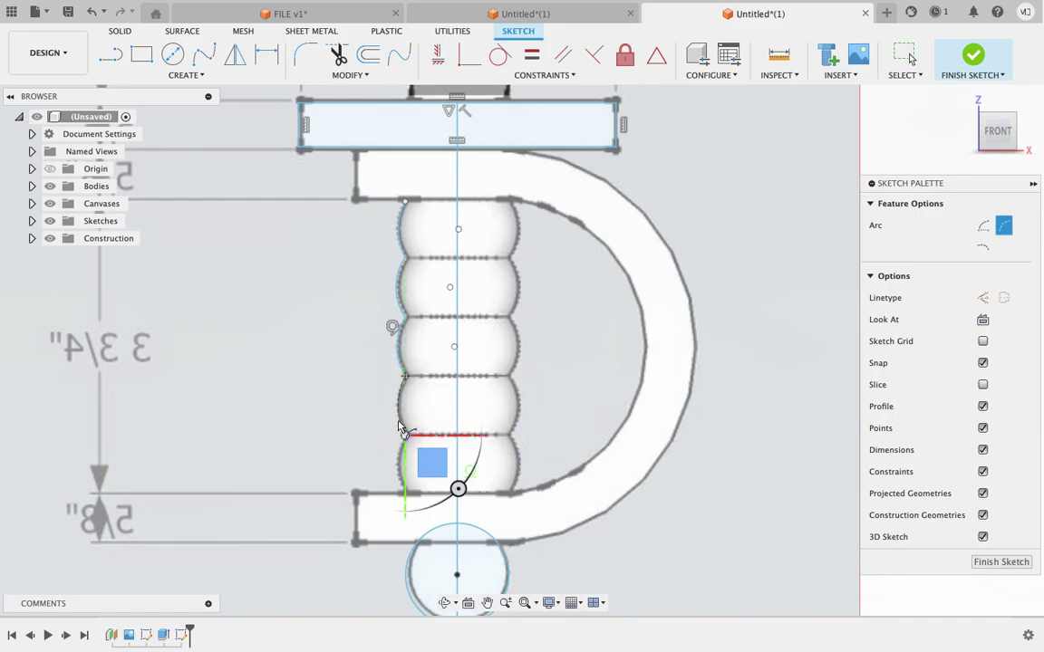
{"action": "left_click", "coordinate": [400, 426]}
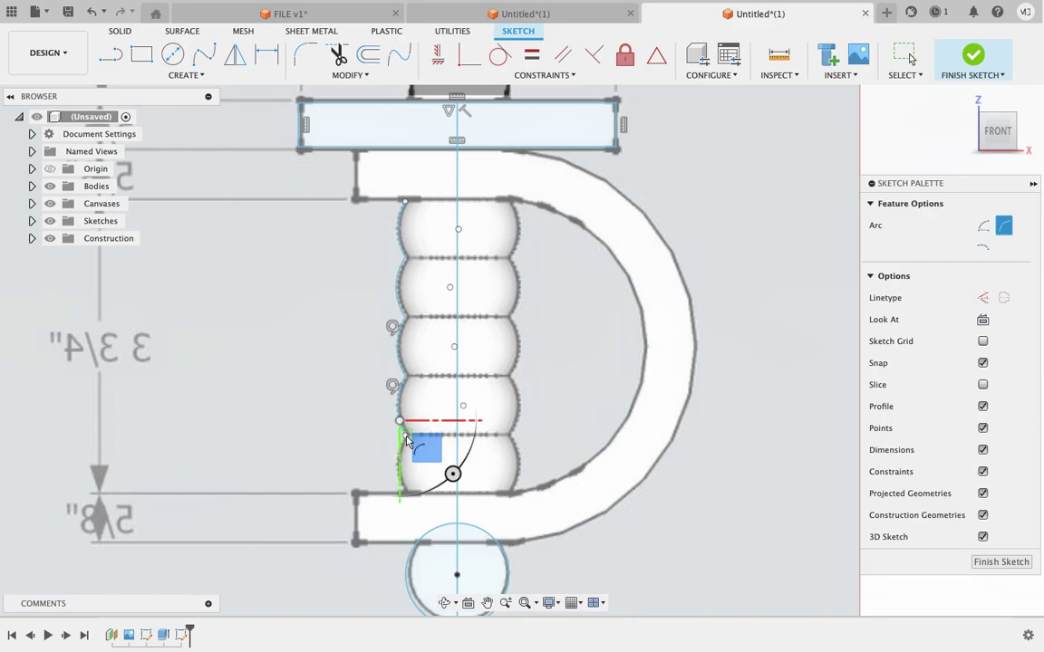
{"action": "left_click", "coordinate": [405, 437]}
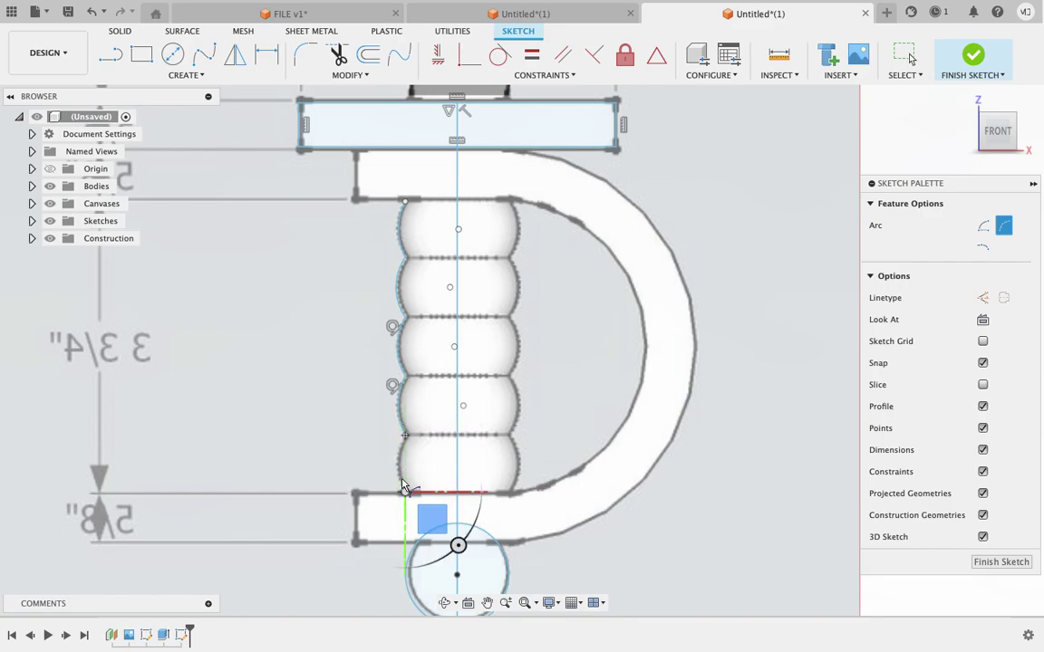
{"action": "left_click", "coordinate": [402, 478]}
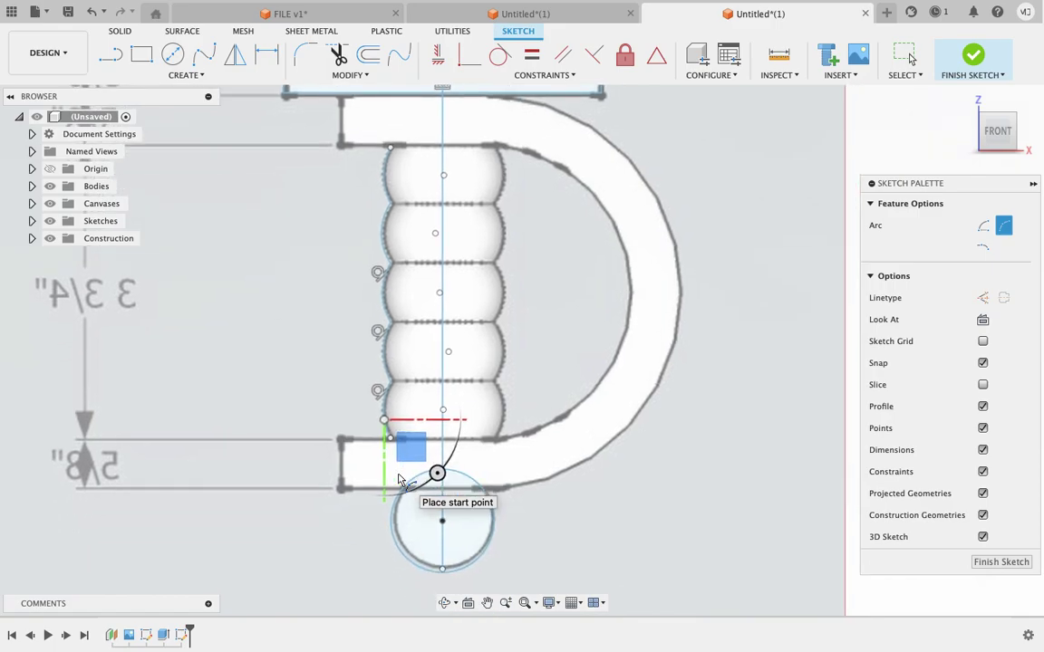
Close the grip outline with lines across the top, down the right edge and along the bottom
{"action": "left_click", "coordinate": [110, 52]}
{"action": "left_click", "coordinate": [391, 148]}
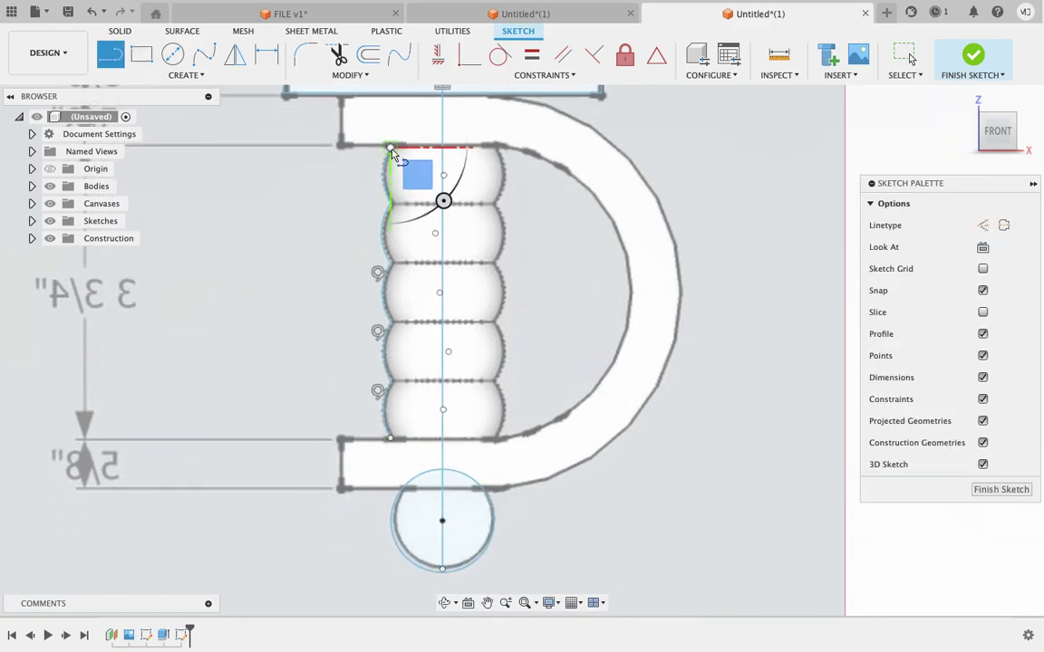
{"action": "left_click", "coordinate": [498, 147]}
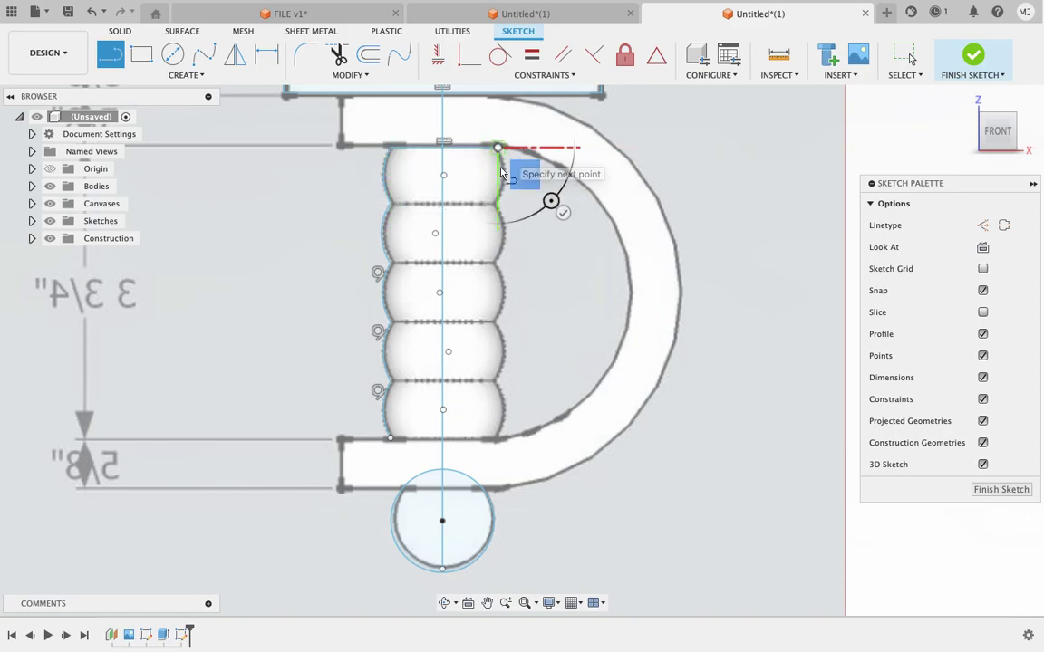
{"action": "left_click", "coordinate": [498, 441]}
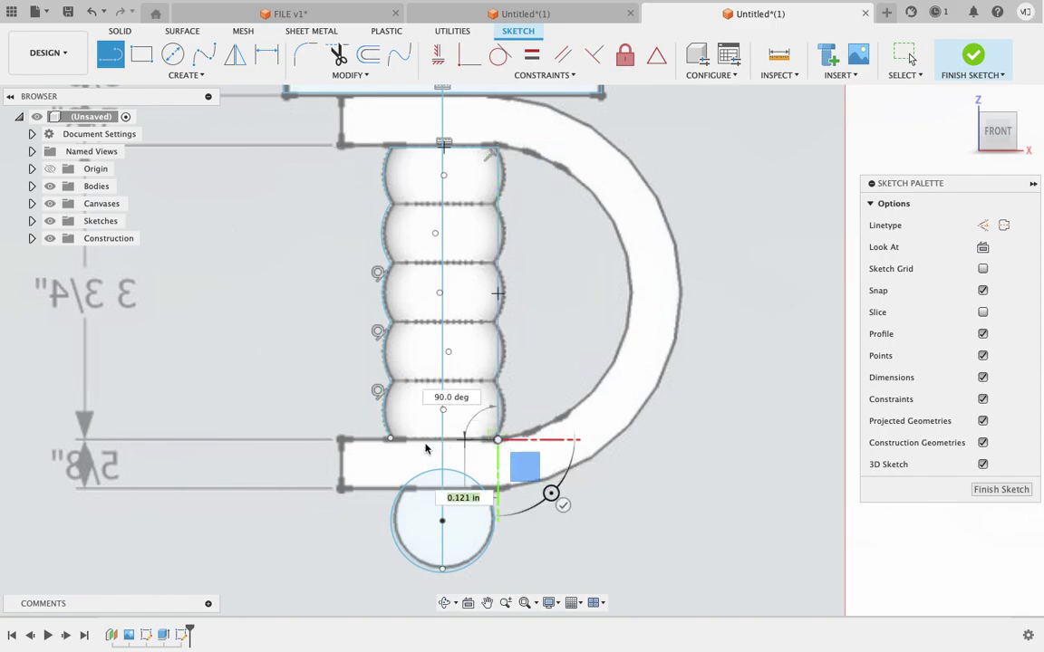
{"action": "left_click", "coordinate": [392, 441]}
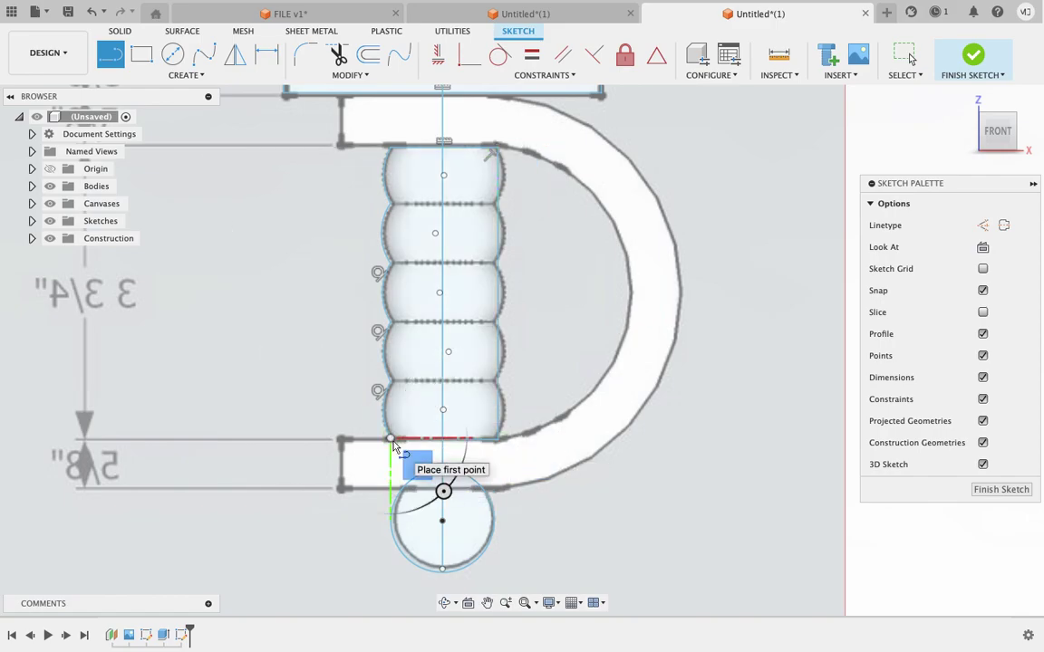
Draw horizontal lines across the grip at the rib boundaries and finish the sketch
{"action": "left_click", "coordinate": [392, 204]}
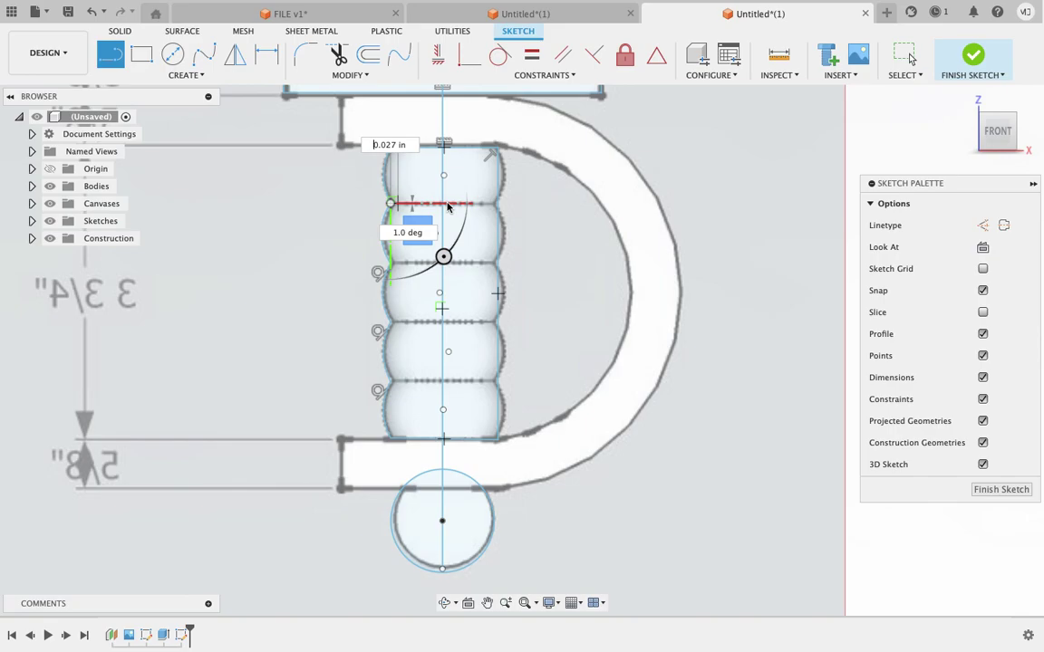
{"action": "left_click", "coordinate": [497, 205]}
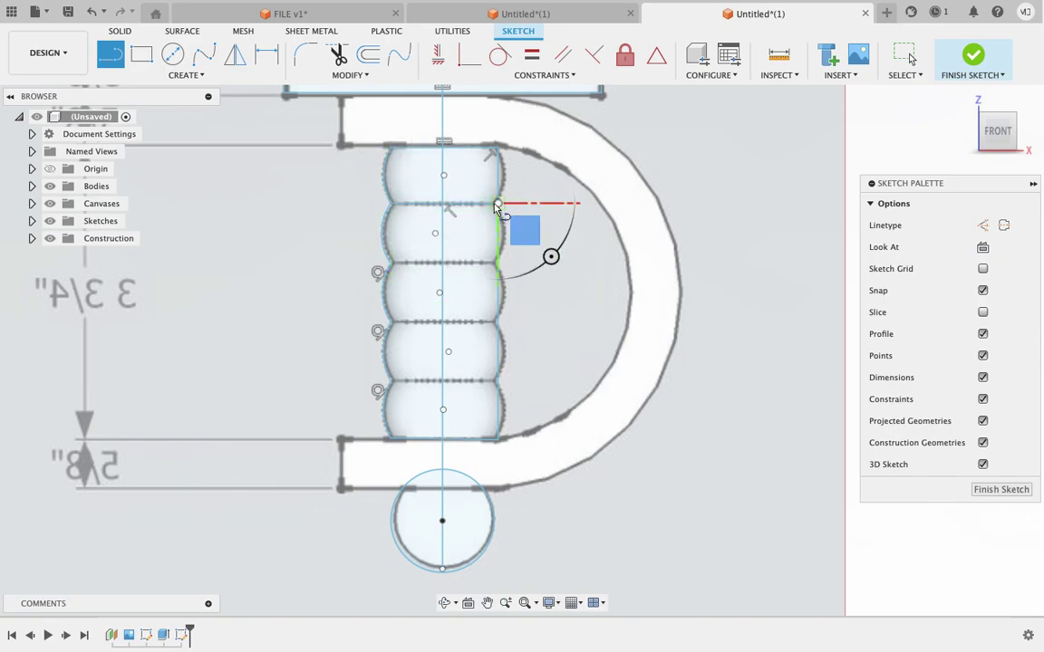
{"action": "double_click", "coordinate": [494, 264]}
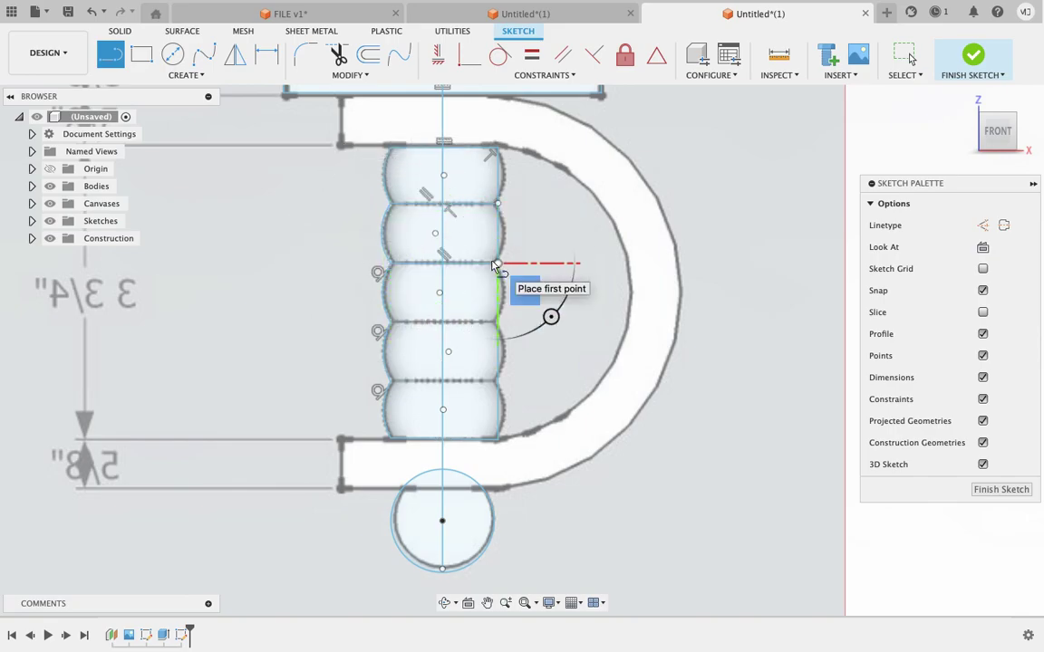
{"action": "left_click", "coordinate": [390, 322]}
{"action": "left_click", "coordinate": [496, 323]}
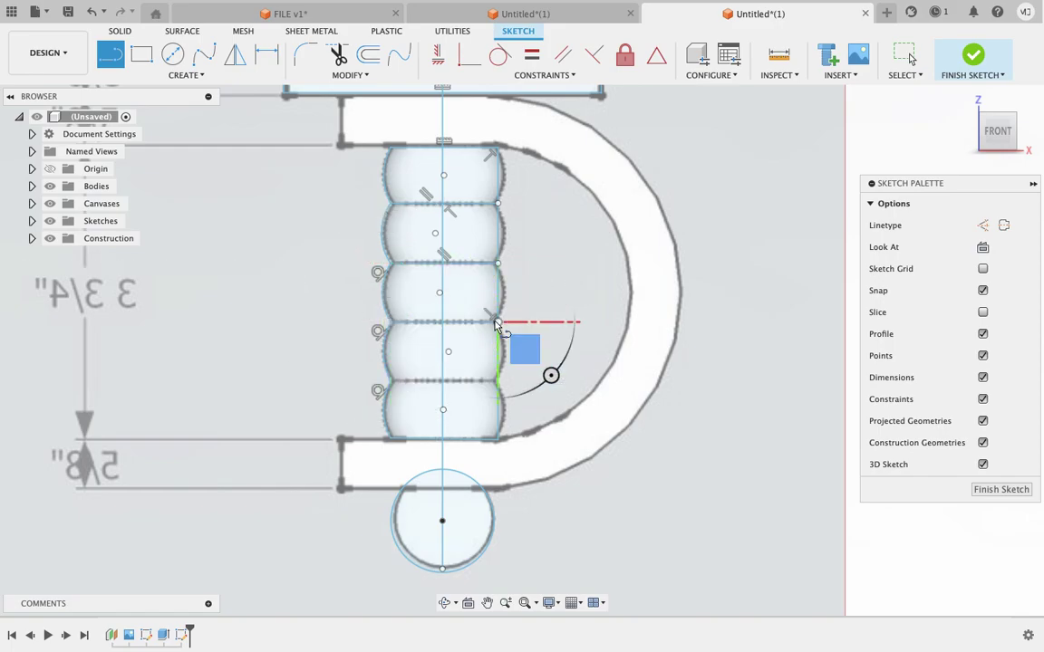
{"action": "left_click", "coordinate": [391, 381]}
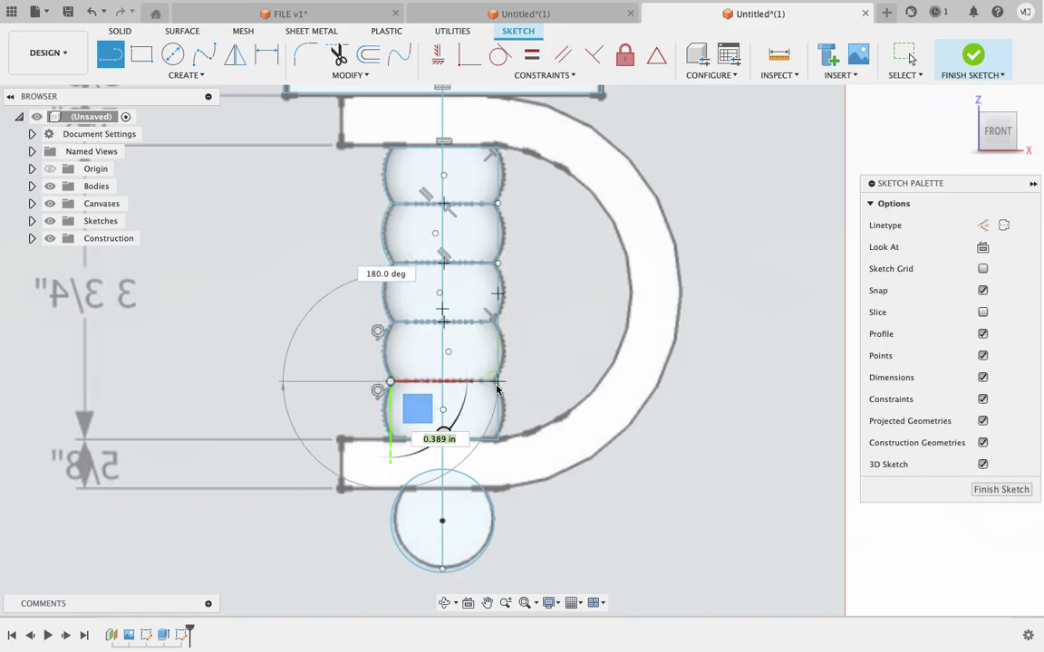
{"action": "left_click", "coordinate": [496, 382]}
{"action": "scroll", "coordinate": [497, 387], "scroll_direction": "down", "scroll_amount": 2}
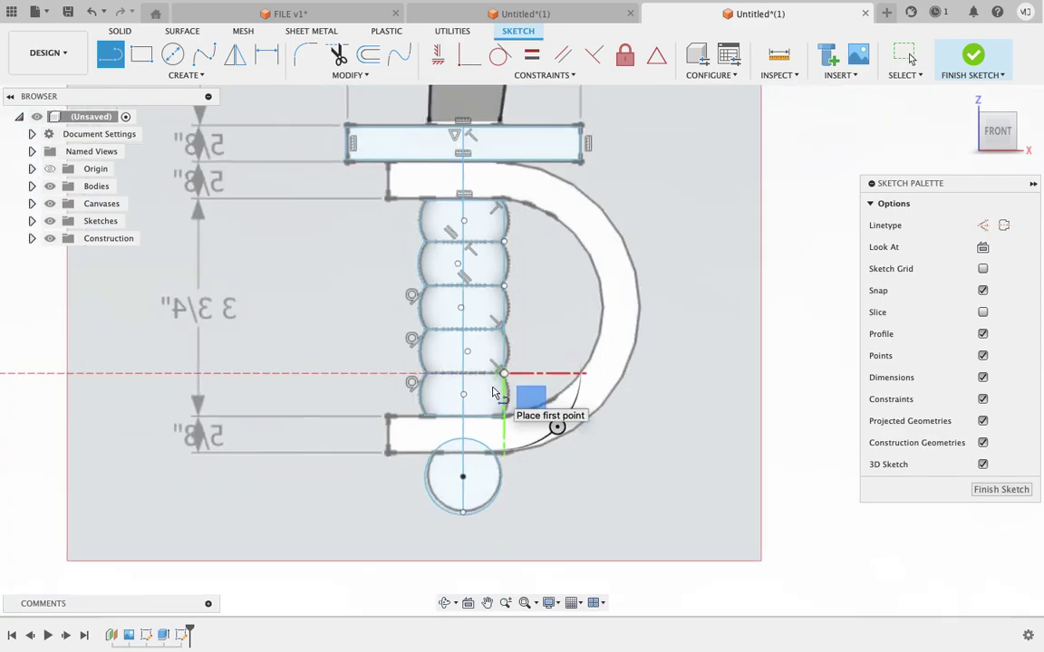
{"action": "scroll", "coordinate": [496, 387], "scroll_direction": "down", "scroll_amount": 2}
{"action": "scroll", "coordinate": [496, 387], "scroll_direction": "down", "scroll_amount": 2}
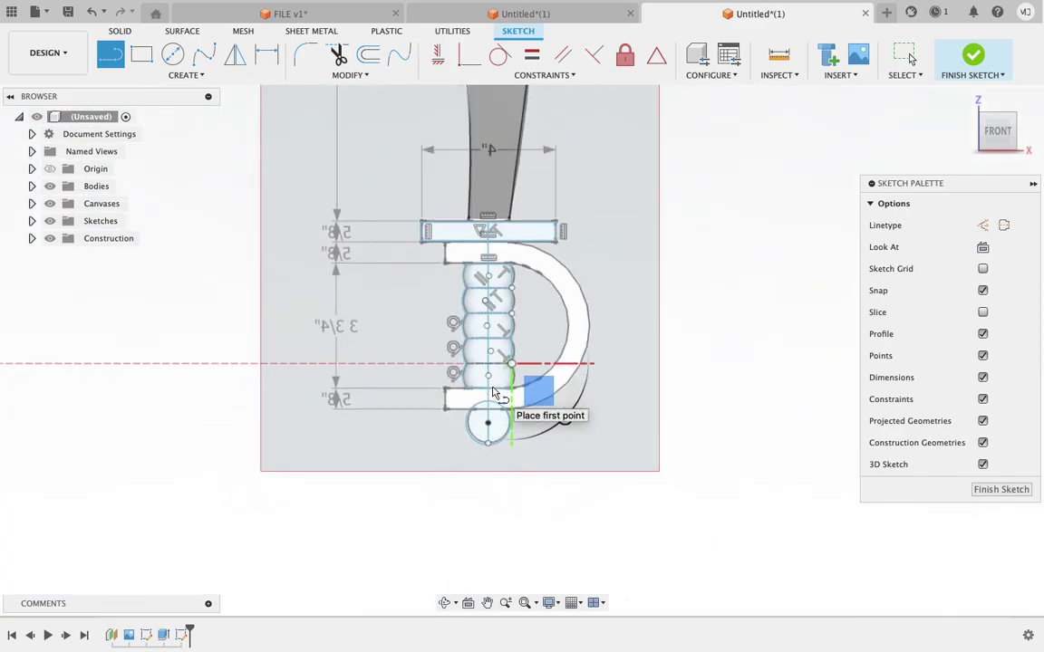
{"action": "left_click", "coordinate": [973, 56]}
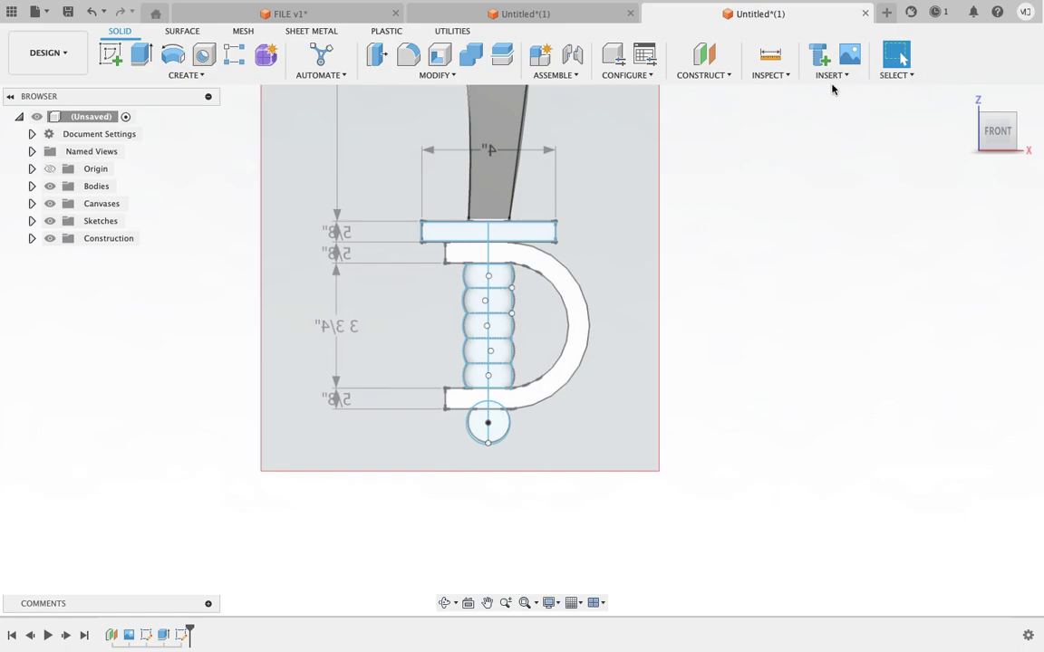
Reopen the hilt sketch and draw a line closing the guard's lower arm
{"action": "key", "text": "ctrl+z"}
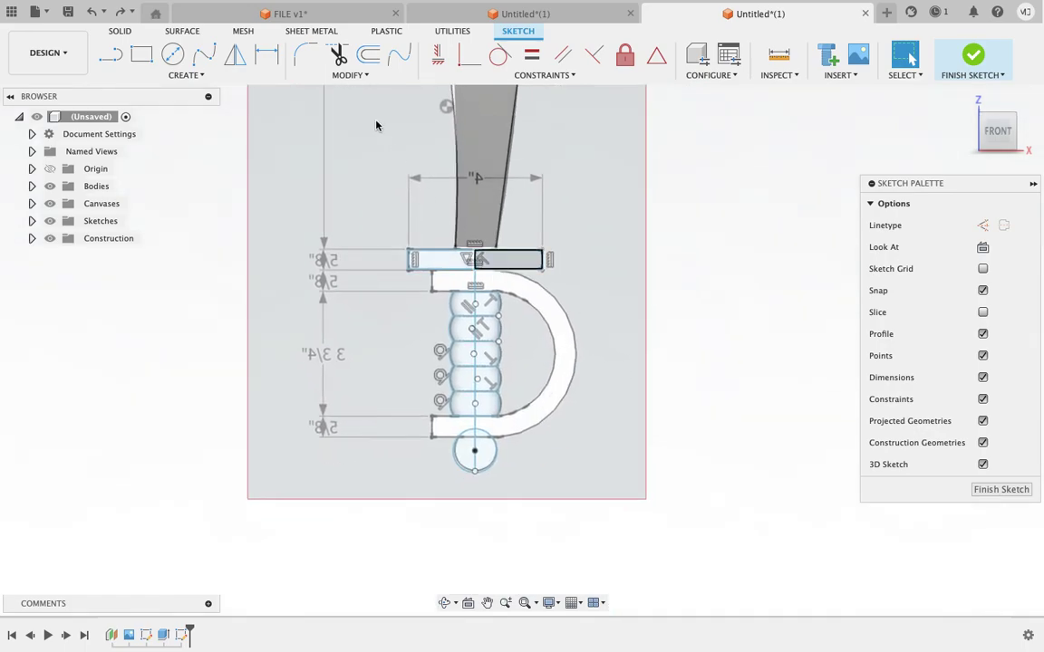
{"action": "left_click", "coordinate": [338, 54]}
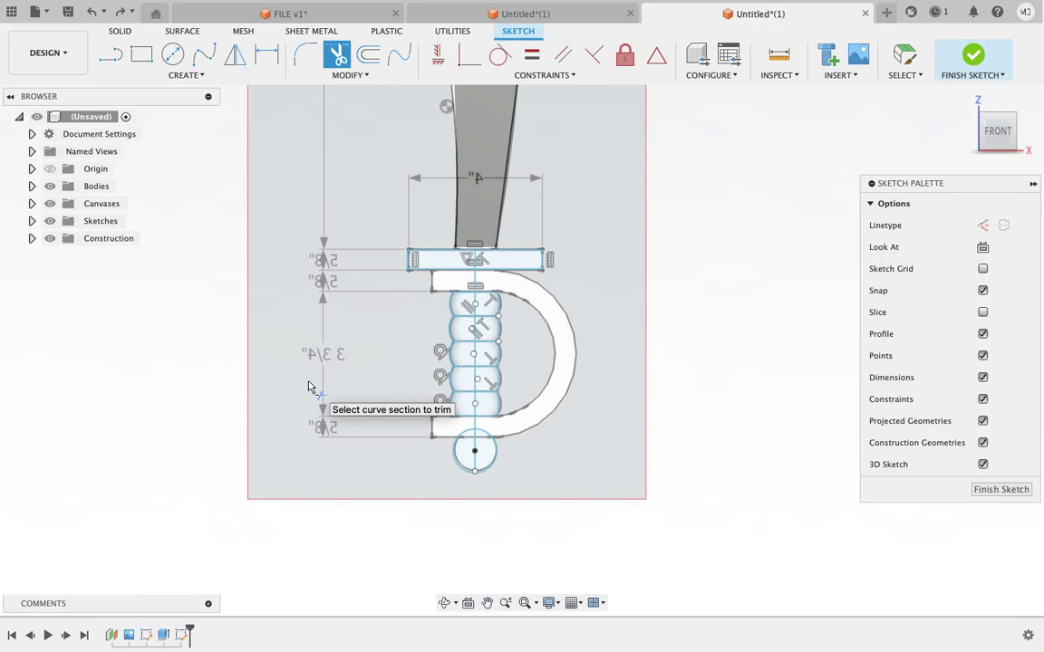
{"action": "left_click", "coordinate": [111, 54]}
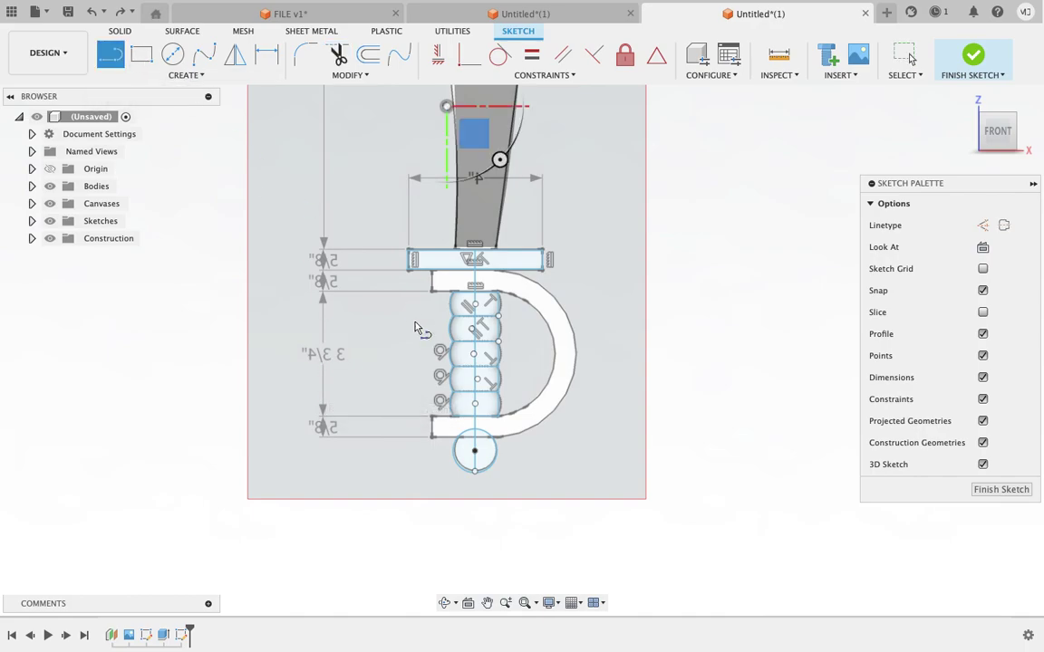
{"action": "left_click", "coordinate": [431, 417]}
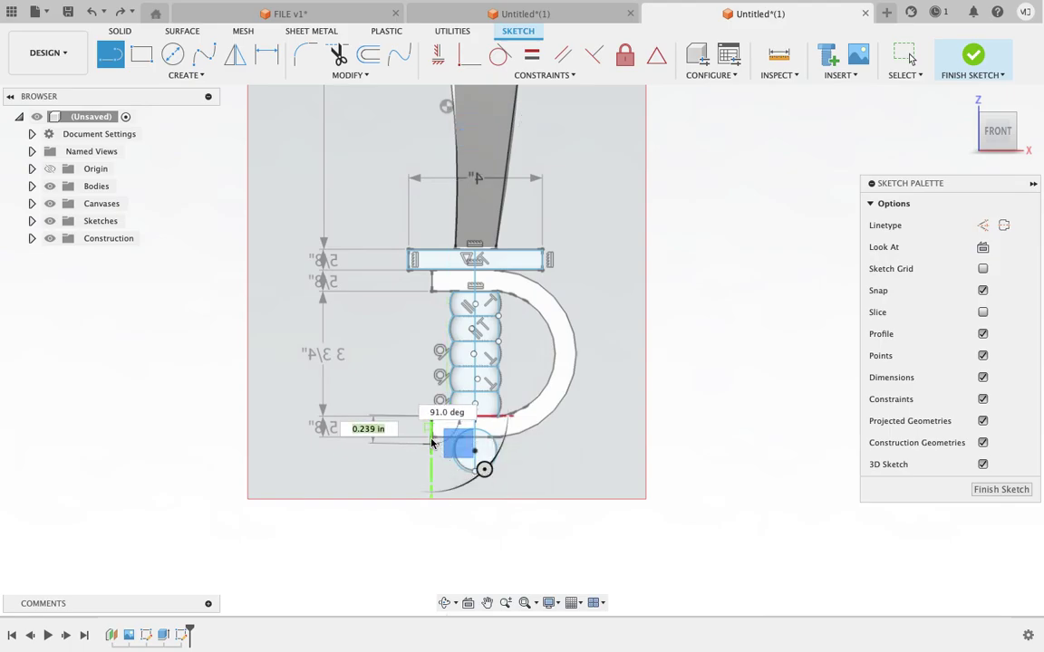
{"action": "key", "text": "Escape"}
{"action": "left_click", "coordinate": [449, 444]}
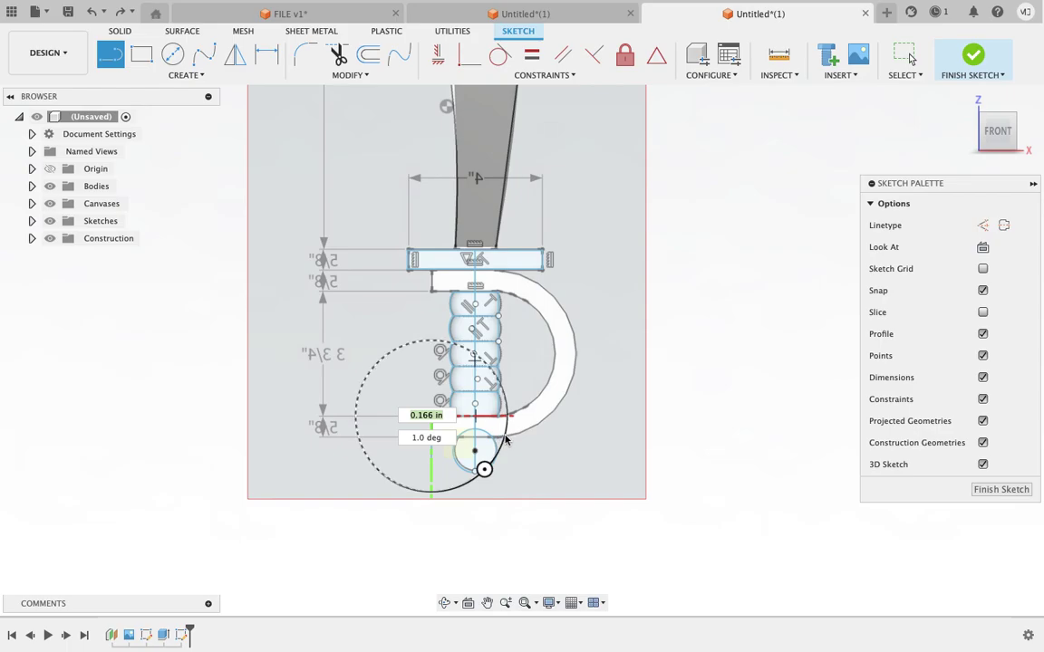
{"action": "left_click", "coordinate": [507, 440]}
{"action": "key", "text": "Escape"}
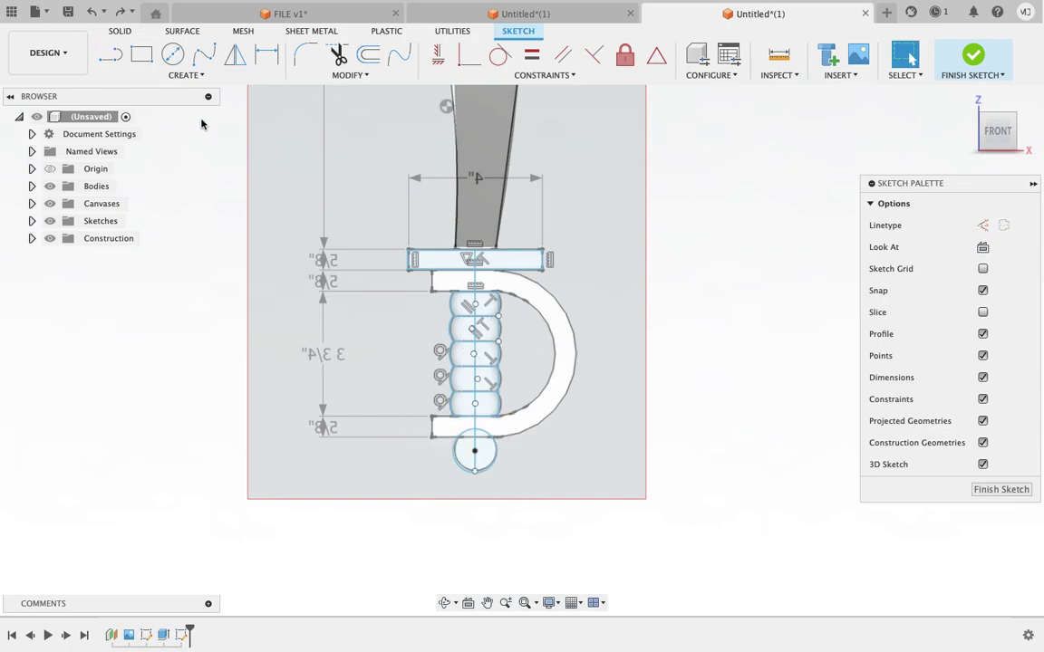
Redraw the line across the guard's lower arm beside the pommel, cancelling stray lines
{"action": "left_click", "coordinate": [109, 55]}
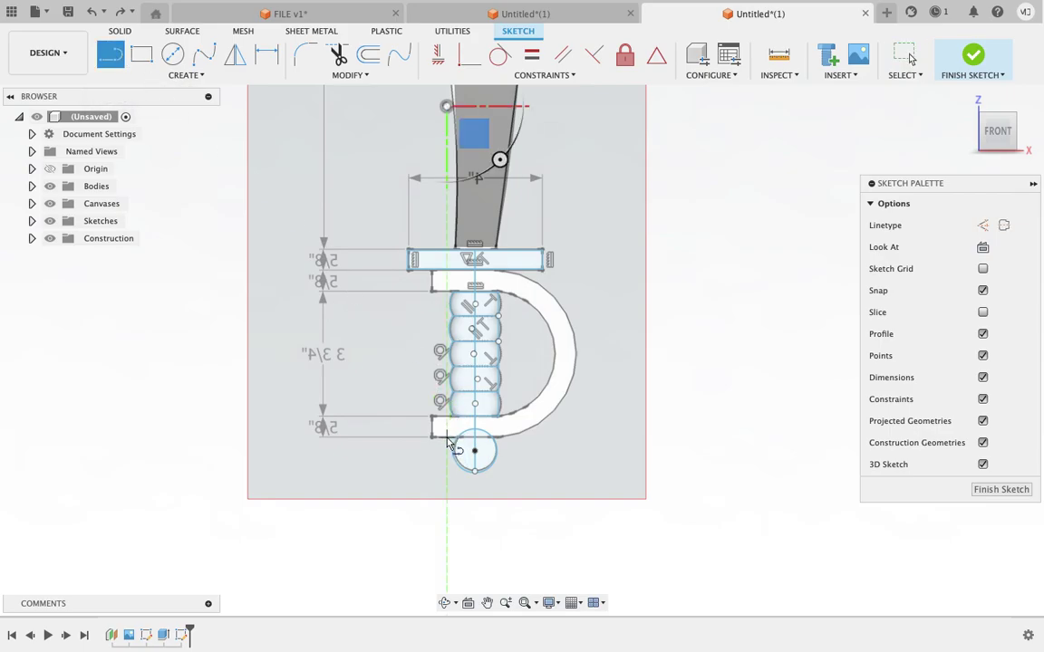
{"action": "left_click_drag", "start_coordinate": [433, 442], "coordinate": [503, 439]}
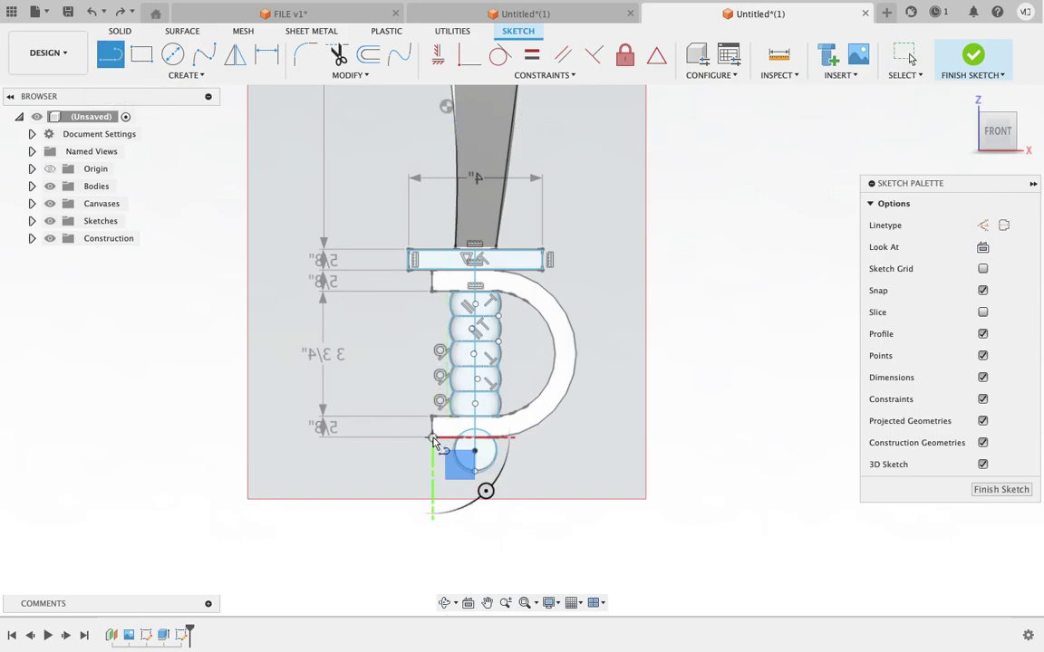
{"action": "left_click", "coordinate": [507, 440]}
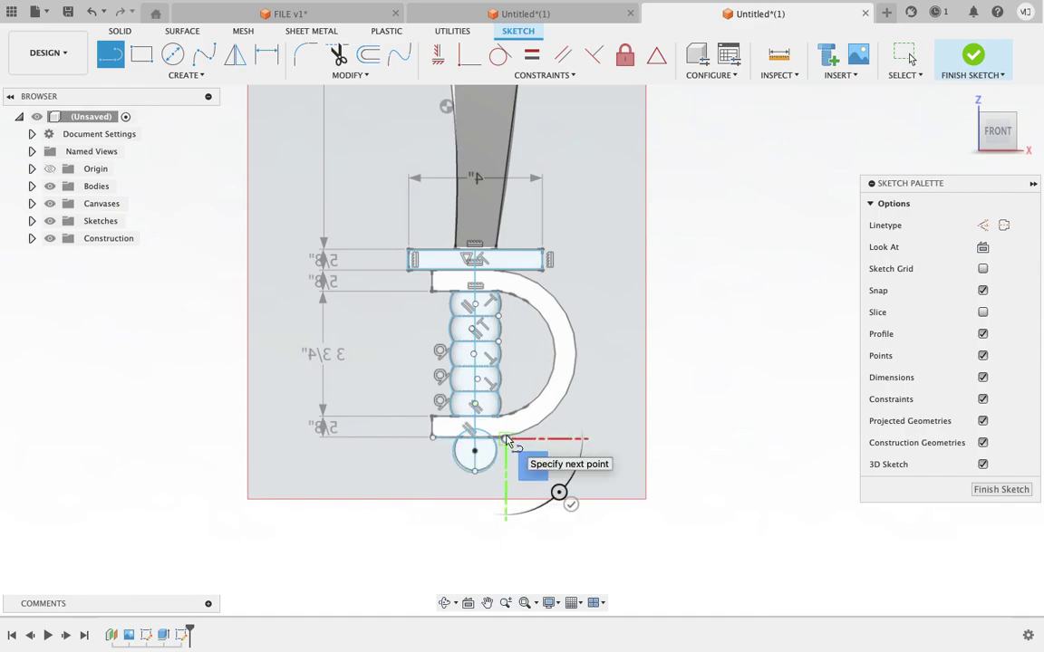
{"action": "key", "text": "Escape"}
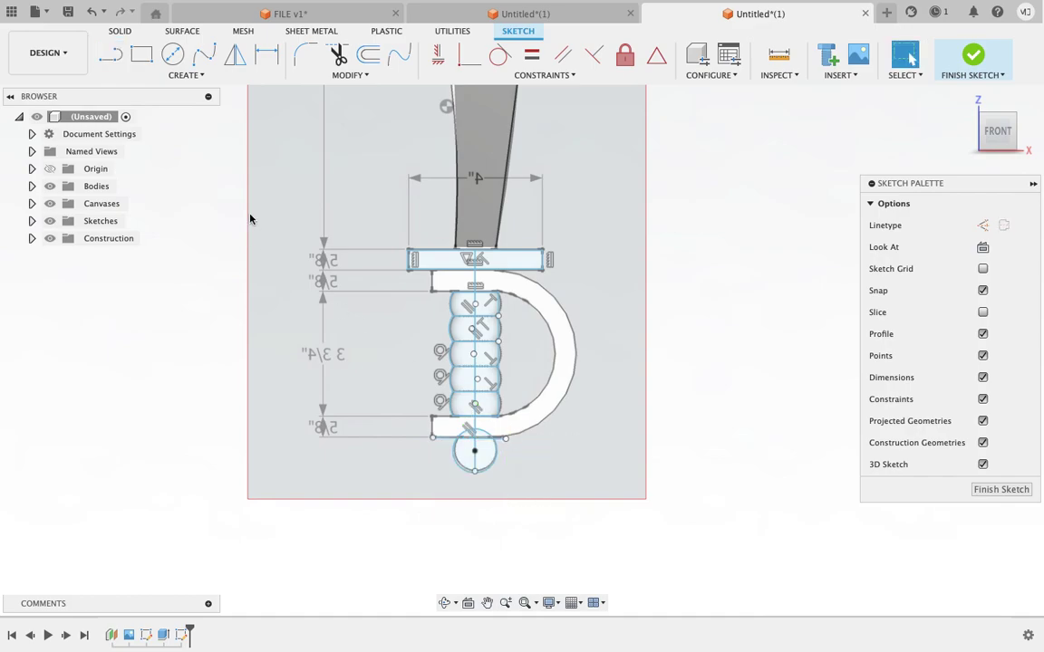
{"action": "left_click", "coordinate": [110, 54]}
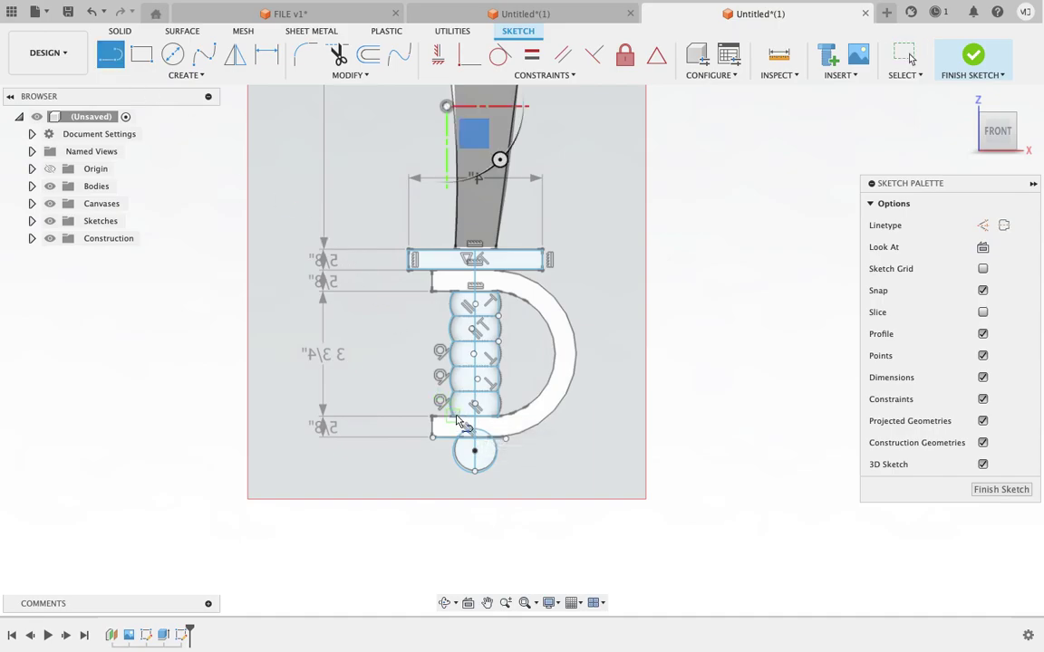
{"action": "left_click", "coordinate": [453, 416]}
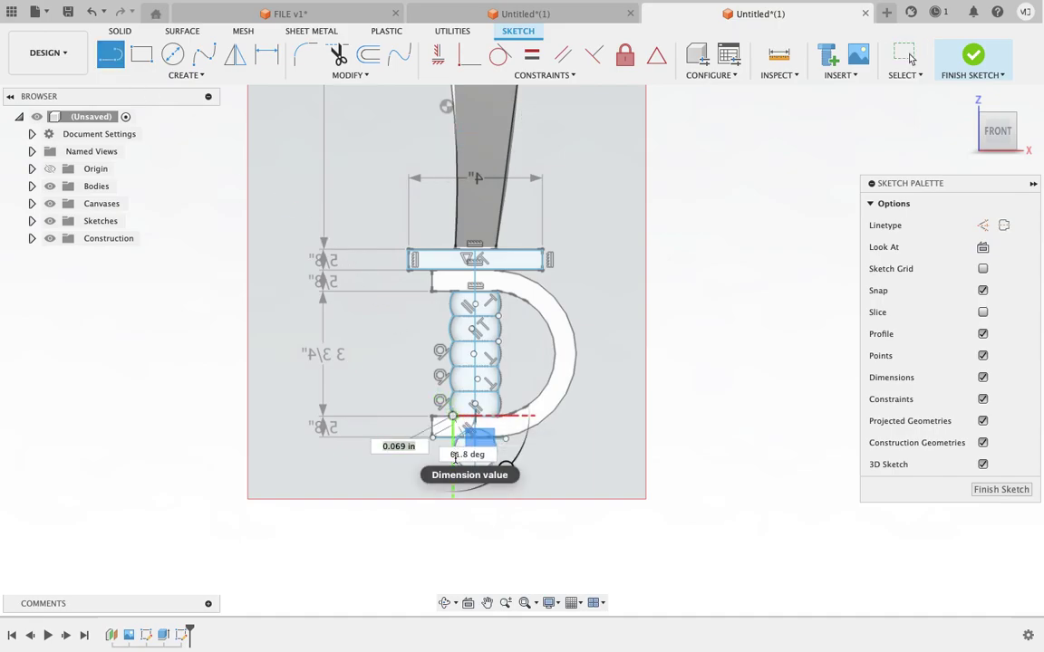
{"action": "key", "text": "Escape"}
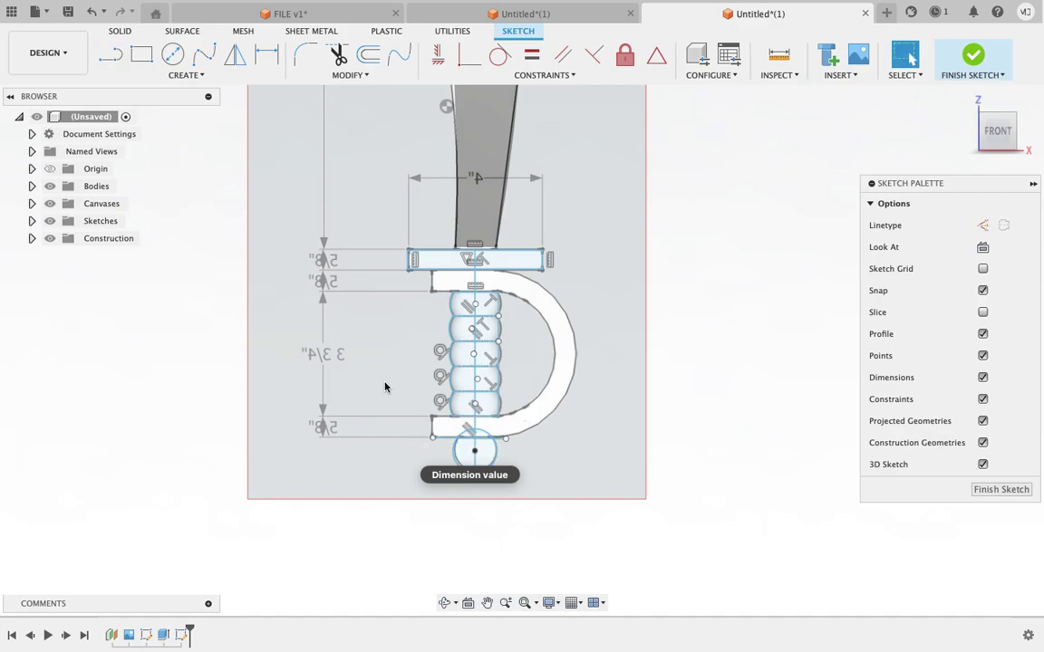
{"action": "left_click", "coordinate": [110, 54]}
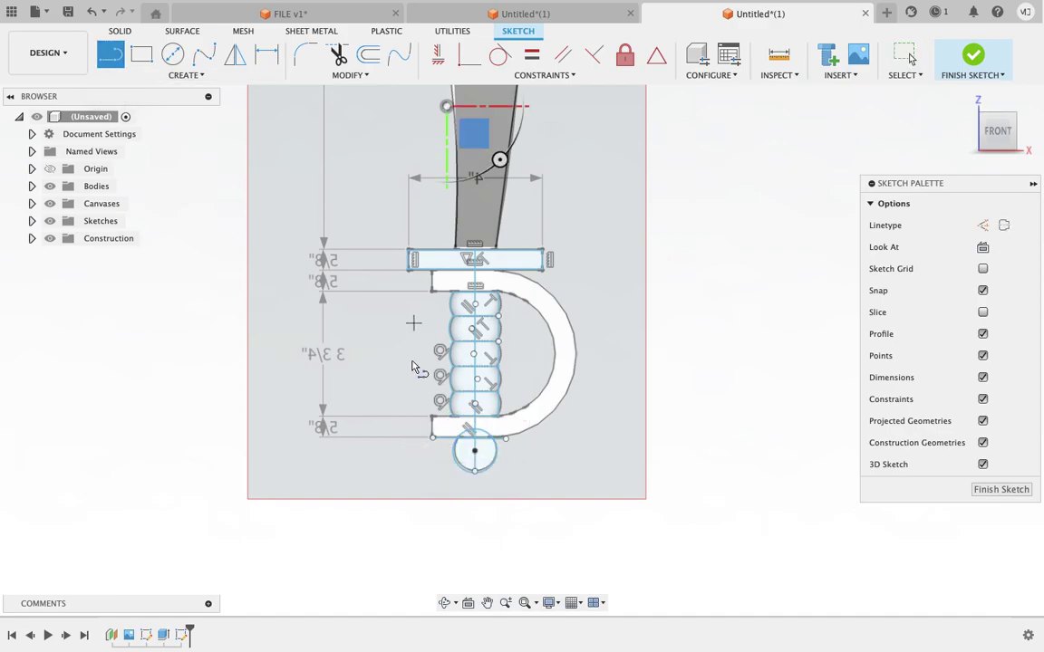
{"action": "scroll", "coordinate": [392, 380], "scroll_direction": "up", "scroll_amount": 4}
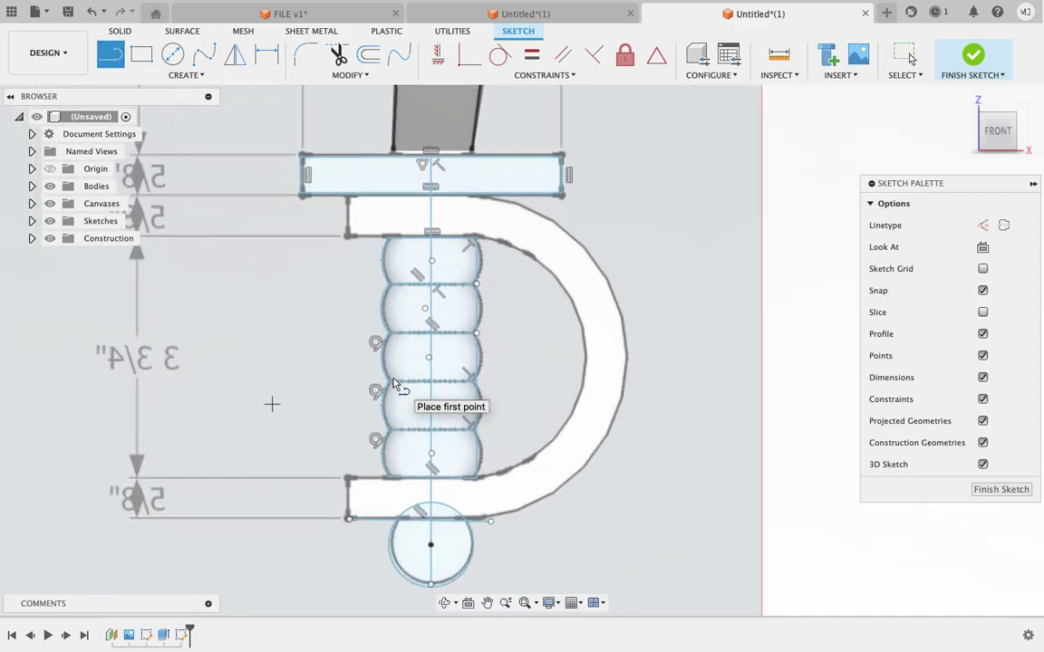
Draw a vertical line from the grip's lower-left corner down toward the pommel
{"action": "left_click", "coordinate": [388, 477]}
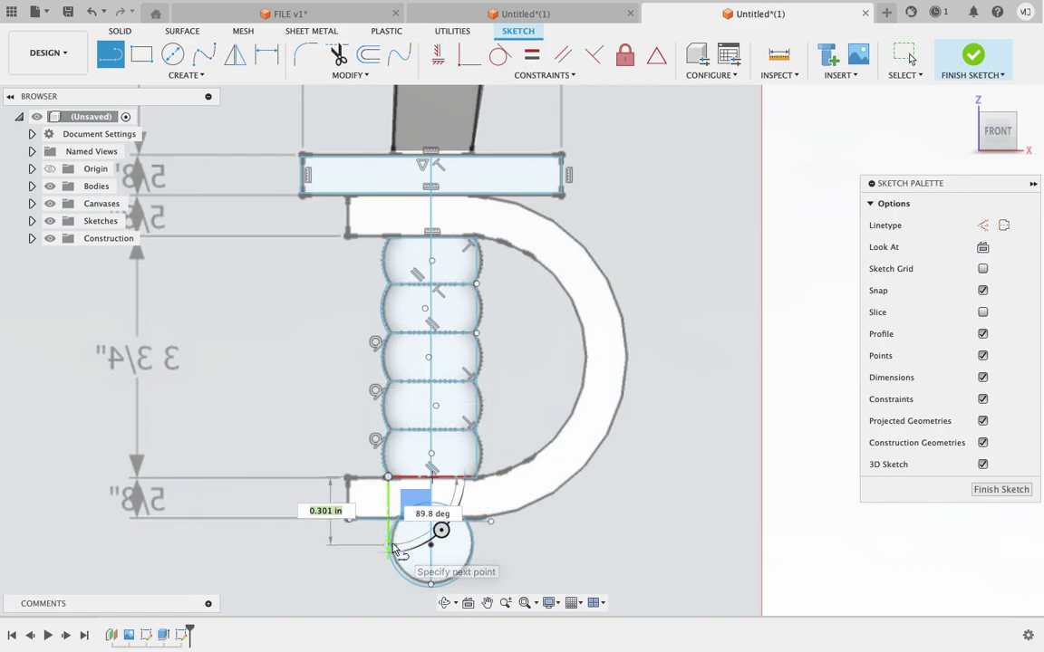
{"action": "left_click", "coordinate": [389, 547]}
{"action": "key", "text": "Escape"}
{"action": "key", "text": "Escape"}
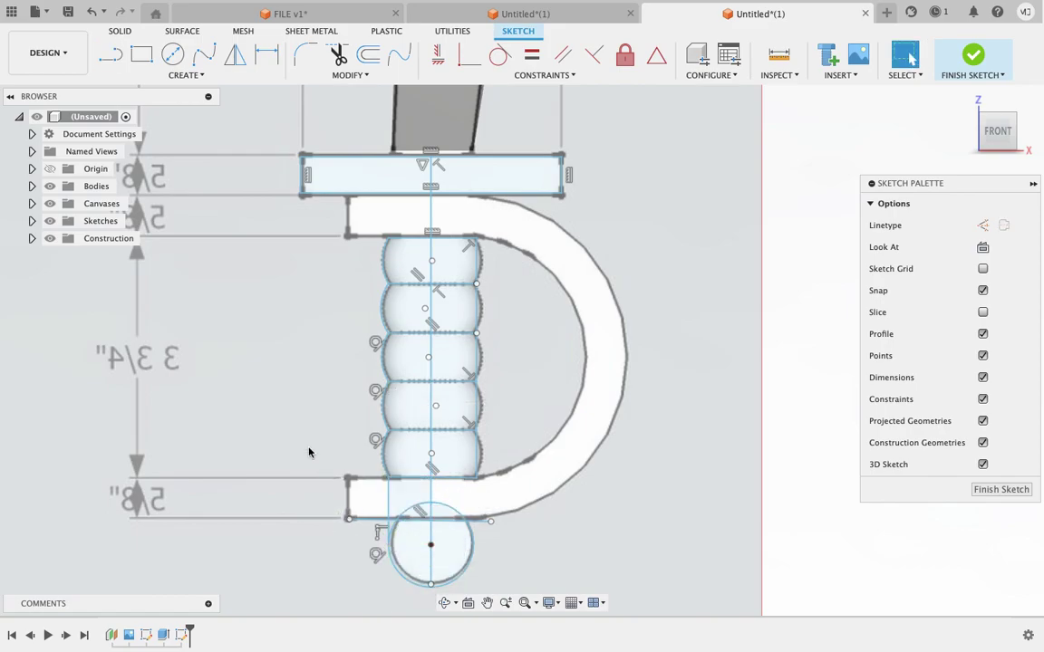
{"action": "scroll", "coordinate": [308, 452], "scroll_direction": "up", "scroll_amount": 3}
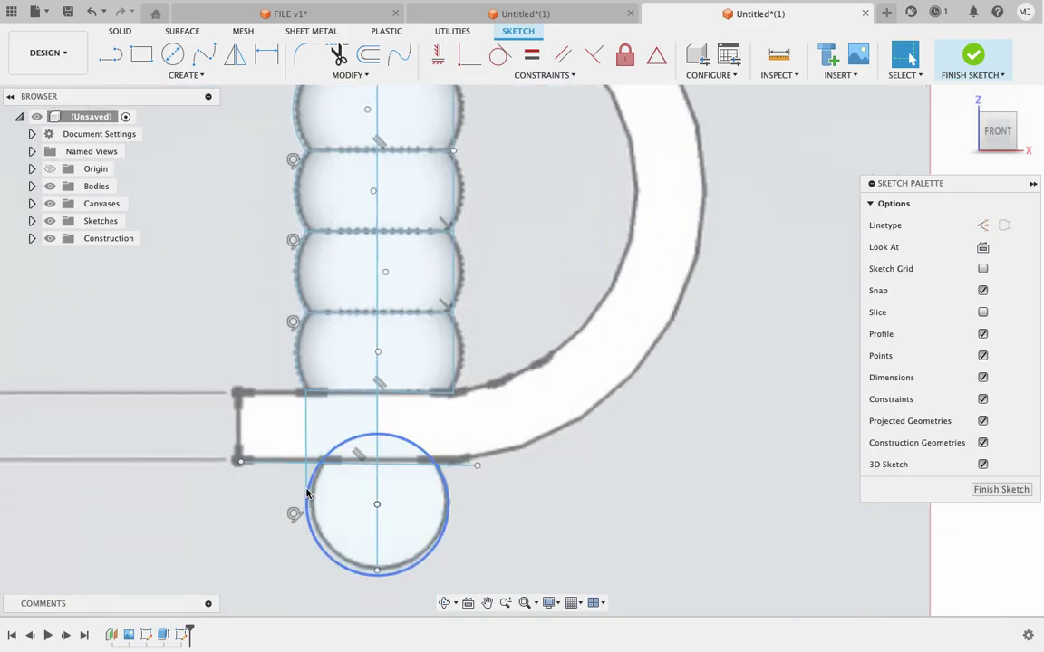
Trim the pommel circle's top arc and the line pieces crossing it, then finish the sketch
{"action": "left_click", "coordinate": [338, 54]}
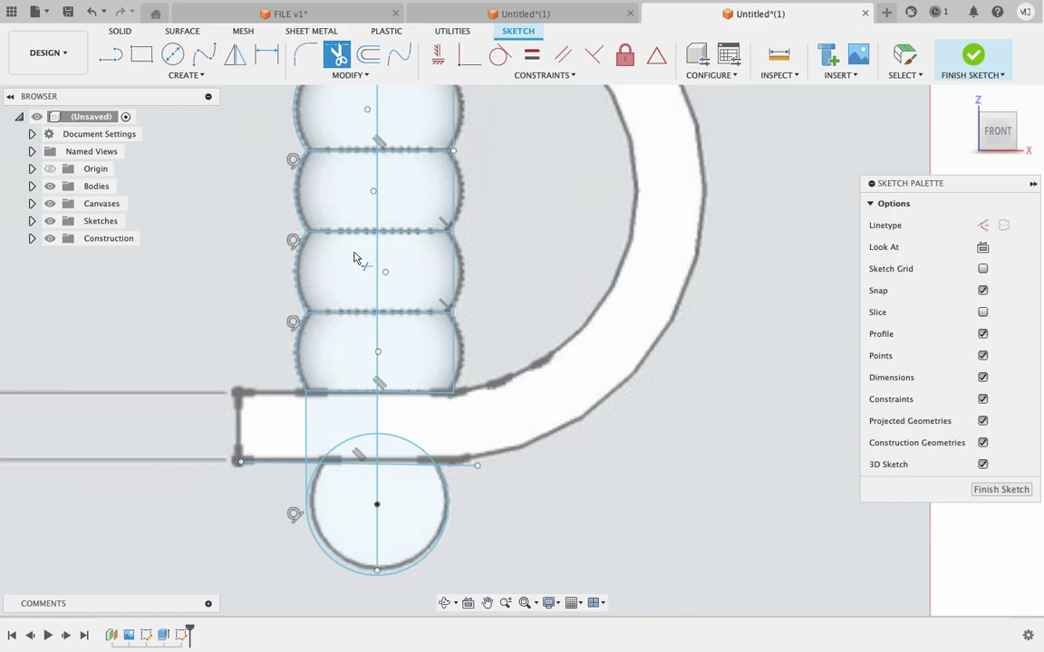
{"action": "left_click", "coordinate": [360, 443]}
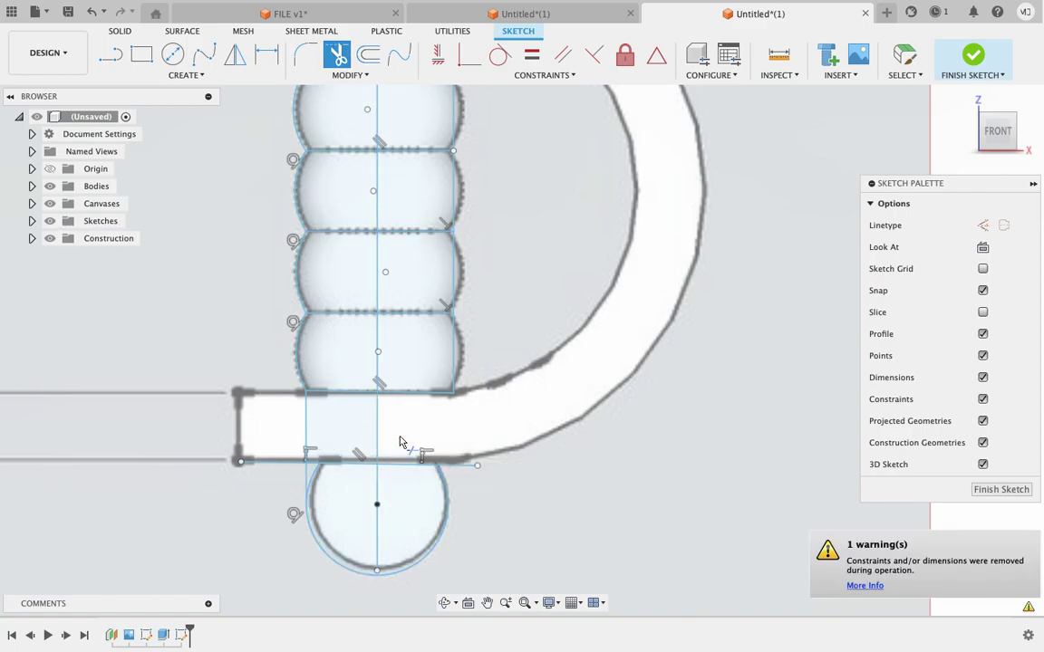
{"action": "left_click", "coordinate": [315, 465]}
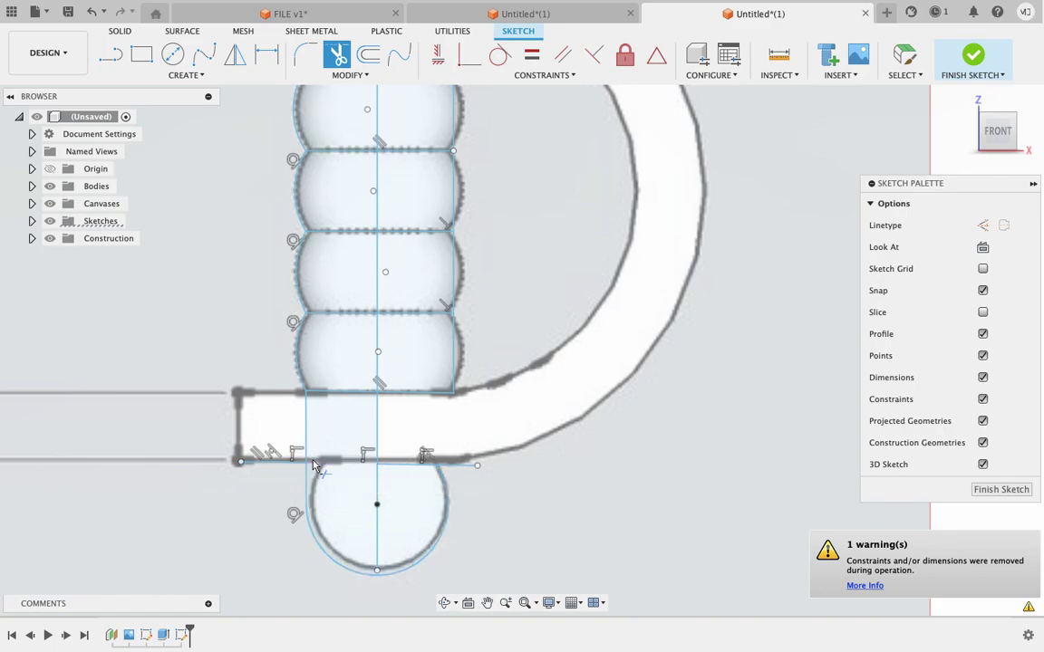
{"action": "left_click", "coordinate": [408, 462]}
{"action": "left_click", "coordinate": [464, 466]}
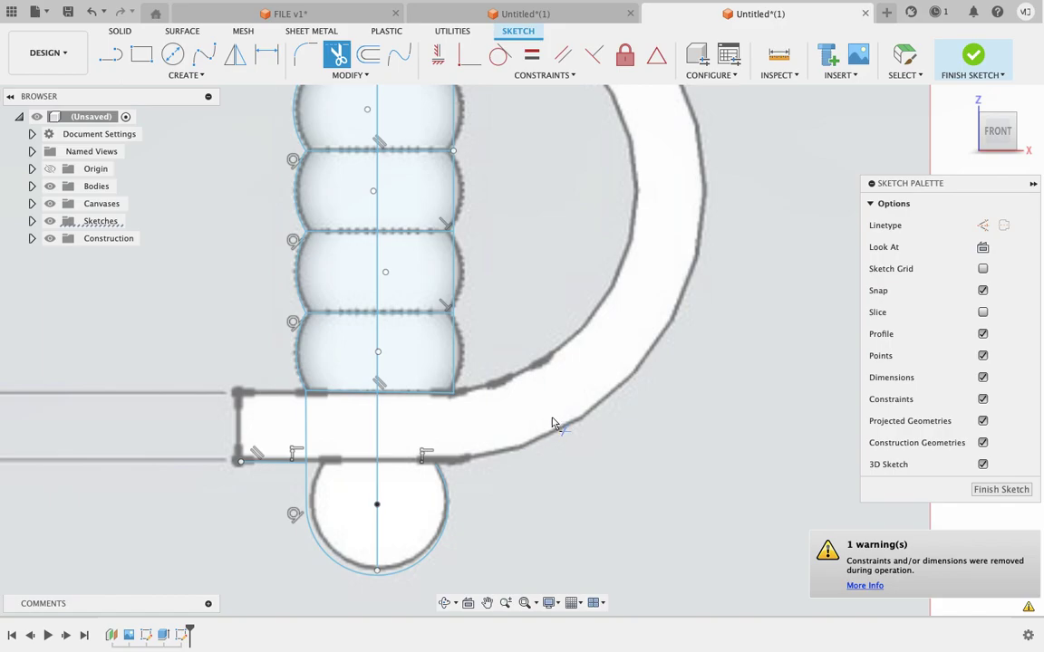
{"action": "scroll", "coordinate": [553, 424], "scroll_direction": "down", "scroll_amount": 3}
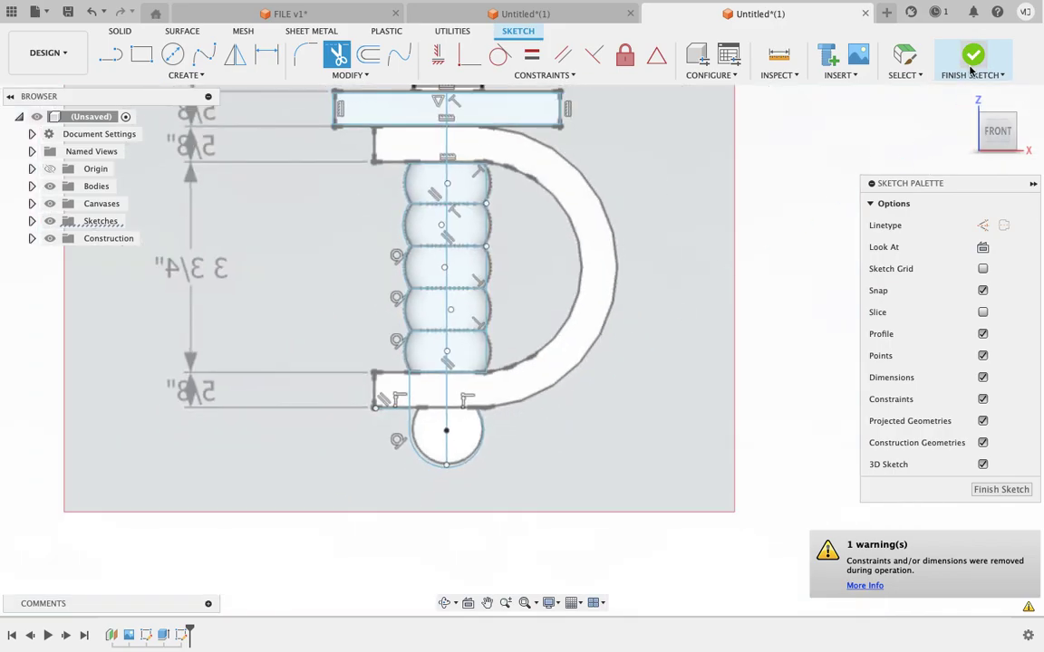
{"action": "left_click", "coordinate": [973, 56]}
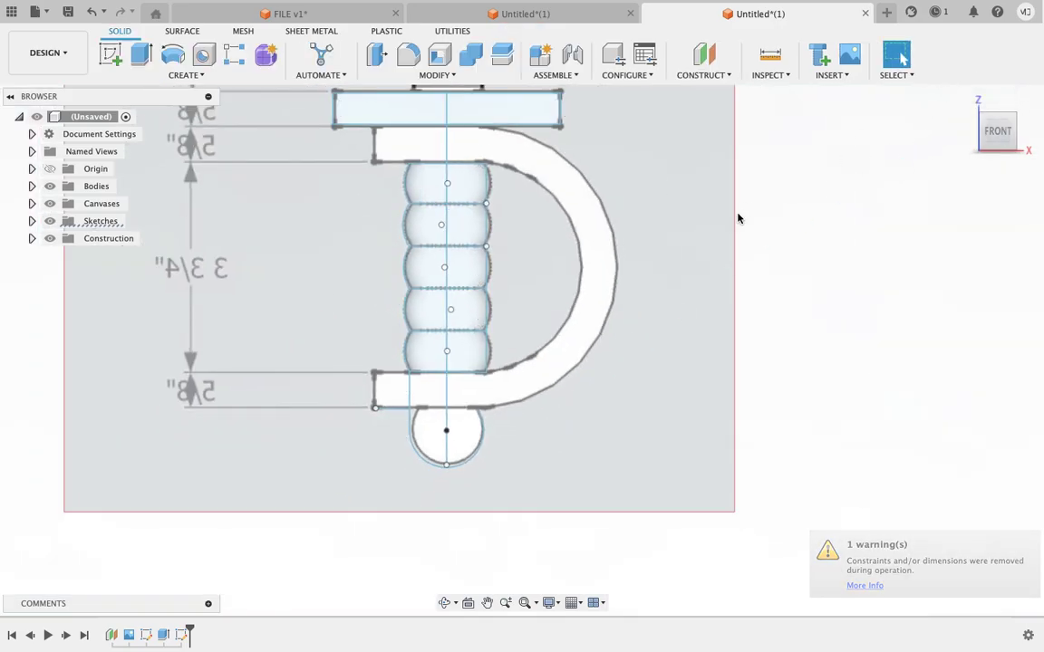
Revolve the five left-half grip profiles 360° around the grip's centre line
{"action": "left_click", "coordinate": [172, 54]}
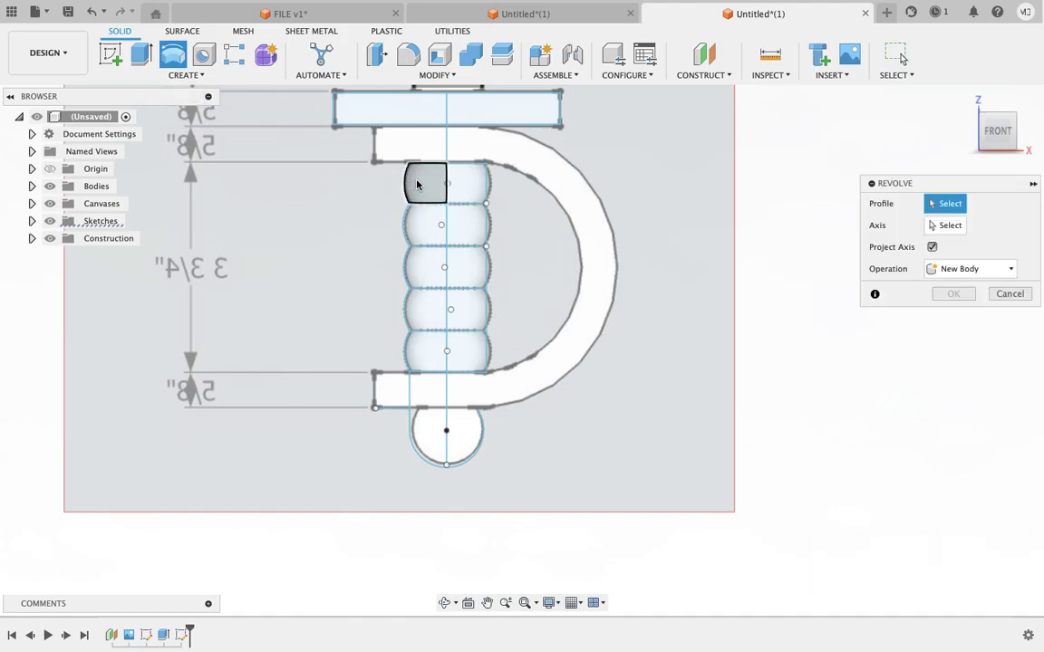
{"action": "left_click", "coordinate": [415, 183]}
{"action": "left_click", "coordinate": [417, 224]}
{"action": "left_click", "coordinate": [425, 266]}
{"action": "left_click", "coordinate": [425, 308]}
{"action": "left_click", "coordinate": [425, 350]}
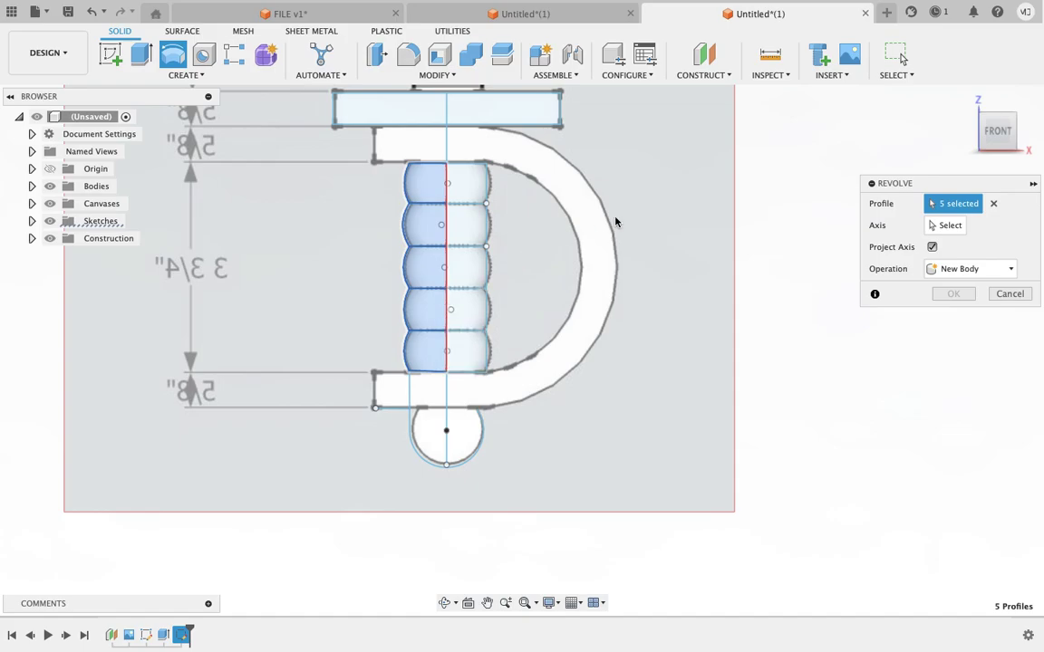
{"action": "left_click", "coordinate": [947, 226]}
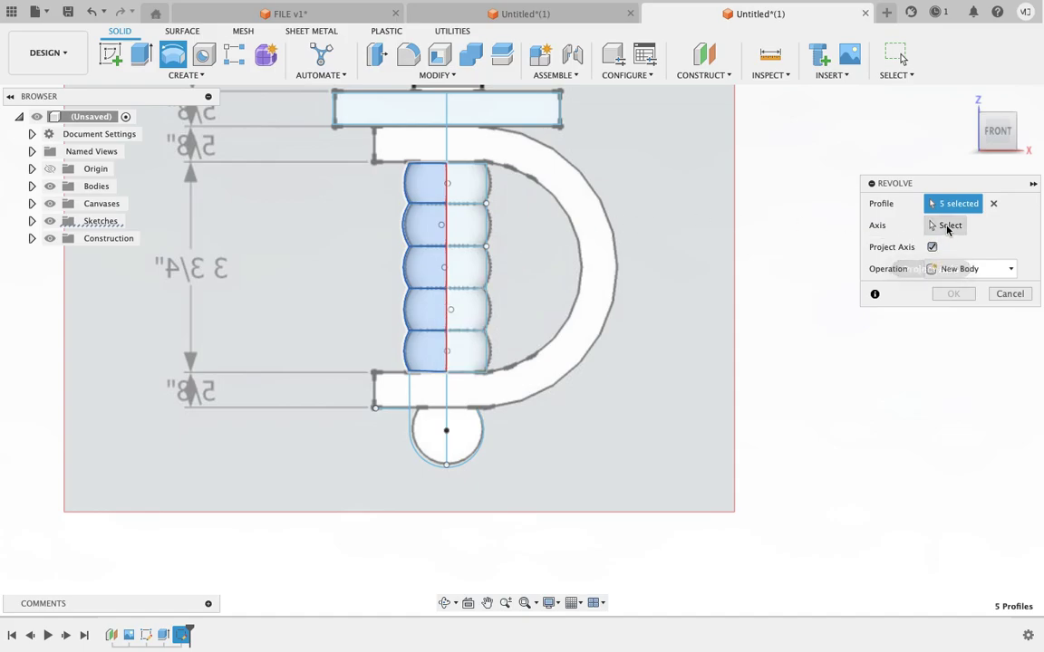
{"action": "left_click", "coordinate": [446, 215]}
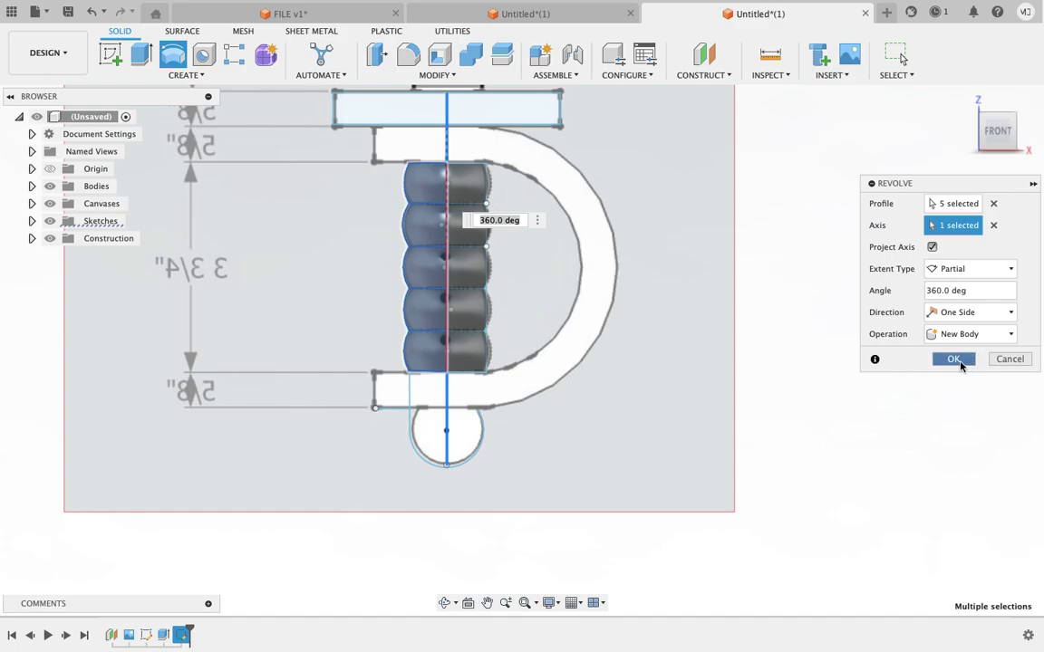
{"action": "left_click", "coordinate": [954, 360]}
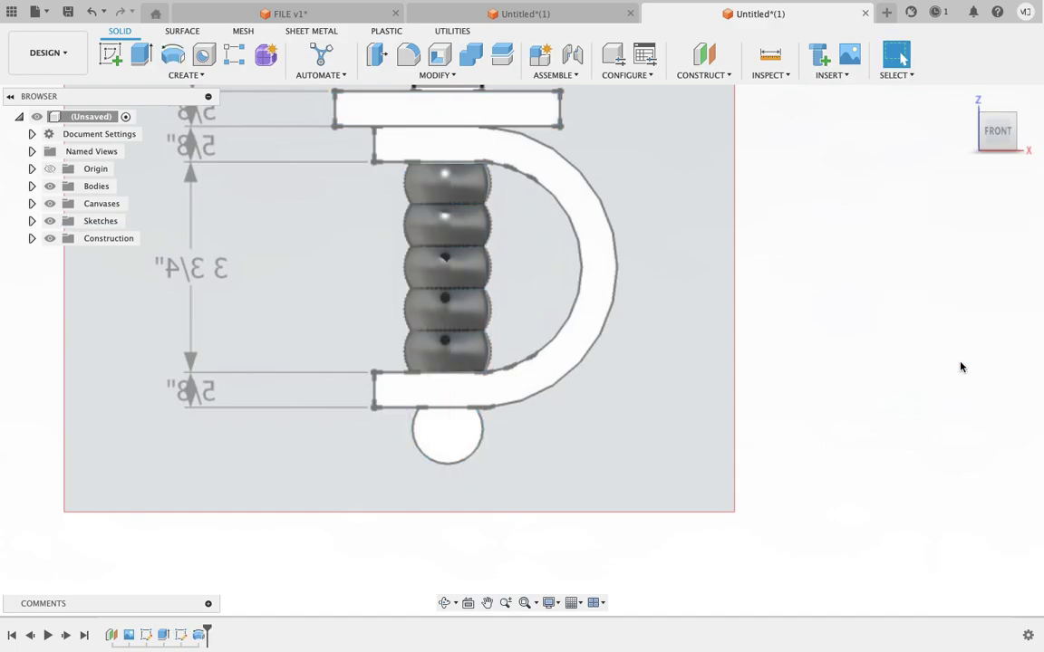
Add an offset construction plane based on the XZ plane
{"action": "left_click", "coordinate": [110, 55]}
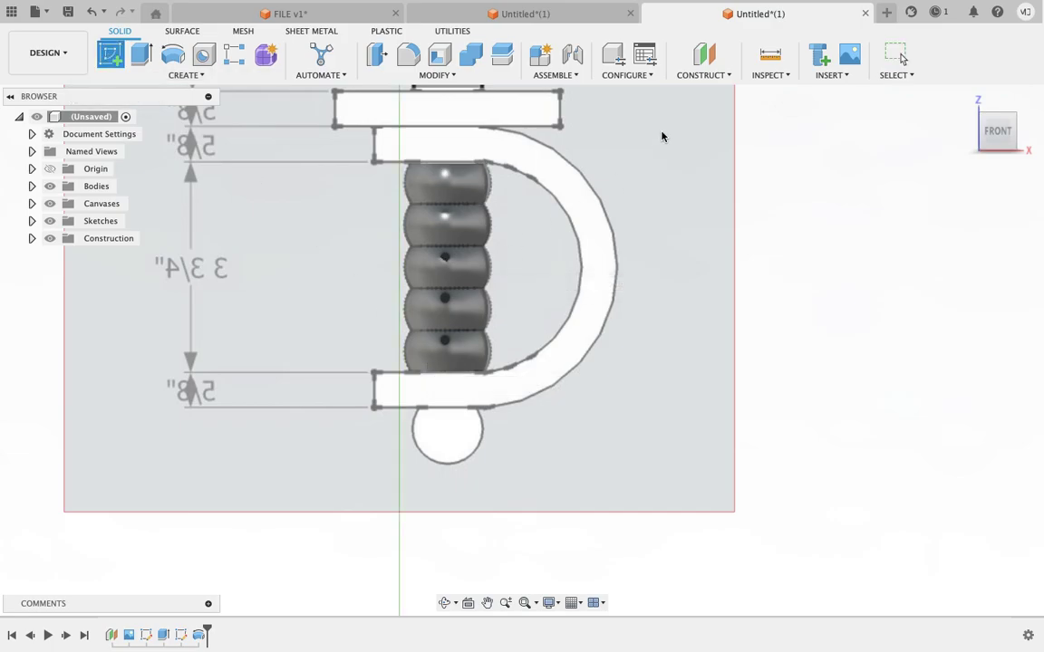
{"action": "left_click", "coordinate": [702, 61]}
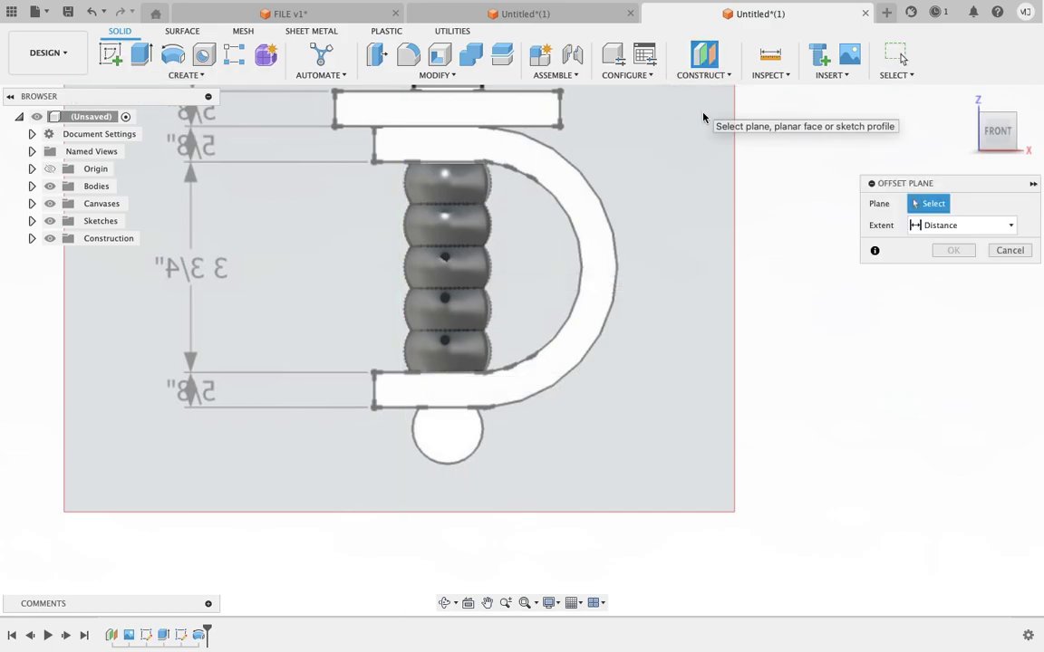
{"action": "scroll", "coordinate": [703, 113], "scroll_direction": "down", "scroll_amount": 1}
{"action": "scroll", "coordinate": [702, 114], "scroll_direction": "down", "scroll_amount": 4}
{"action": "scroll", "coordinate": [589, 154], "scroll_direction": "down", "scroll_amount": 2}
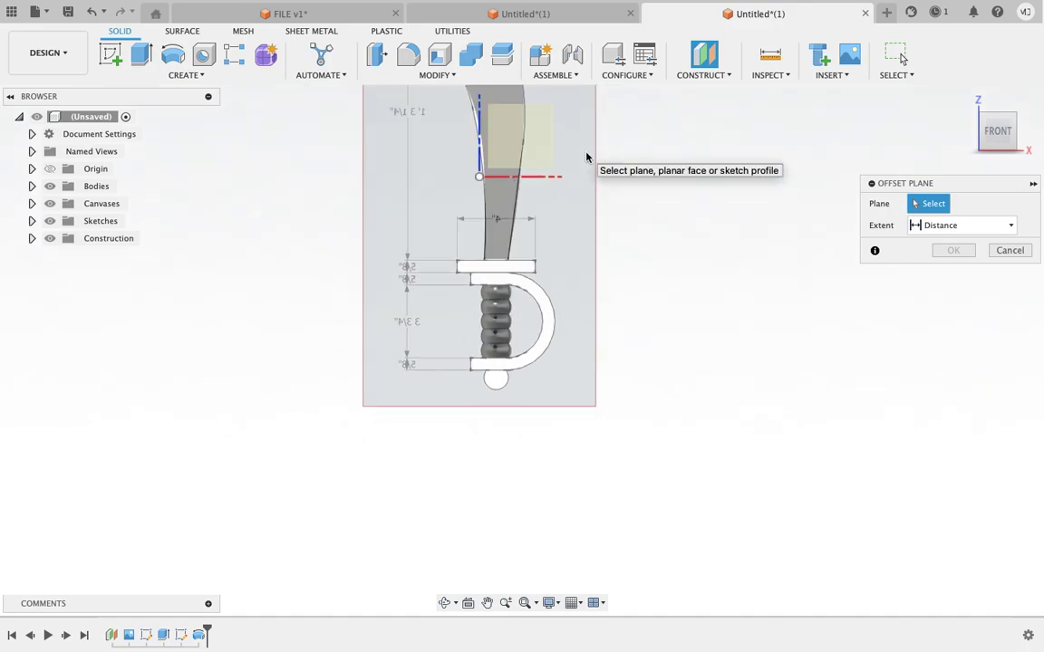
{"action": "left_click", "coordinate": [535, 150]}
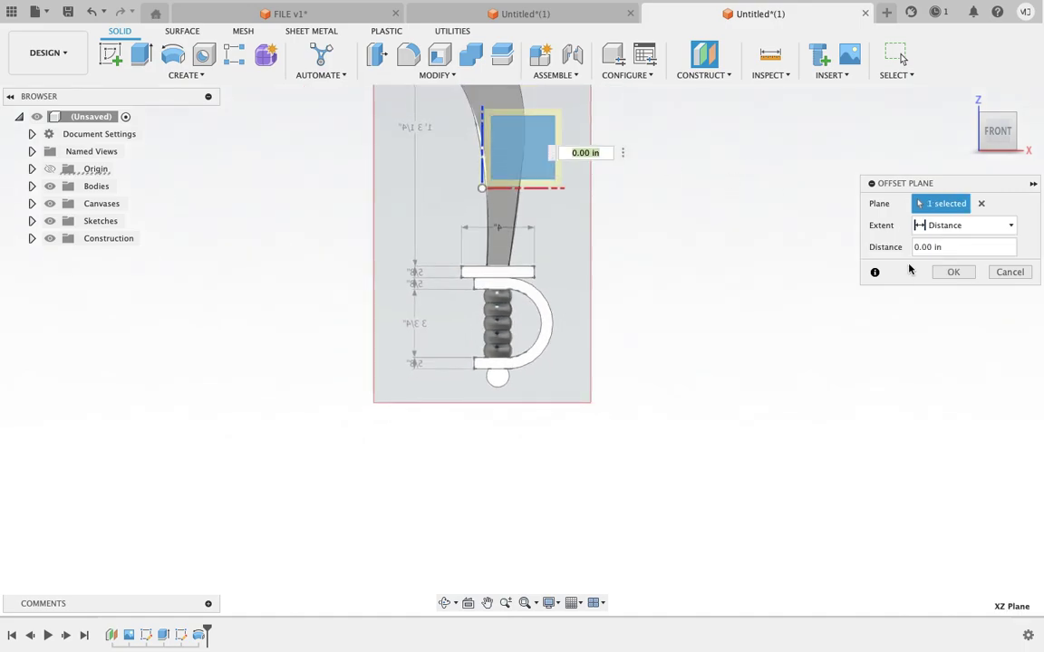
{"action": "left_click", "coordinate": [953, 272]}
{"action": "scroll", "coordinate": [682, 285], "scroll_direction": "down", "scroll_amount": 2}
{"action": "scroll", "coordinate": [682, 284], "scroll_direction": "up", "scroll_amount": 1}
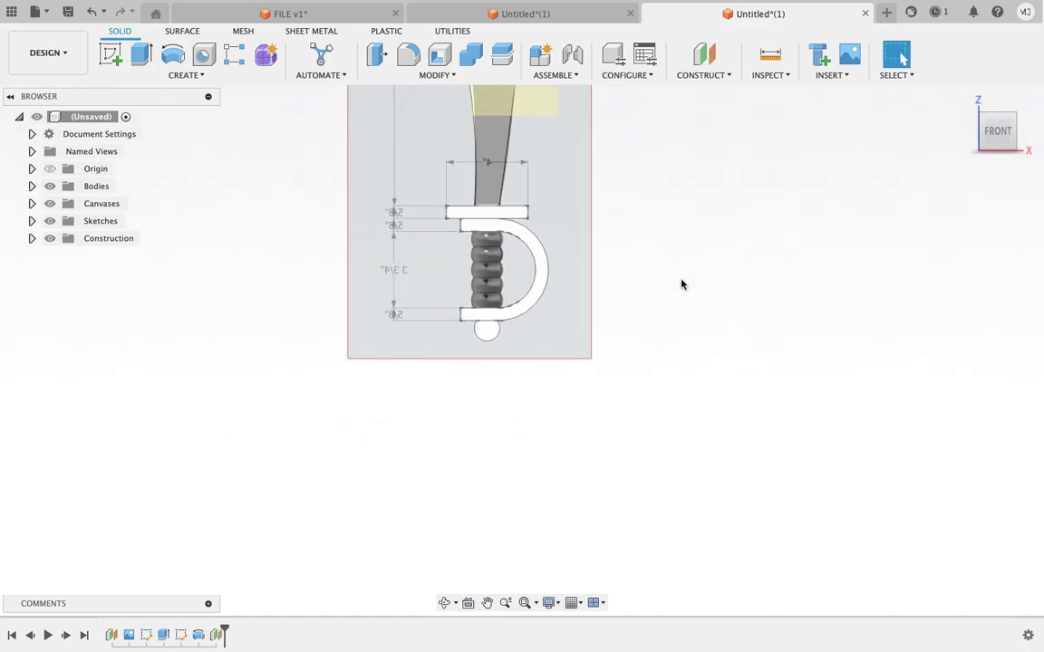
Start a sketch on the new plane and draw a circle centred on the pommel
{"action": "scroll", "coordinate": [682, 284], "scroll_direction": "up", "scroll_amount": 1}
{"action": "scroll", "coordinate": [683, 284], "scroll_direction": "up", "scroll_amount": 2}
{"action": "scroll", "coordinate": [682, 284], "scroll_direction": "up", "scroll_amount": 2}
{"action": "scroll", "coordinate": [544, 227], "scroll_direction": "up", "scroll_amount": 1}
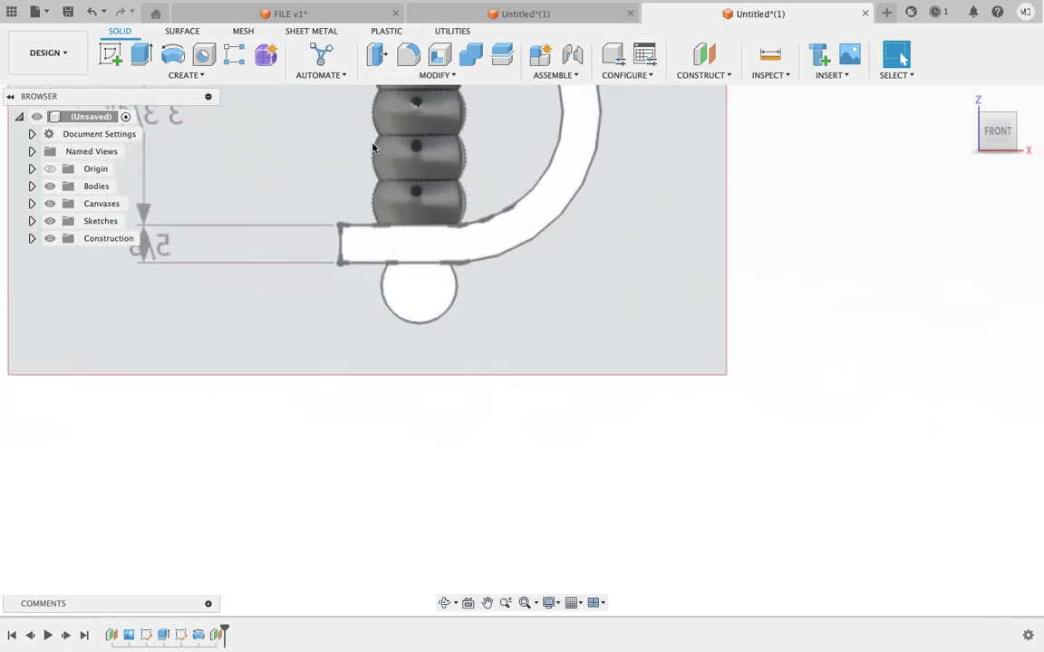
{"action": "left_click", "coordinate": [110, 53]}
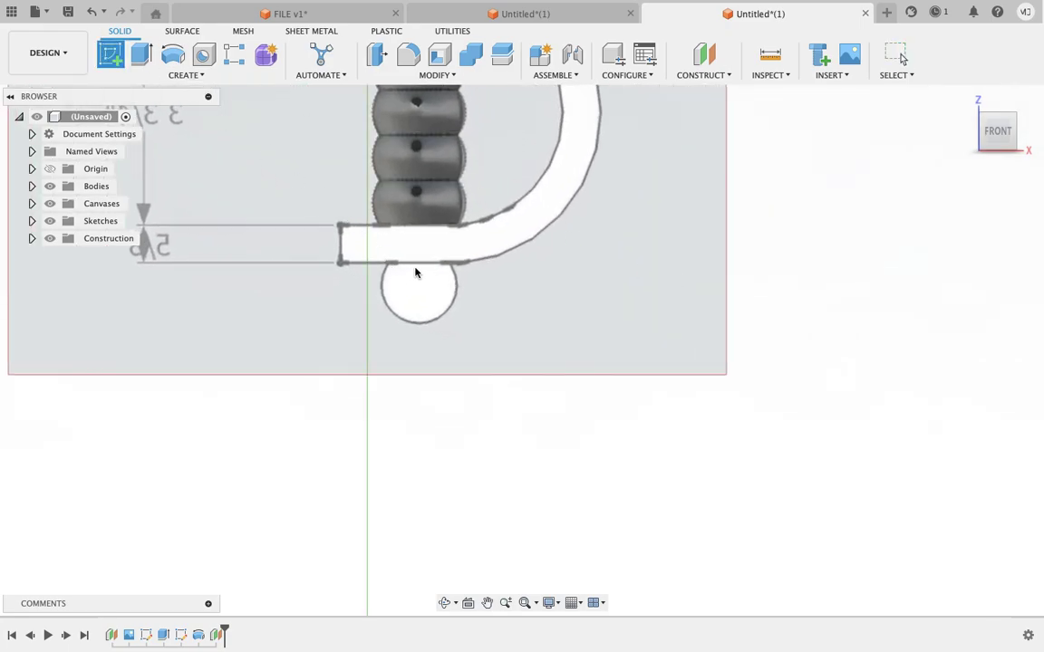
{"action": "scroll", "coordinate": [451, 242], "scroll_direction": "down", "scroll_amount": 3}
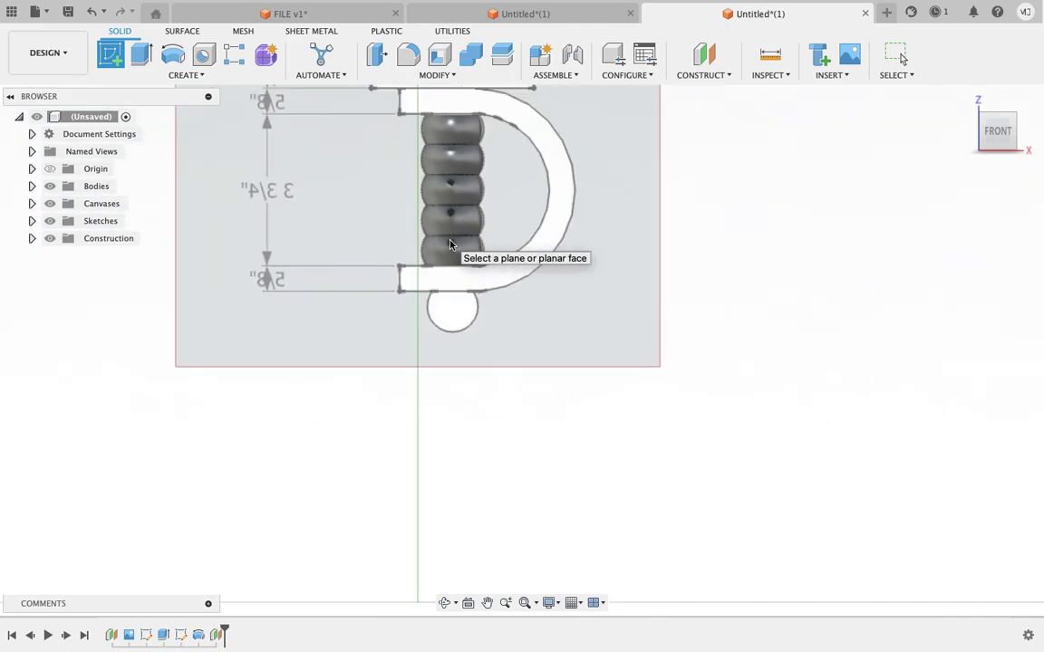
{"action": "scroll", "coordinate": [451, 243], "scroll_direction": "down", "scroll_amount": 2}
{"action": "left_click", "coordinate": [522, 132]}
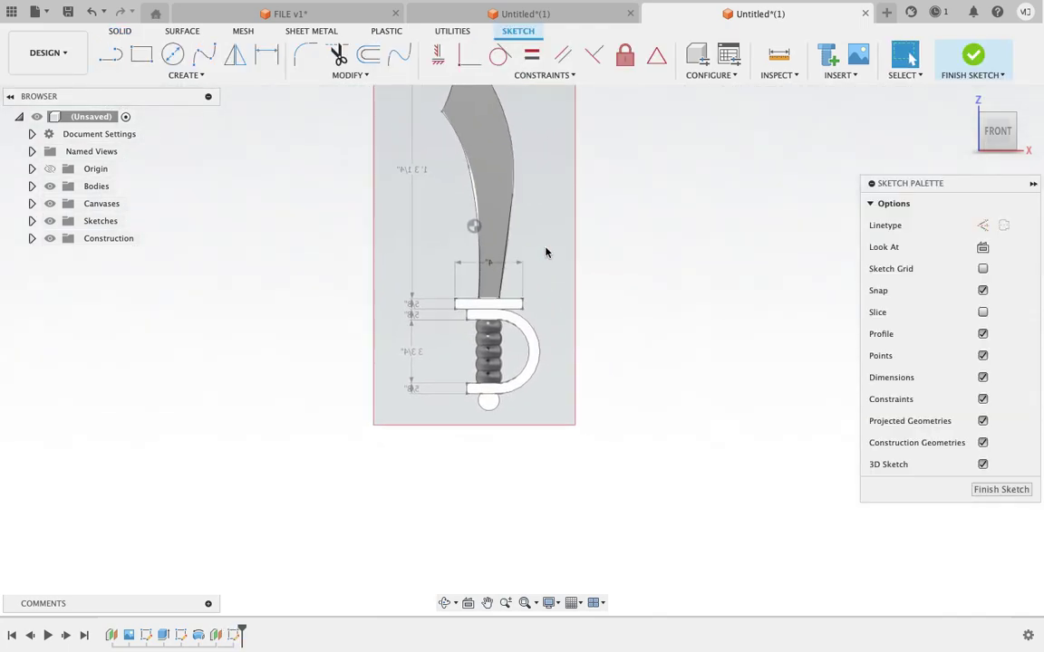
{"action": "left_click", "coordinate": [172, 55]}
{"action": "left_click", "coordinate": [474, 226]}
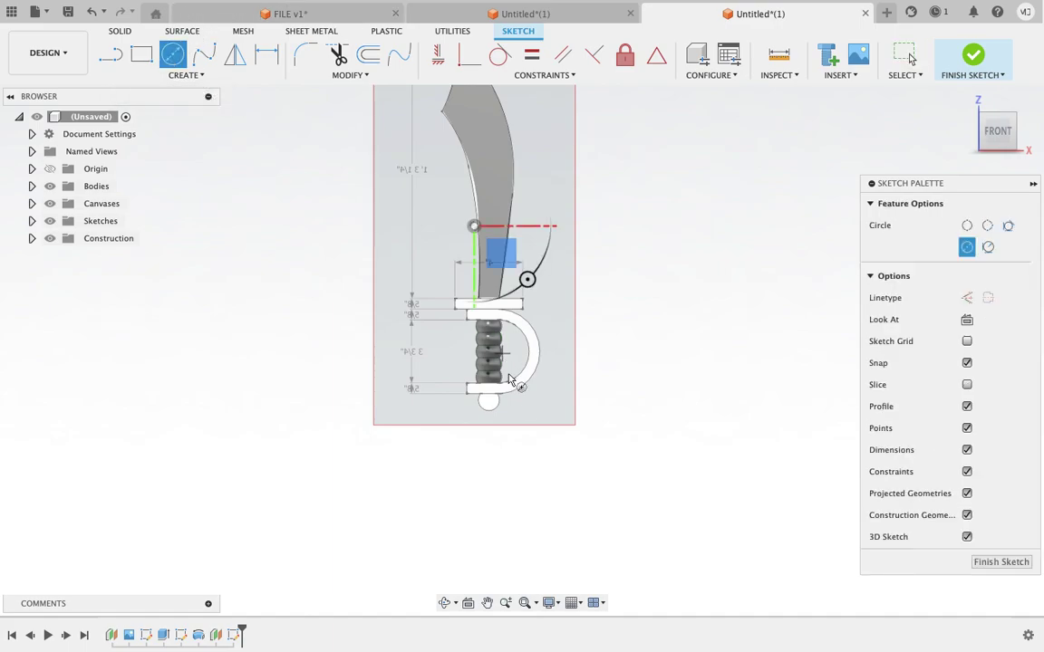
{"action": "key", "text": "Escape"}
{"action": "scroll", "coordinate": [509, 465], "scroll_direction": "up", "scroll_amount": 3}
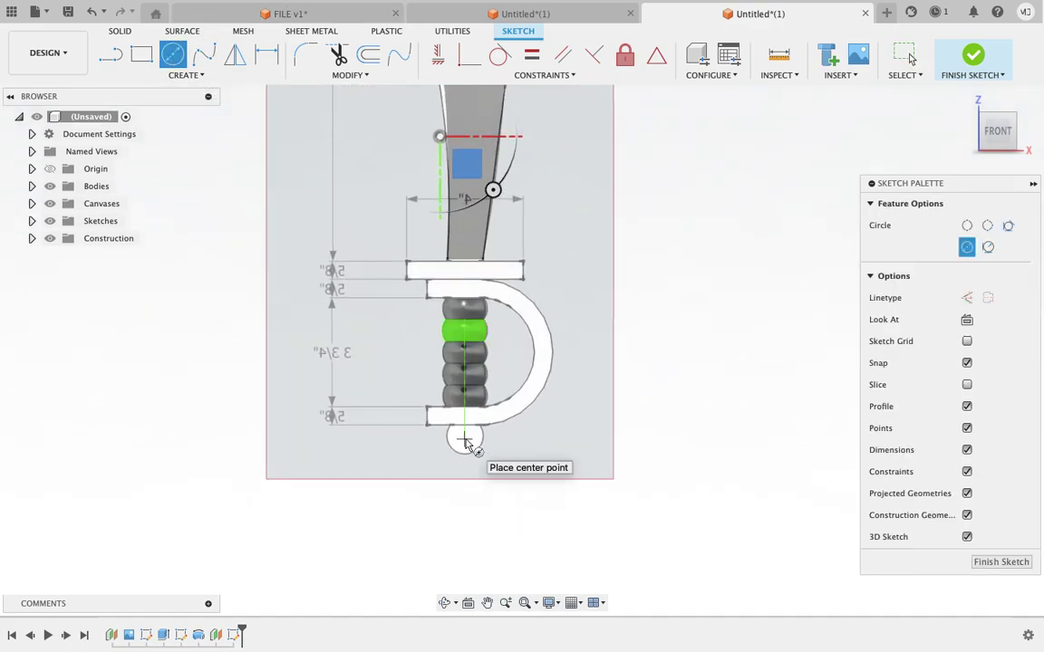
{"action": "left_click", "coordinate": [464, 441]}
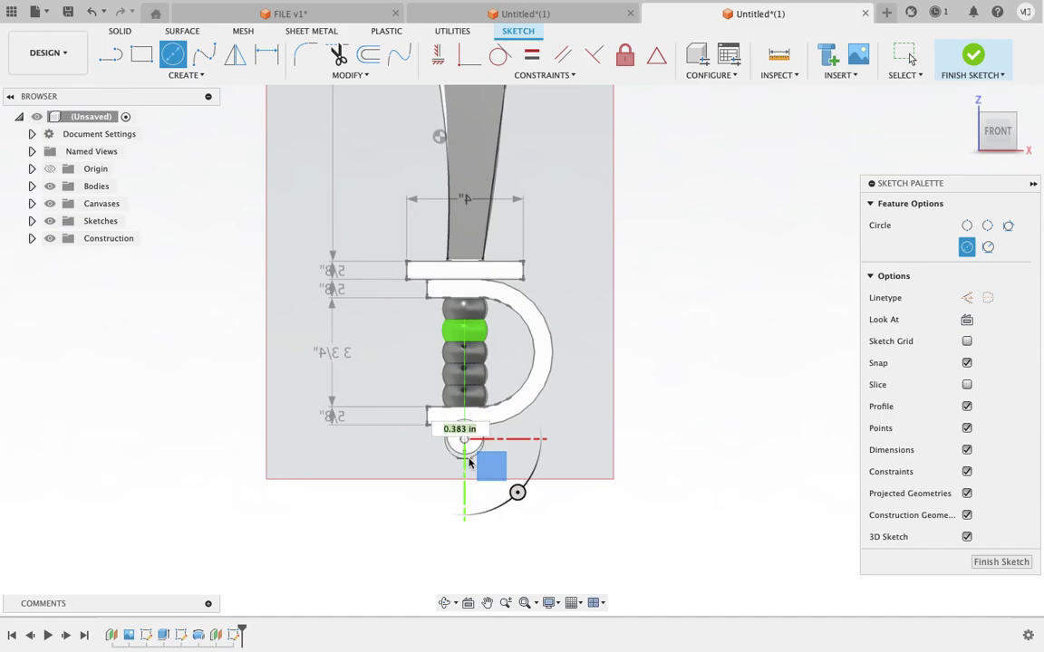
{"action": "left_click", "coordinate": [470, 460]}
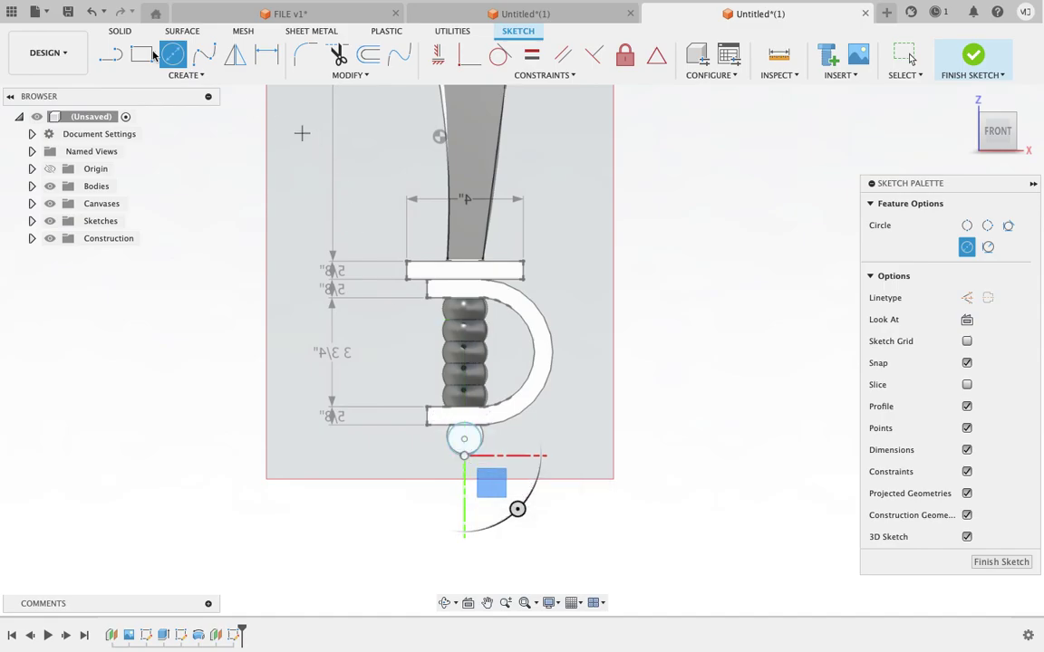
Draw a vertical line through the pommel circle's centre and finish the sketch
{"action": "left_click", "coordinate": [110, 55]}
{"action": "left_click", "coordinate": [465, 444]}
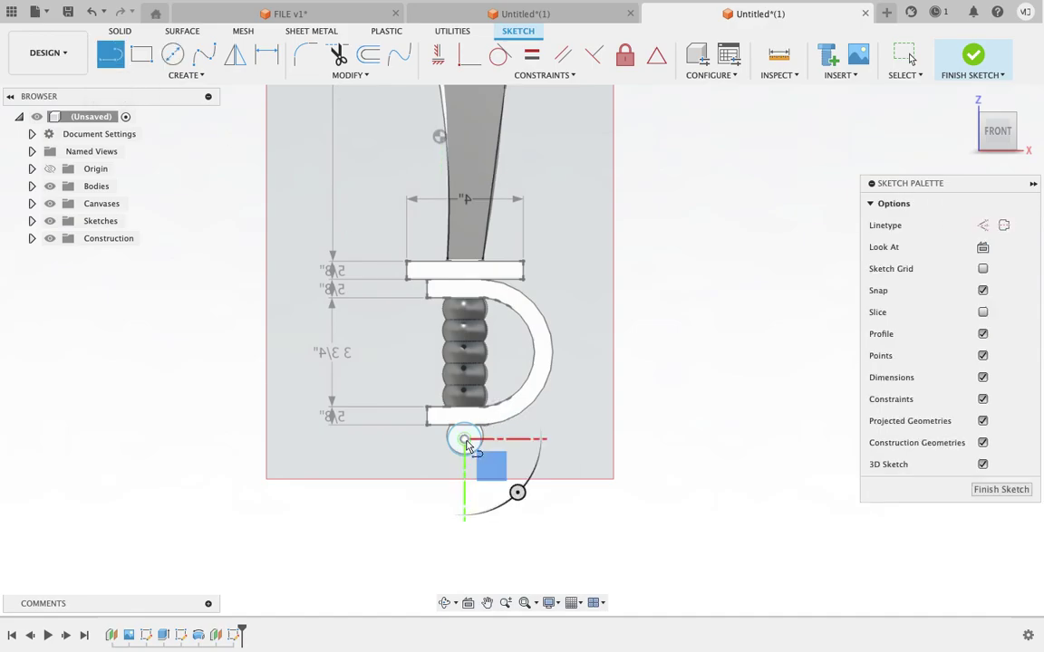
{"action": "scroll", "coordinate": [462, 419], "scroll_direction": "up", "scroll_amount": 3}
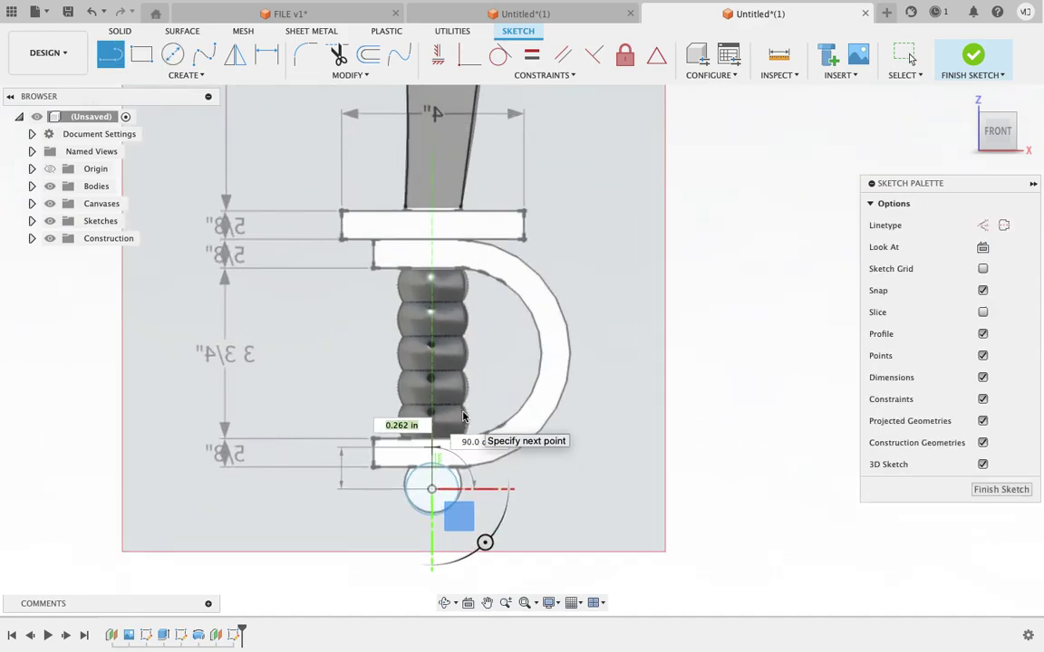
{"action": "left_click", "coordinate": [427, 465]}
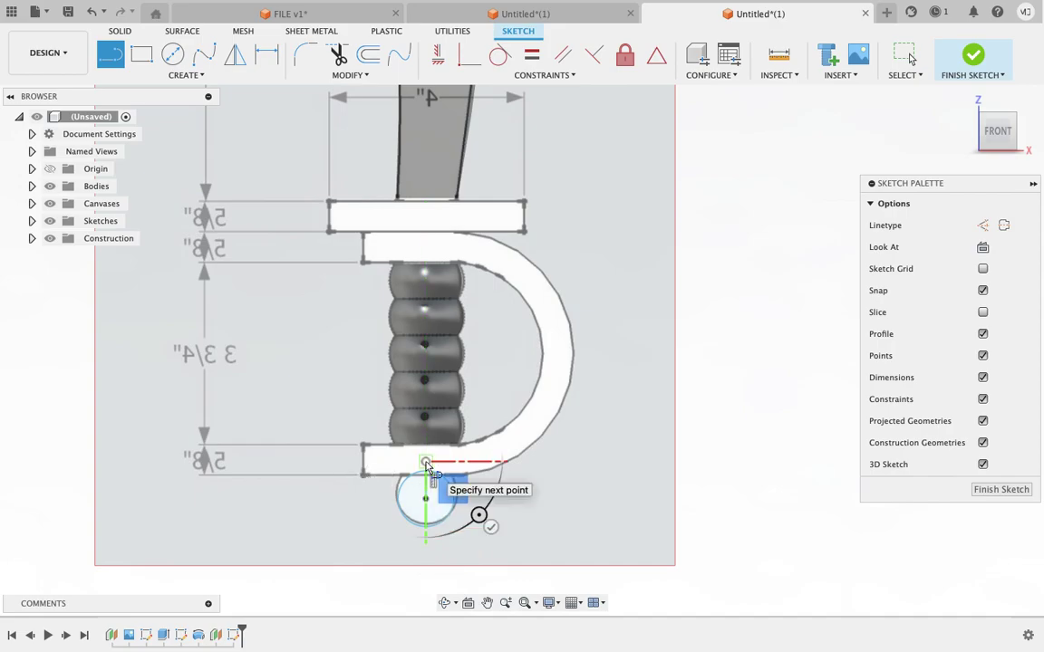
{"action": "key", "text": "Escape"}
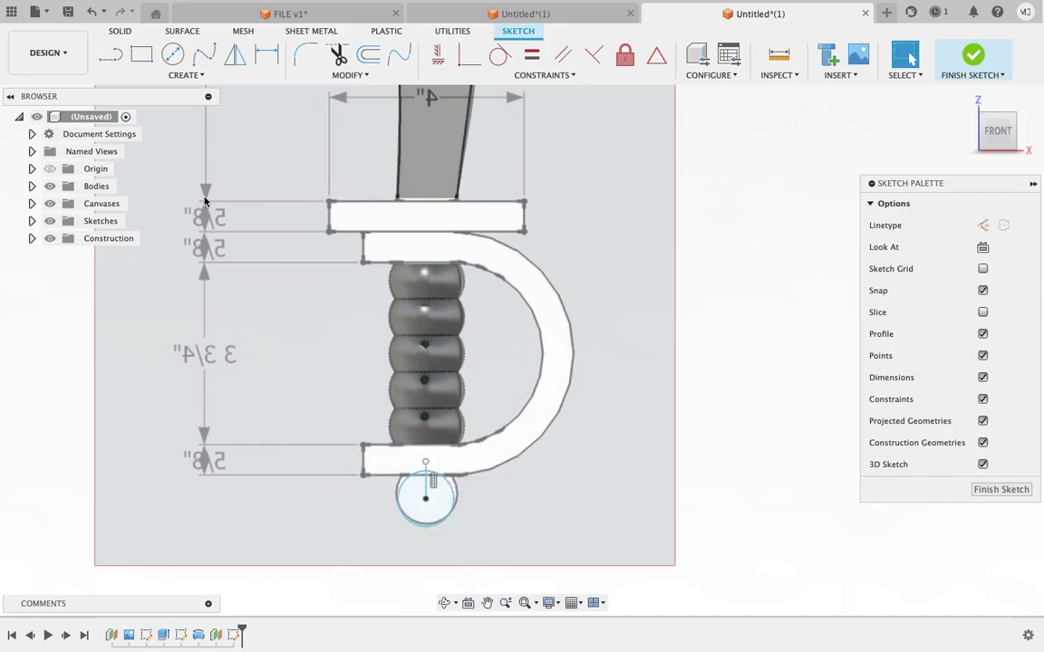
{"action": "left_click", "coordinate": [111, 54]}
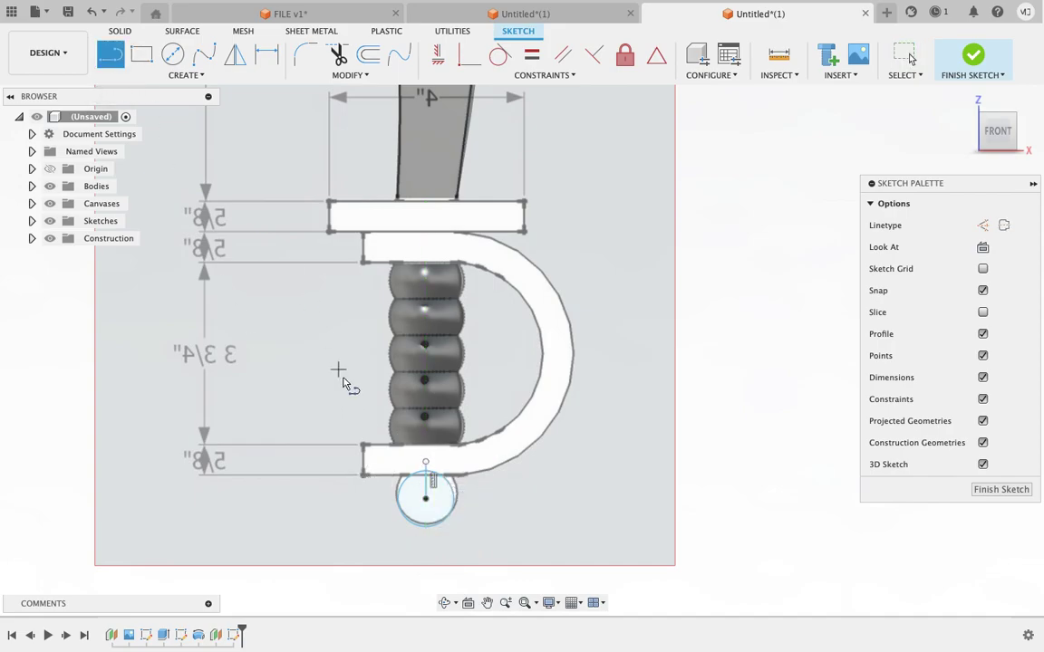
{"action": "left_click", "coordinate": [426, 500]}
{"action": "left_click", "coordinate": [424, 549]}
{"action": "key", "text": "Escape"}
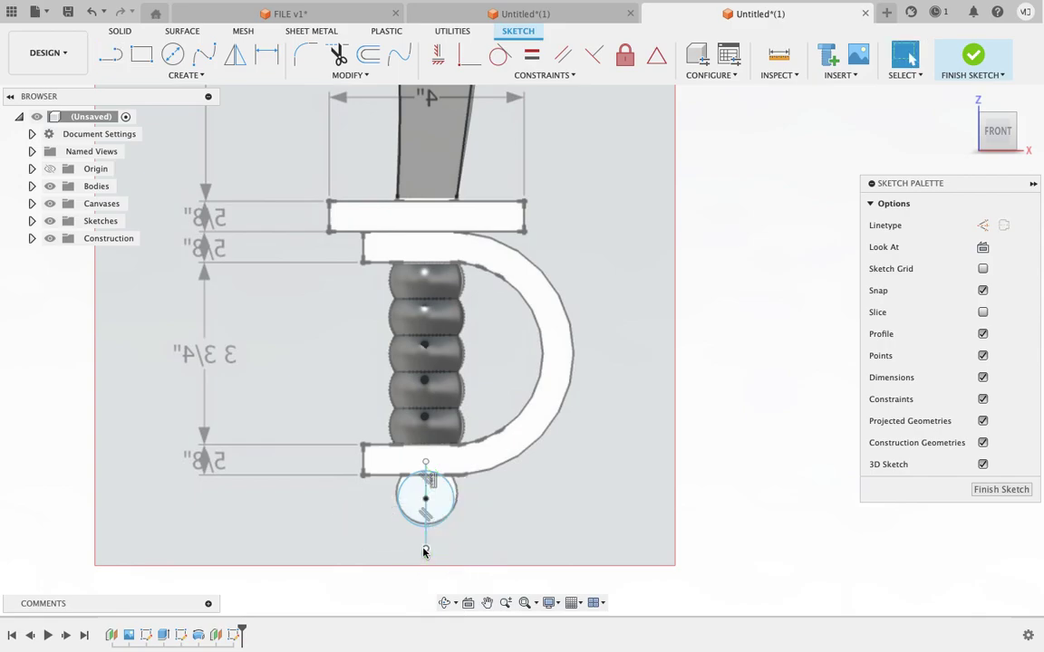
{"action": "left_click", "coordinate": [973, 54]}
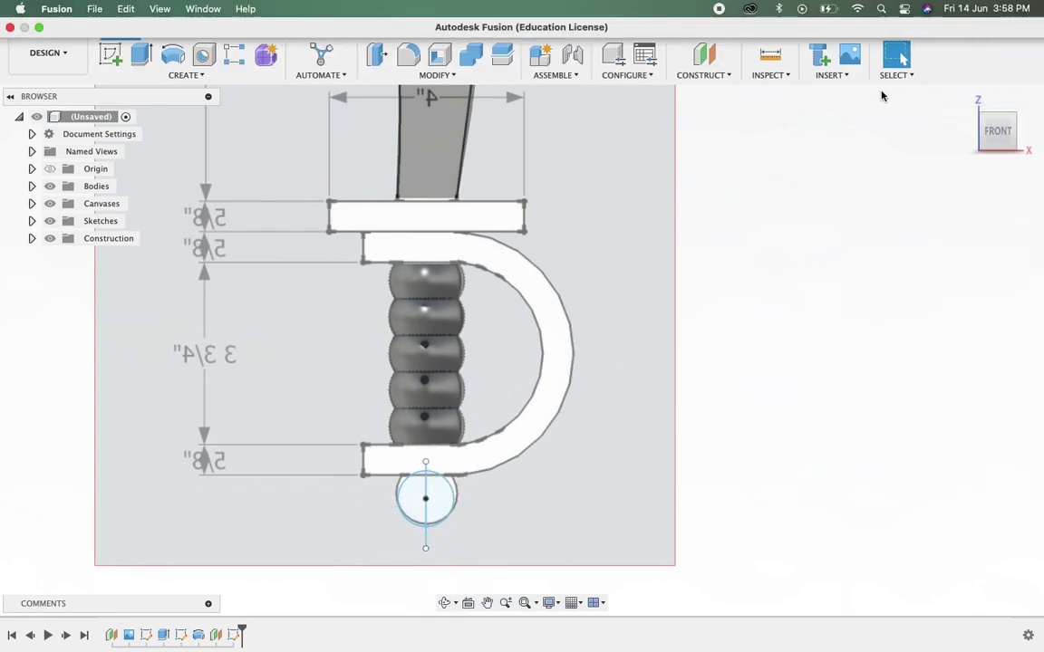
Revolve the pommel half-circle 360° around its vertical centre line into a solid ball
{"action": "left_click", "coordinate": [173, 54]}
{"action": "left_click", "coordinate": [416, 496]}
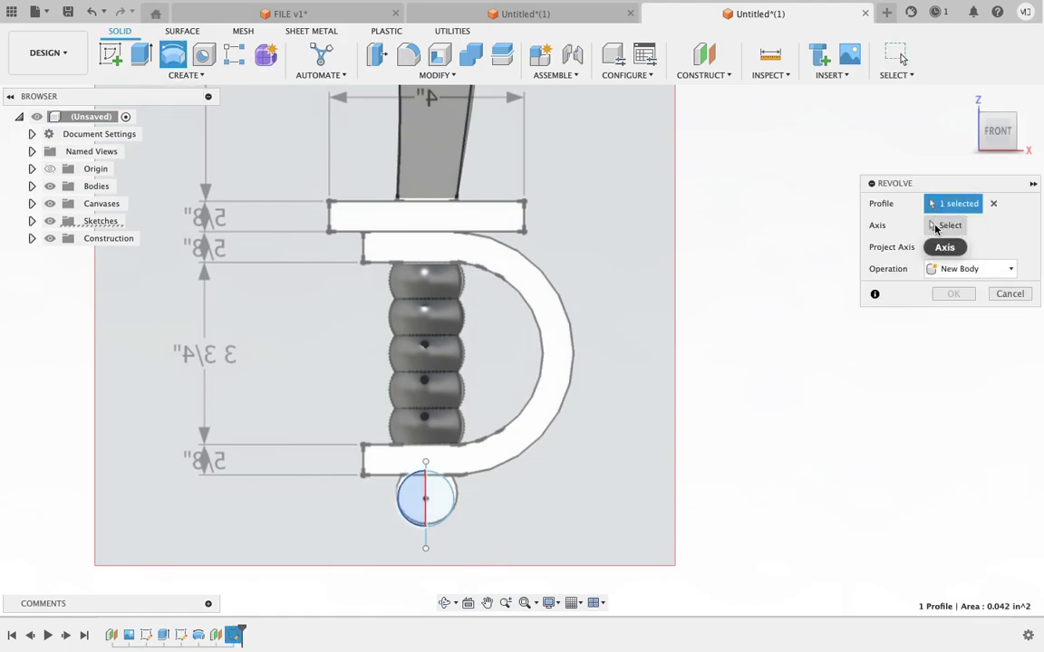
{"action": "left_click", "coordinate": [945, 226]}
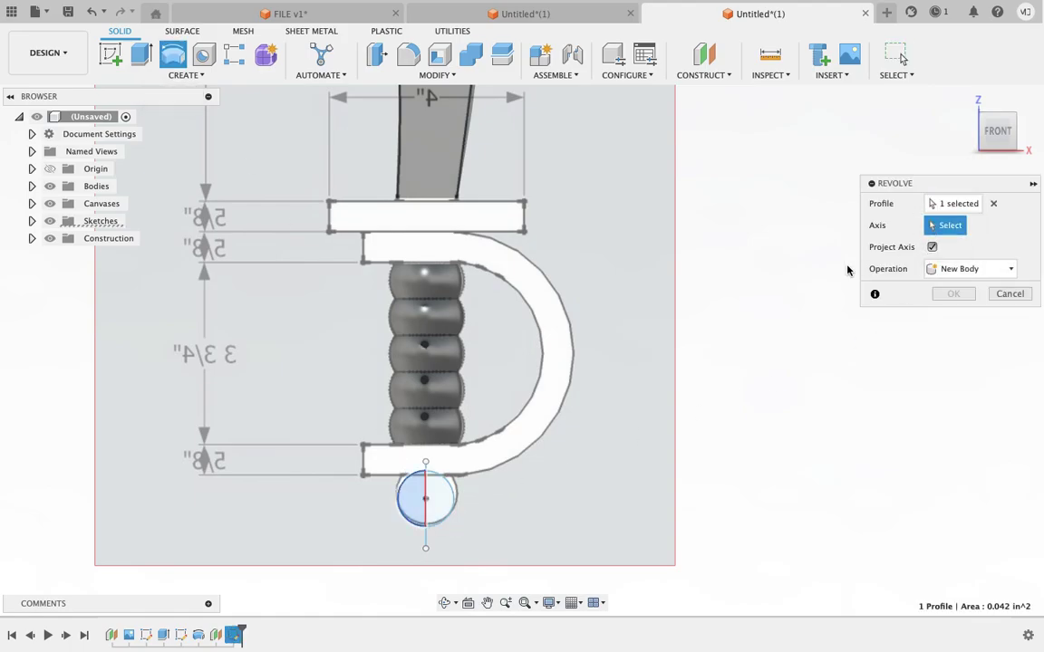
{"action": "left_click", "coordinate": [426, 498]}
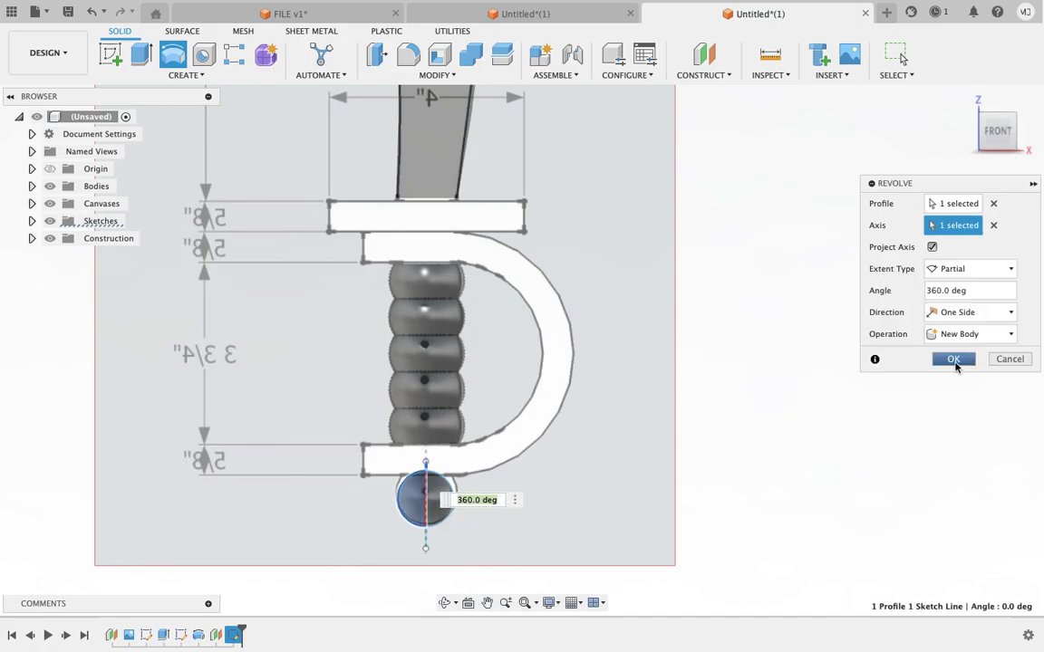
{"action": "left_click", "coordinate": [953, 358]}
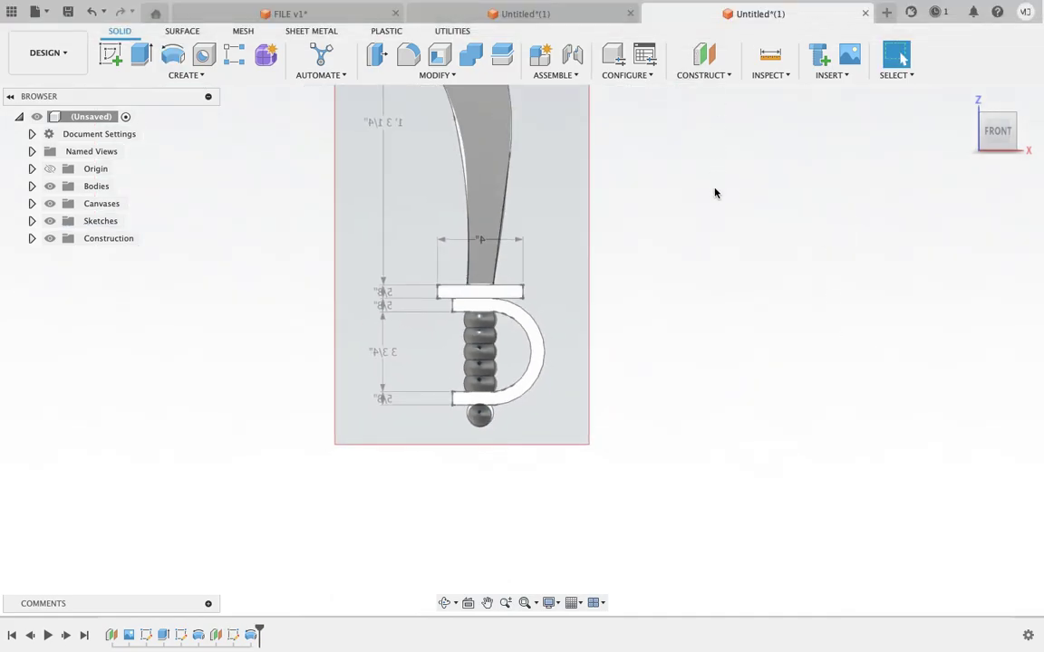
{"action": "scroll", "coordinate": [714, 193], "scroll_direction": "up", "scroll_amount": 5}
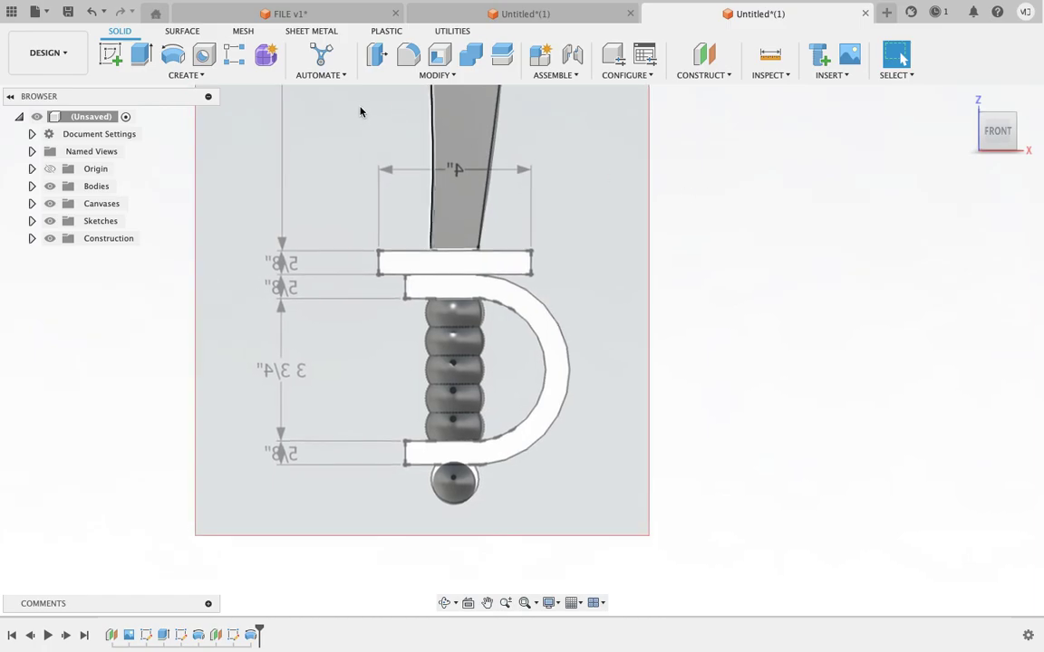
{"action": "left_click", "coordinate": [110, 57]}
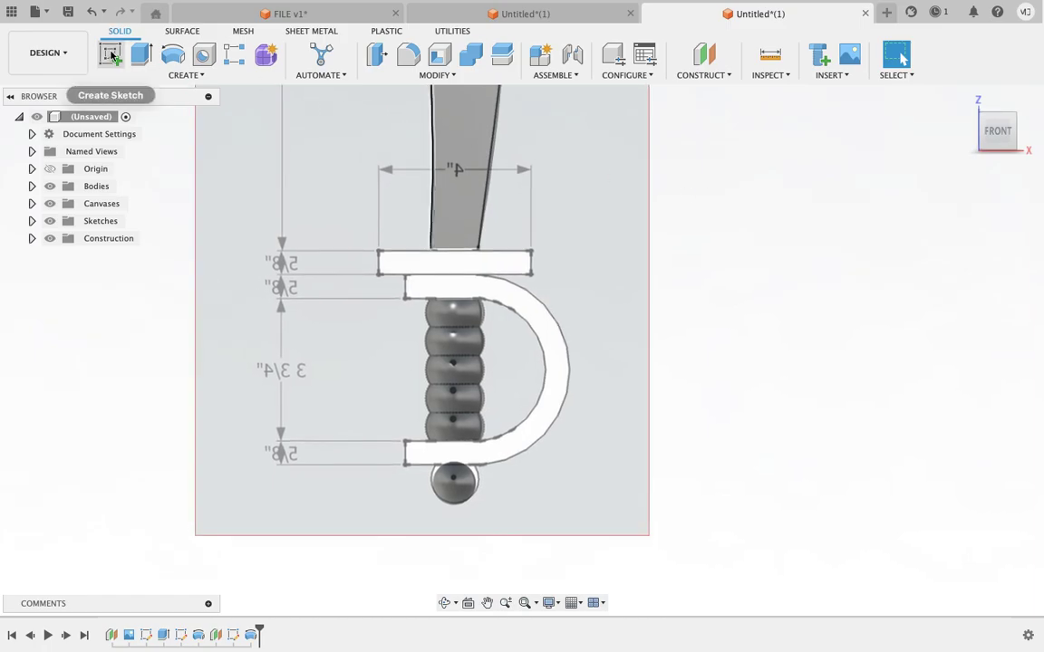
On the front plane, draw a rectangle over the guard bar beneath the blade
{"action": "left_click", "coordinate": [474, 180]}
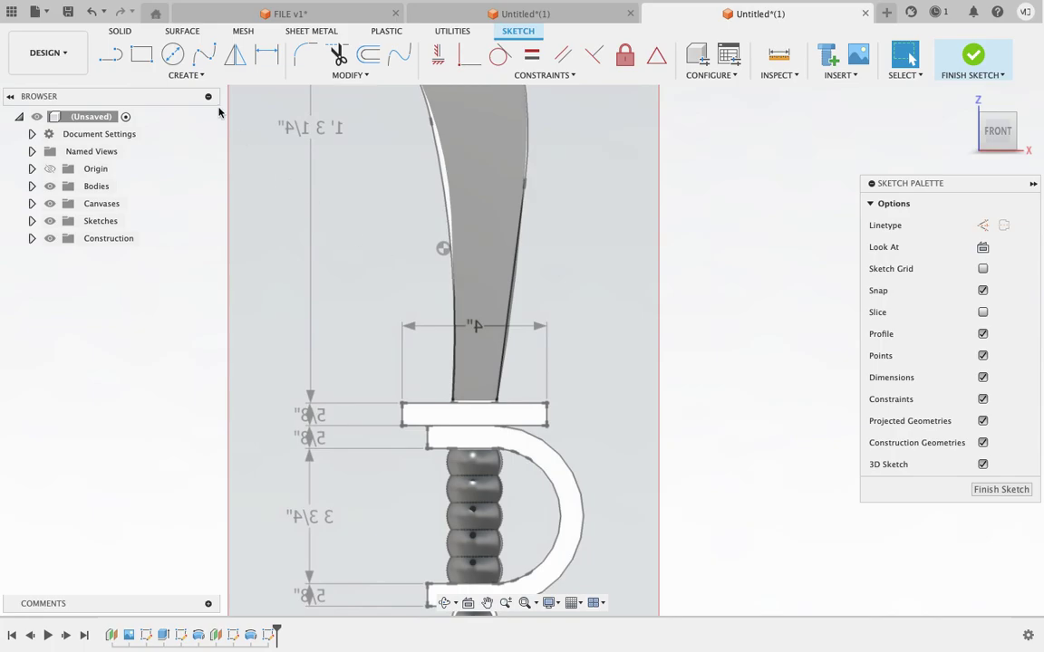
{"action": "left_click", "coordinate": [141, 54]}
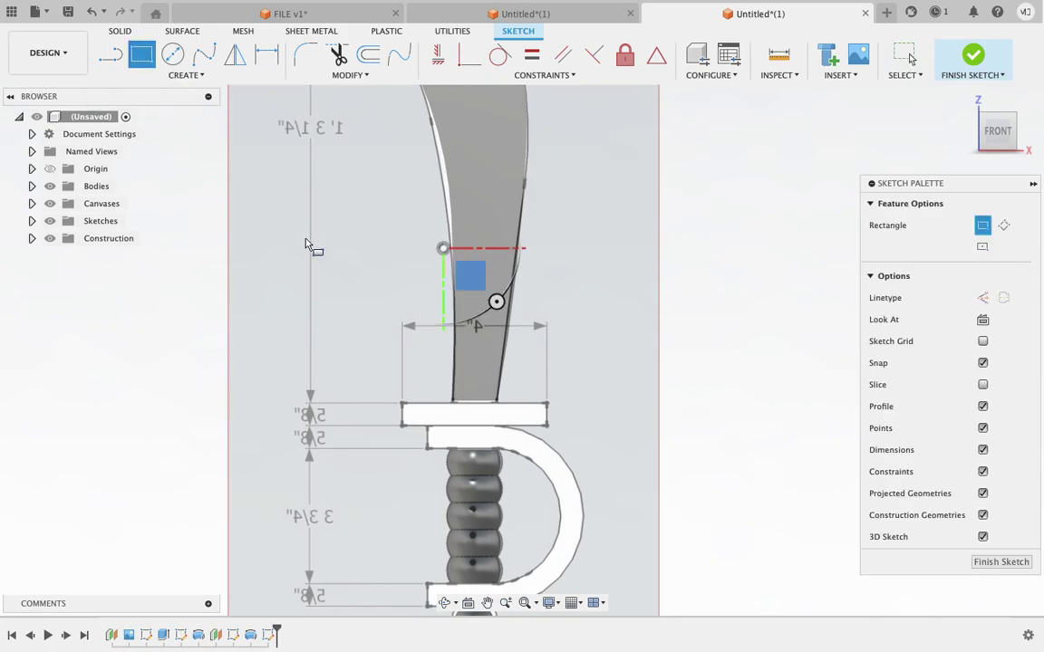
{"action": "left_click", "coordinate": [401, 404]}
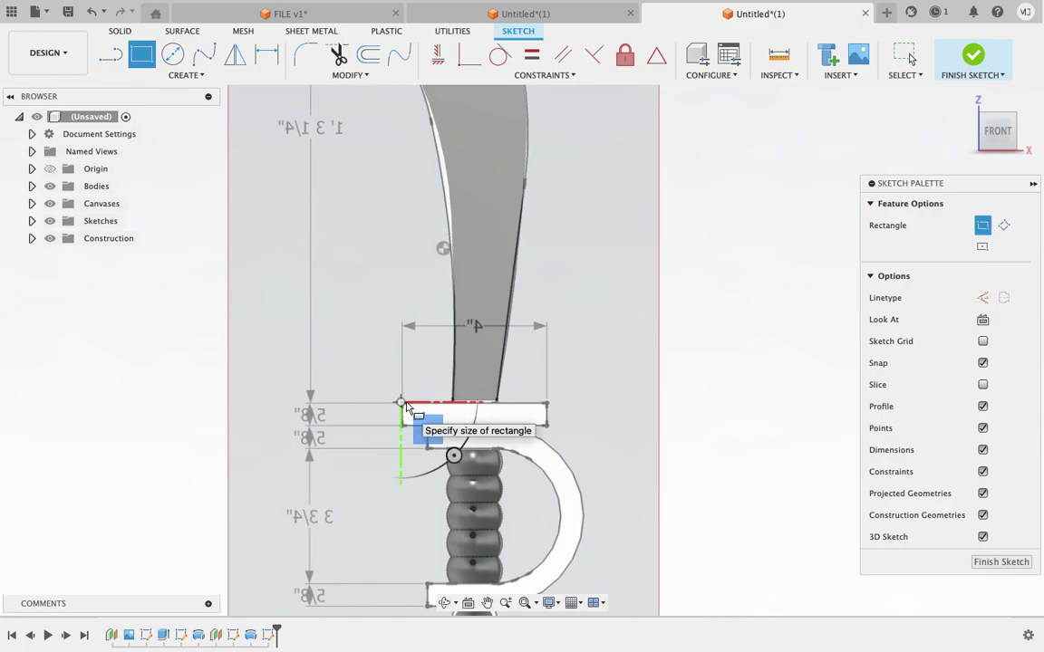
{"action": "left_click", "coordinate": [549, 424]}
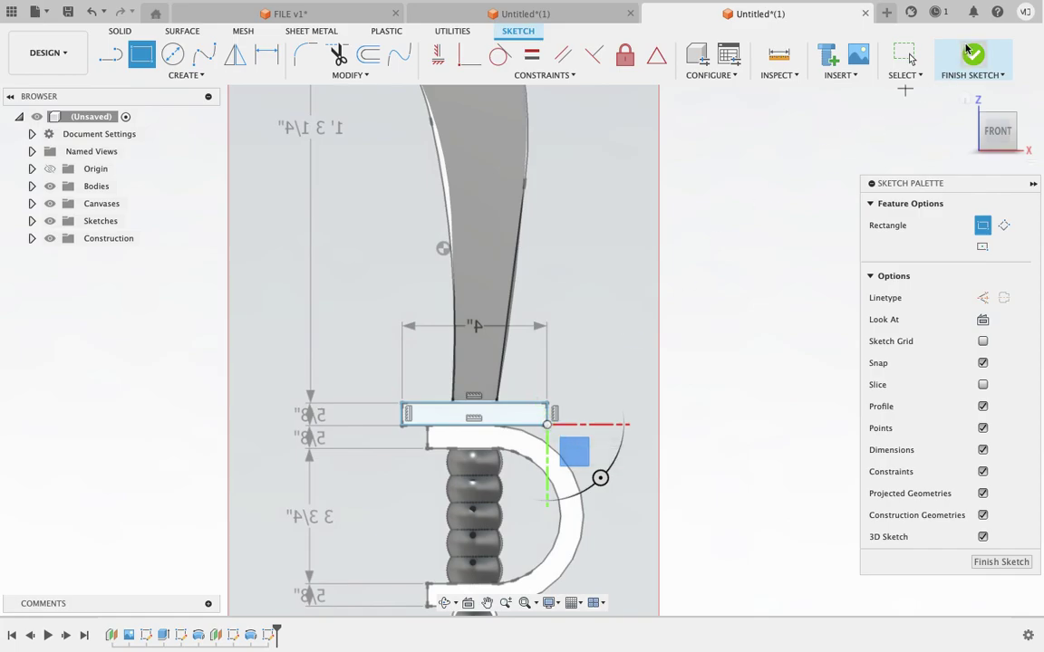
Draw a vertical line from the rectangle's top midpoint down to its bottom edge
{"action": "left_click", "coordinate": [110, 54]}
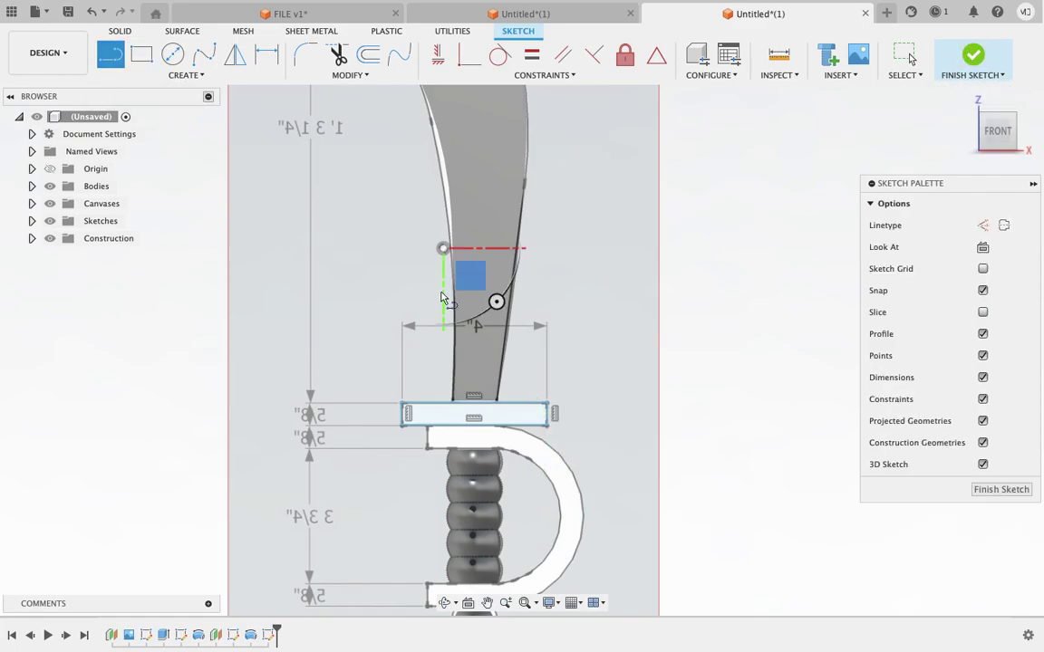
{"action": "left_click", "coordinate": [473, 402]}
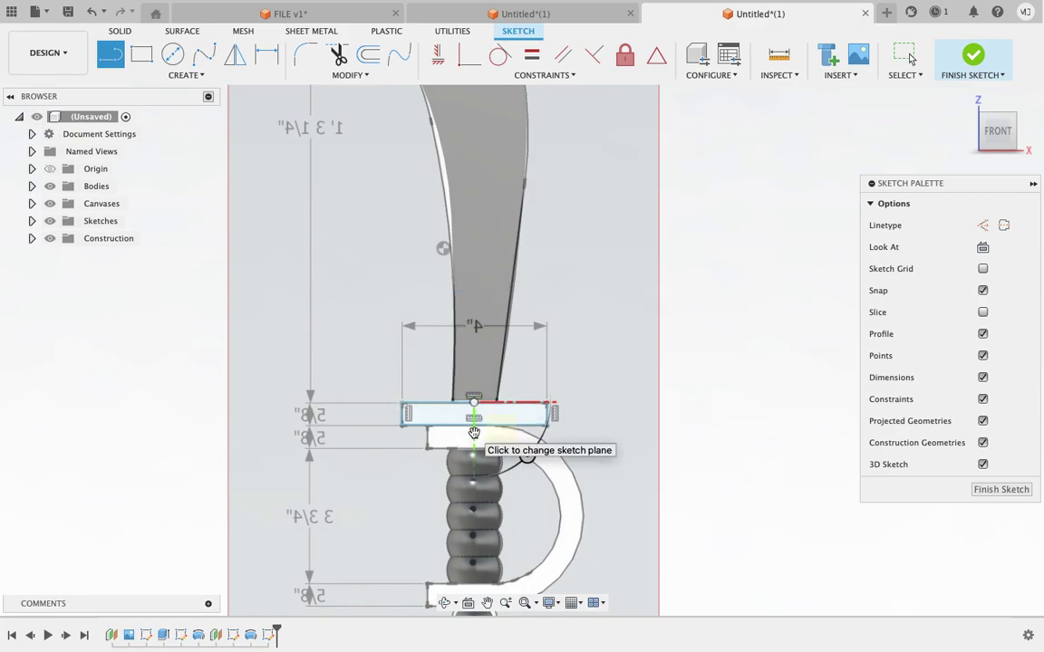
{"action": "key", "text": "Escape"}
{"action": "left_click", "coordinate": [111, 54]}
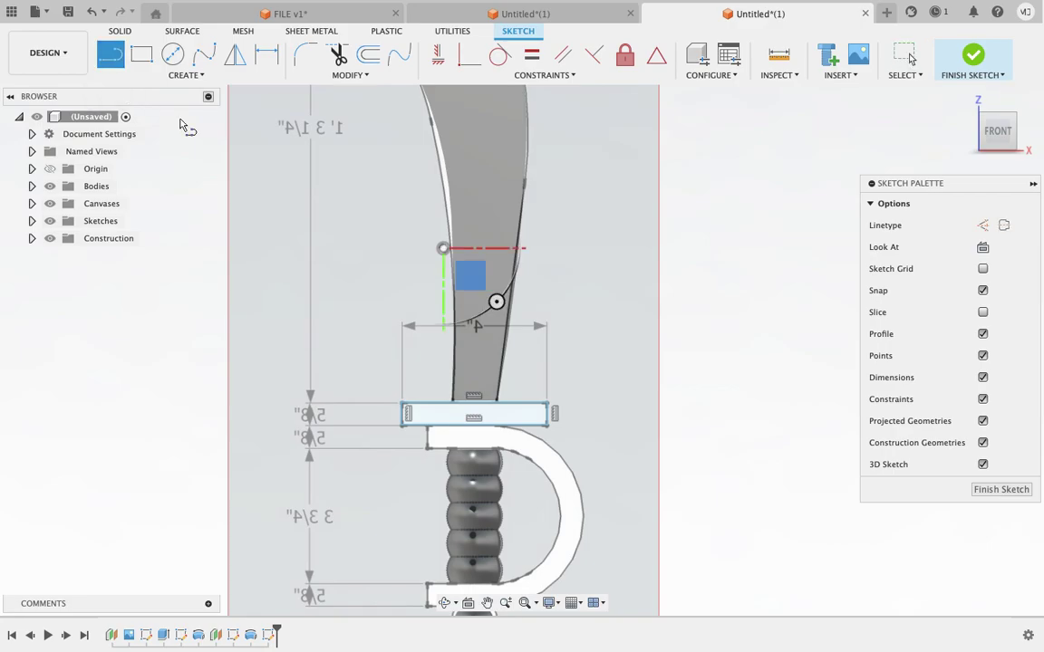
{"action": "scroll", "coordinate": [421, 352], "scroll_direction": "up", "scroll_amount": 3}
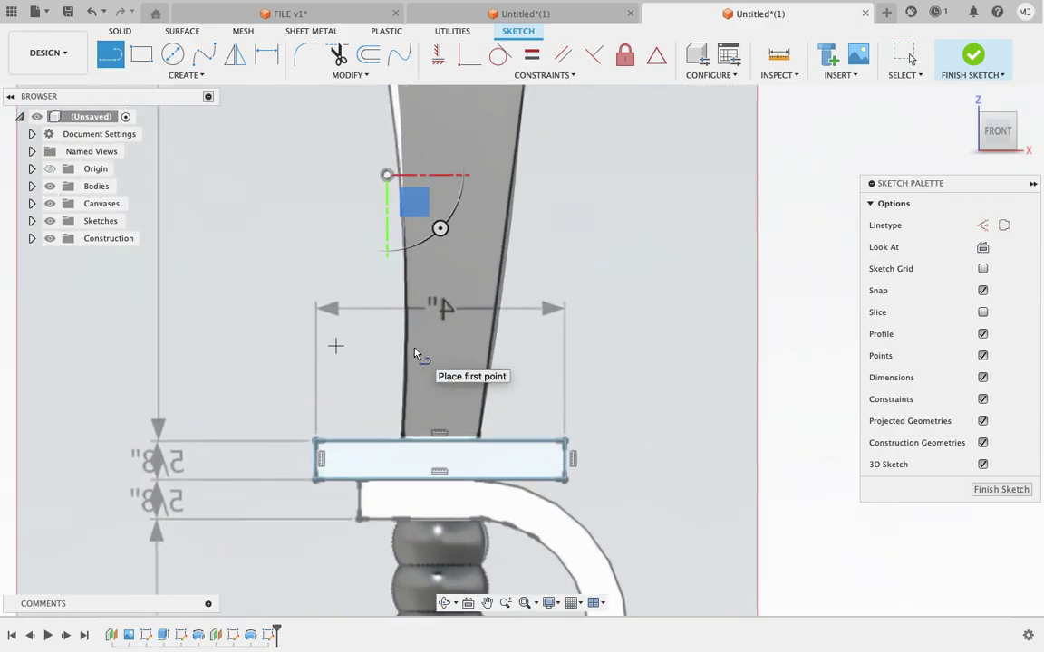
{"action": "left_click", "coordinate": [439, 441]}
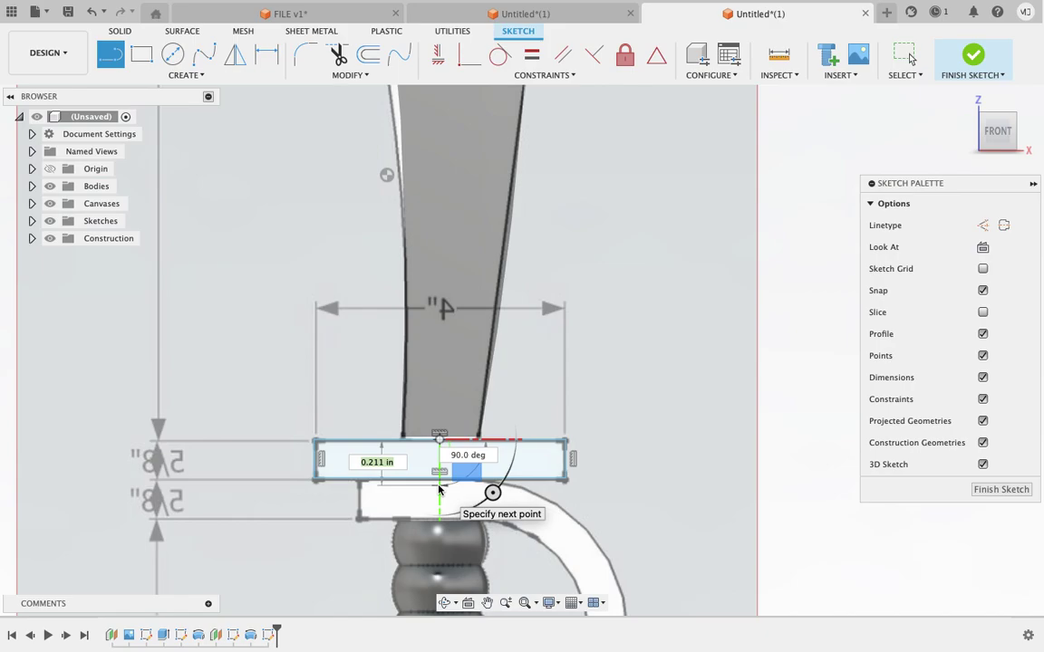
{"action": "scroll", "coordinate": [438, 489], "scroll_direction": "up", "scroll_amount": 3}
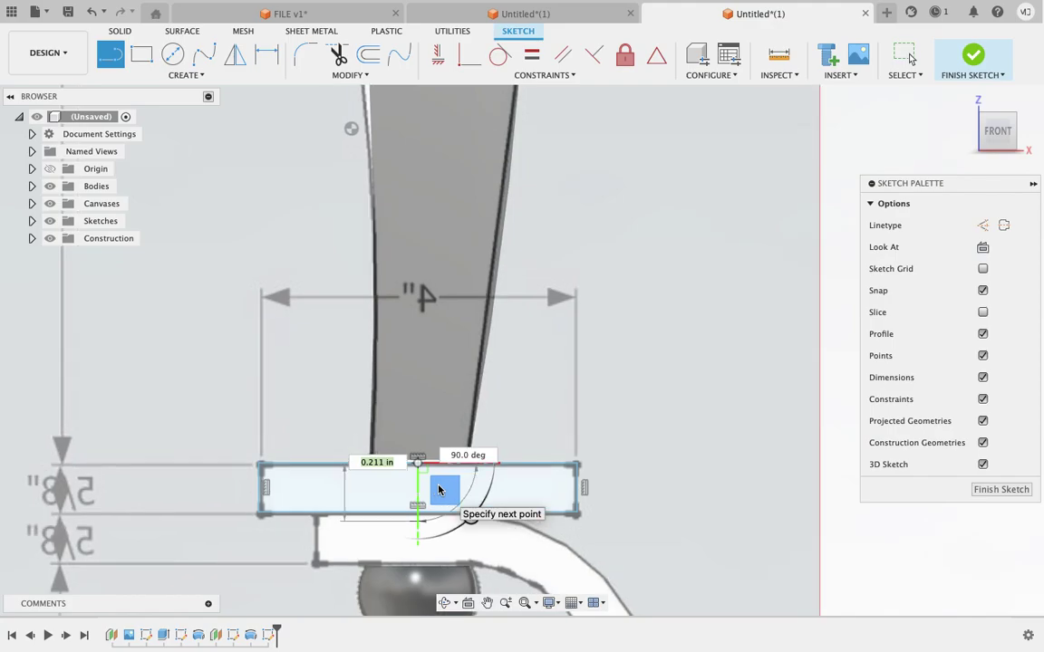
{"action": "double_click", "coordinate": [413, 529]}
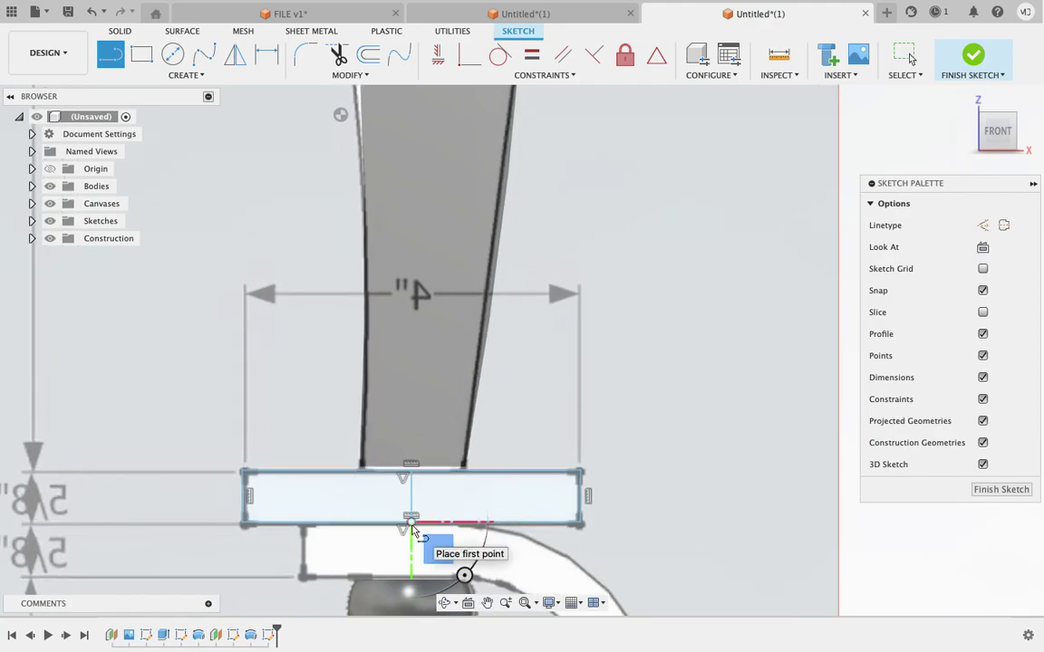
Check the Finish Sketch options and sketch tool list, then finish the sketch
{"action": "scroll", "coordinate": [412, 529], "scroll_direction": "down", "scroll_amount": 3}
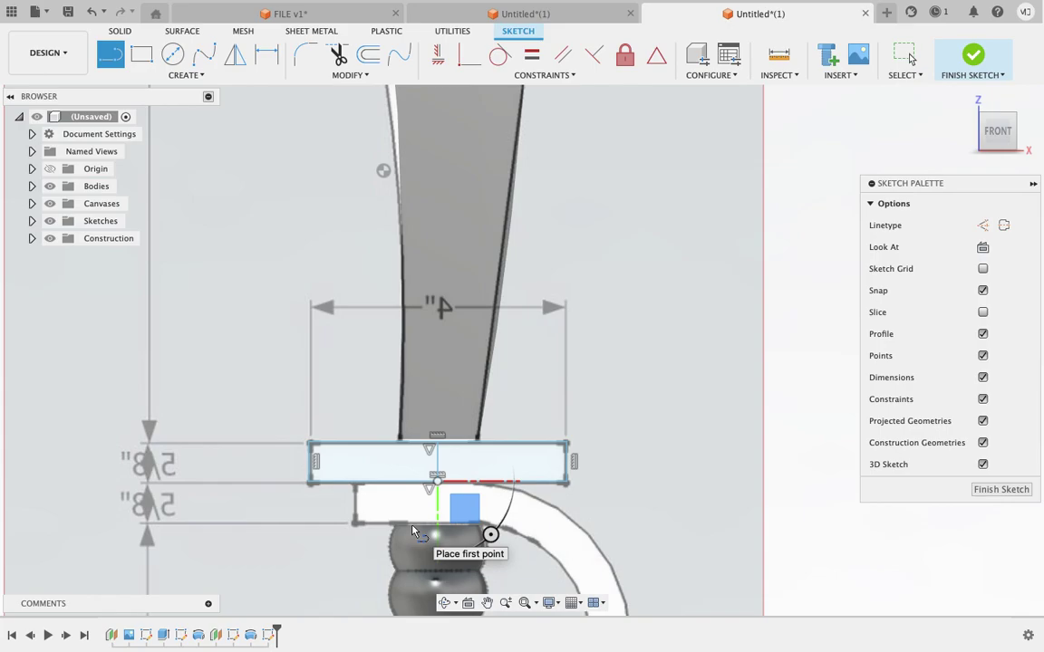
{"action": "scroll", "coordinate": [413, 531], "scroll_direction": "down", "scroll_amount": 2}
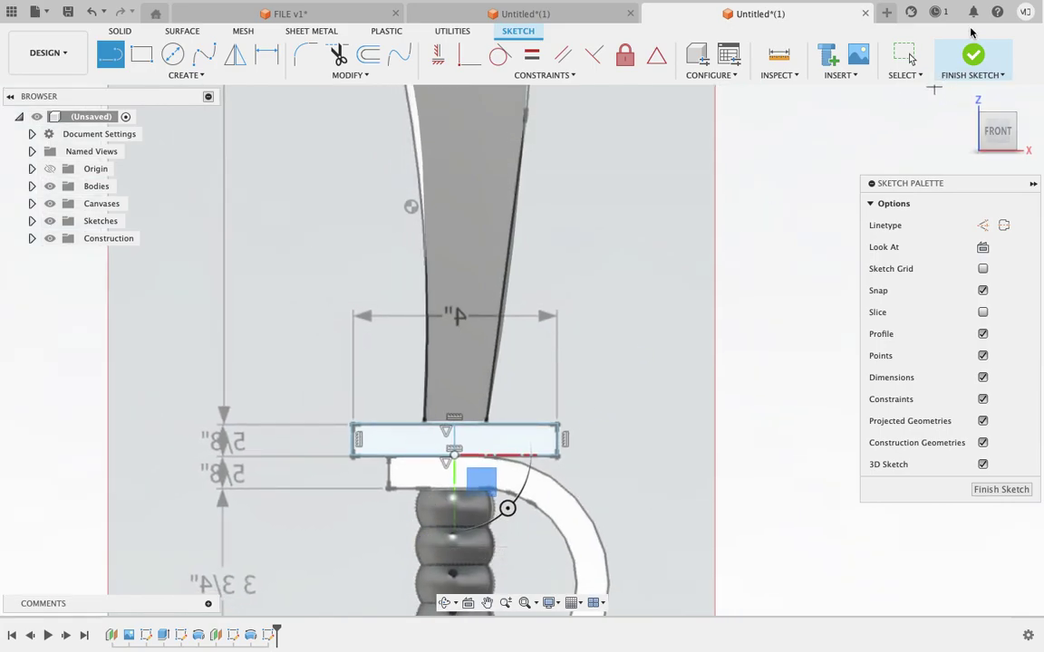
{"action": "left_click", "coordinate": [971, 74]}
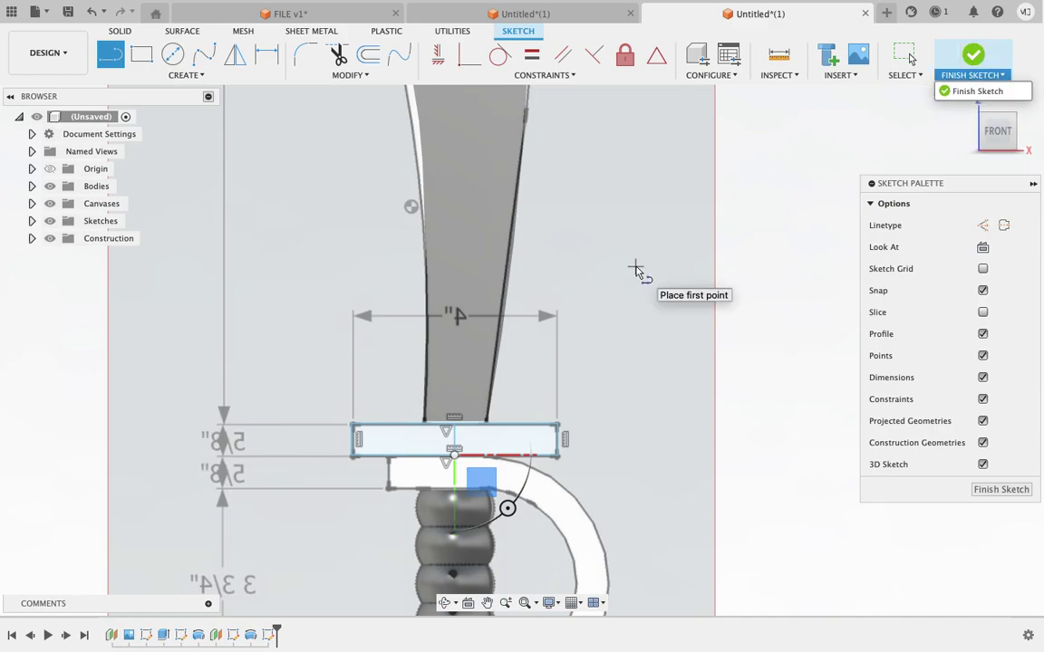
{"action": "scroll", "coordinate": [616, 276], "scroll_direction": "down", "scroll_amount": 2}
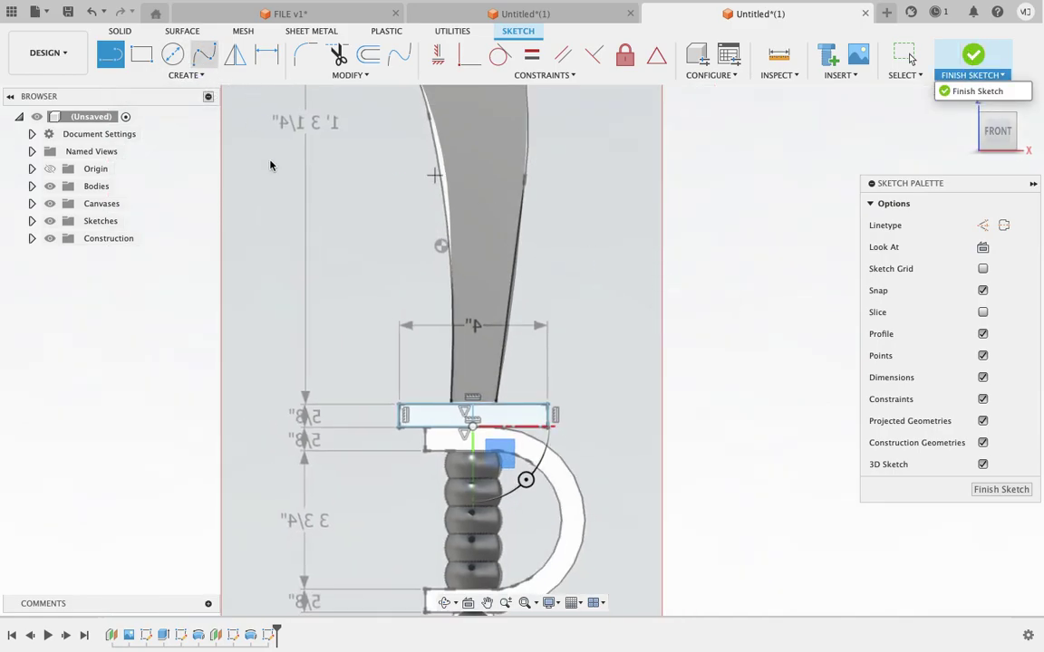
{"action": "left_click", "coordinate": [186, 76]}
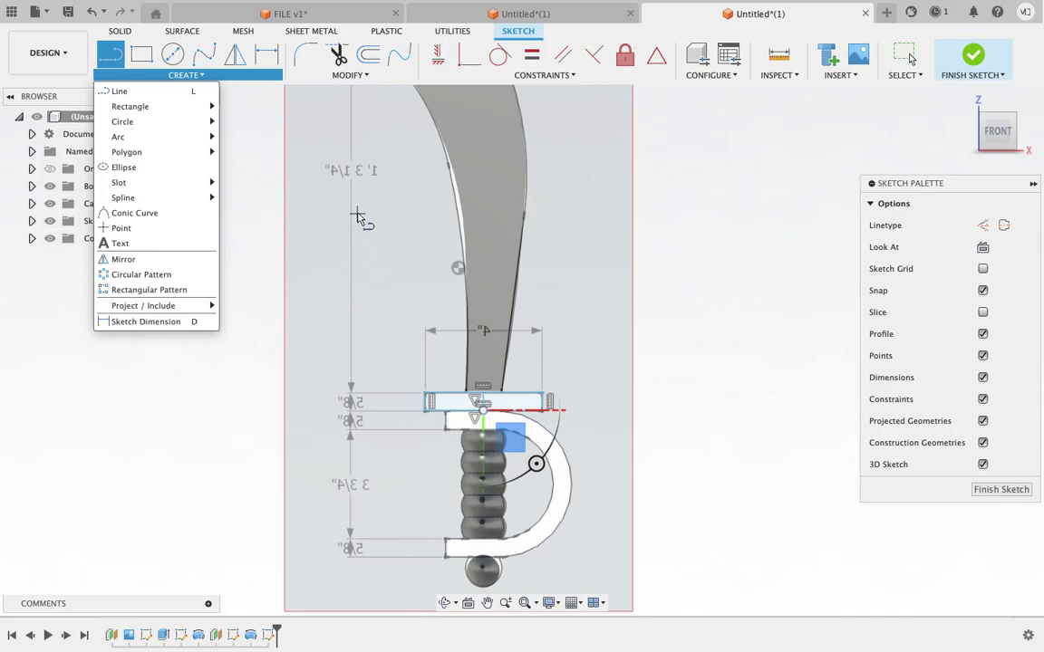
{"action": "scroll", "coordinate": [337, 158], "scroll_direction": "down", "scroll_amount": 2}
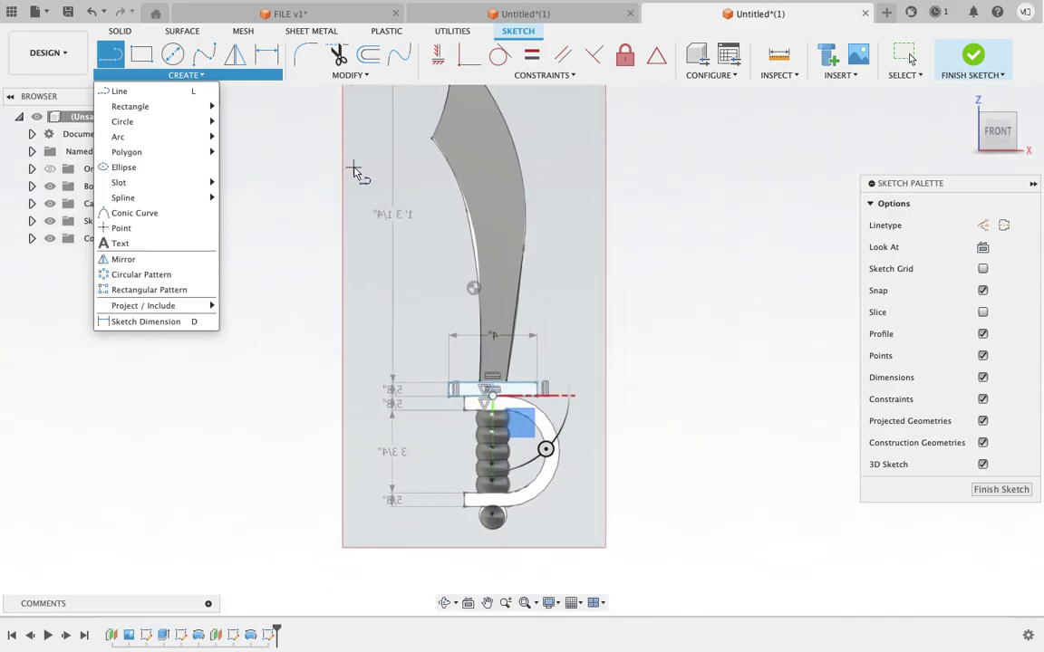
{"action": "left_click", "coordinate": [972, 57]}
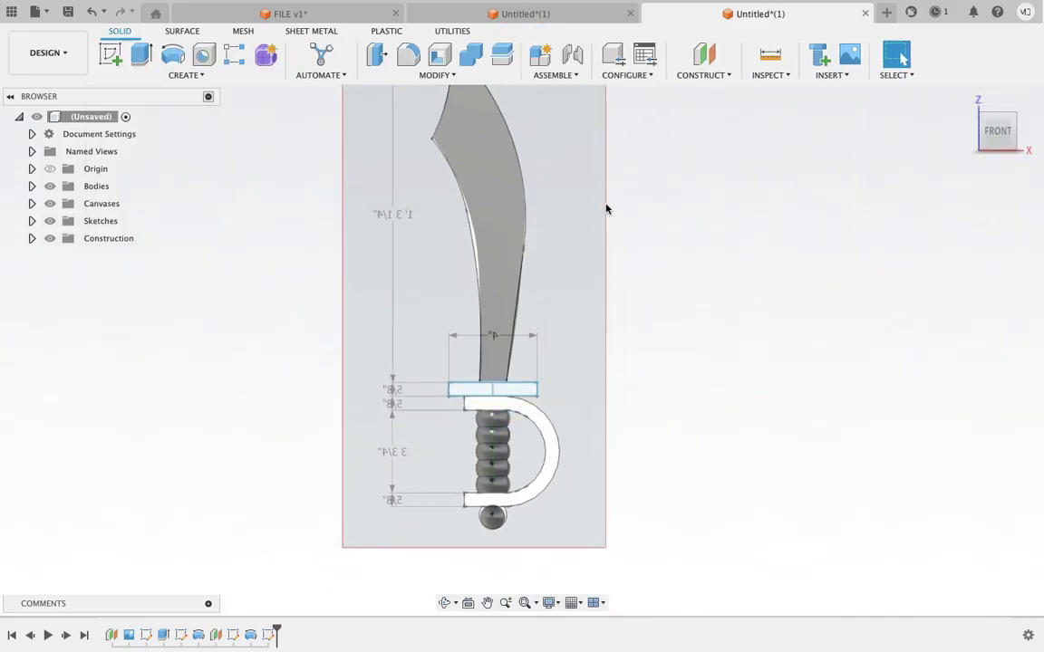
Revolve the guard rectangle's left half 360° about its centre line, then view from the front
{"action": "left_click", "coordinate": [172, 54]}
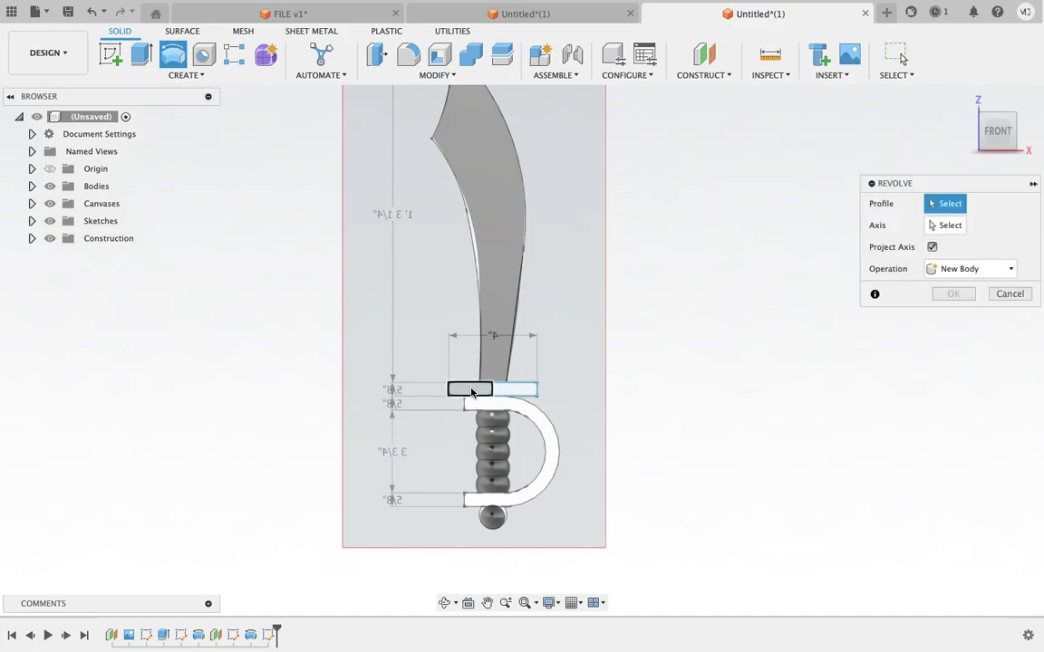
{"action": "left_click", "coordinate": [471, 391]}
{"action": "left_click", "coordinate": [946, 225]}
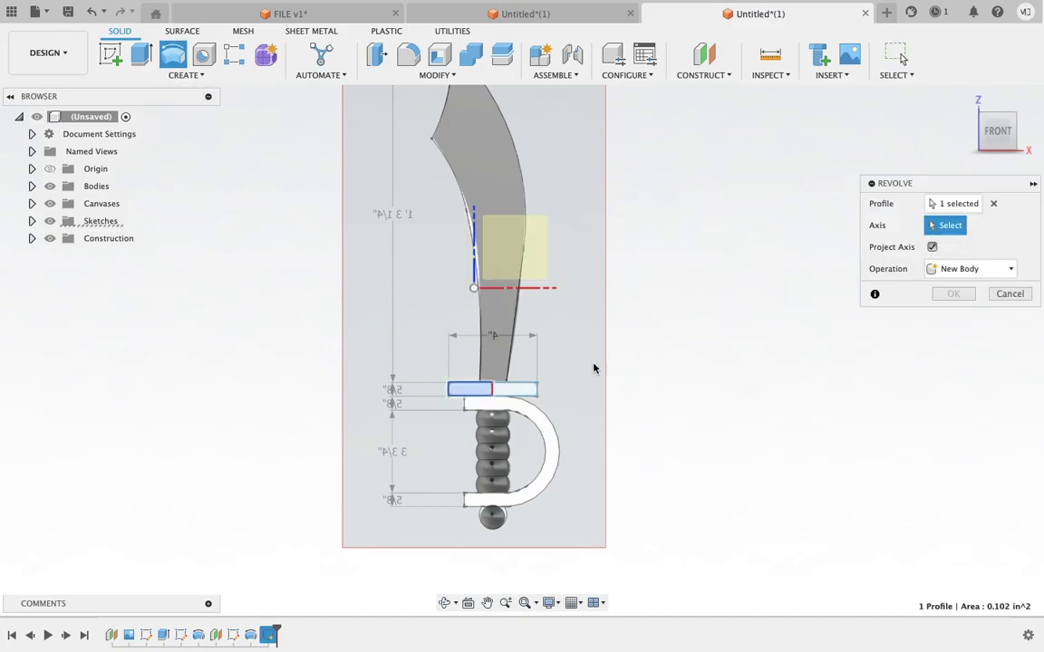
{"action": "left_click", "coordinate": [492, 393]}
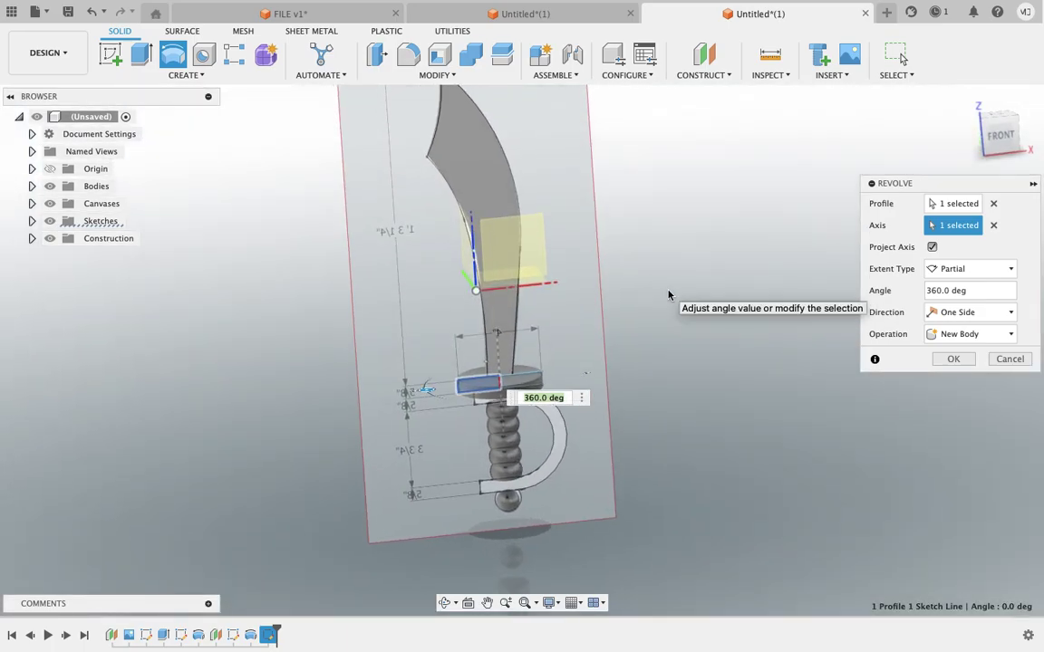
{"action": "mouse_move", "coordinate": [997, 128]}
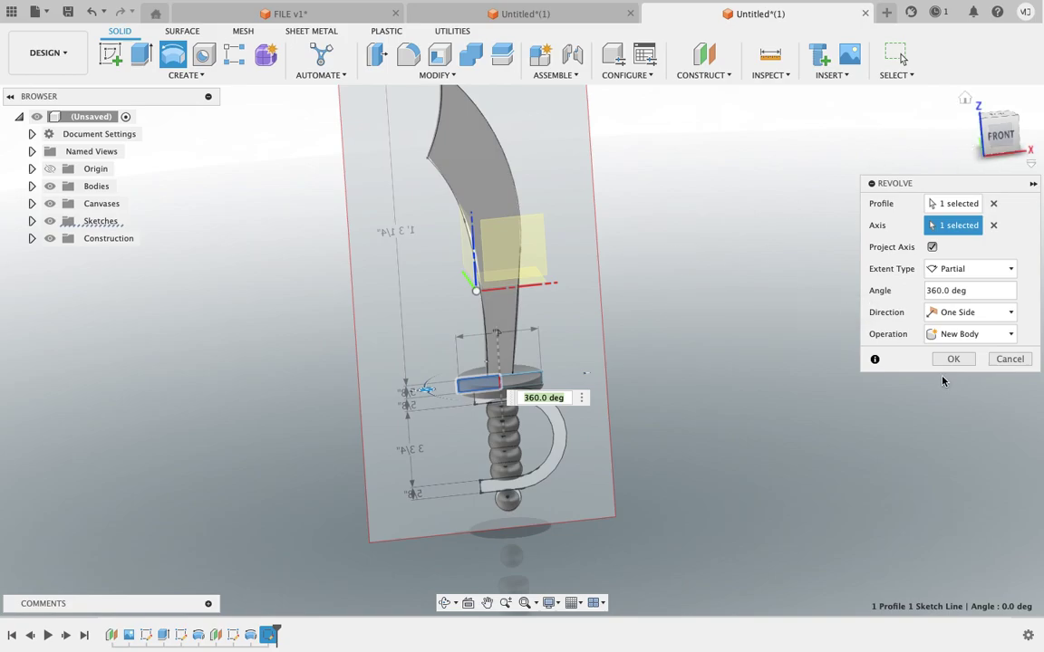
{"action": "left_click", "coordinate": [951, 360]}
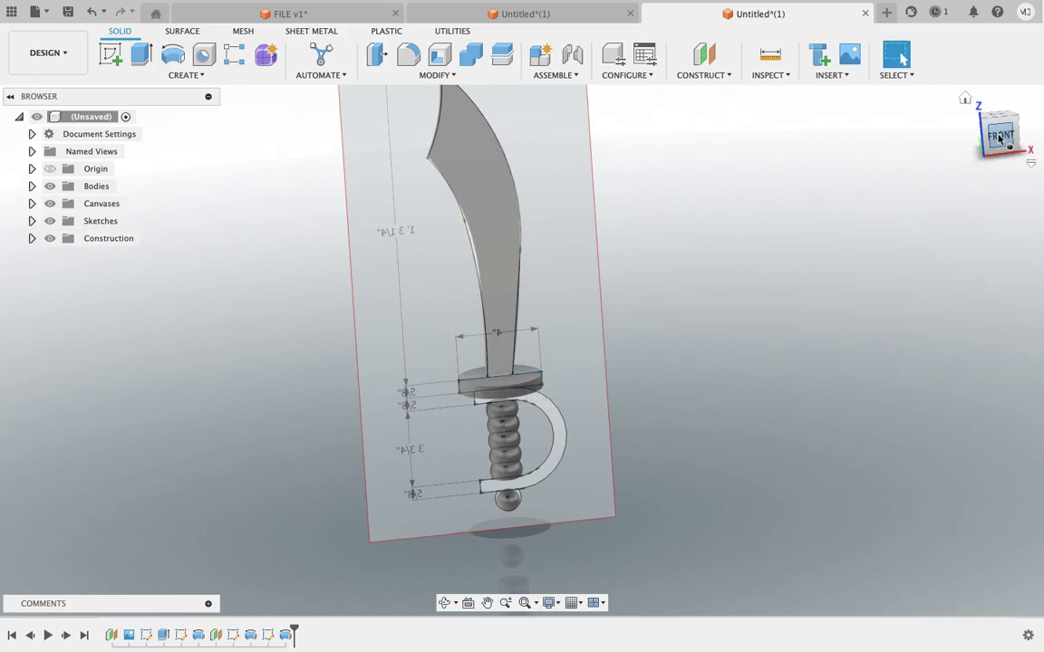
{"action": "left_click", "coordinate": [999, 137]}
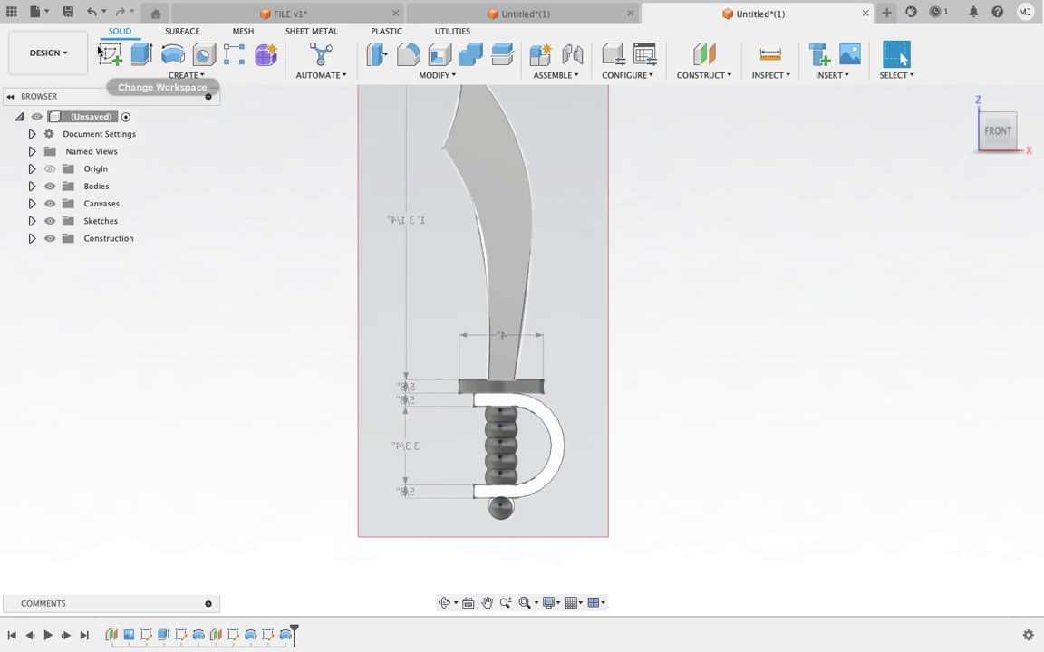
{"action": "left_click", "coordinate": [106, 54]}
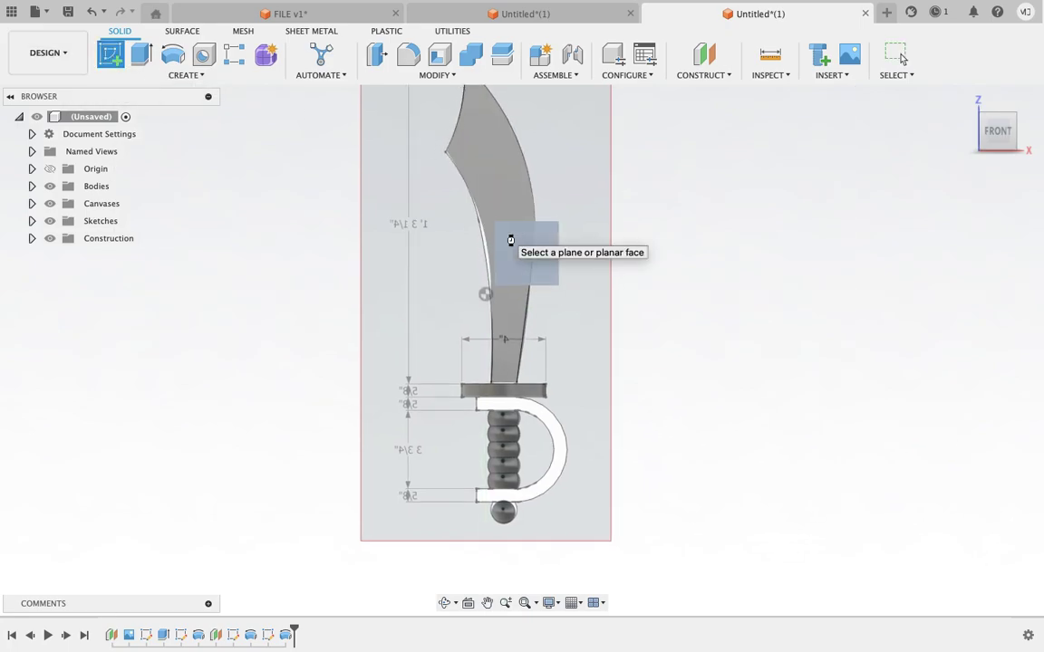
Start a sketch on the plane and draw a 2-point rectangle bar below the guard disc
{"action": "left_click", "coordinate": [510, 240]}
{"action": "scroll", "coordinate": [372, 394], "scroll_direction": "up", "scroll_amount": 1}
{"action": "scroll", "coordinate": [371, 394], "scroll_direction": "up", "scroll_amount": 3}
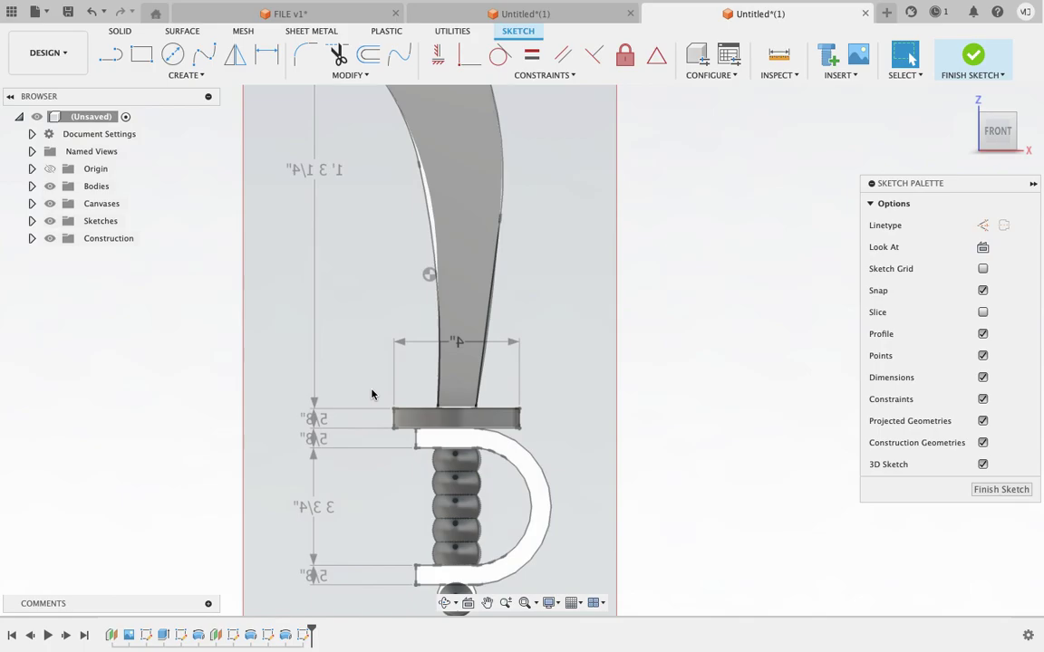
{"action": "left_click", "coordinate": [142, 55]}
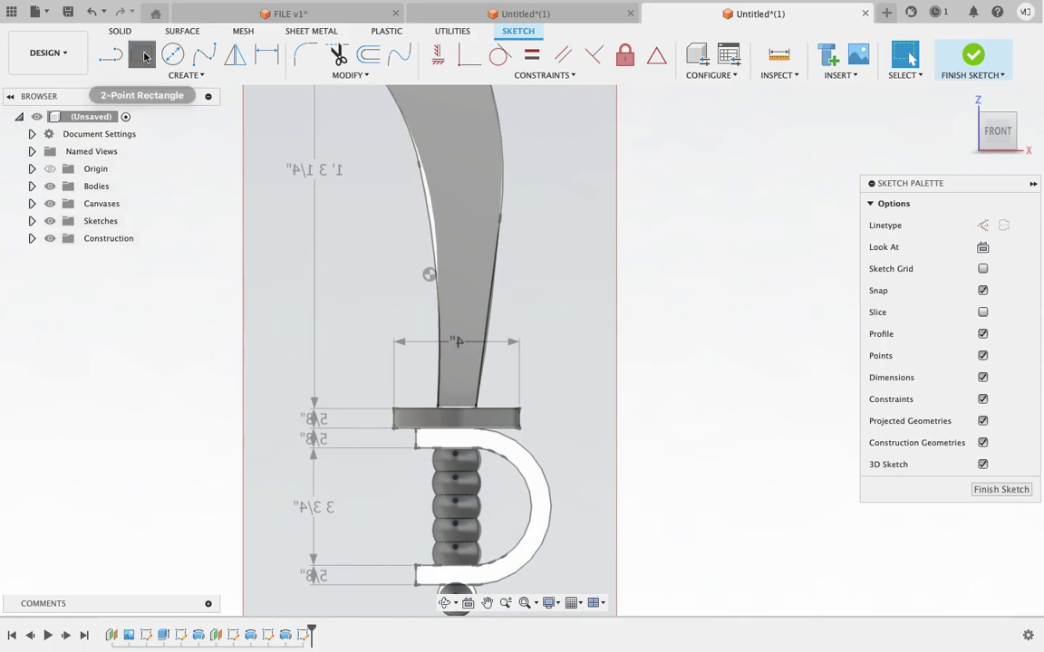
{"action": "left_click", "coordinate": [417, 429]}
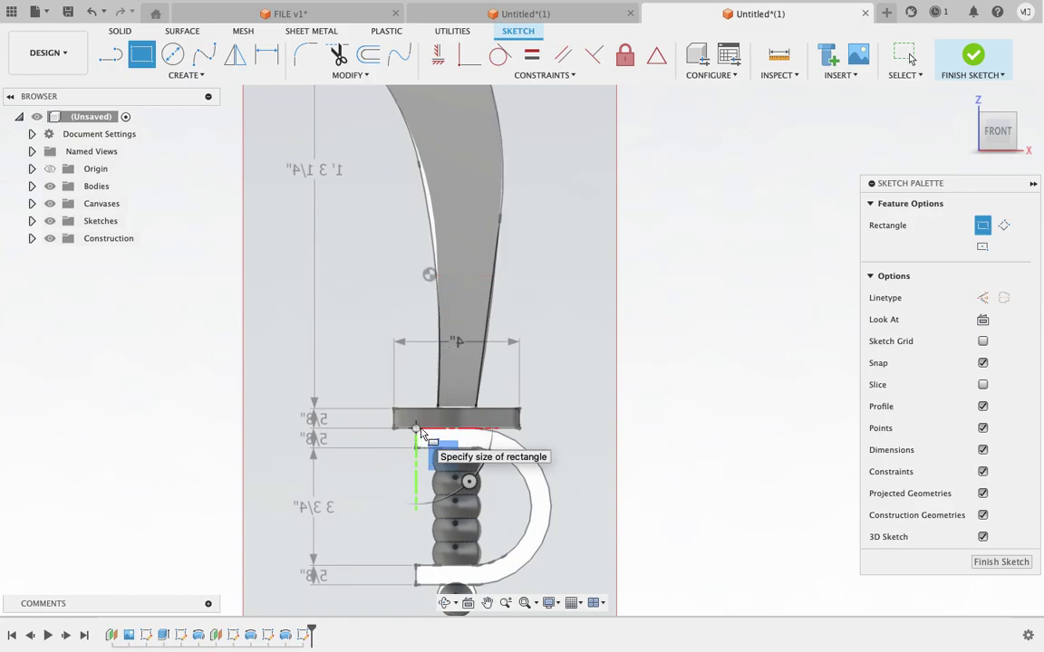
{"action": "left_click", "coordinate": [485, 450]}
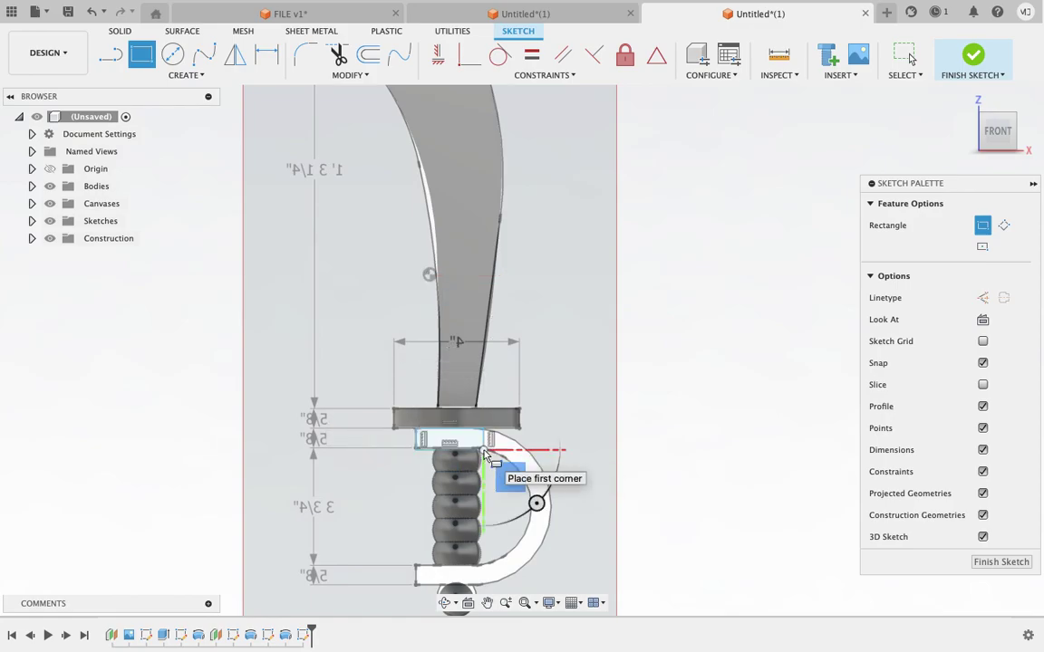
Trace a 3-point arc from the rectangle's corner down to the lower bar along the guard curve
{"action": "left_click", "coordinate": [145, 77]}
{"action": "mouse_move", "coordinate": [118, 137]}
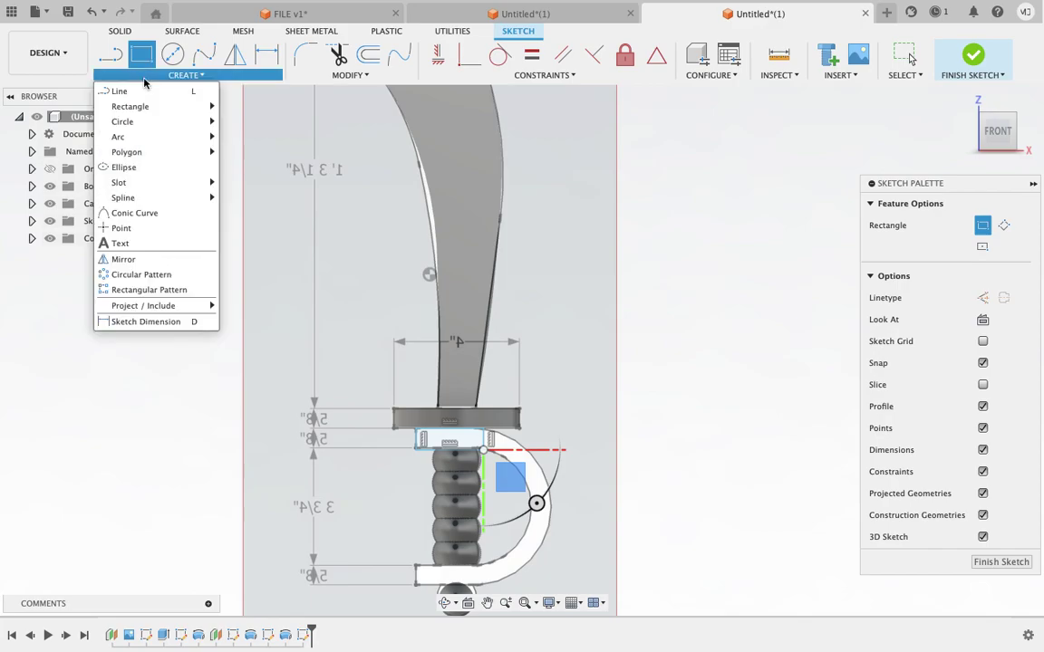
{"action": "left_click", "coordinate": [258, 138]}
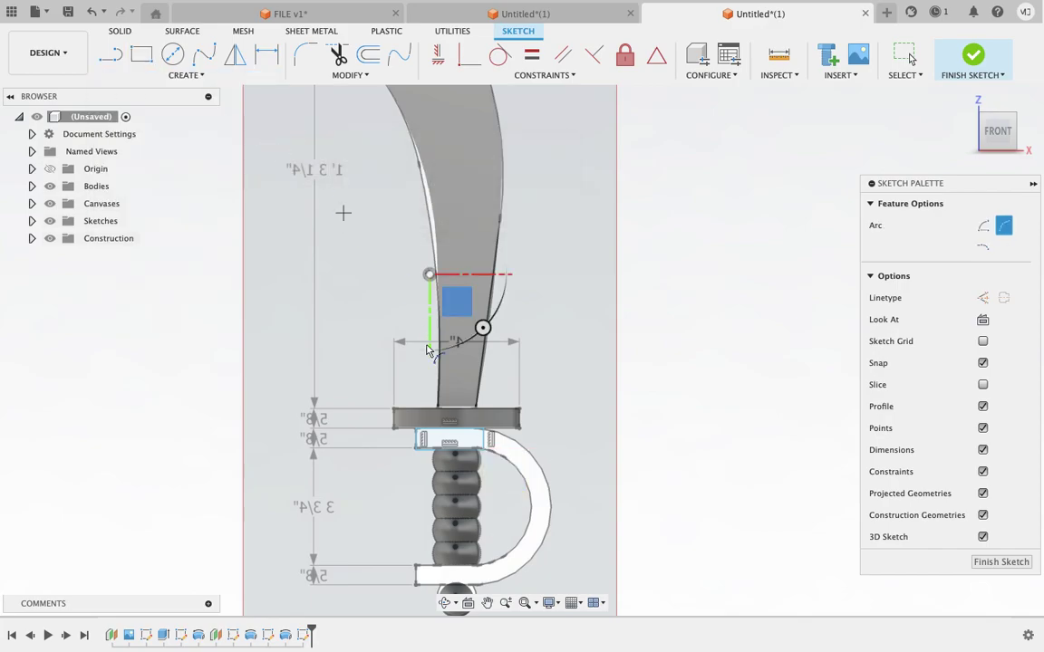
{"action": "scroll", "coordinate": [659, 403], "scroll_direction": "up", "scroll_amount": 2}
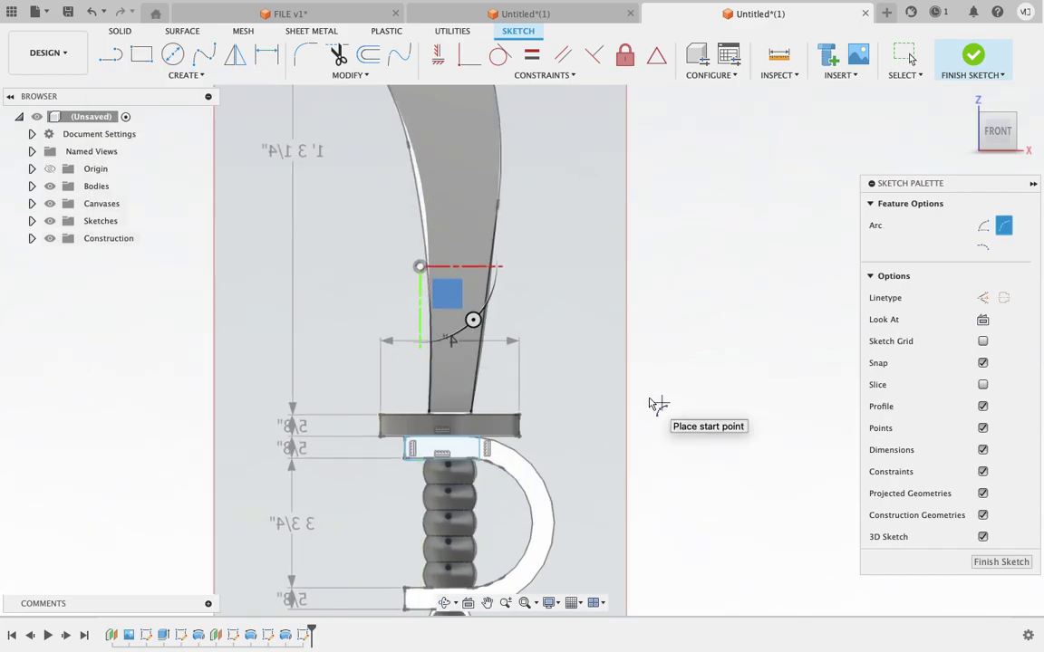
{"action": "scroll", "coordinate": [639, 412], "scroll_direction": "up", "scroll_amount": 3}
{"action": "left_click", "coordinate": [465, 466]}
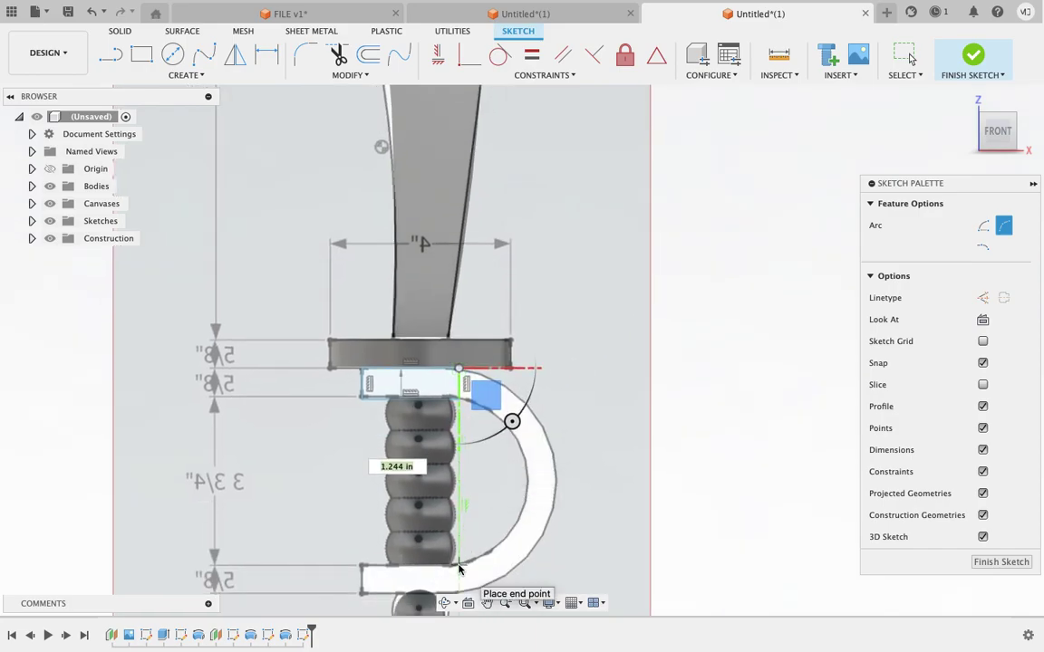
{"action": "left_click", "coordinate": [459, 568]}
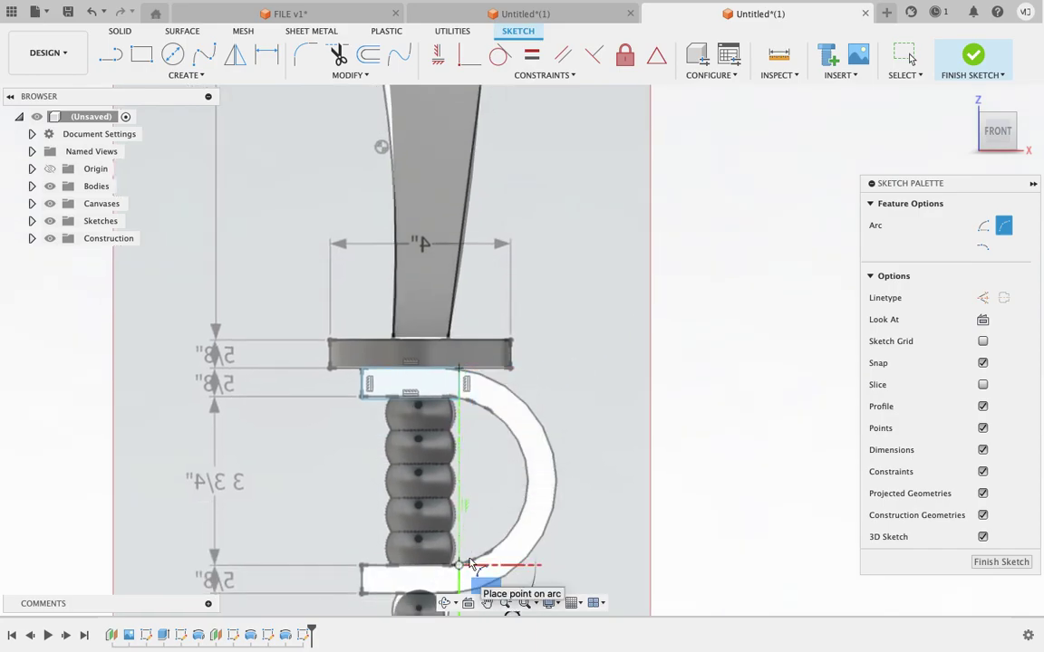
{"action": "left_click", "coordinate": [529, 531]}
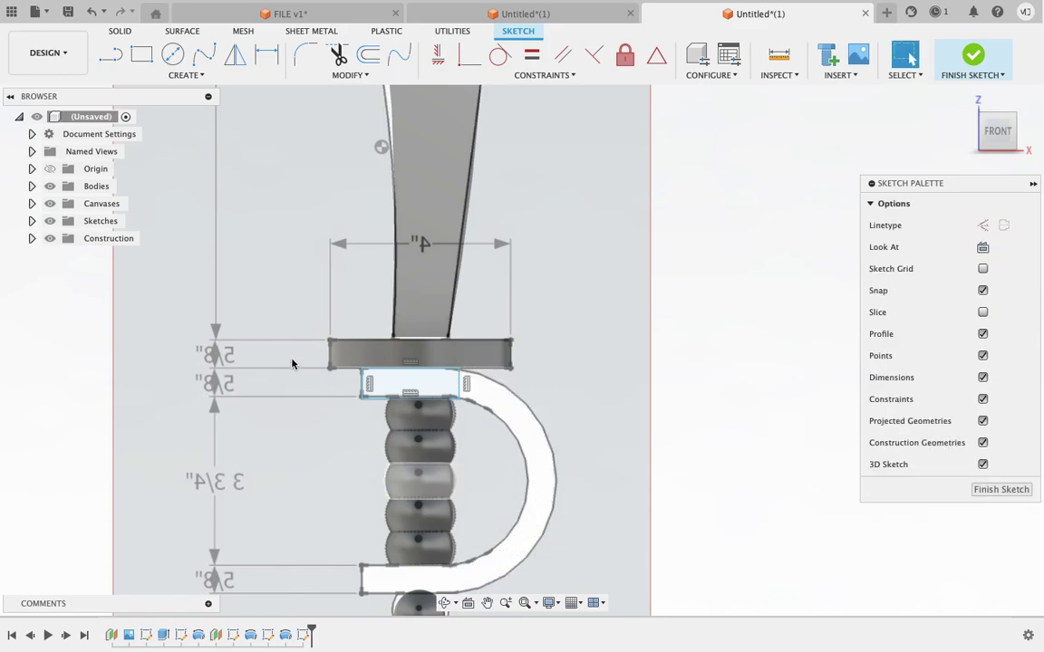
Trace the outer and inner knuckle-guard curves with two more 3-point arcs
{"action": "left_click", "coordinate": [184, 75]}
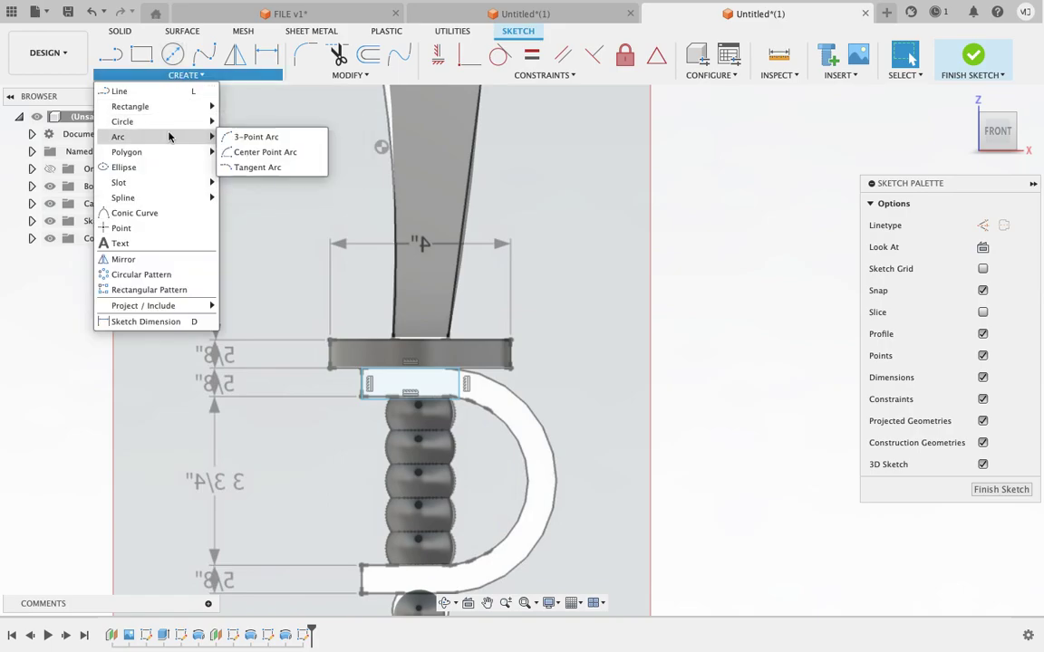
{"action": "left_click", "coordinate": [238, 138]}
{"action": "left_click", "coordinate": [461, 369]}
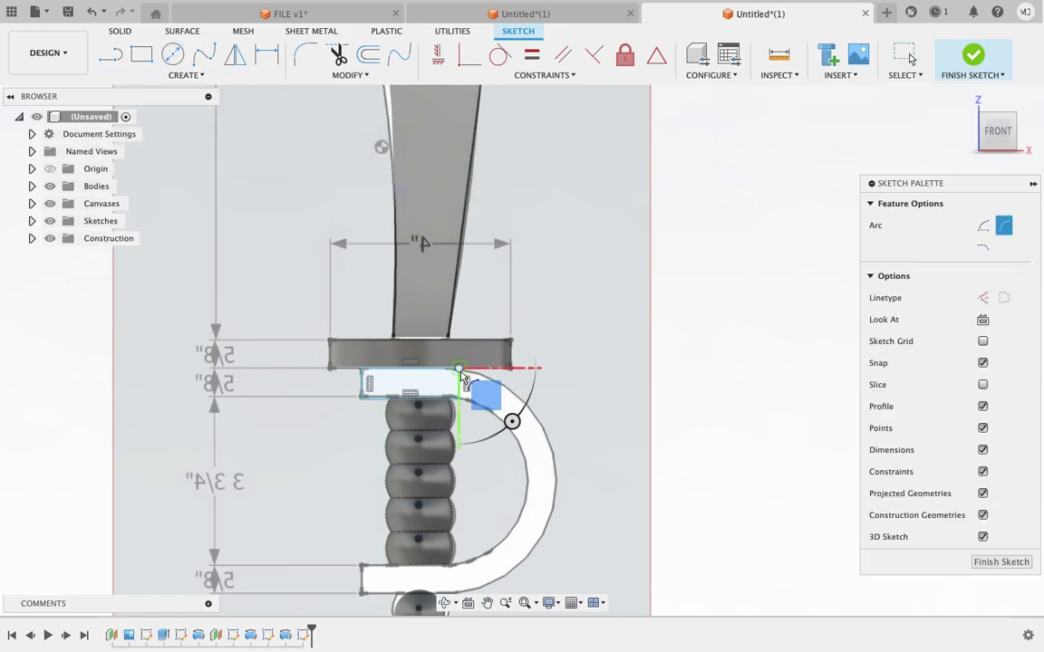
{"action": "left_click", "coordinate": [454, 604]}
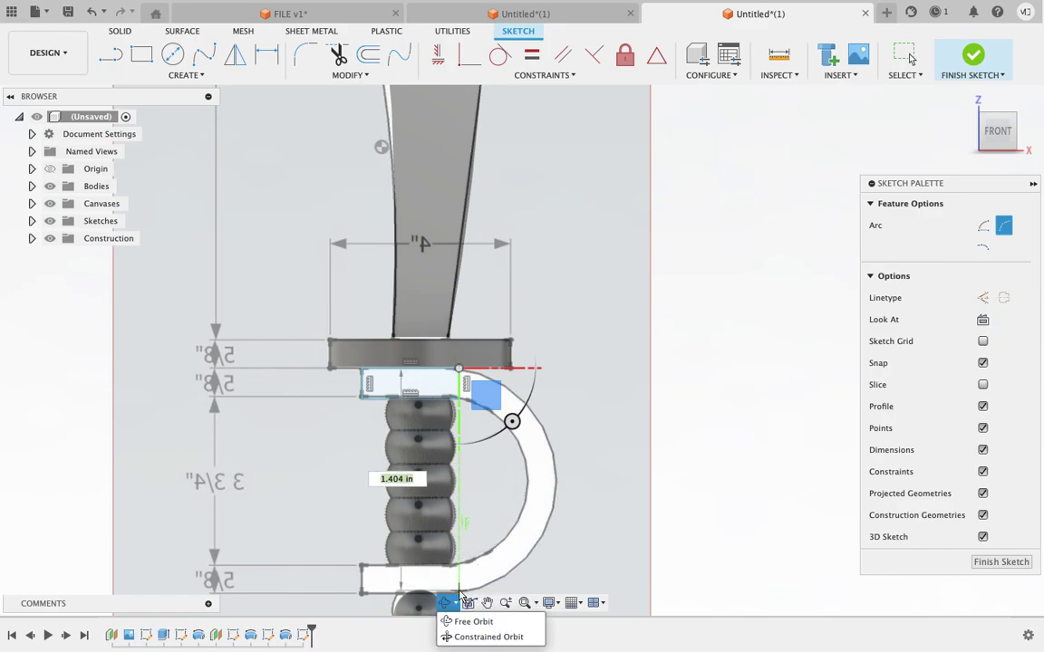
{"action": "left_click", "coordinate": [460, 591]}
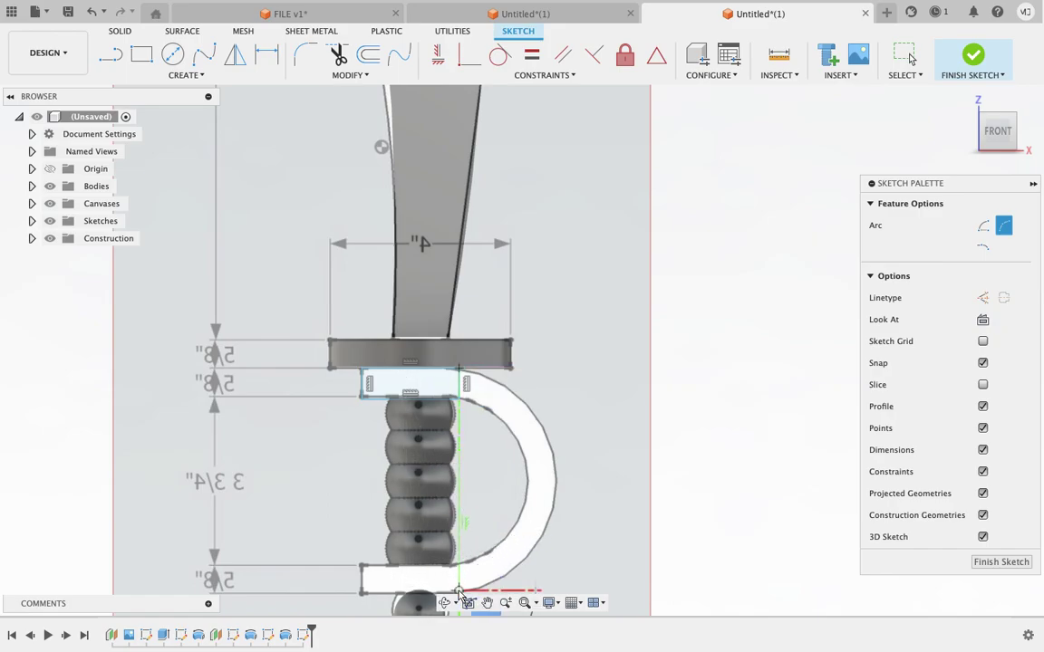
{"action": "left_click", "coordinate": [538, 545]}
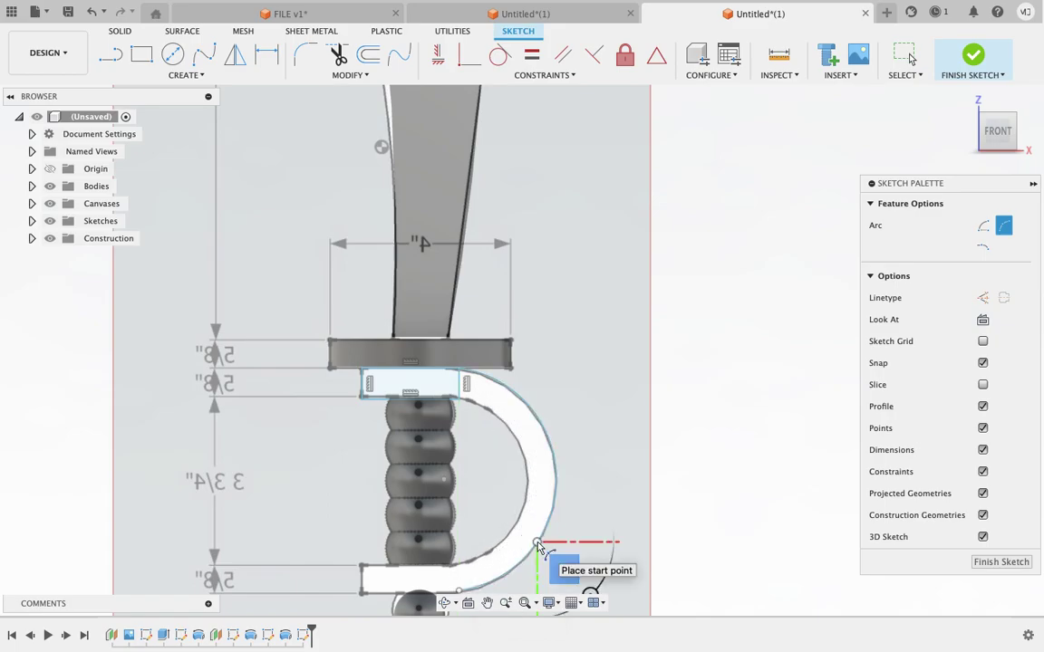
{"action": "left_click", "coordinate": [458, 401]}
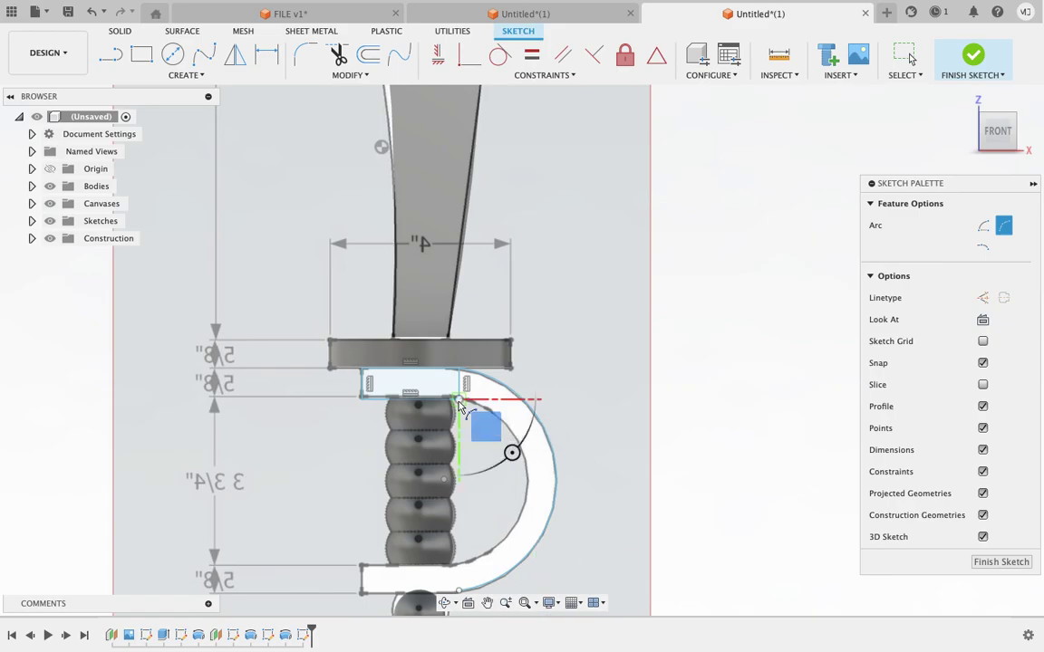
{"action": "left_click", "coordinate": [459, 566]}
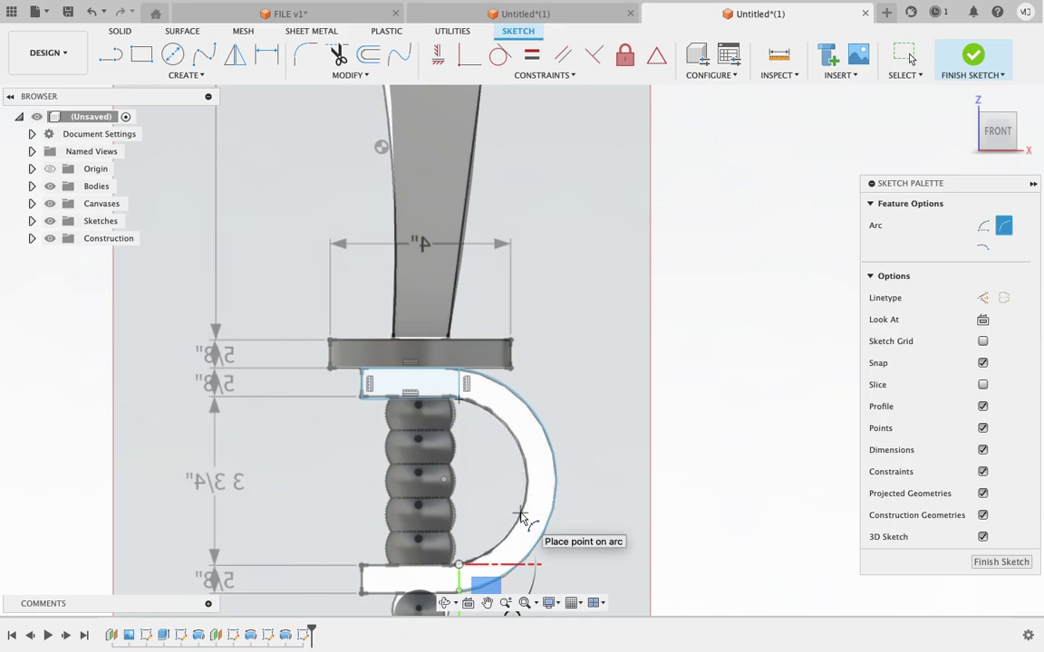
{"action": "left_click", "coordinate": [521, 517]}
{"action": "scroll", "coordinate": [522, 518], "scroll_direction": "down", "scroll_amount": 2}
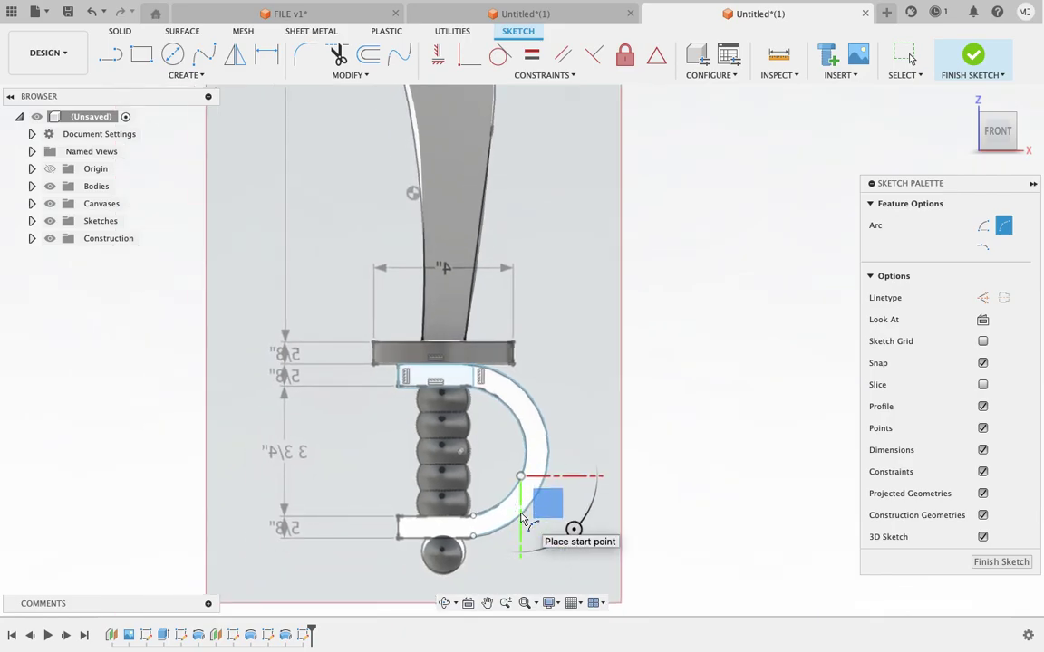
Draw lines closing the lower bar beside the pommel onto the existing endpoint, then finish the sketch
{"action": "left_click", "coordinate": [112, 57]}
{"action": "left_click", "coordinate": [473, 521]}
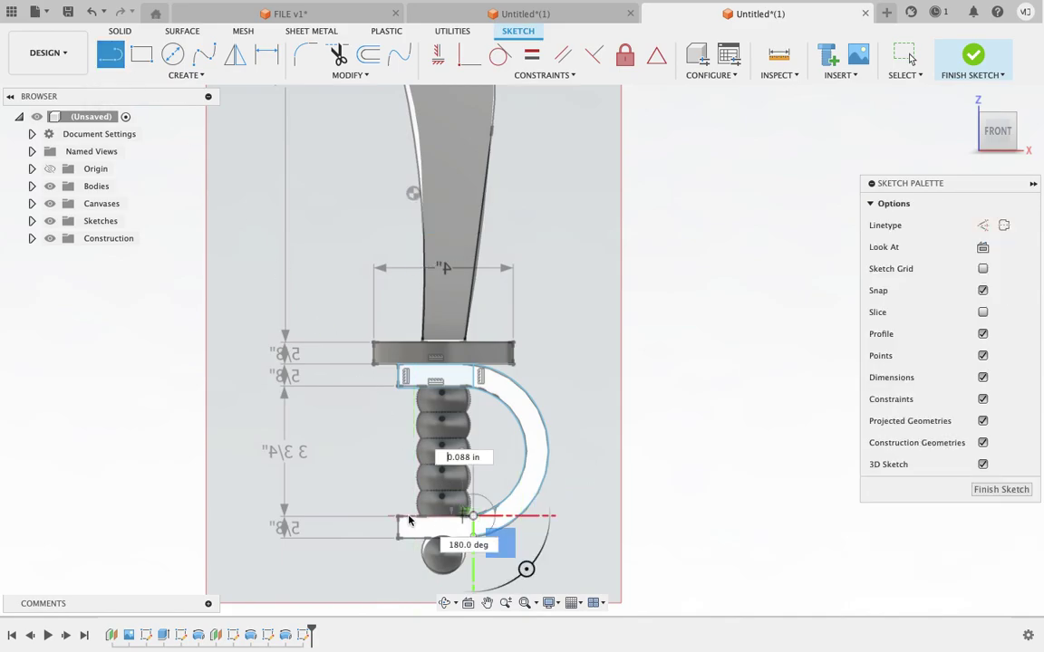
{"action": "left_click", "coordinate": [398, 518]}
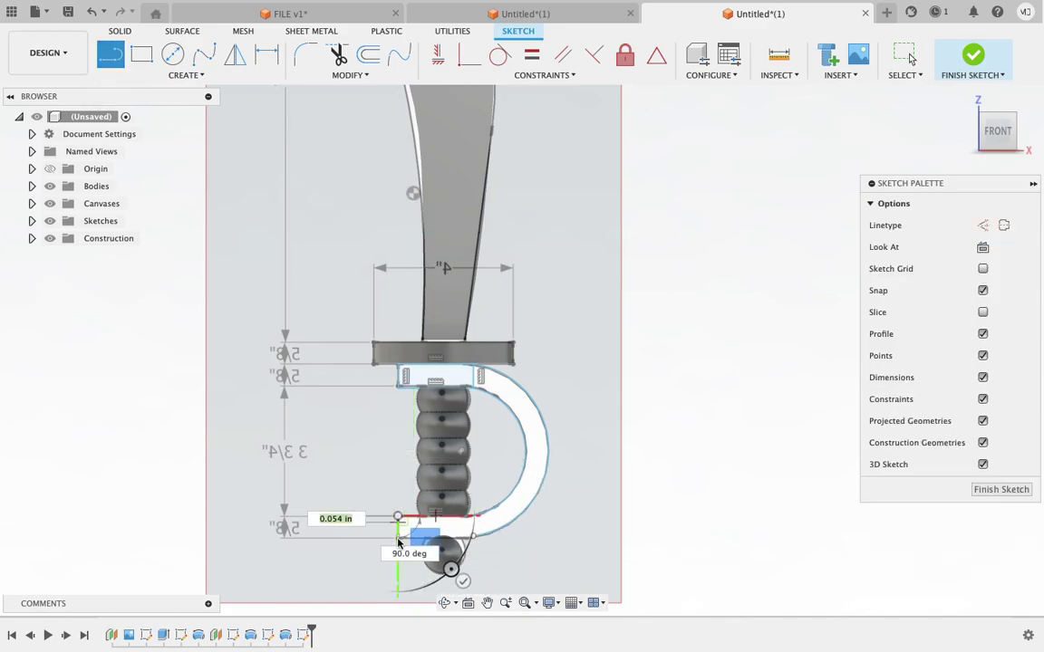
{"action": "left_click_drag", "start_coordinate": [398, 517], "coordinate": [472, 538]}
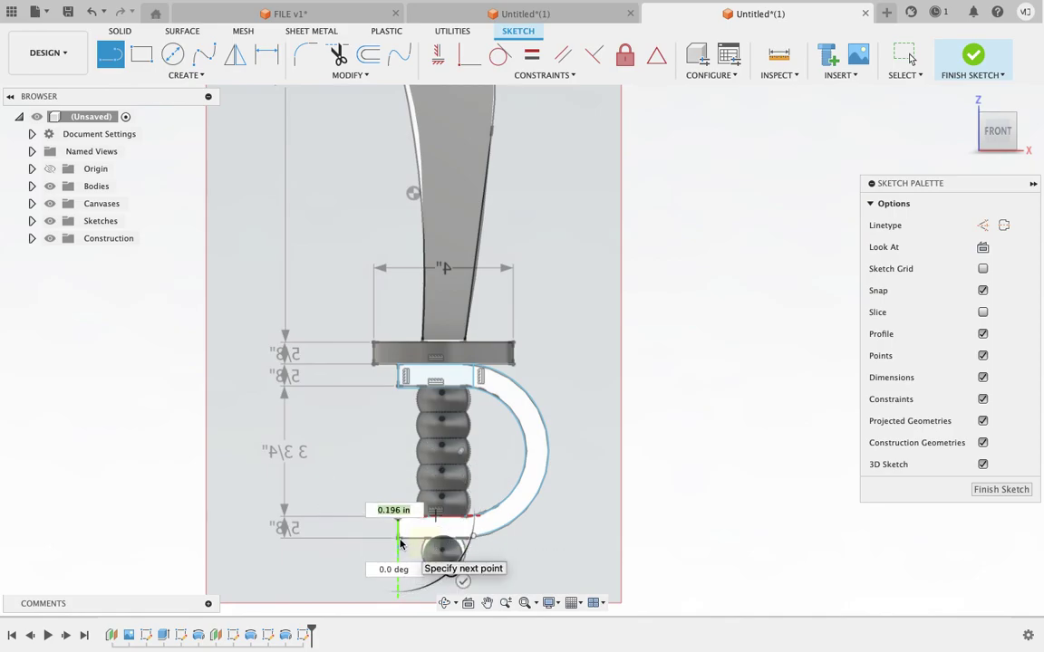
{"action": "scroll", "coordinate": [401, 544], "scroll_direction": "up", "scroll_amount": 2}
{"action": "scroll", "coordinate": [401, 543], "scroll_direction": "down", "scroll_amount": 1}
{"action": "scroll", "coordinate": [396, 517], "scroll_direction": "up", "scroll_amount": 1}
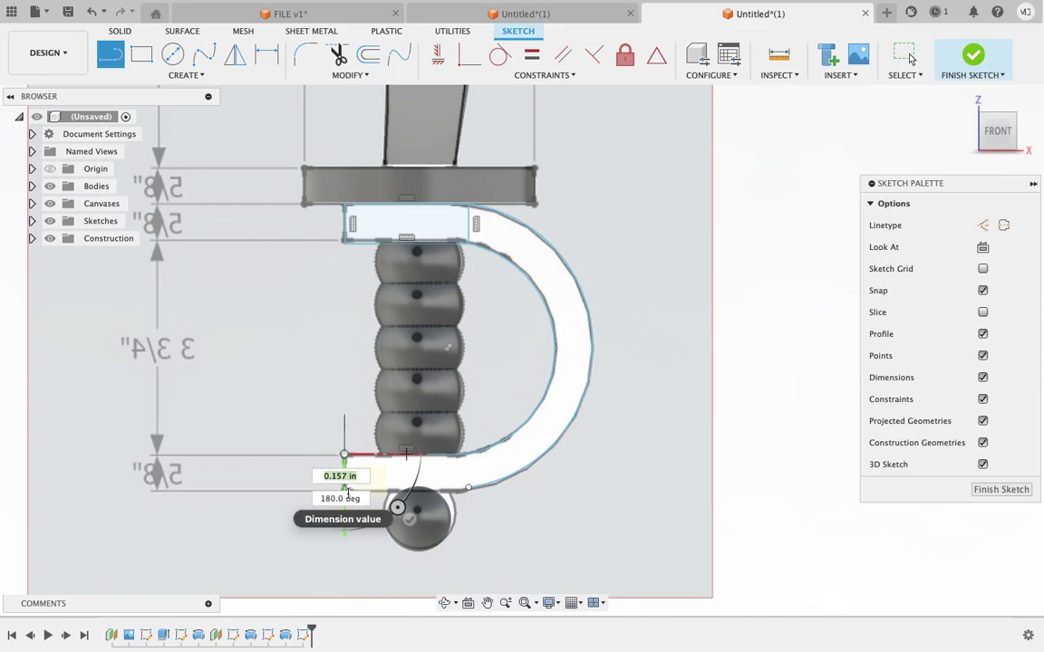
{"action": "left_click", "coordinate": [343, 494]}
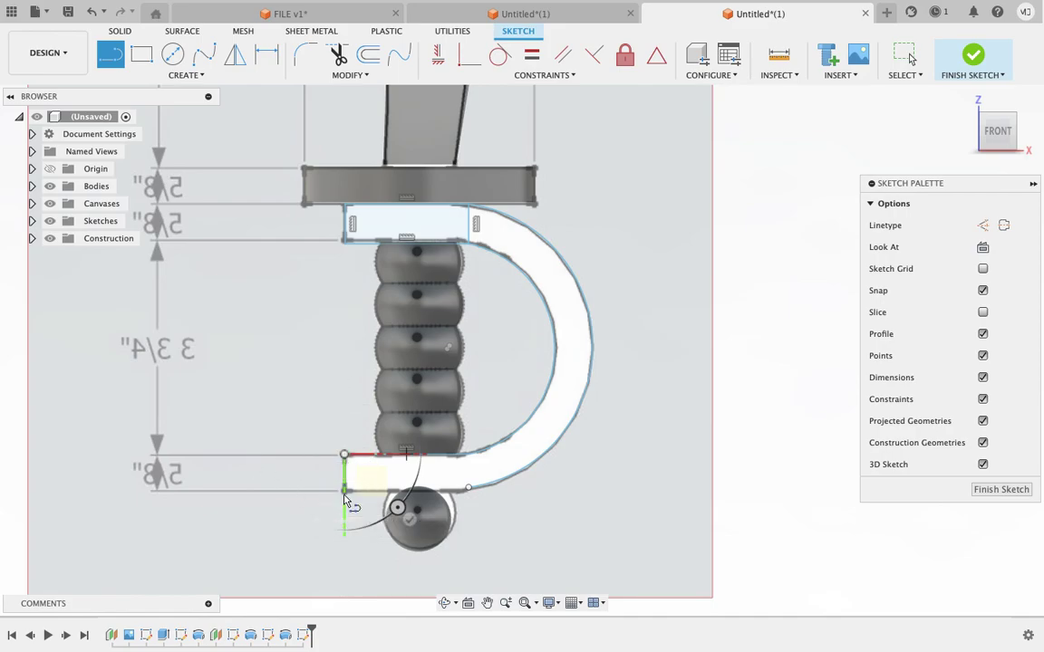
{"action": "left_click", "coordinate": [468, 487]}
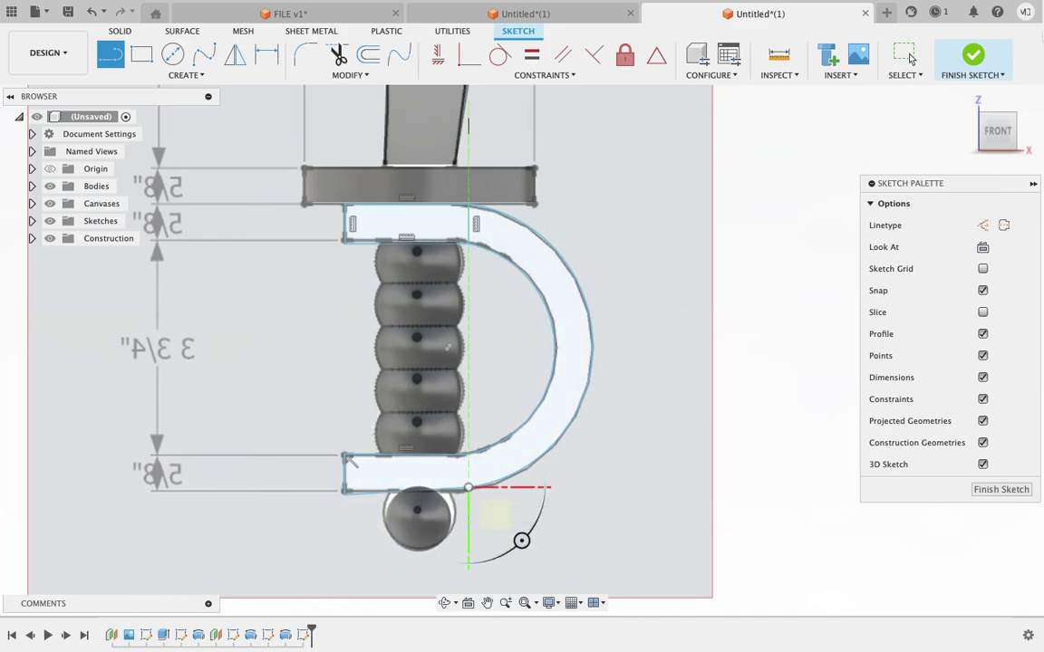
{"action": "left_click", "coordinate": [974, 56]}
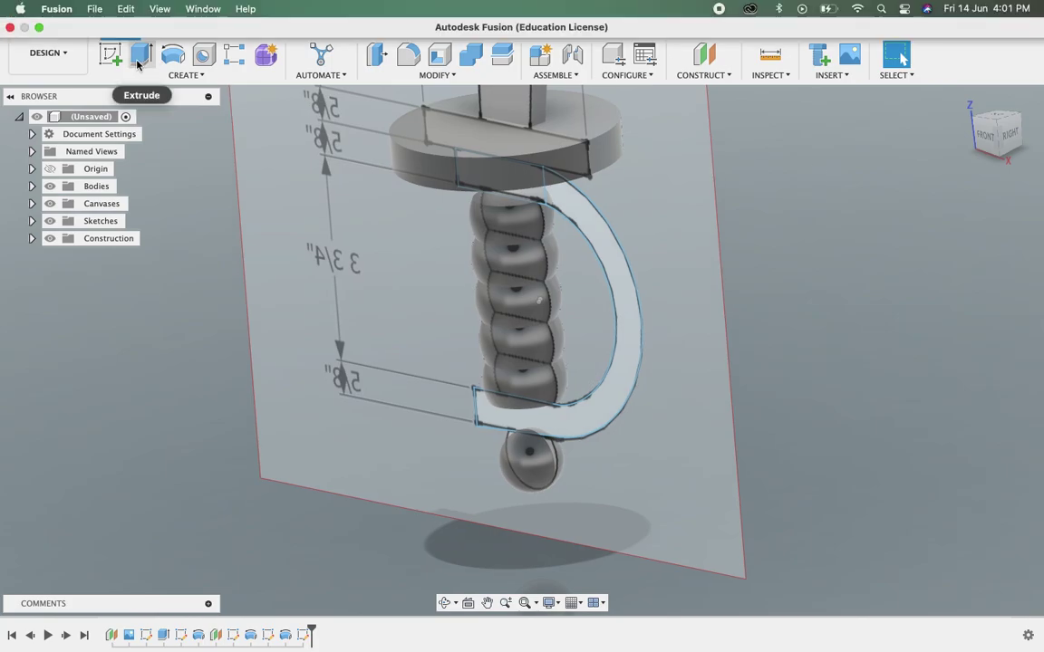
Extrude both knuckle-guard profiles 0.10 in symmetric, joined to the sword, and hide the reference canvas
{"action": "left_click", "coordinate": [138, 64]}
{"action": "left_click", "coordinate": [543, 222]}
{"action": "left_click", "coordinate": [530, 192]}
{"action": "middle_click_drag", "start_coordinate": [646, 156], "coordinate": [644, 181], "text": "shift"}
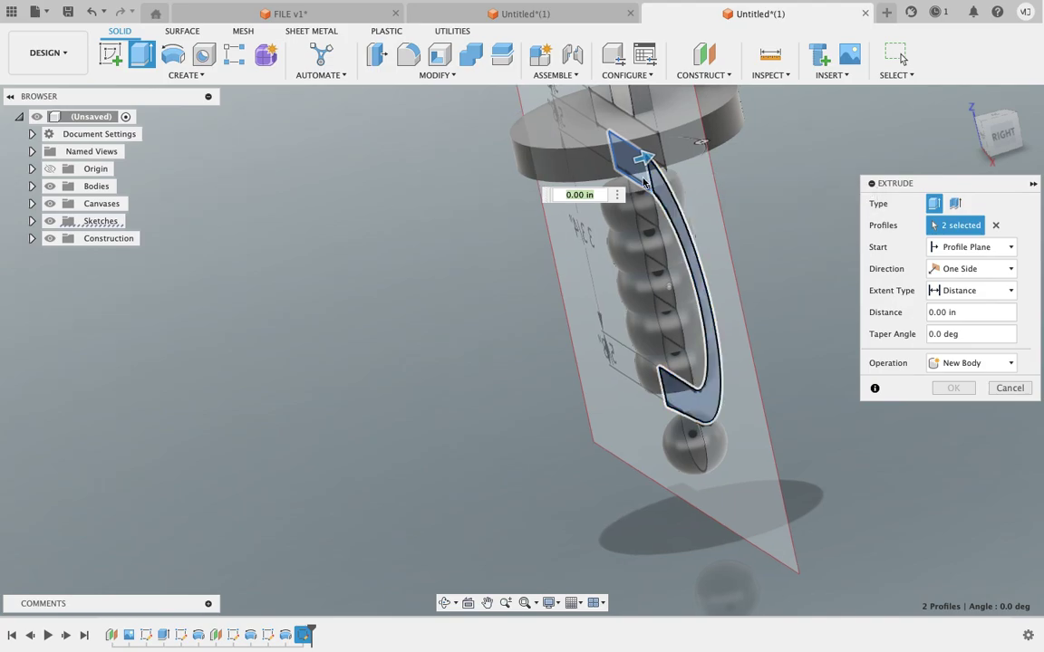
{"action": "left_click", "coordinate": [938, 270]}
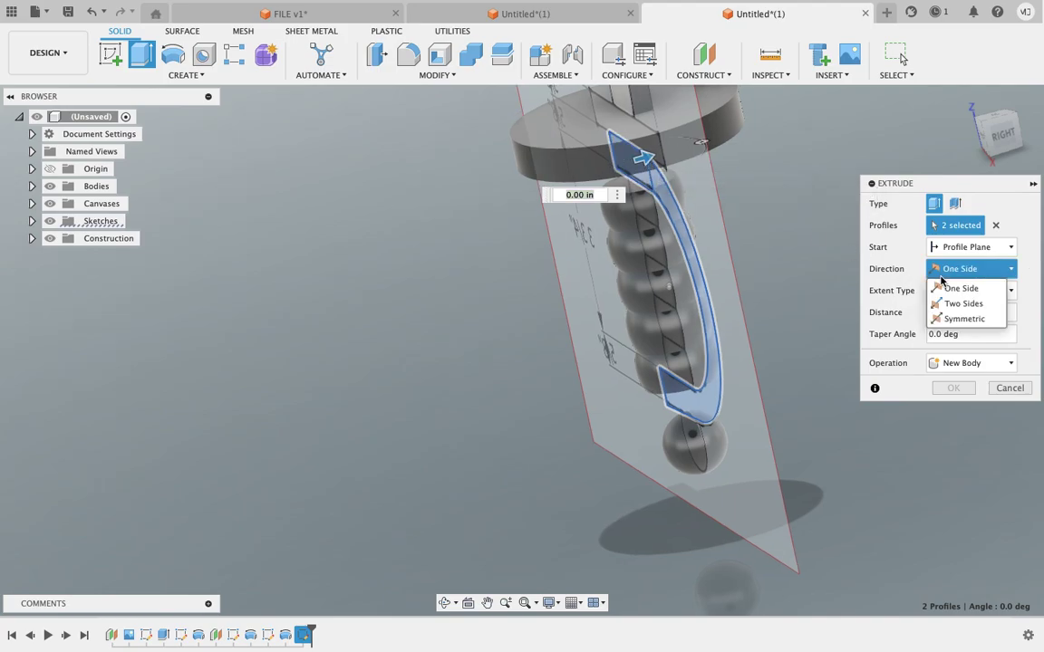
{"action": "left_click", "coordinate": [951, 319]}
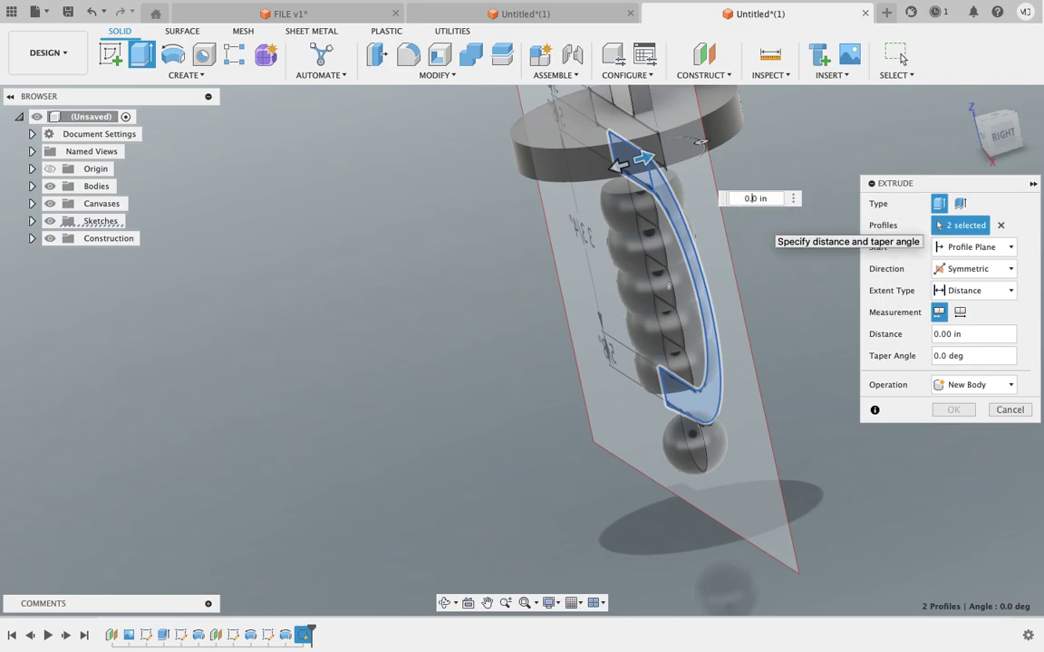
{"action": "type", "text": "0.1"}
{"action": "key", "text": "Return"}
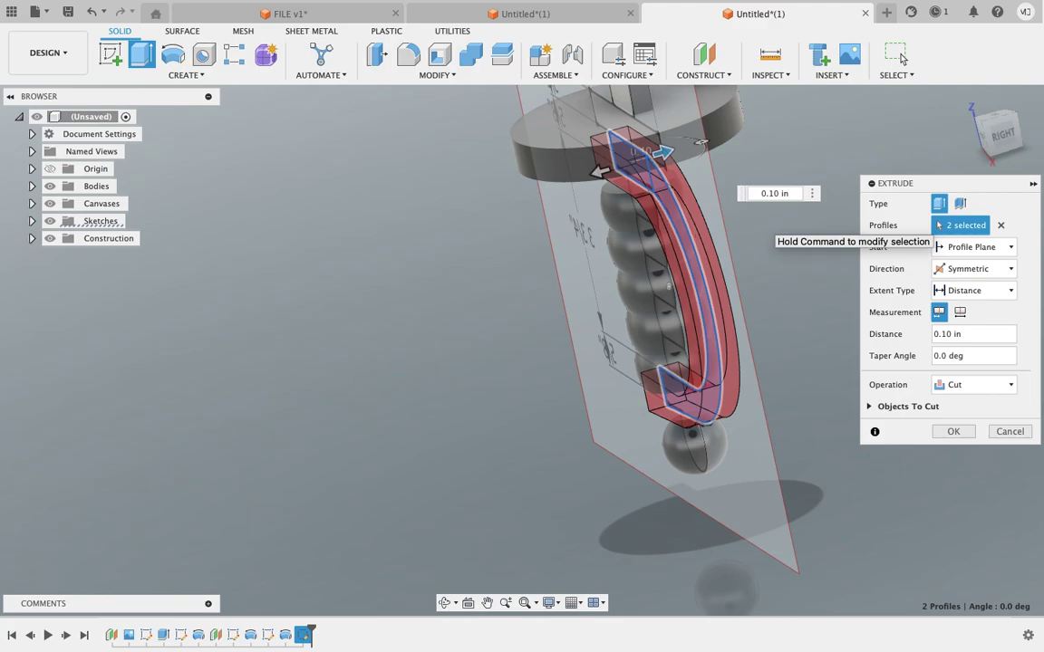
{"action": "left_click", "coordinate": [961, 384]}
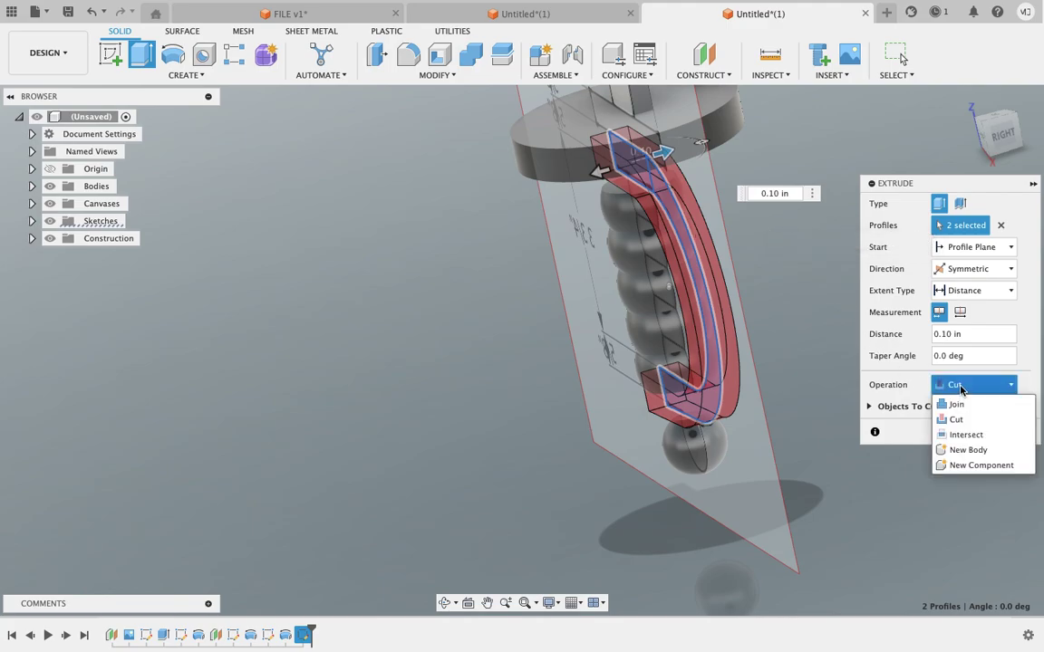
{"action": "left_click", "coordinate": [893, 402]}
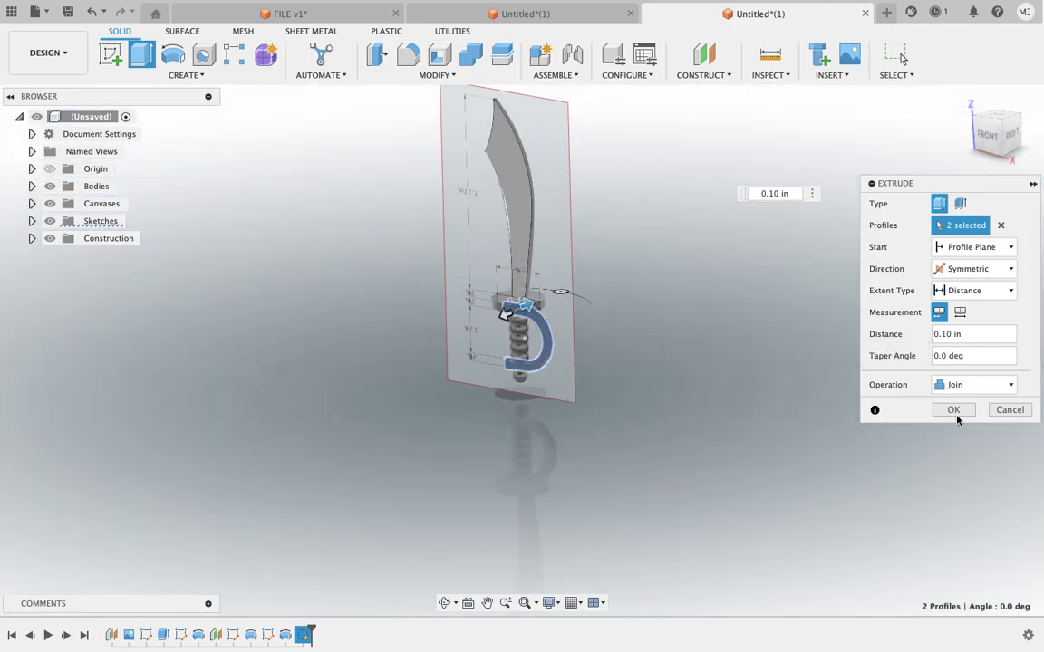
{"action": "left_click", "coordinate": [953, 410]}
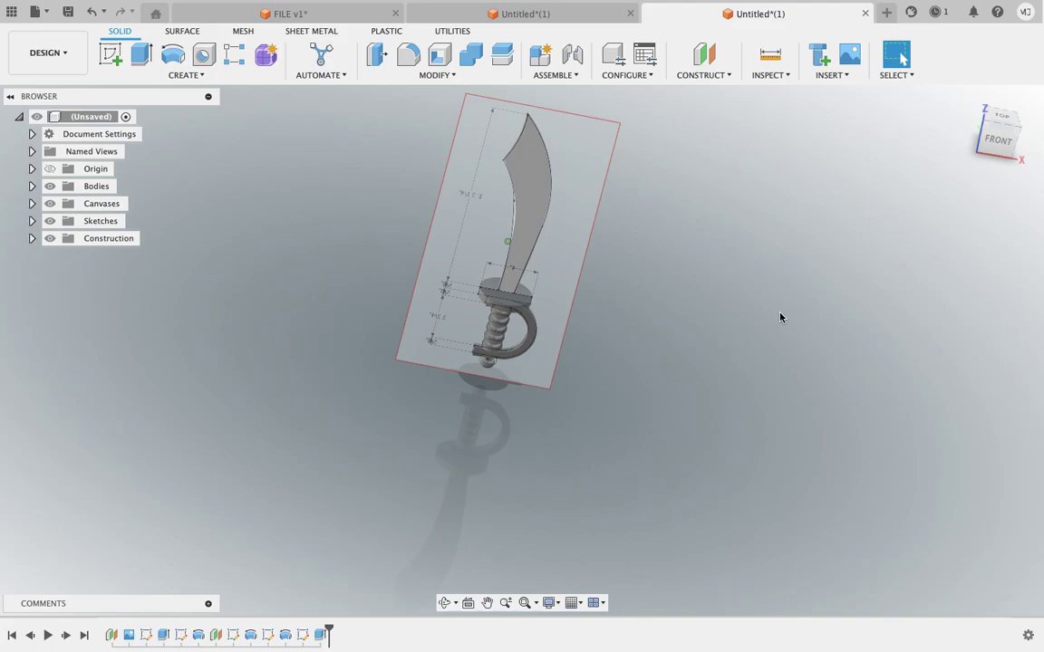
{"action": "left_click", "coordinate": [50, 203]}
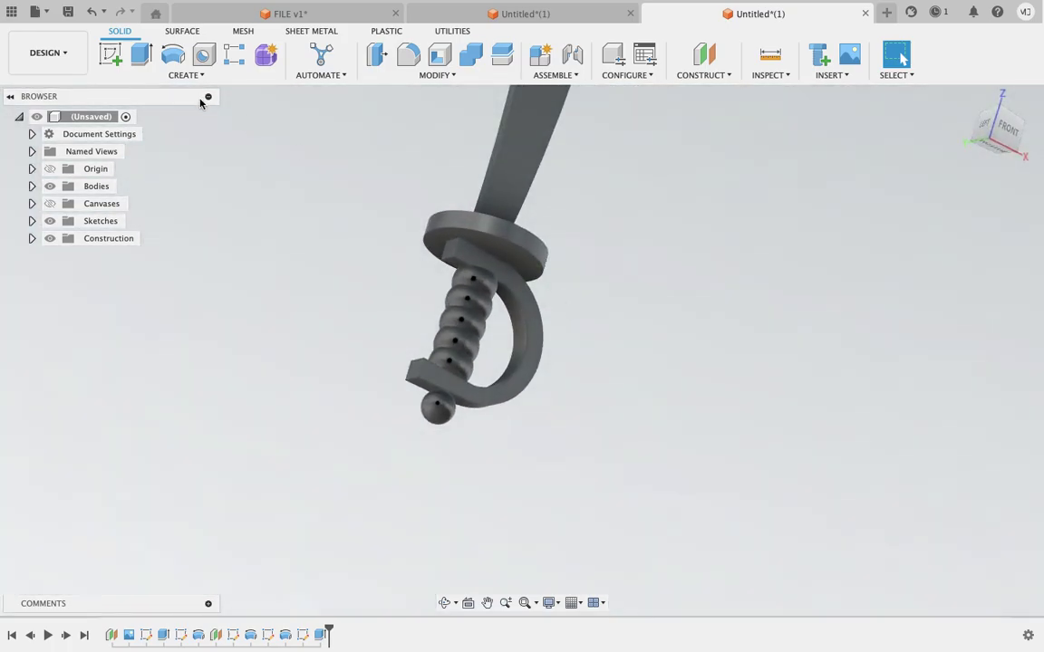
Extrude-cut the small face beneath the guard disc 0.20 in into the hilt
{"action": "left_click", "coordinate": [141, 55]}
{"action": "left_click", "coordinate": [452, 253]}
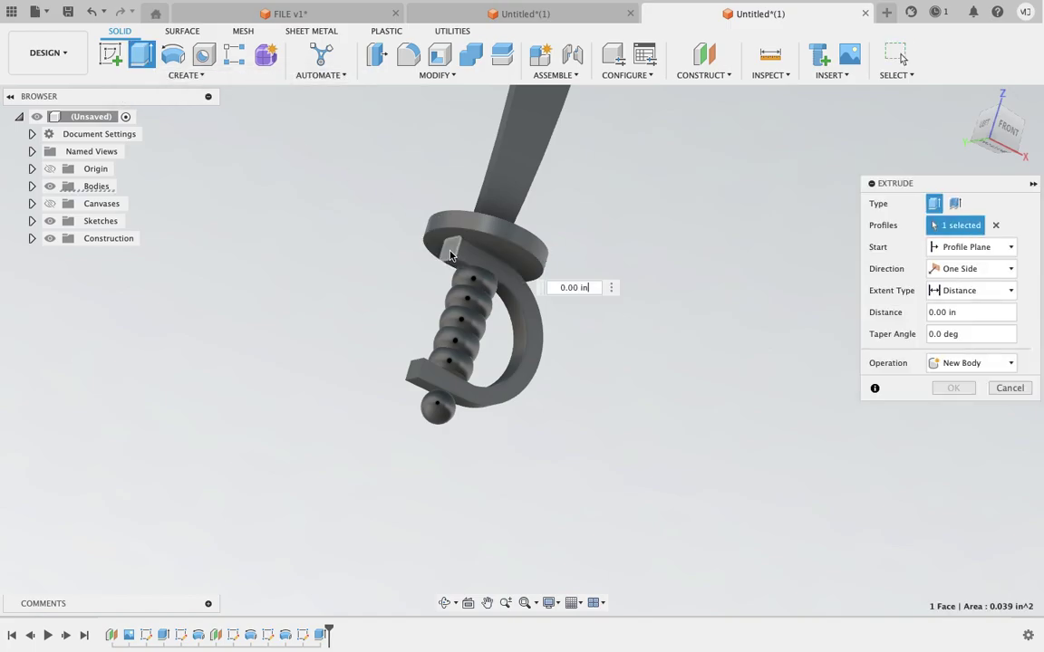
{"action": "left_click_drag", "start_coordinate": [431, 231], "coordinate": [456, 255]}
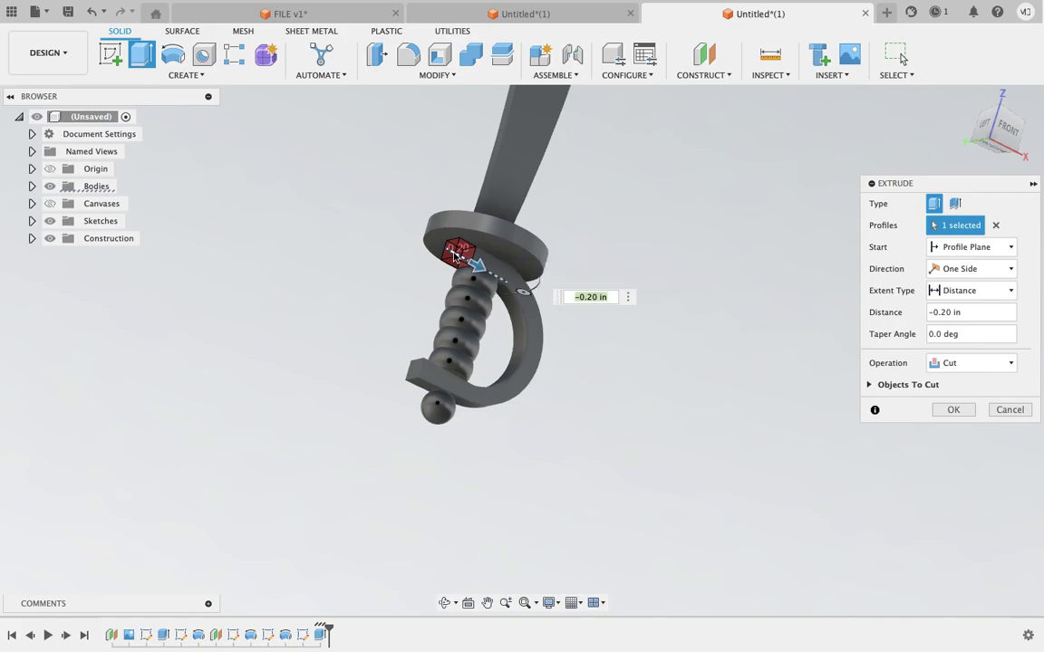
{"action": "left_click", "coordinate": [956, 410]}
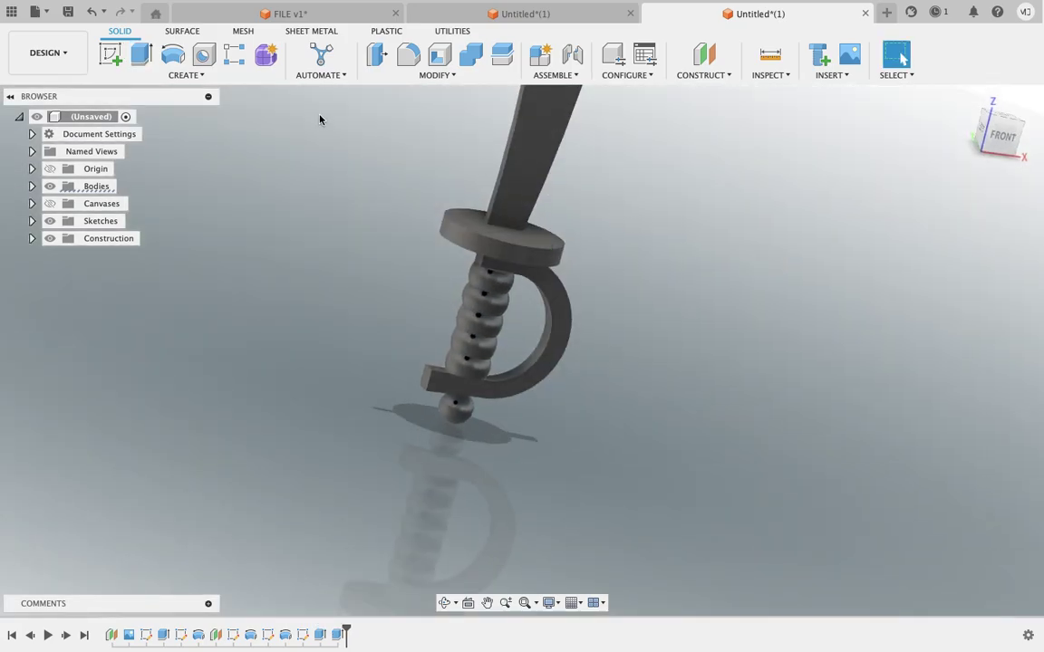
Extrude-cut the profile at the knuckle guard's lower end 0.20 in near the pommel
{"action": "left_click", "coordinate": [141, 54]}
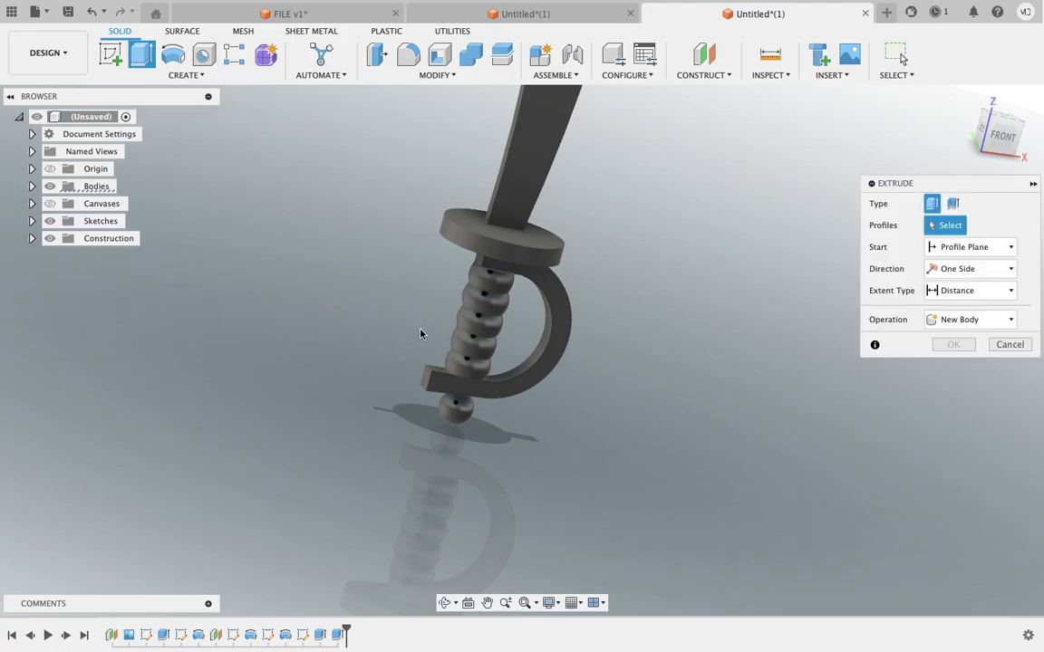
{"action": "left_click", "coordinate": [427, 381]}
{"action": "mouse_move", "coordinate": [427, 381]}
{"action": "middle_mouse_down", "text": "shift"}
{"action": "mouse_move", "coordinate": [361, 384]}
{"action": "mouse_move", "coordinate": [317, 468]}
{"action": "middle_mouse_up", "text": "shift"}
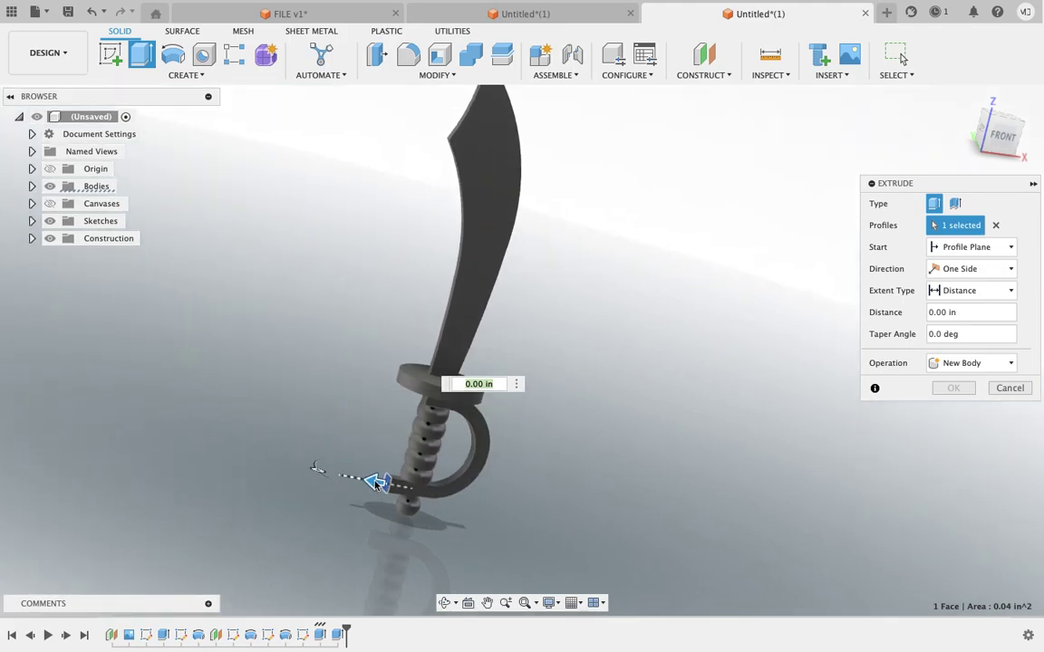
{"action": "left_click_drag", "start_coordinate": [376, 483], "coordinate": [388, 483]}
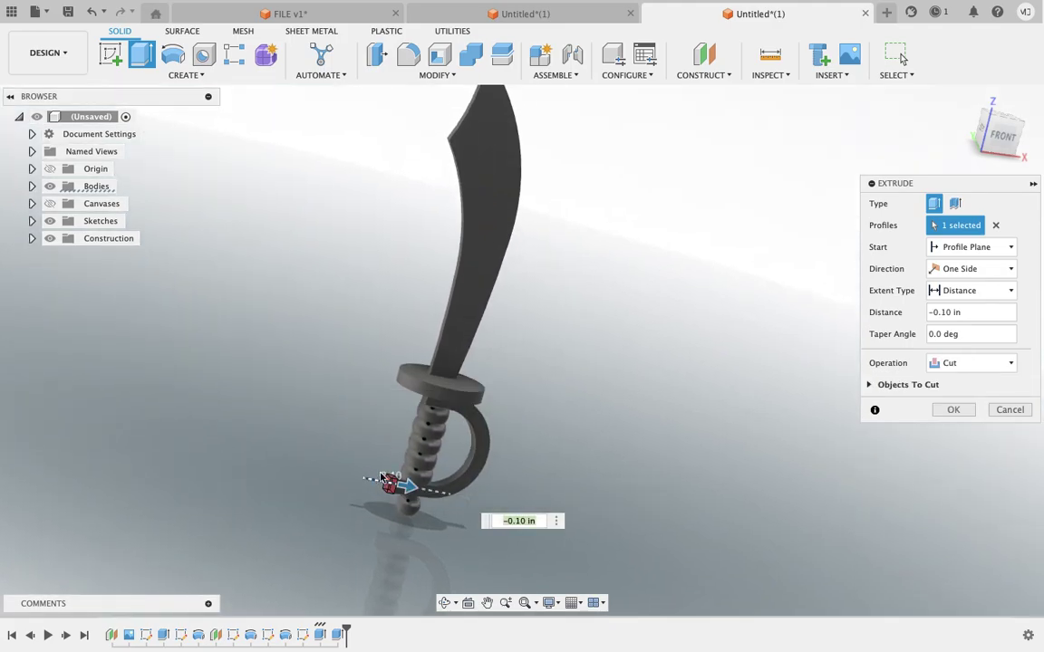
{"action": "middle_click_drag", "start_coordinate": [361, 363], "coordinate": [361, 364], "text": "shift"}
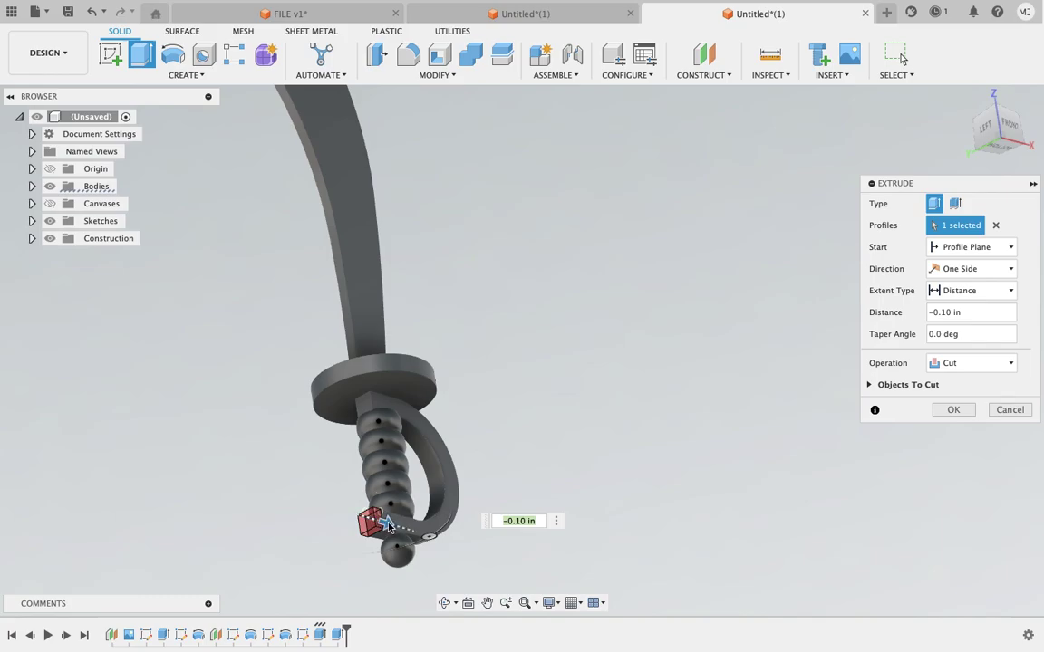
{"action": "left_click_drag", "start_coordinate": [390, 524], "coordinate": [394, 525]}
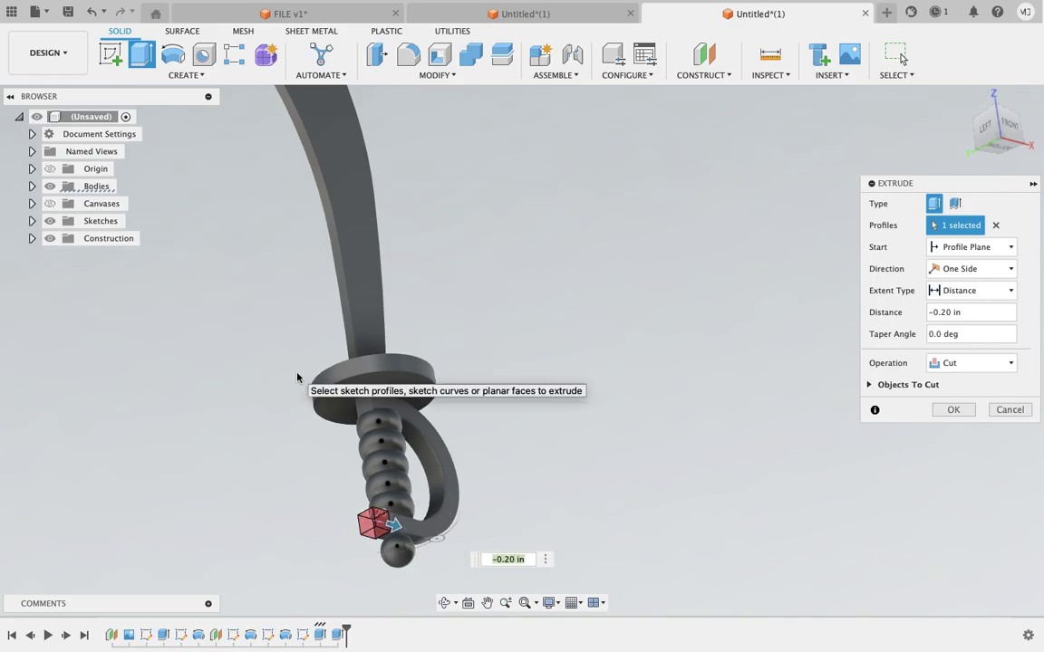
{"action": "middle_click_drag", "start_coordinate": [297, 373], "coordinate": [296, 372], "text": "shift"}
{"action": "left_click", "coordinate": [953, 411]}
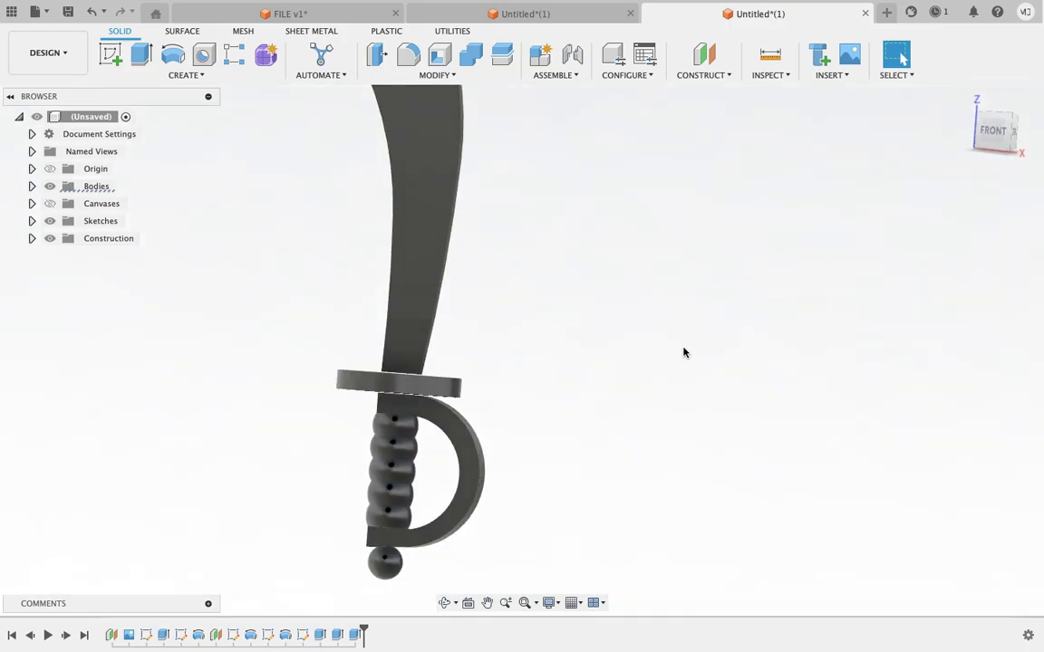
{"action": "scroll", "coordinate": [685, 352], "scroll_direction": "down", "scroll_amount": 2}
Window-select all the sword's bodies and join them with Combine
{"action": "scroll", "coordinate": [684, 353], "scroll_direction": "down", "scroll_amount": 1}
{"action": "scroll", "coordinate": [684, 352], "scroll_direction": "down", "scroll_amount": 2}
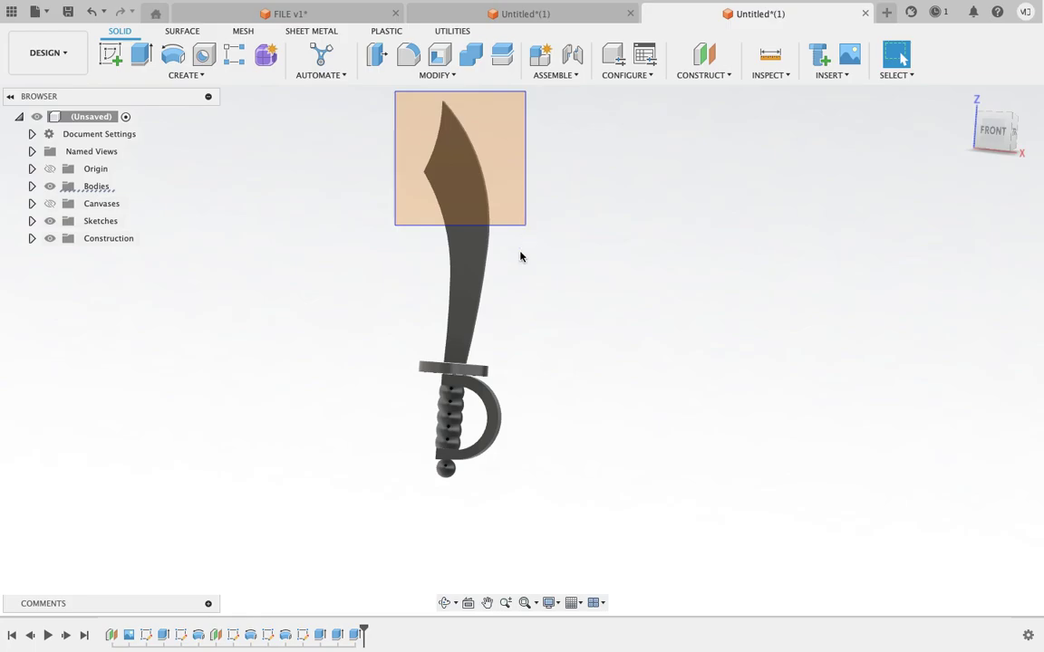
{"action": "left_click_drag", "start_coordinate": [492, 143], "coordinate": [517, 510]}
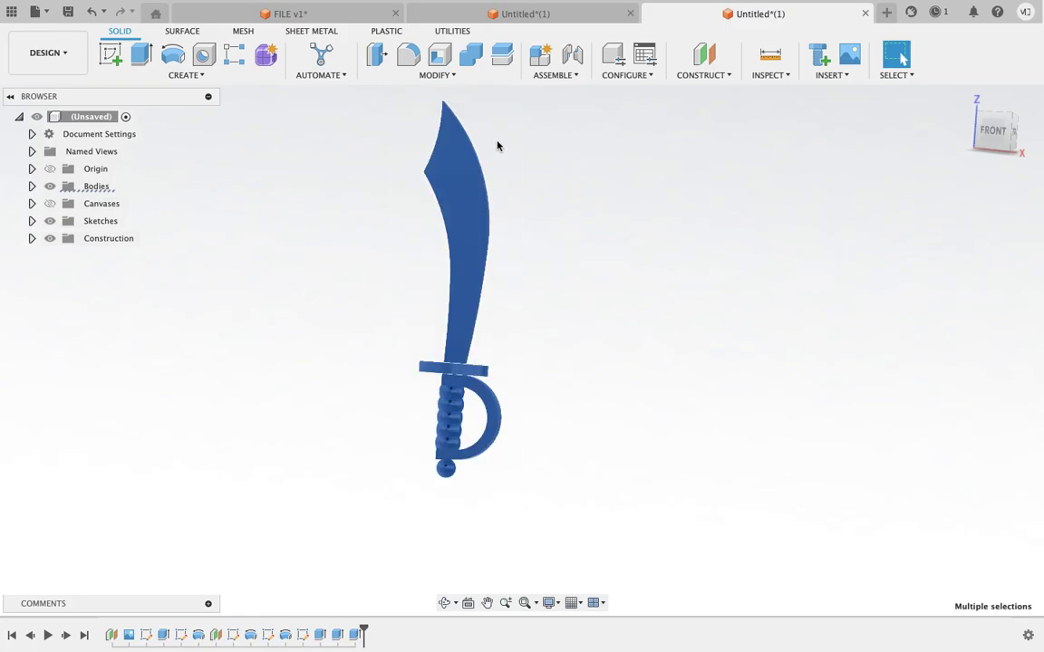
{"action": "left_click", "coordinate": [470, 67]}
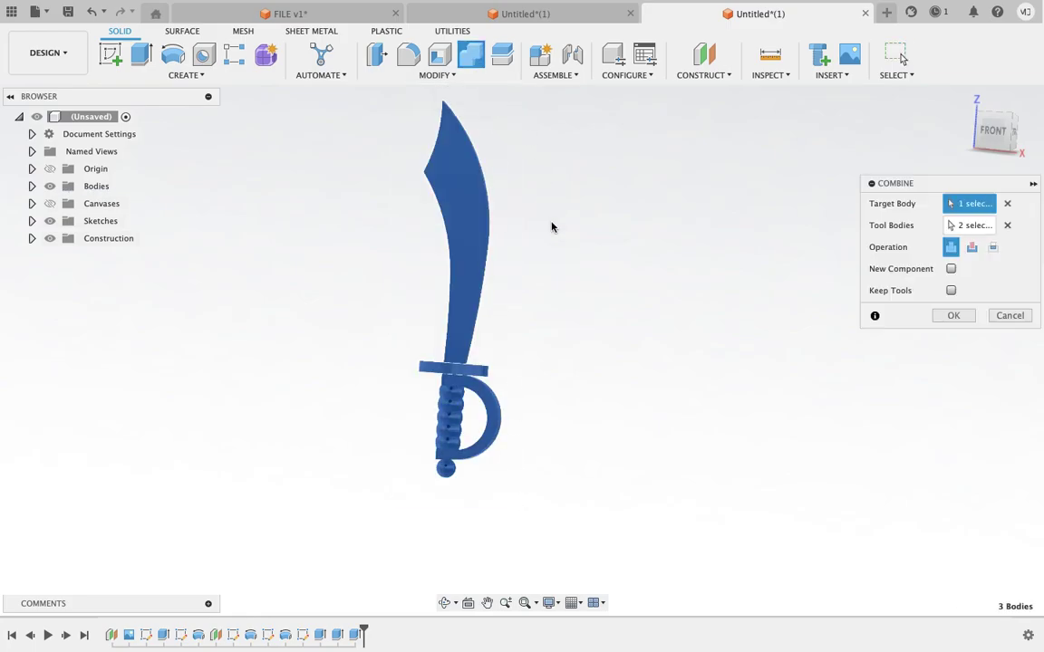
{"action": "middle_click_drag", "start_coordinate": [552, 227], "coordinate": [552, 227], "text": "shift"}
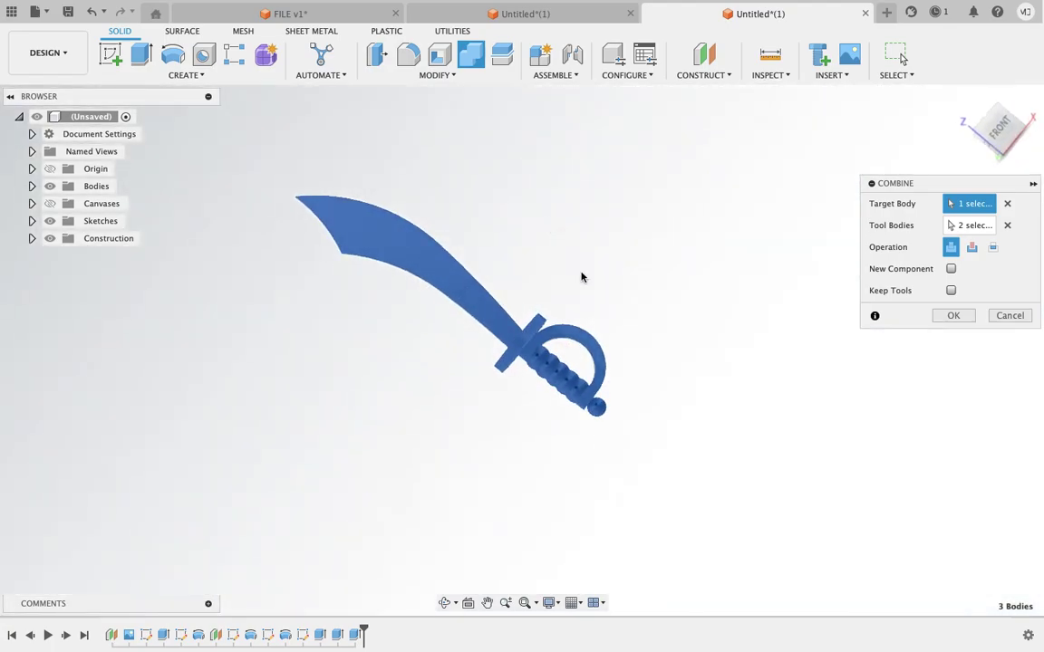
{"action": "left_click", "coordinate": [954, 317]}
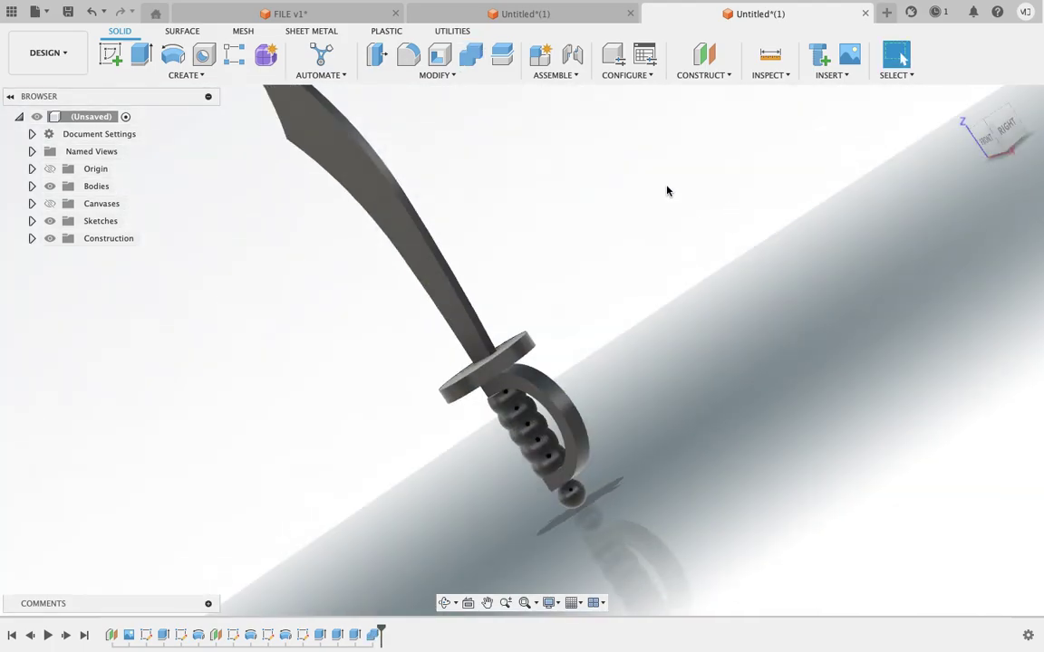
{"action": "left_click", "coordinate": [407, 56]}
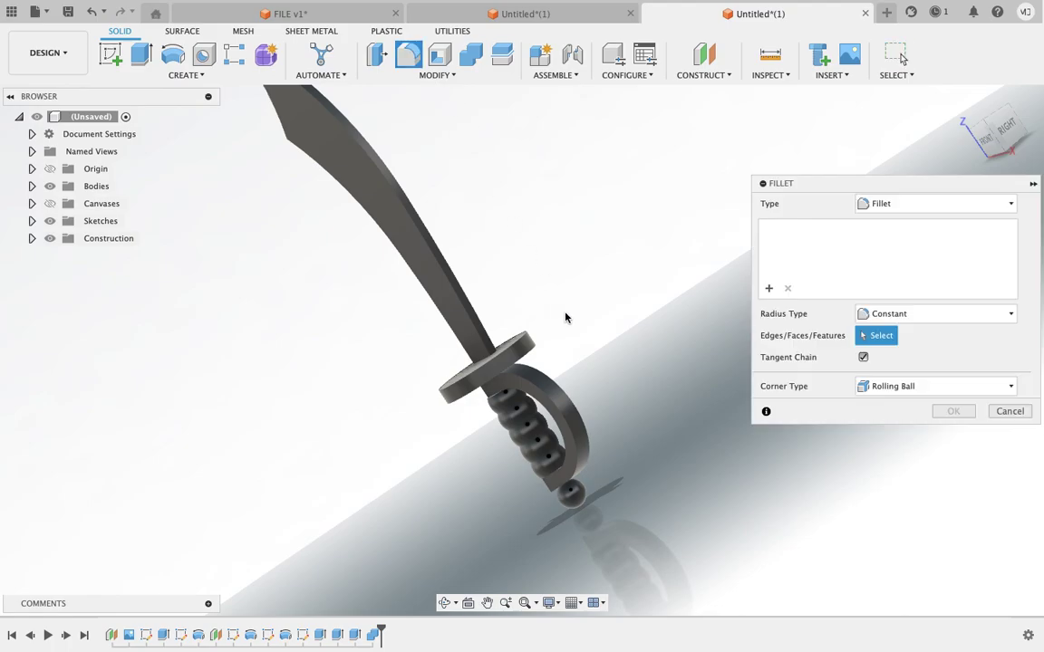
{"action": "left_click", "coordinate": [545, 395]}
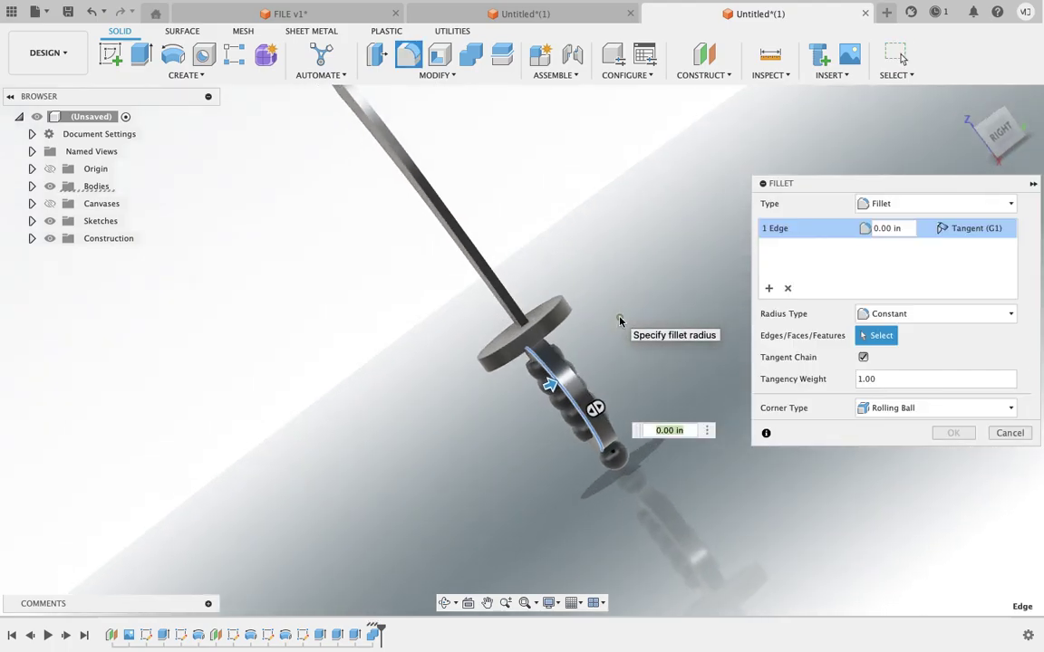
{"action": "left_click", "coordinate": [584, 367]}
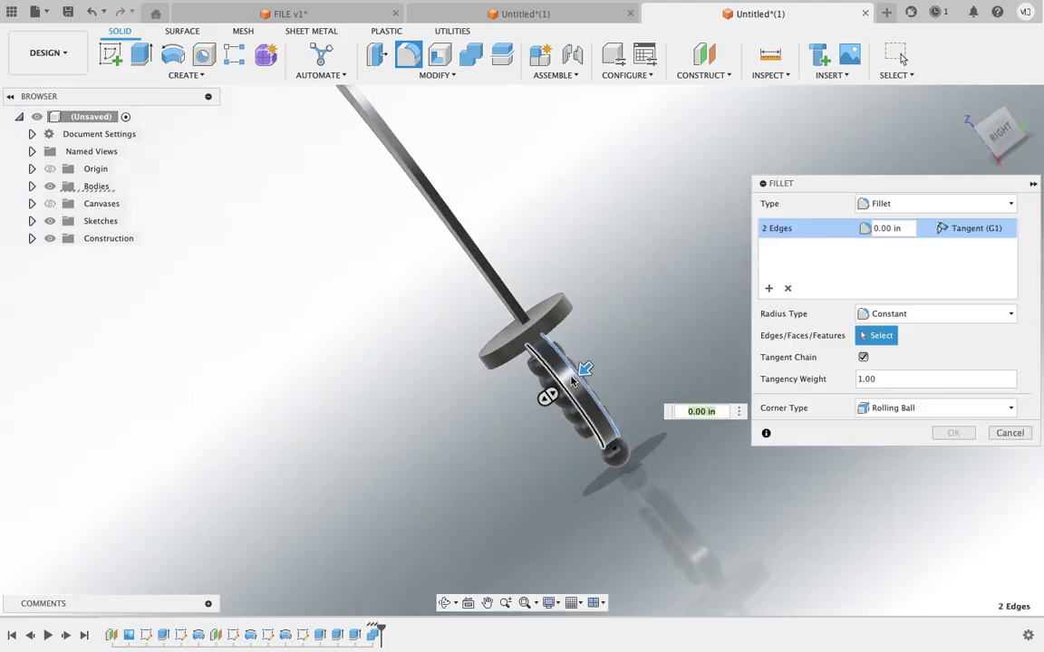
{"action": "left_click_drag", "start_coordinate": [585, 368], "coordinate": [583, 369]}
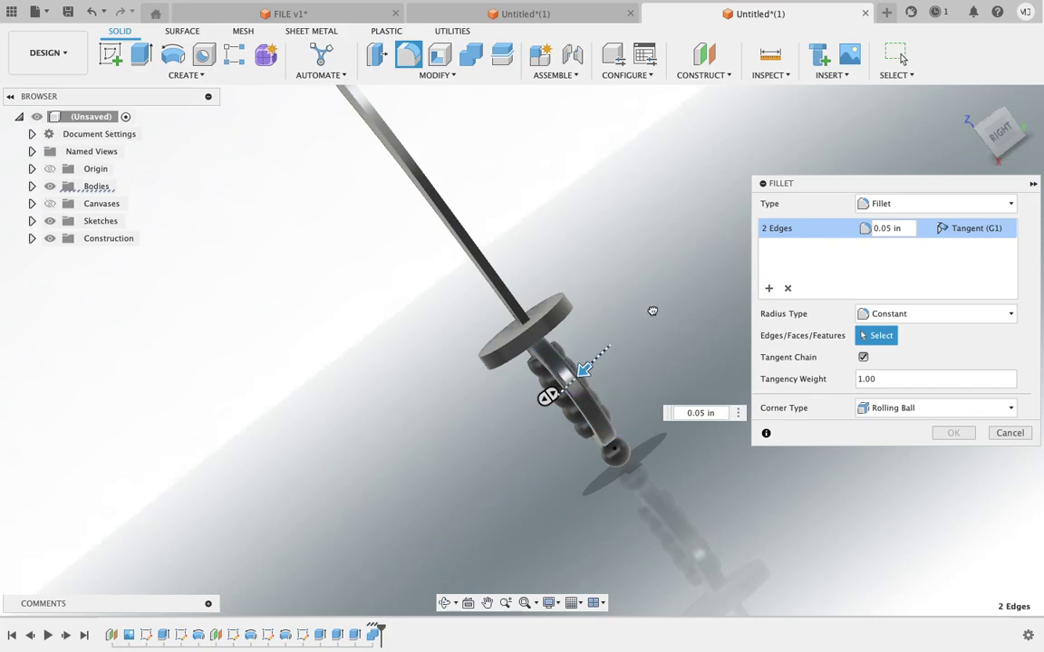
{"action": "left_click_drag", "start_coordinate": [653, 311], "coordinate": [654, 310]}
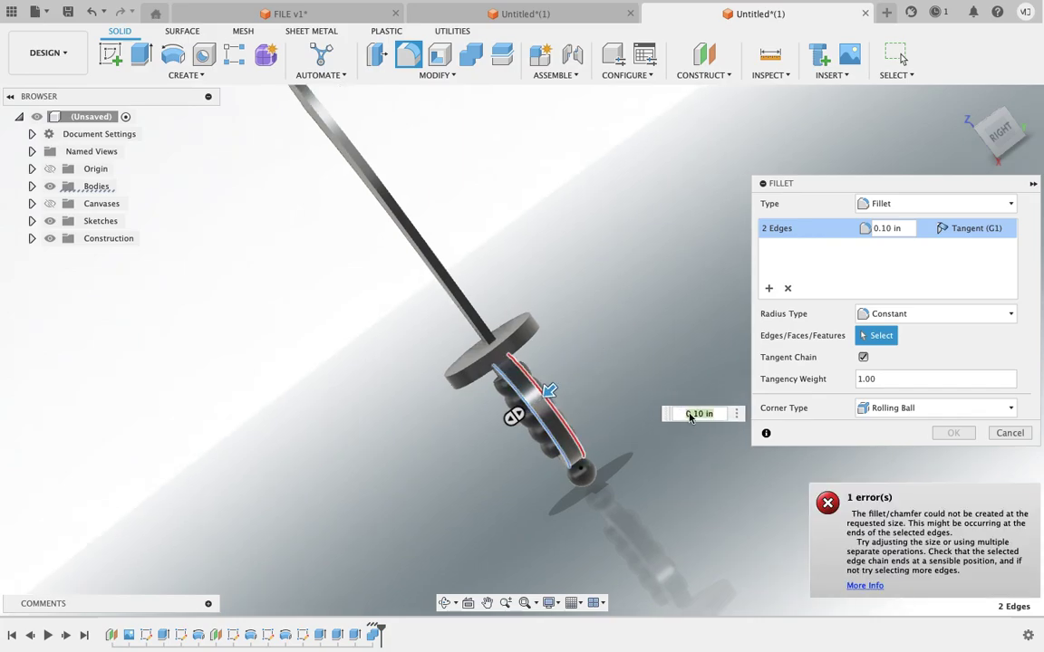
{"action": "middle_click_drag", "start_coordinate": [616, 345], "coordinate": [583, 364]}
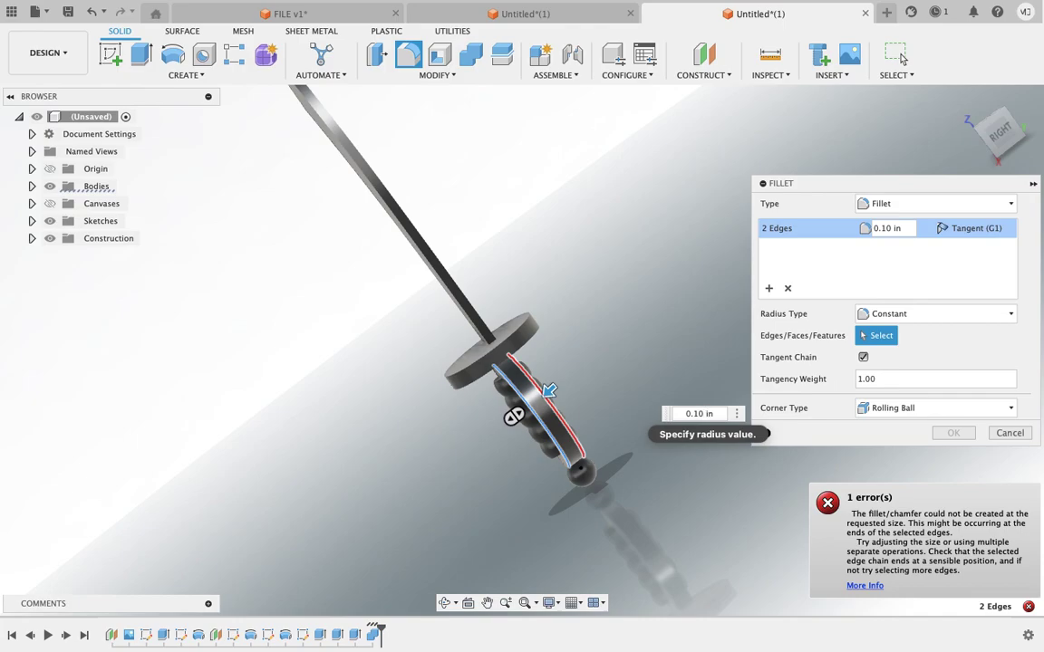
{"action": "type", "text": "0"}
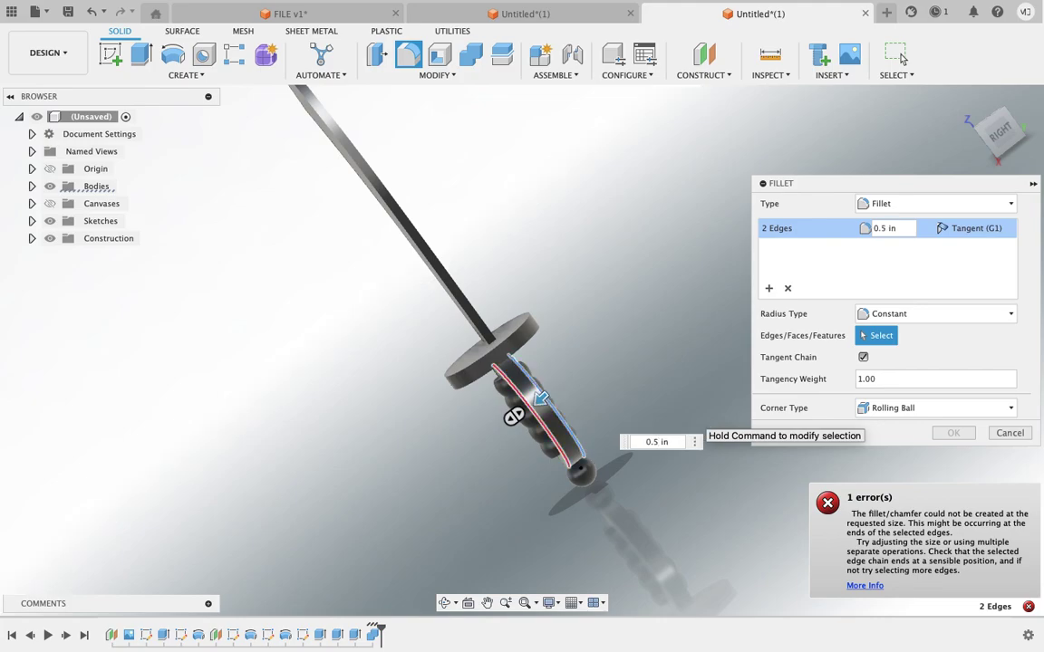
{"action": "left_click", "coordinate": [1009, 433]}
{"action": "scroll", "coordinate": [595, 363], "scroll_direction": "up", "scroll_amount": 3}
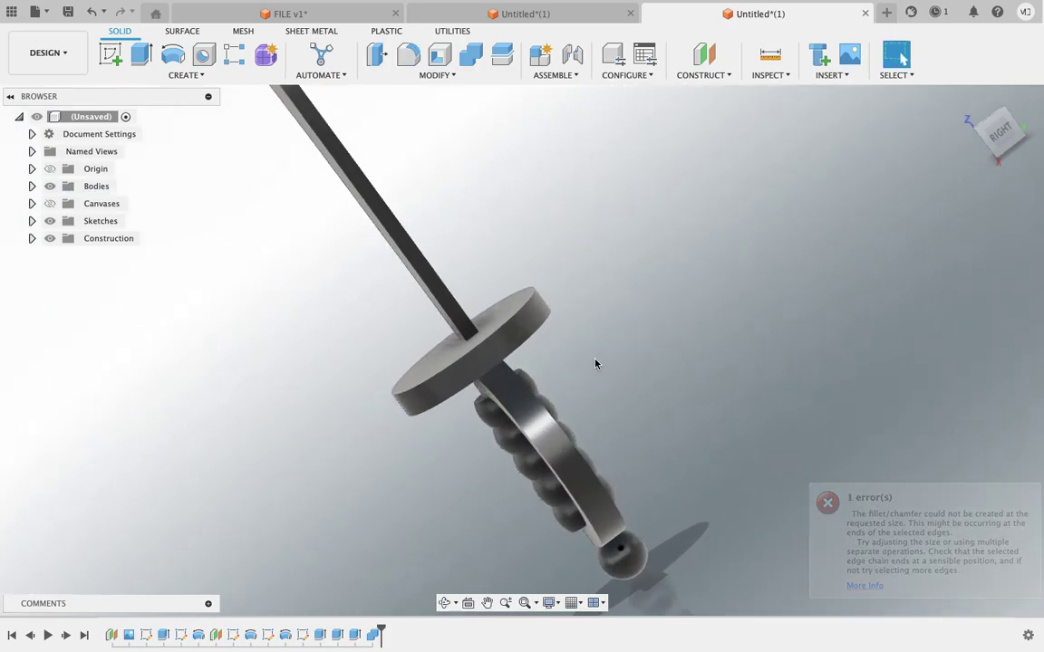
Fillet the knuckle guard's two outer edges with a 0.05 in radius
{"action": "left_click", "coordinate": [409, 56]}
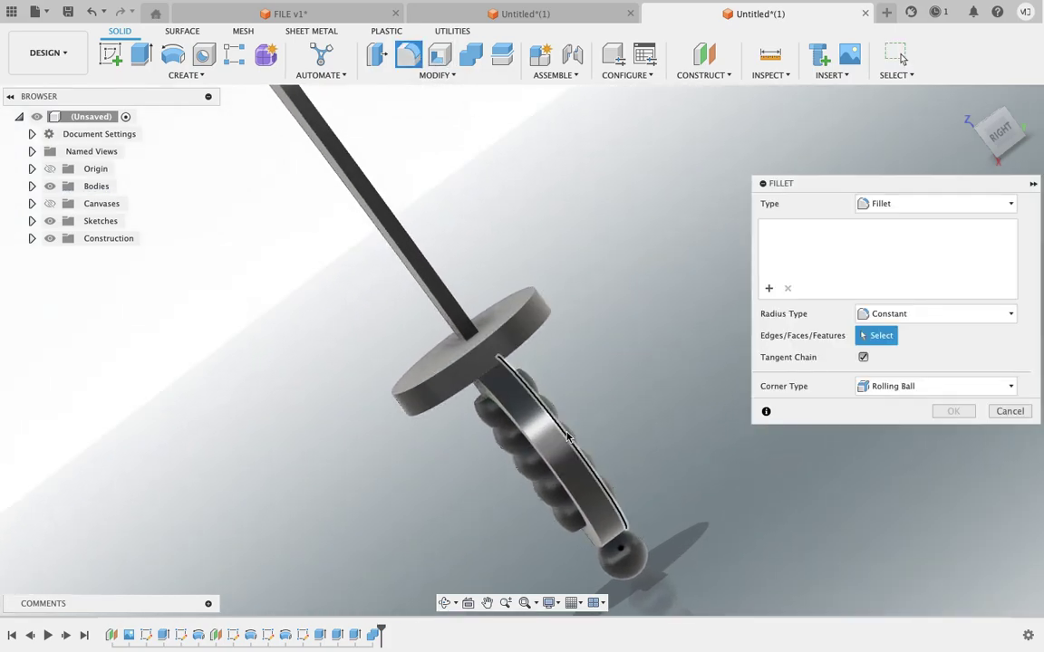
{"action": "left_click", "coordinate": [567, 440]}
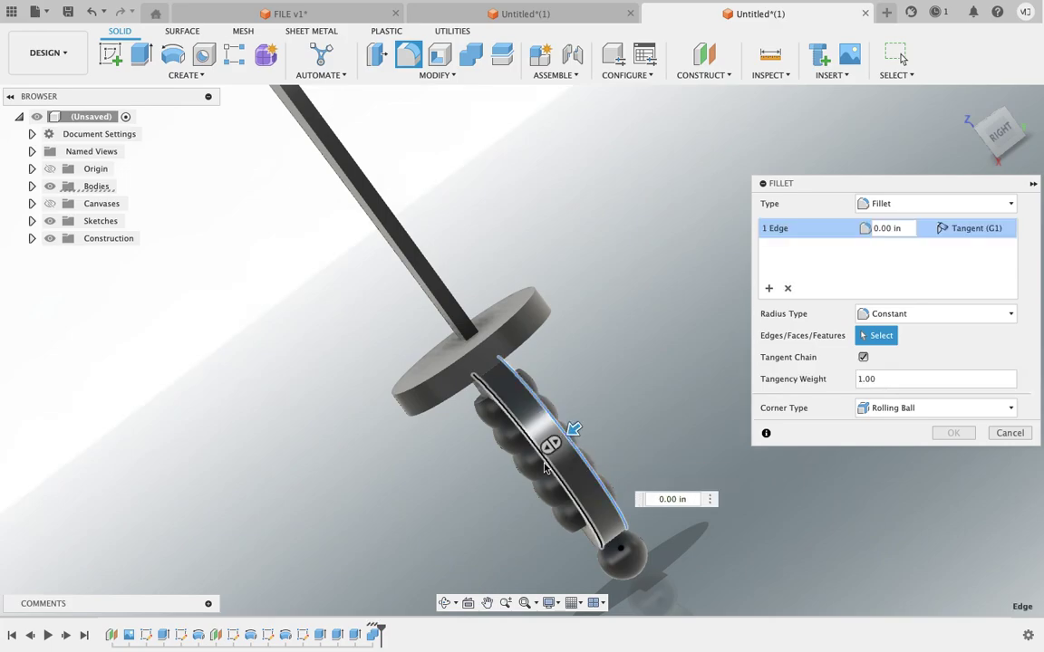
{"action": "left_click", "coordinate": [545, 468]}
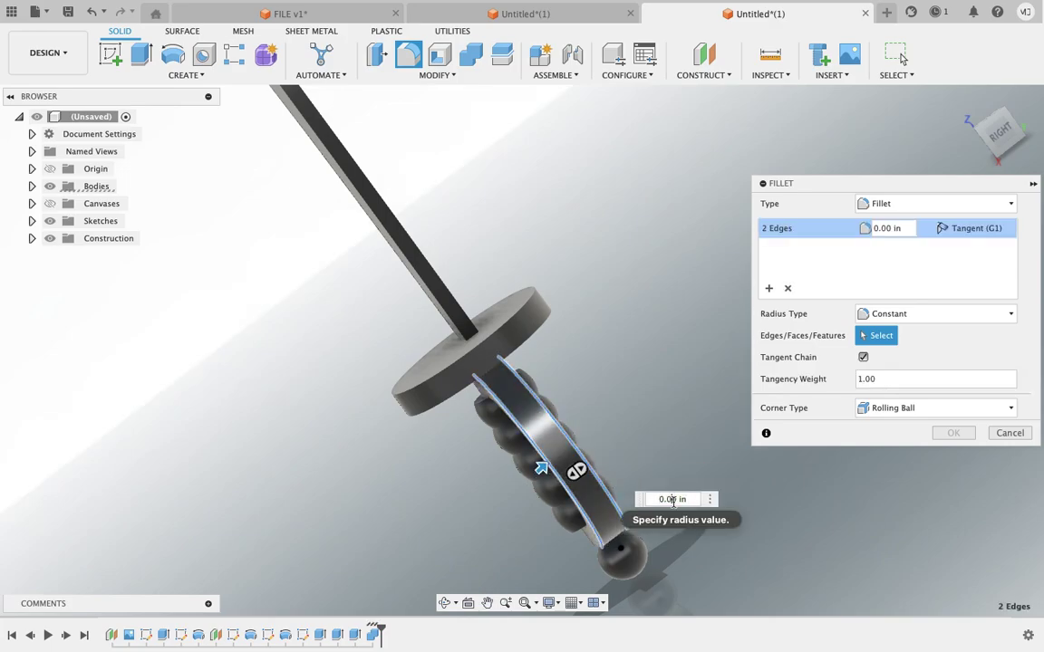
{"action": "type", "text": "0.02"}
{"action": "key", "text": "Return"}
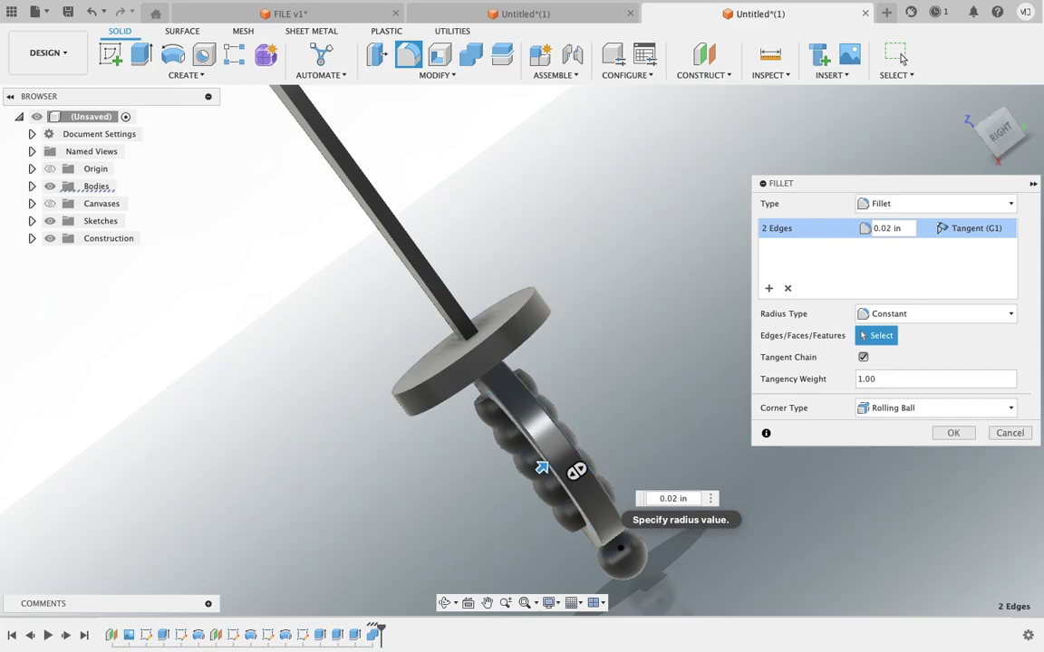
{"action": "type", "text": "5"}
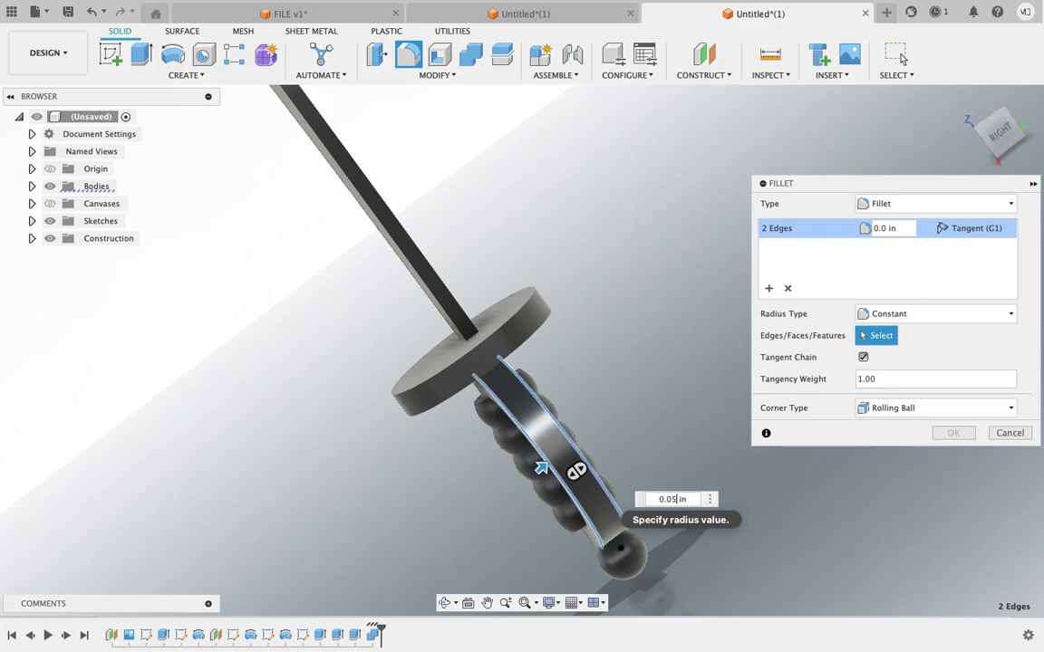
{"action": "key", "text": "Return"}
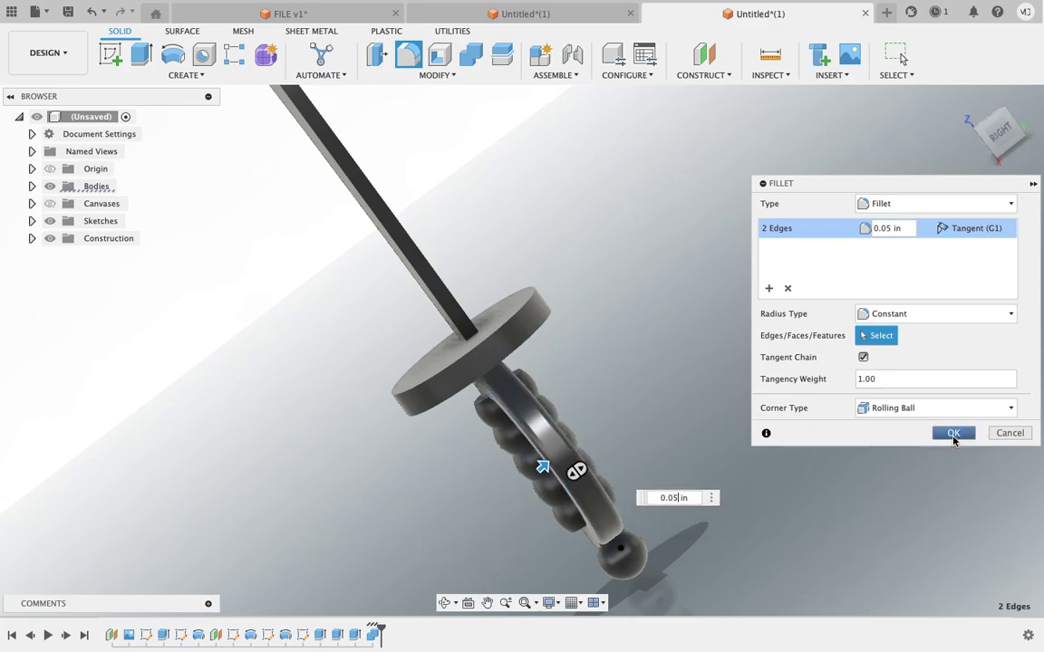
{"action": "left_click", "coordinate": [951, 435]}
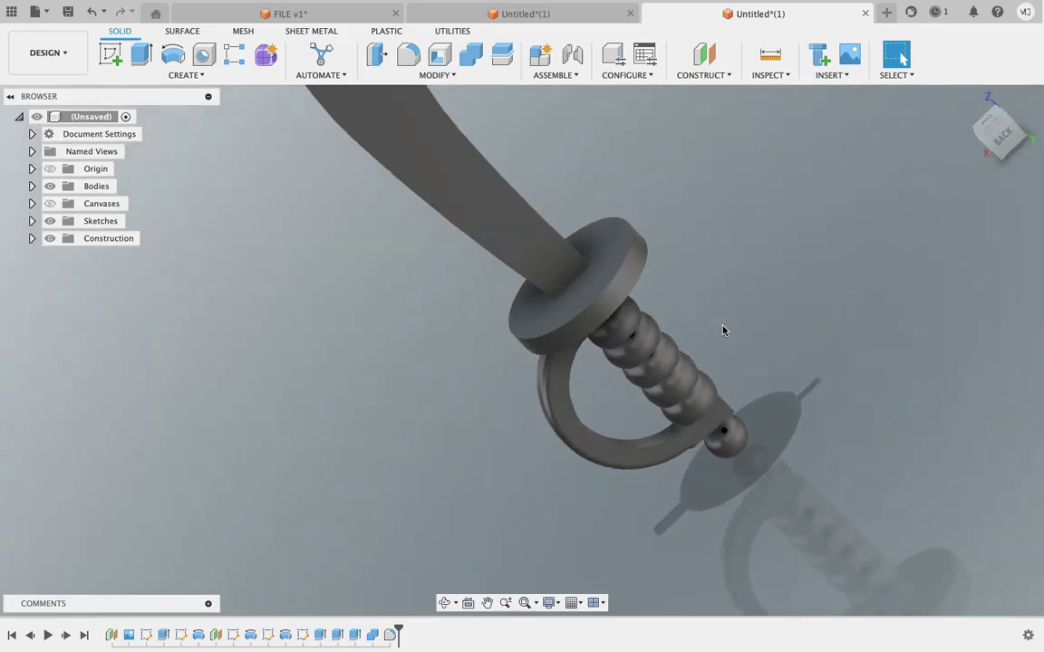
Fillet the guard disc's front rim edge with a 0.15 in radius
{"action": "left_click", "coordinate": [410, 56]}
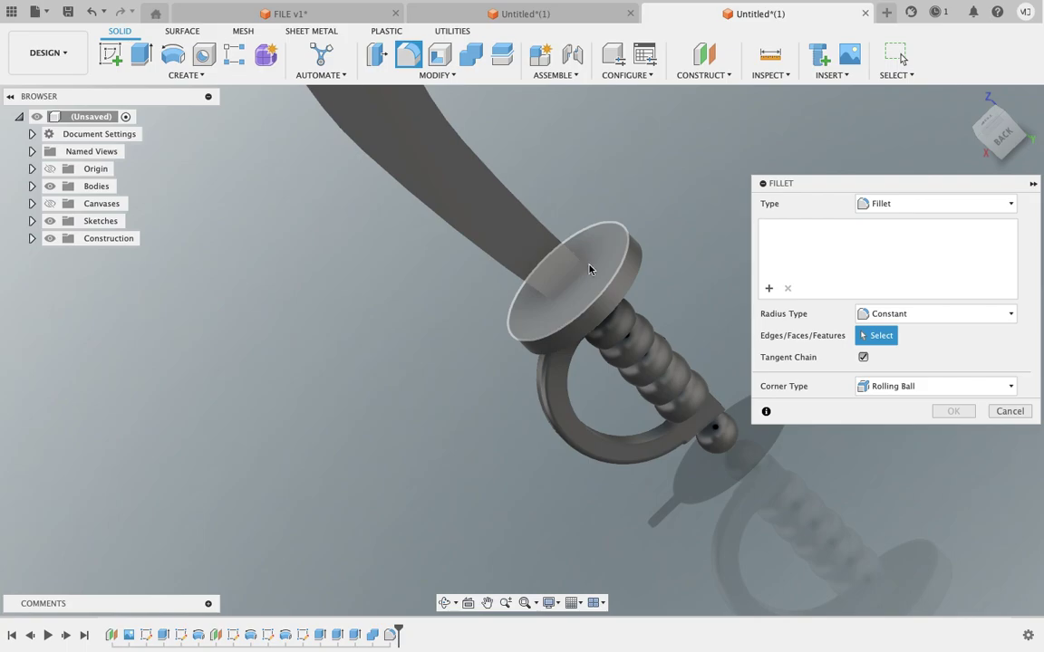
{"action": "middle_click_drag", "start_coordinate": [613, 293], "coordinate": [674, 264], "text": "shift"}
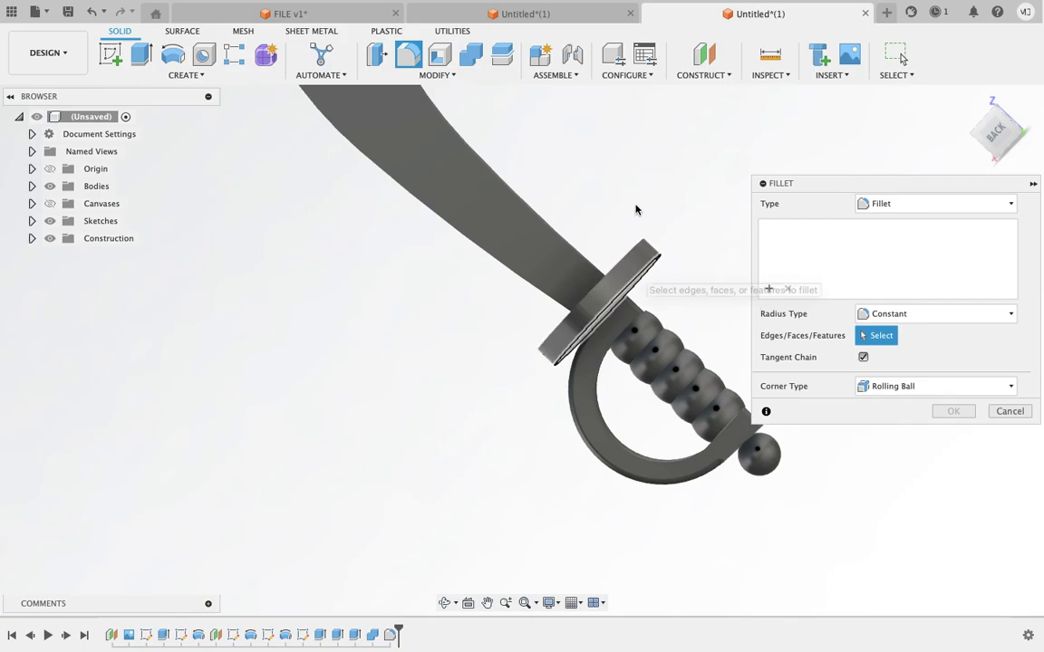
{"action": "middle_click_drag", "start_coordinate": [636, 205], "coordinate": [635, 201], "text": "shift"}
{"action": "left_click", "coordinate": [632, 234]}
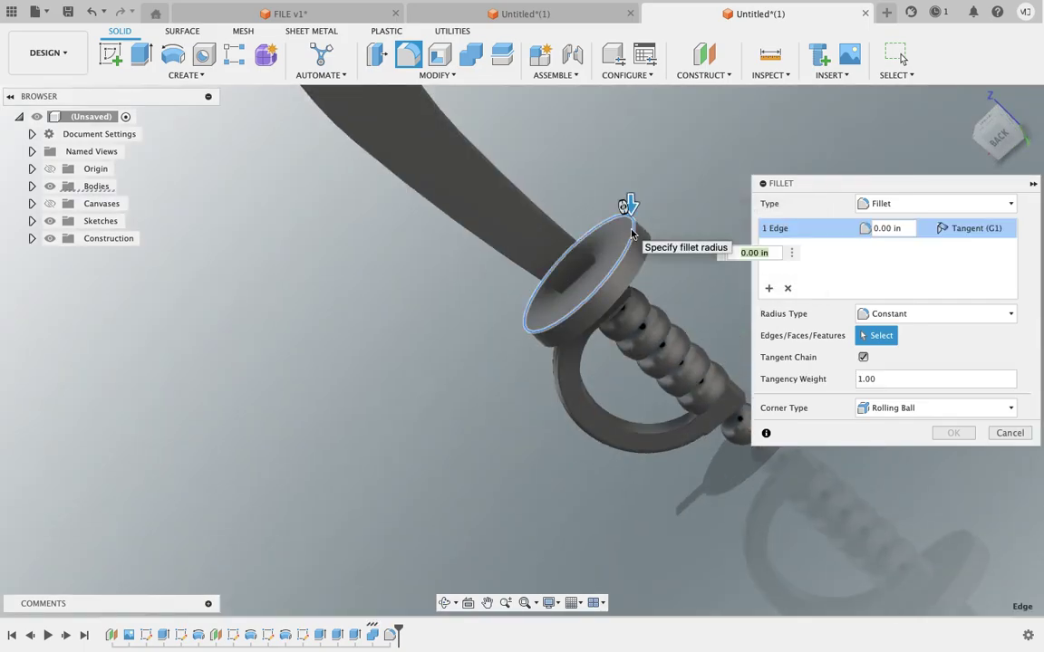
{"action": "left_click_drag", "start_coordinate": [626, 200], "coordinate": [627, 208]}
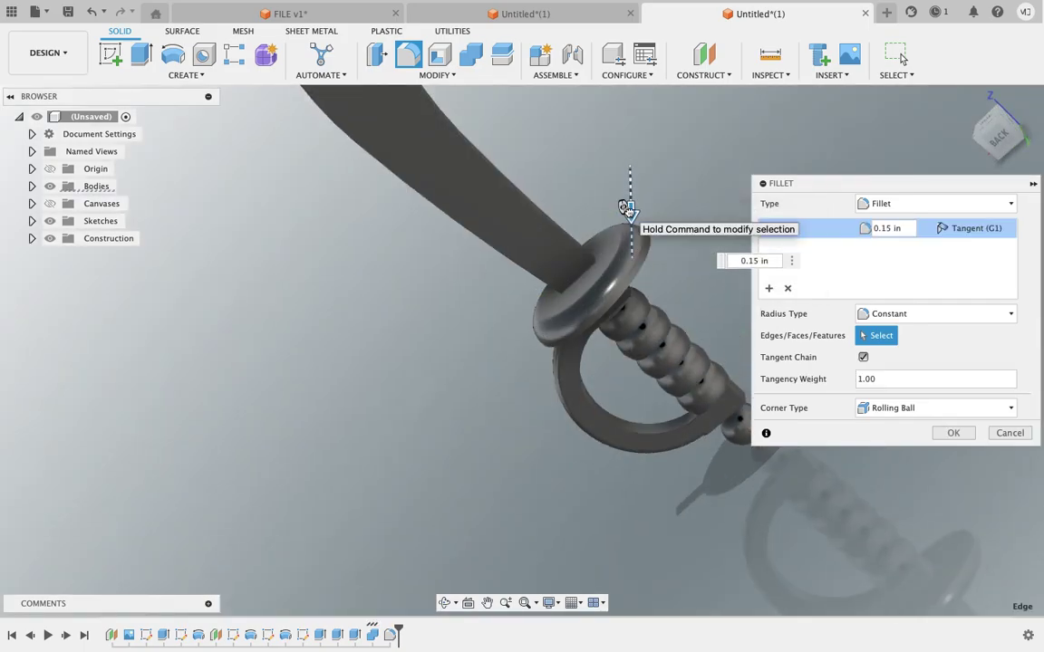
{"action": "scroll", "coordinate": [669, 136], "scroll_direction": "down", "scroll_amount": 3, "text": "shift"}
{"action": "scroll", "coordinate": [670, 136], "scroll_direction": "down", "scroll_amount": 2, "text": "shift"}
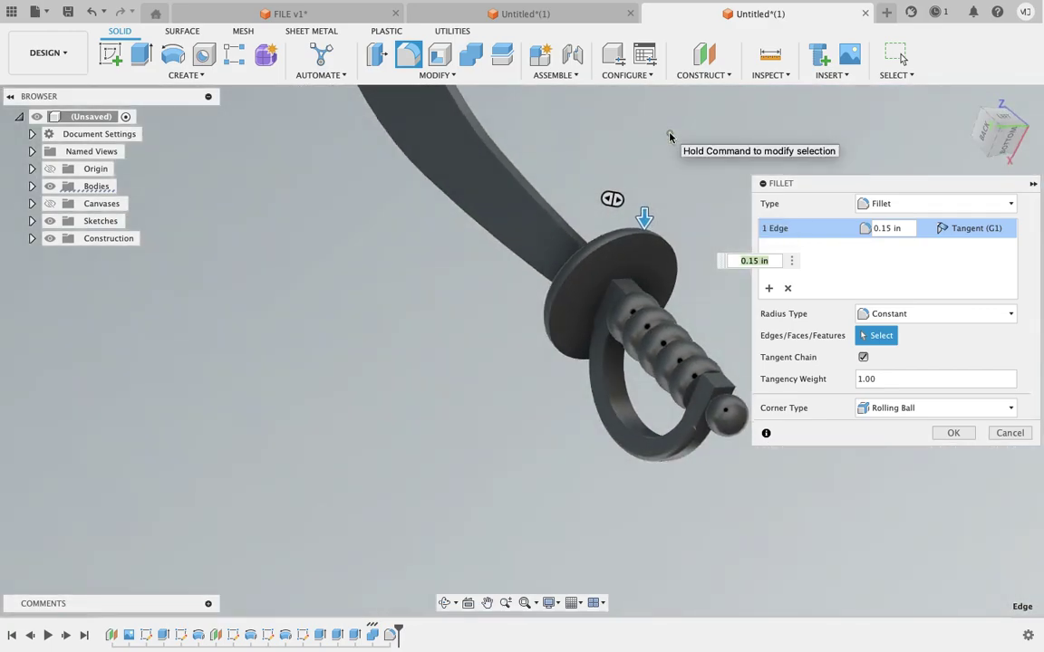
{"action": "left_click", "coordinate": [947, 434]}
{"action": "scroll", "coordinate": [945, 440], "scroll_direction": "down", "scroll_amount": 2, "text": "shift"}
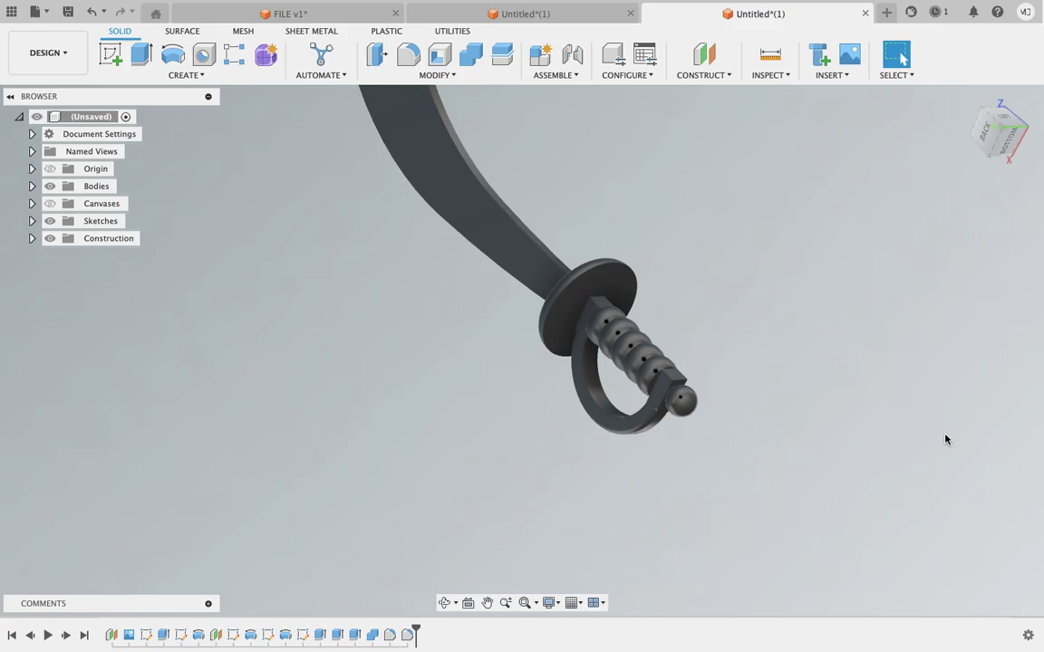
Turn the view until the blade stands upright and edge-on, then start a new fillet
{"action": "scroll", "coordinate": [945, 439], "scroll_direction": "down", "scroll_amount": 2, "text": "shift"}
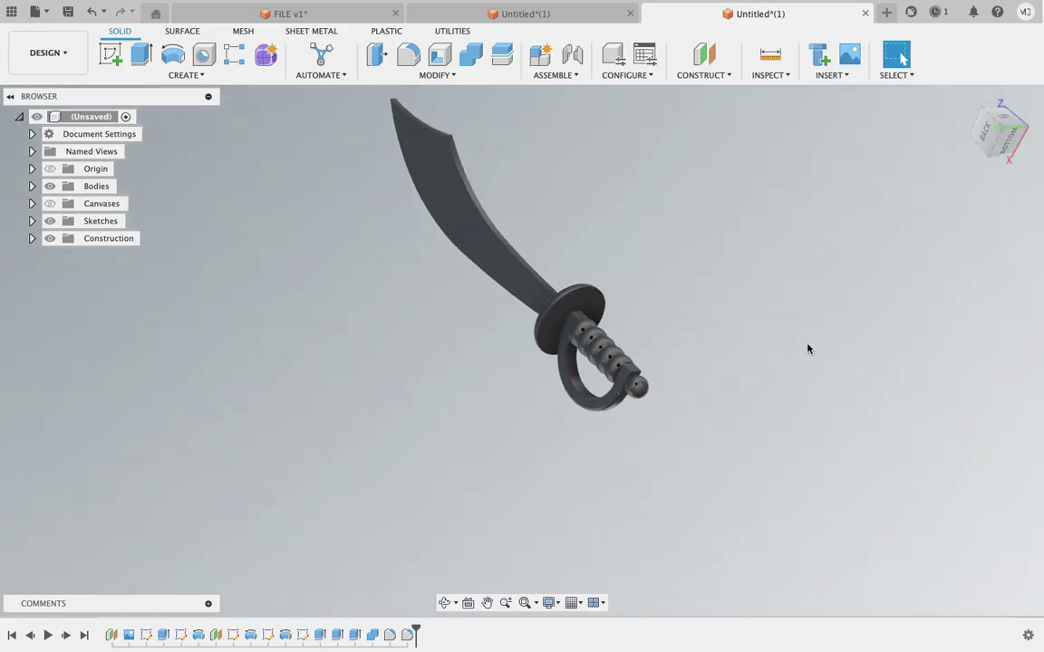
{"action": "scroll", "coordinate": [767, 328], "scroll_direction": "down", "scroll_amount": 2, "text": "shift"}
{"action": "scroll", "coordinate": [767, 328], "scroll_direction": "down", "scroll_amount": 3, "text": "shift"}
{"action": "scroll", "coordinate": [767, 328], "scroll_direction": "down", "scroll_amount": 3, "text": "shift"}
{"action": "scroll", "coordinate": [767, 328], "scroll_direction": "down", "scroll_amount": 3, "text": "shift"}
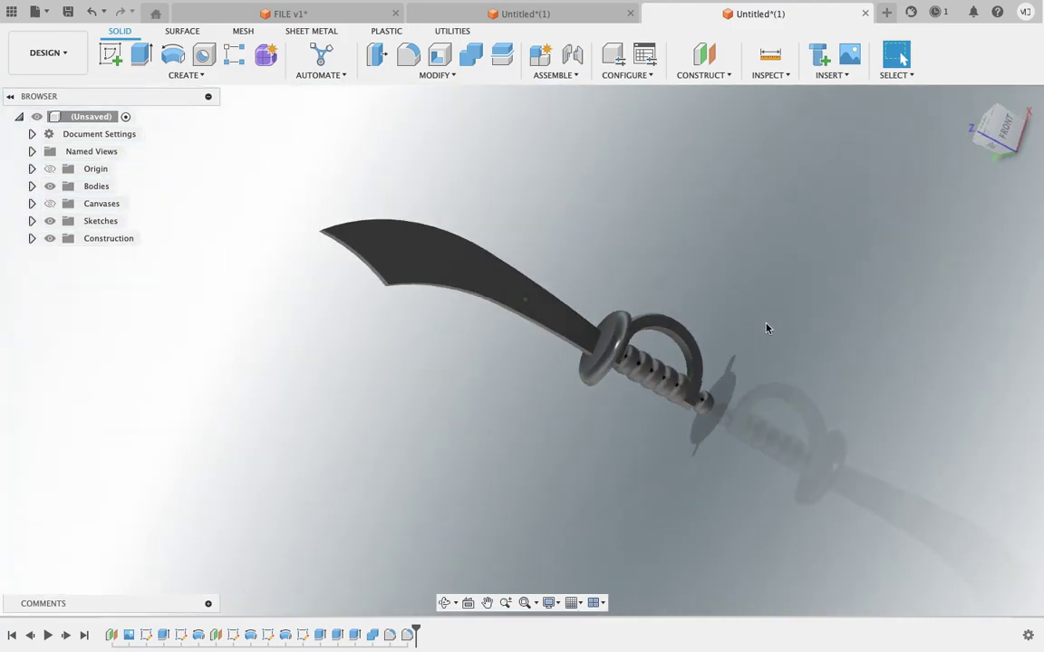
{"action": "scroll", "coordinate": [766, 328], "scroll_direction": "down", "scroll_amount": 3, "text": "shift"}
{"action": "scroll", "coordinate": [767, 328], "scroll_direction": "down", "scroll_amount": 3, "text": "shift"}
{"action": "scroll", "coordinate": [767, 328], "scroll_direction": "down", "scroll_amount": 3, "text": "shift"}
{"action": "scroll", "coordinate": [767, 328], "scroll_direction": "down", "scroll_amount": 1, "text": "shift"}
{"action": "scroll", "coordinate": [767, 328], "scroll_direction": "down", "scroll_amount": 3, "text": "shift"}
{"action": "scroll", "coordinate": [766, 328], "scroll_direction": "down", "scroll_amount": 3, "text": "shift"}
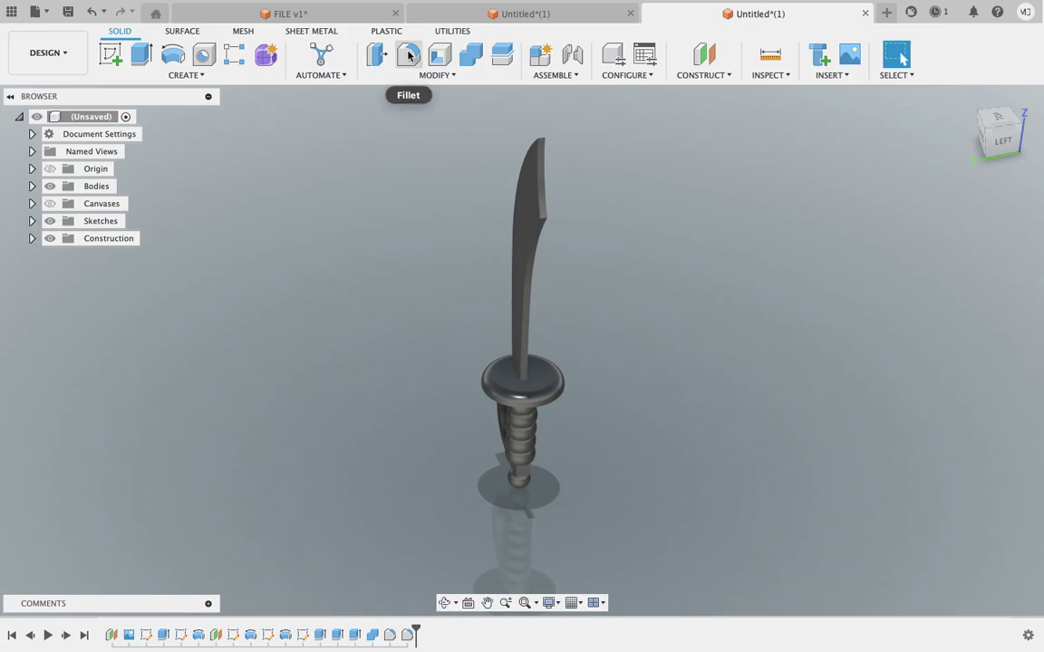
{"action": "left_click", "coordinate": [408, 55]}
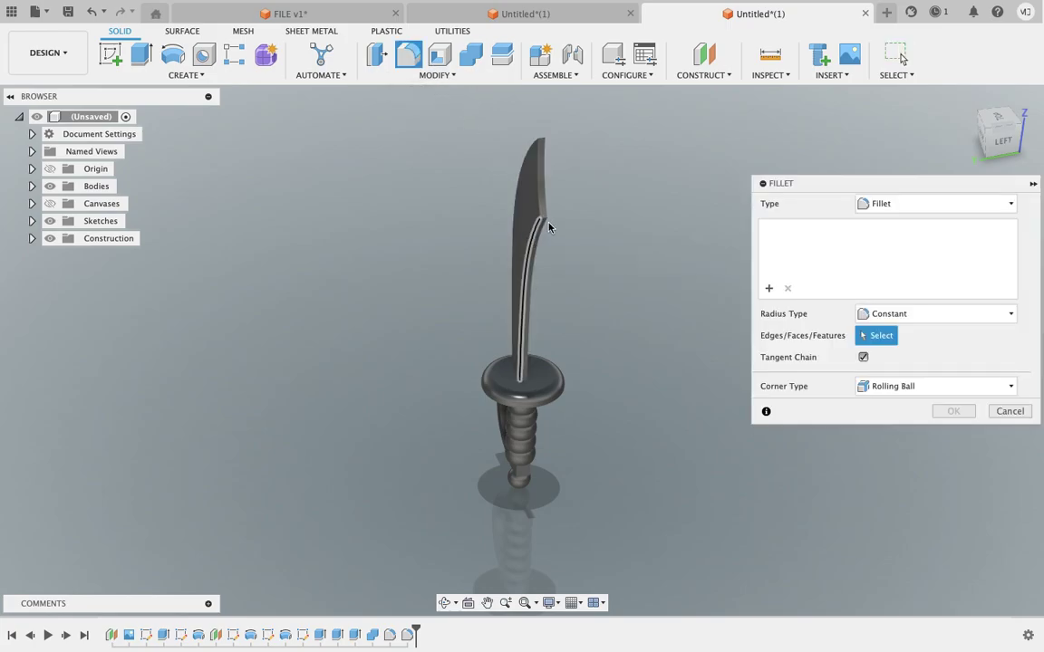
Select the six blade edges for the fillet
{"action": "left_click", "coordinate": [533, 244]}
{"action": "scroll", "coordinate": [585, 230], "scroll_direction": "up", "scroll_amount": 3, "text": "shift"}
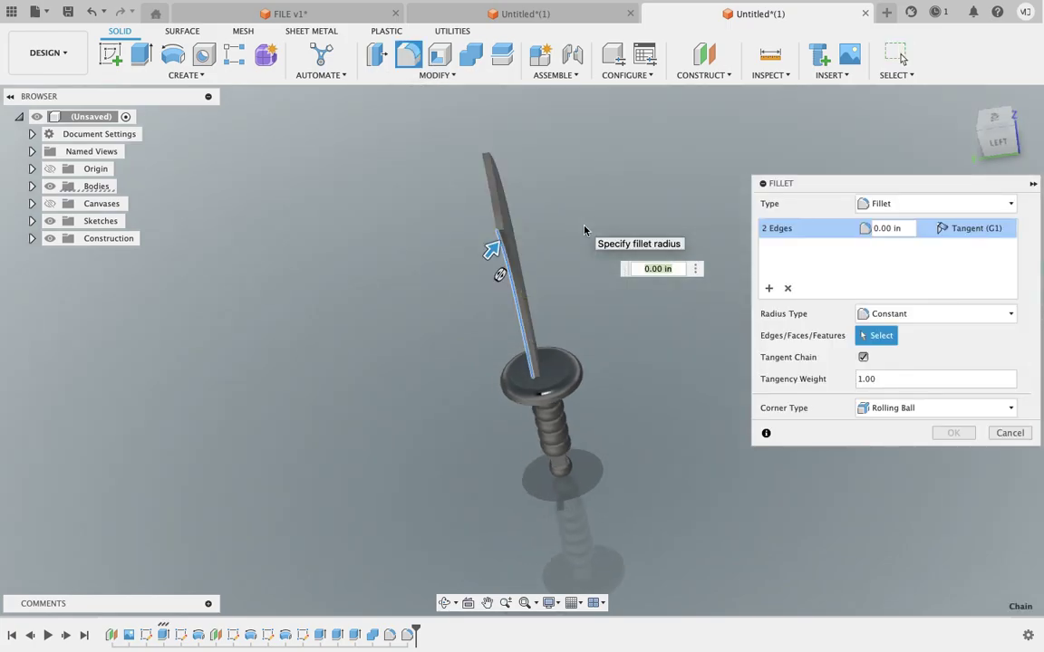
{"action": "left_click", "coordinate": [514, 246]}
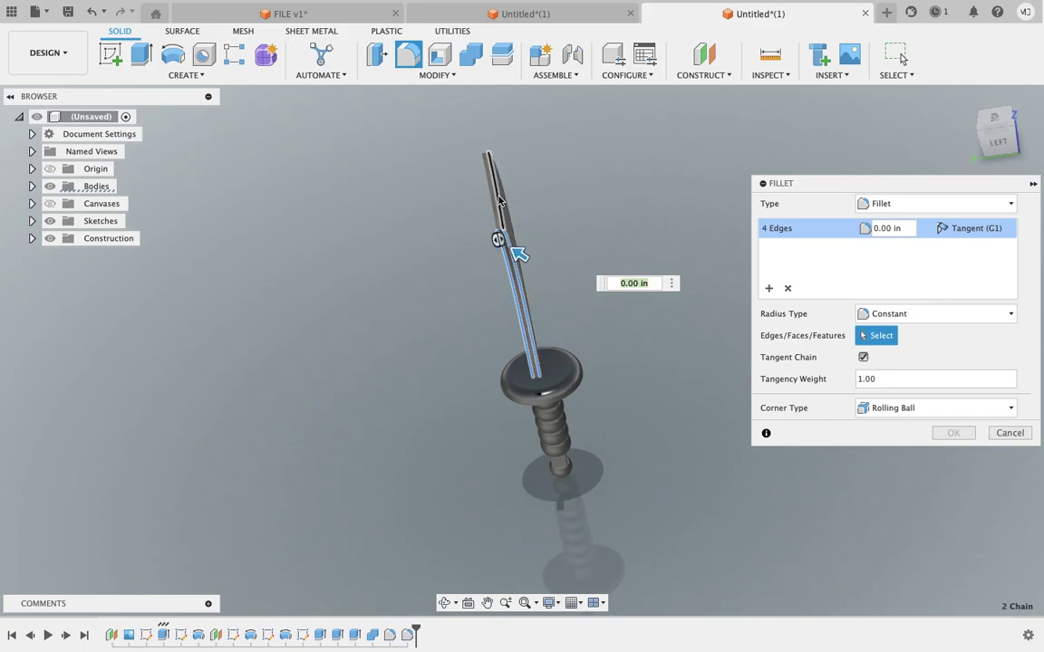
{"action": "left_click", "coordinate": [489, 207]}
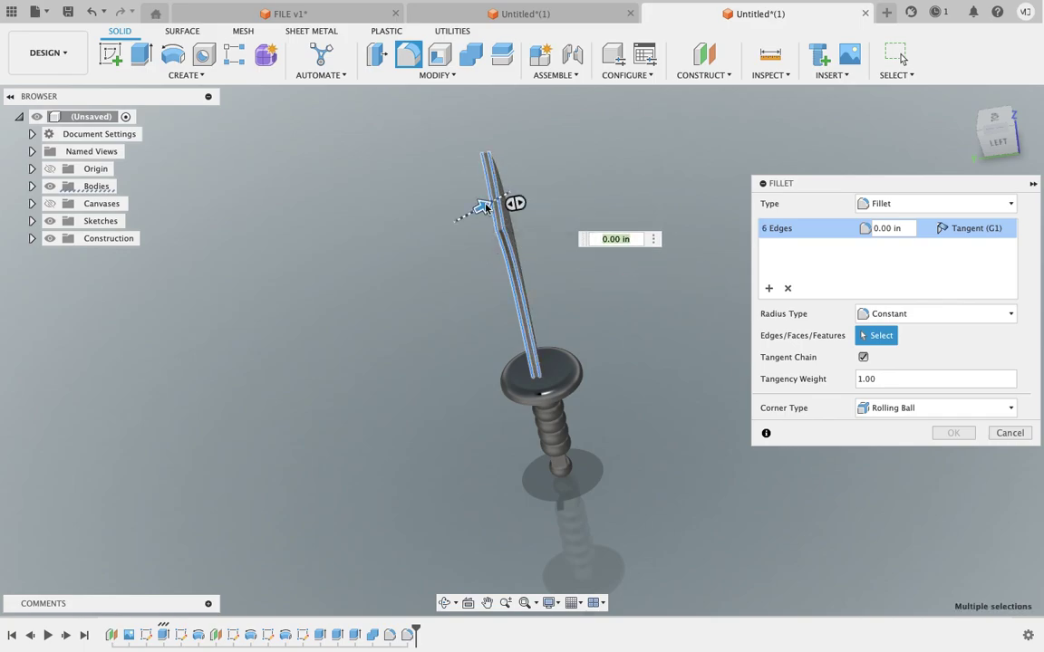
{"action": "left_click_drag", "start_coordinate": [479, 206], "coordinate": [482, 206]}
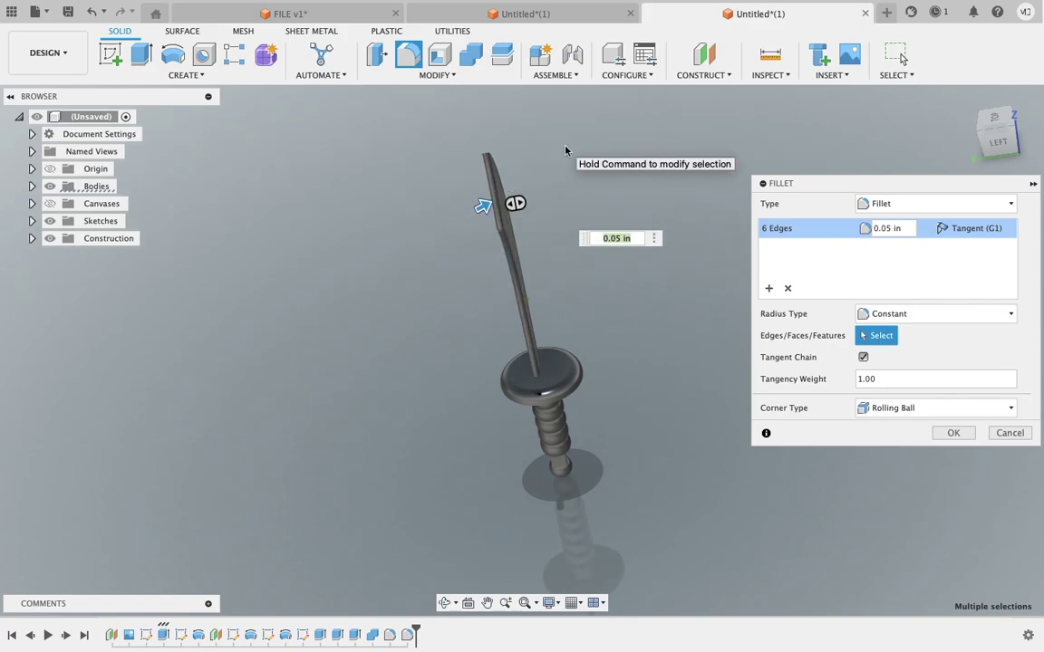
{"action": "scroll", "coordinate": [566, 151], "scroll_direction": "down", "scroll_amount": 5, "text": "shift"}
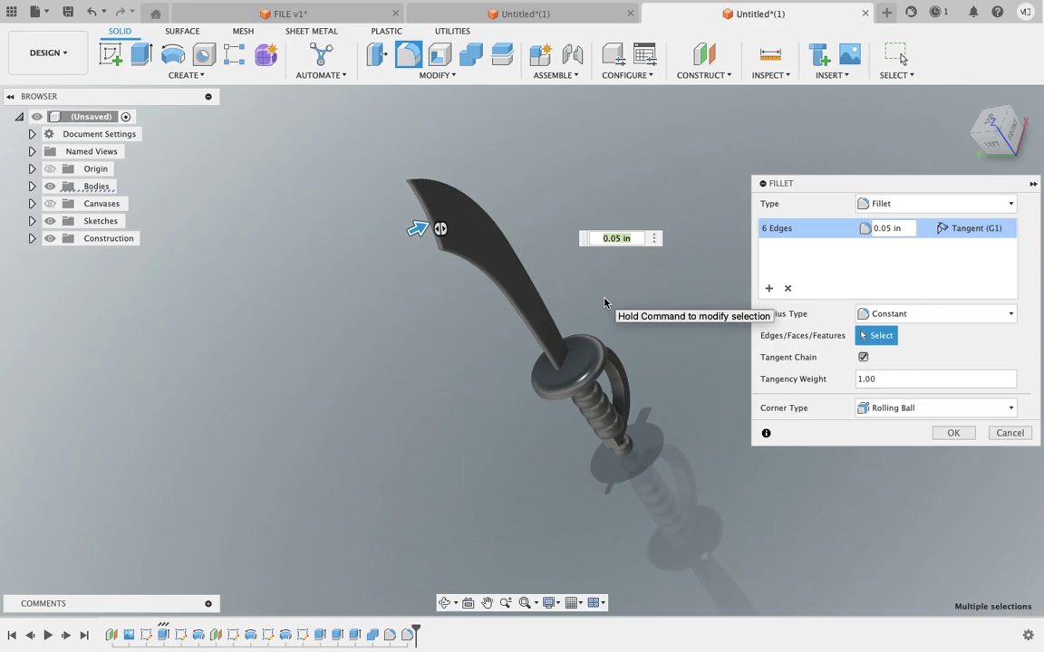
Set the blade fillet radius to 0.05 in and apply it
{"action": "key", "text": "Right"}
{"action": "key", "text": "BackSpace"}
{"action": "type", "text": "6"}
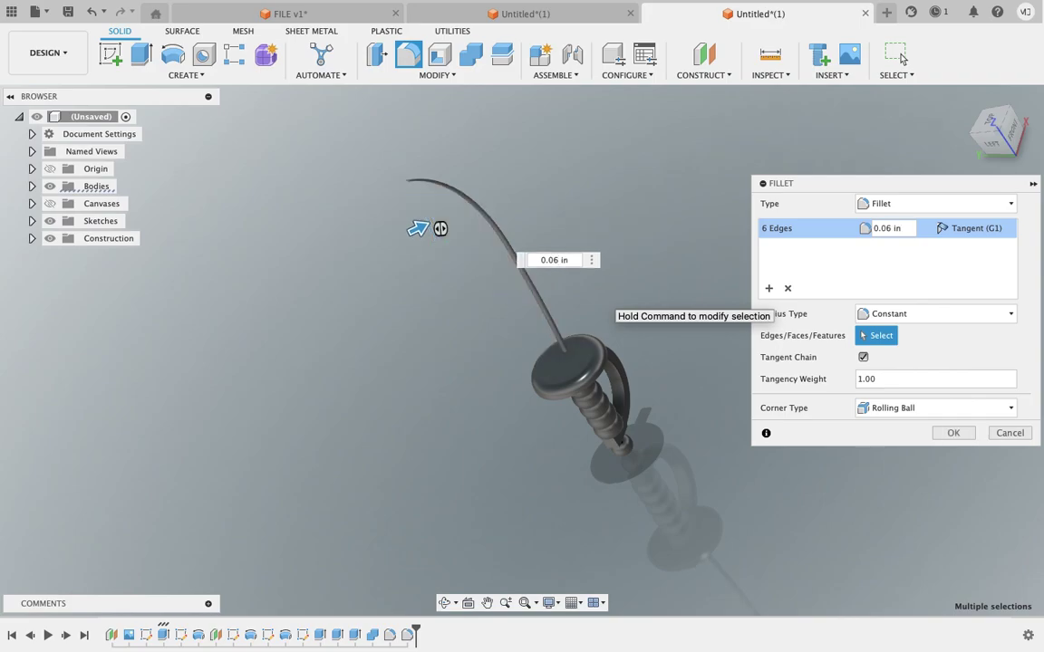
{"action": "key", "text": "BackSpace"}
{"action": "type", "text": "5"}
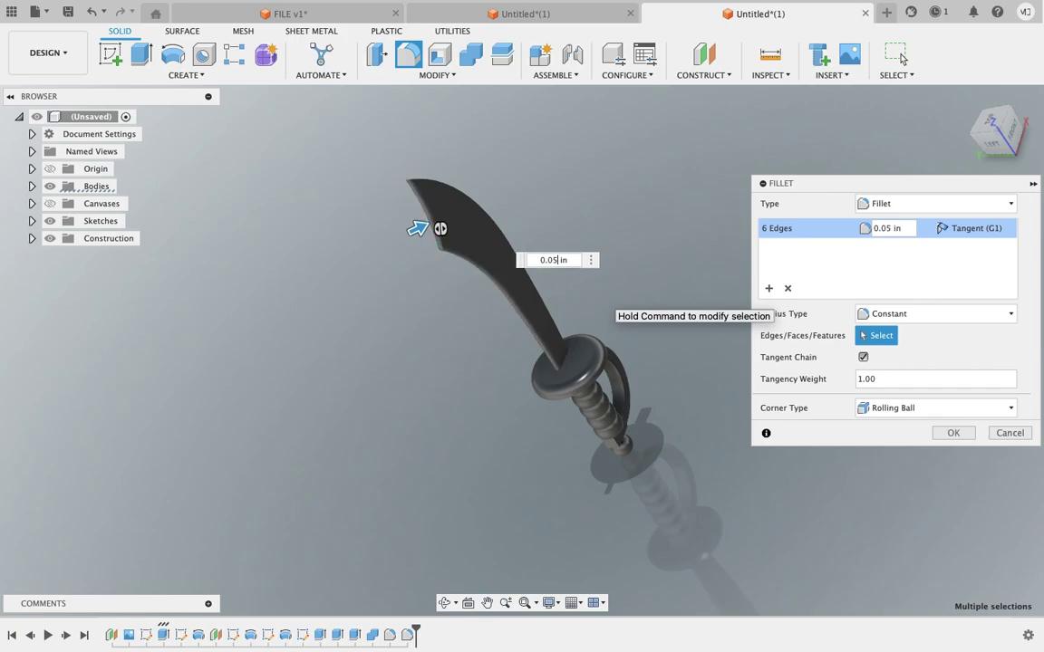
{"action": "left_click", "coordinate": [954, 433]}
{"action": "scroll", "coordinate": [709, 286], "scroll_direction": "left", "scroll_amount": 3, "text": "shift"}
{"action": "scroll", "coordinate": [710, 286], "scroll_direction": "left", "scroll_amount": 5, "text": "shift"}
{"action": "scroll", "coordinate": [709, 287], "scroll_direction": "left", "scroll_amount": 5, "text": "shift"}
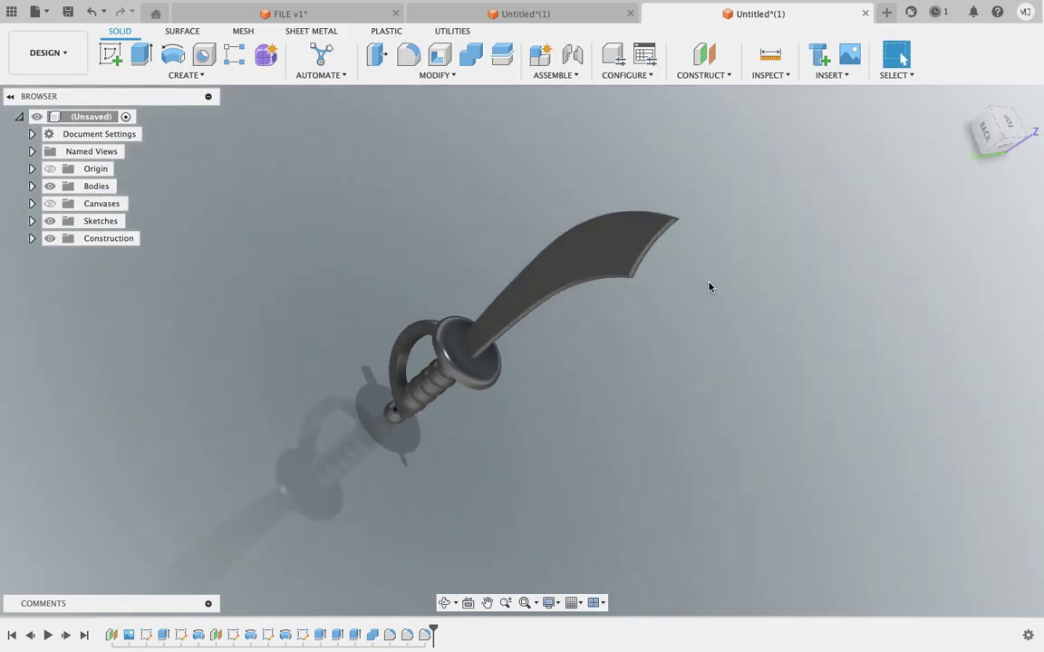
Inspect the finished sword from all sides, then switch to the Untitled*(1) glasses design
{"action": "scroll", "coordinate": [709, 286], "scroll_direction": "down", "scroll_amount": 3, "text": "shift"}
{"action": "scroll", "coordinate": [710, 286], "scroll_direction": "down", "scroll_amount": 5, "text": "shift"}
{"action": "scroll", "coordinate": [709, 287], "scroll_direction": "down", "scroll_amount": 5, "text": "shift"}
{"action": "scroll", "coordinate": [710, 286], "scroll_direction": "down", "scroll_amount": 2, "text": "shift"}
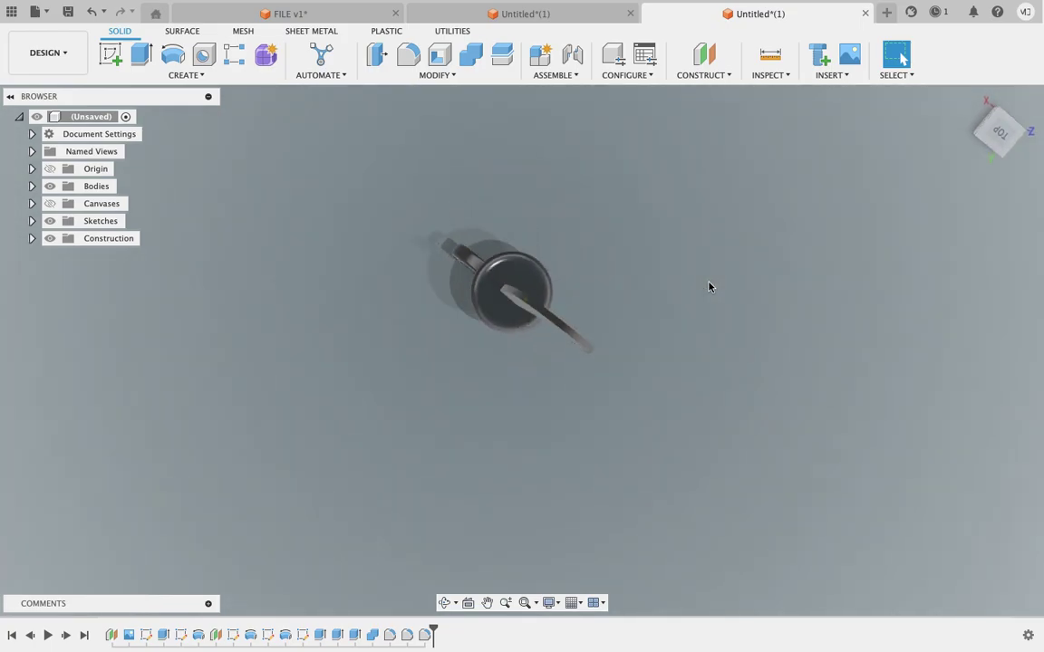
{"action": "scroll", "coordinate": [710, 286], "scroll_direction": "up", "scroll_amount": 5, "text": "shift"}
{"action": "scroll", "coordinate": [709, 286], "scroll_direction": "up", "scroll_amount": 3, "text": "shift"}
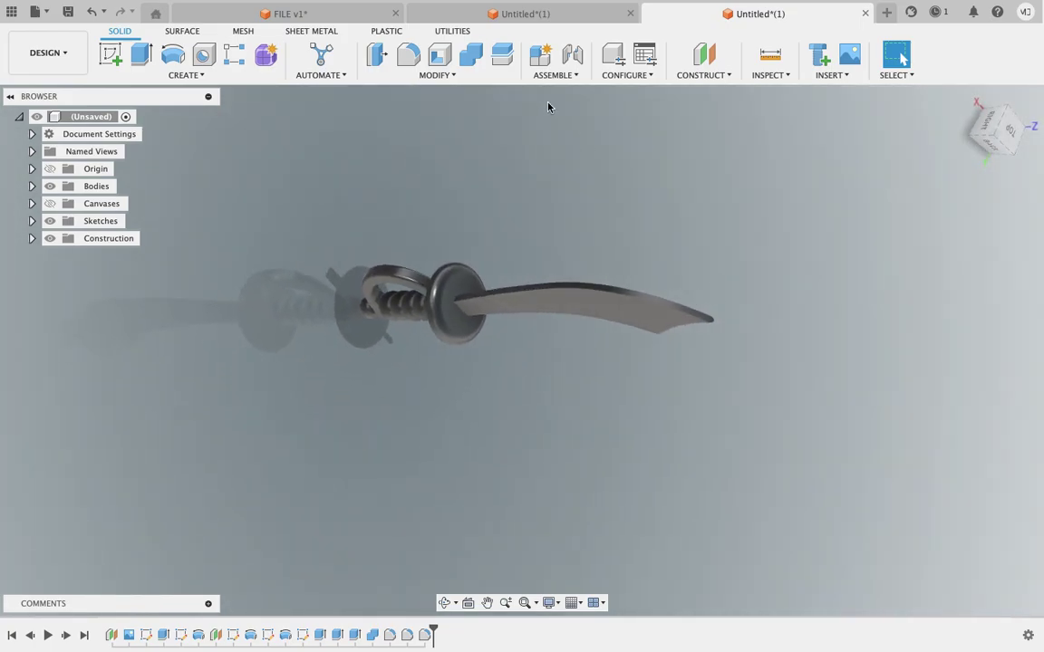
{"action": "scroll", "coordinate": [578, 150], "scroll_direction": "down", "scroll_amount": 3, "text": "shift"}
{"action": "scroll", "coordinate": [578, 150], "scroll_direction": "down", "scroll_amount": 3, "text": "shift"}
{"action": "scroll", "coordinate": [578, 150], "scroll_direction": "down", "scroll_amount": 3, "text": "shift"}
{"action": "scroll", "coordinate": [578, 149], "scroll_direction": "down", "scroll_amount": 3, "text": "shift"}
{"action": "scroll", "coordinate": [578, 150], "scroll_direction": "down", "scroll_amount": 2, "text": "shift"}
{"action": "scroll", "coordinate": [578, 149], "scroll_direction": "down", "scroll_amount": 3, "text": "shift"}
{"action": "scroll", "coordinate": [578, 149], "scroll_direction": "down", "scroll_amount": 5, "text": "shift"}
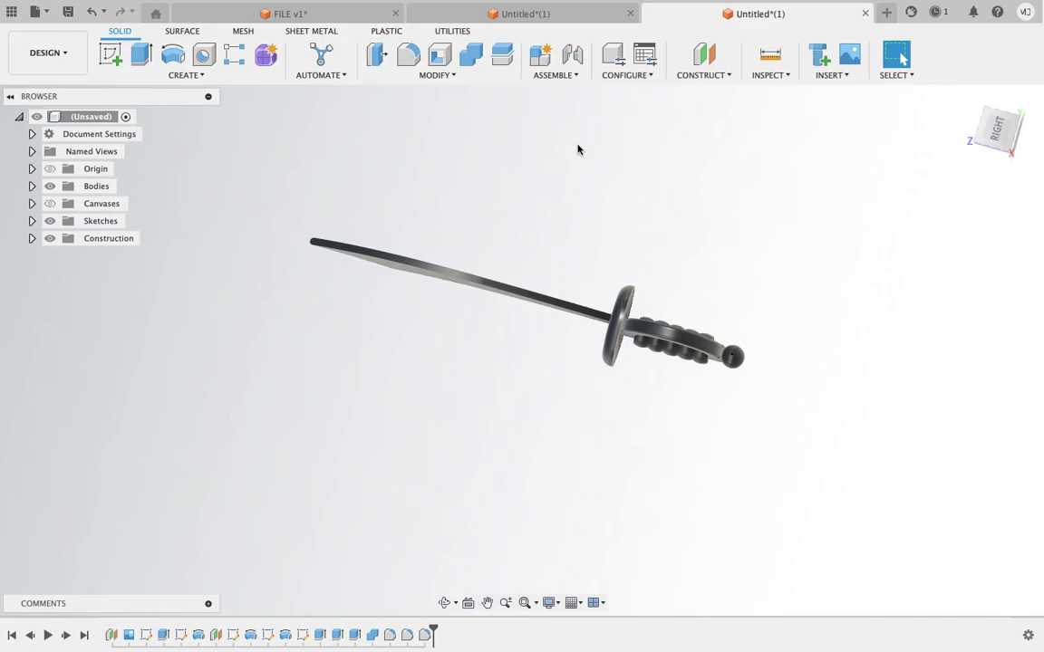
{"action": "scroll", "coordinate": [578, 149], "scroll_direction": "down", "scroll_amount": 3, "text": "shift"}
{"action": "scroll", "coordinate": [578, 150], "scroll_direction": "down", "scroll_amount": 3, "text": "shift"}
{"action": "scroll", "coordinate": [578, 150], "scroll_direction": "down", "scroll_amount": 3, "text": "shift"}
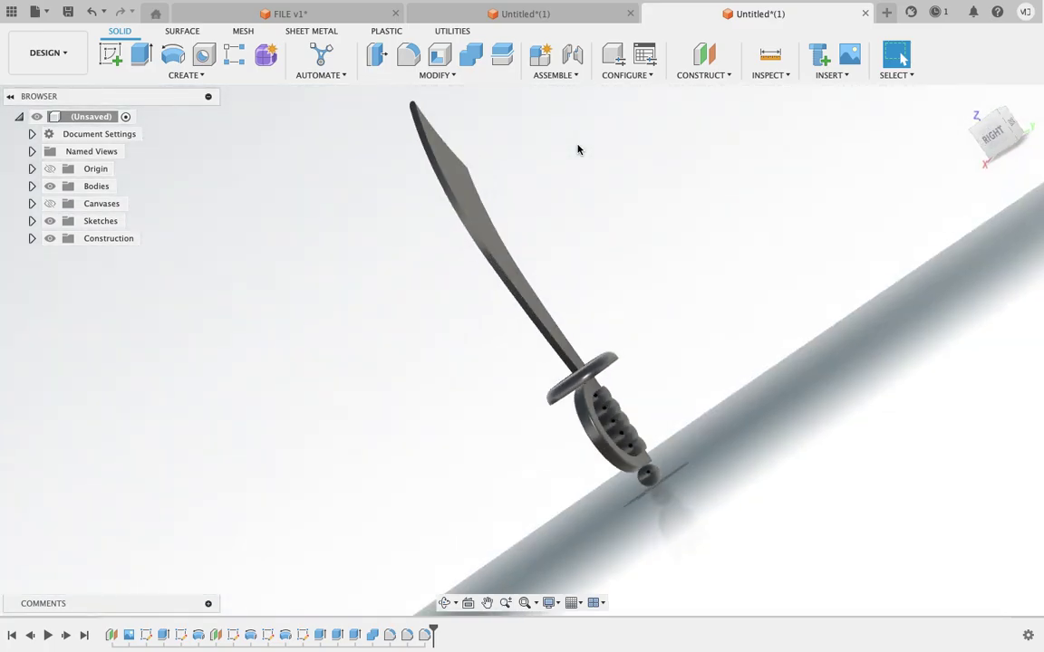
{"action": "scroll", "coordinate": [578, 150], "scroll_direction": "down", "scroll_amount": 3, "text": "shift"}
{"action": "left_click", "coordinate": [558, 20]}
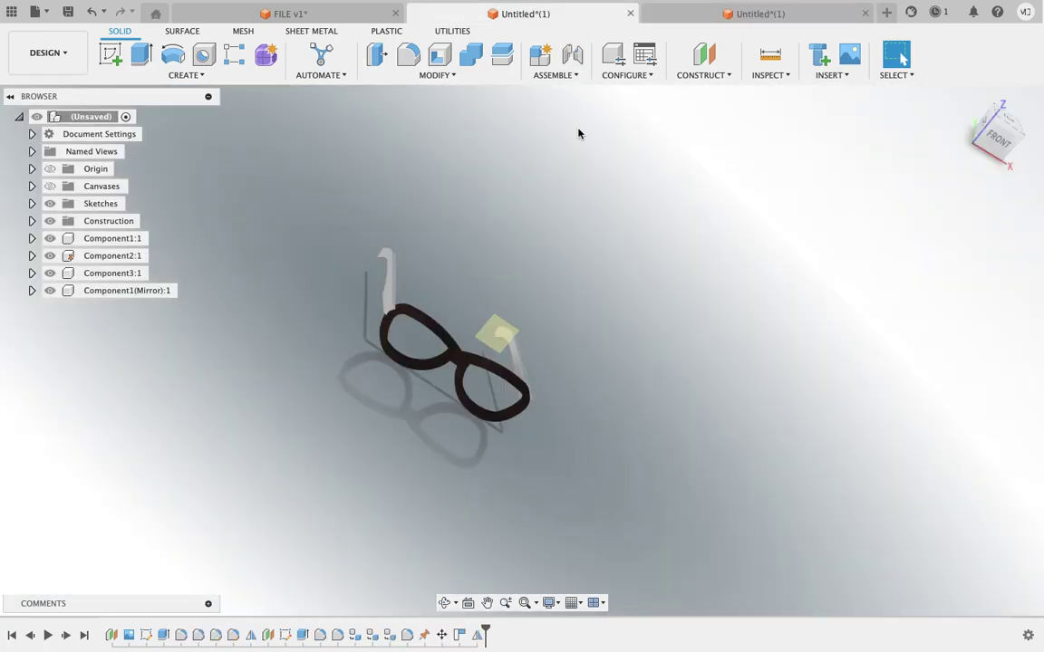
Zoom the view to inspect the glasses design
{"action": "scroll", "coordinate": [608, 233], "scroll_direction": "down", "scroll_amount": 3, "text": "shift"}
{"action": "scroll", "coordinate": [608, 232], "scroll_direction": "down", "scroll_amount": 3, "text": "shift"}
{"action": "scroll", "coordinate": [608, 233], "scroll_direction": "down", "scroll_amount": 3, "text": "shift"}
{"action": "scroll", "coordinate": [608, 233], "scroll_direction": "down", "scroll_amount": 3, "text": "shift"}
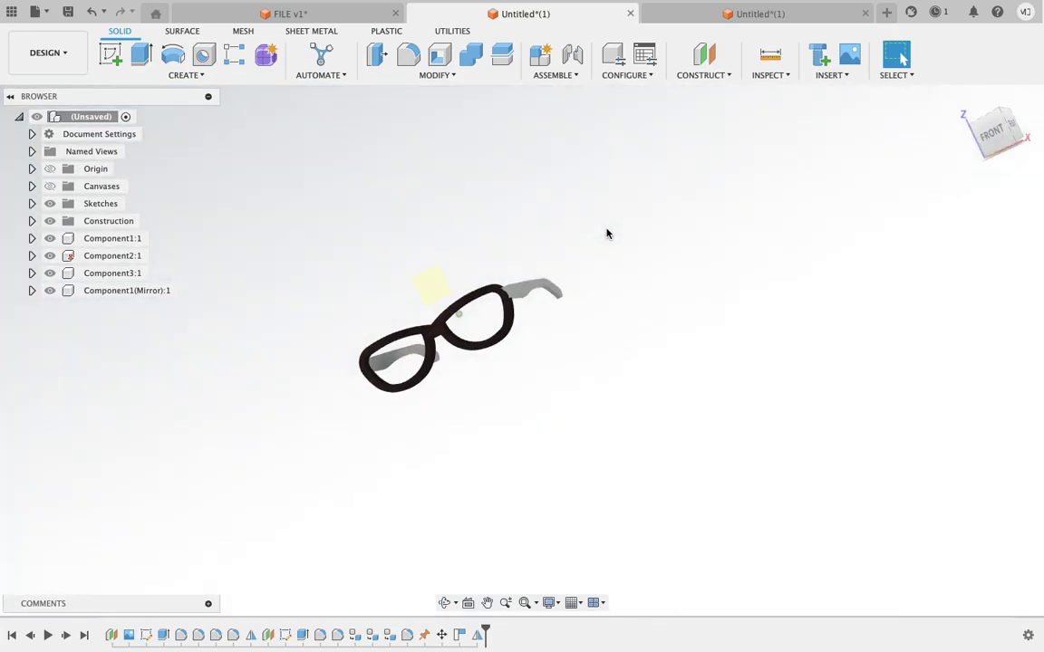
{"action": "scroll", "coordinate": [608, 233], "scroll_direction": "down", "scroll_amount": 3, "text": "shift"}
{"action": "scroll", "coordinate": [608, 233], "scroll_direction": "down", "scroll_amount": 3, "text": "shift"}
{"action": "scroll", "coordinate": [608, 233], "scroll_direction": "down", "scroll_amount": 3, "text": "shift"}
{"action": "scroll", "coordinate": [609, 233], "scroll_direction": "down", "scroll_amount": 3, "text": "shift"}
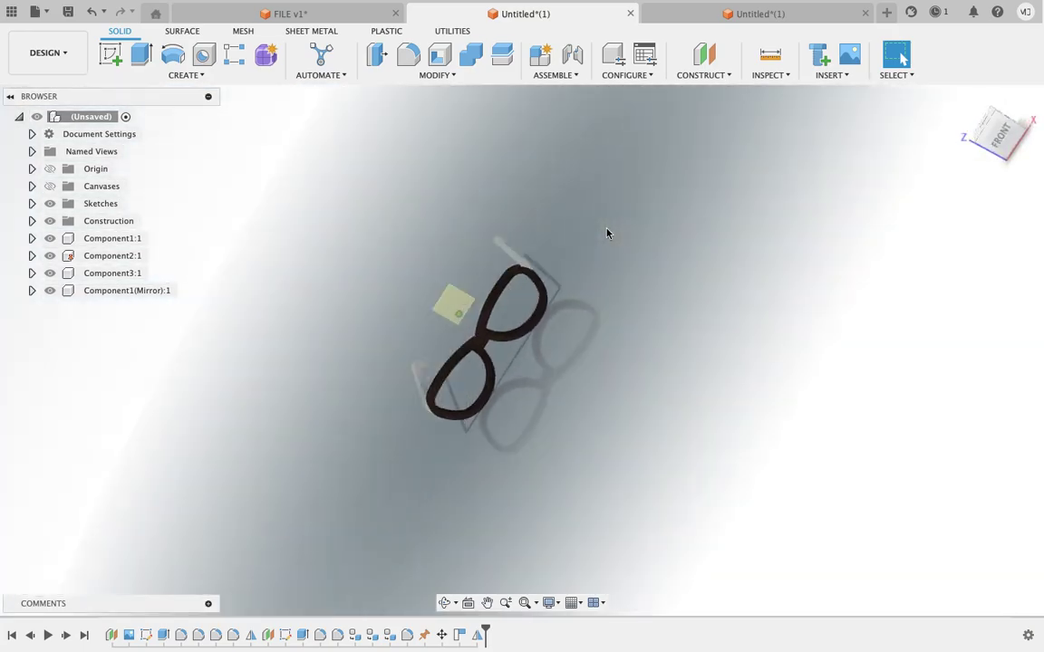
{"action": "scroll", "coordinate": [608, 233], "scroll_direction": "down", "scroll_amount": 2, "text": "shift"}
Inspect the gold star trophy in FILE v1, then return to the sword design
{"action": "left_click", "coordinate": [343, 25]}
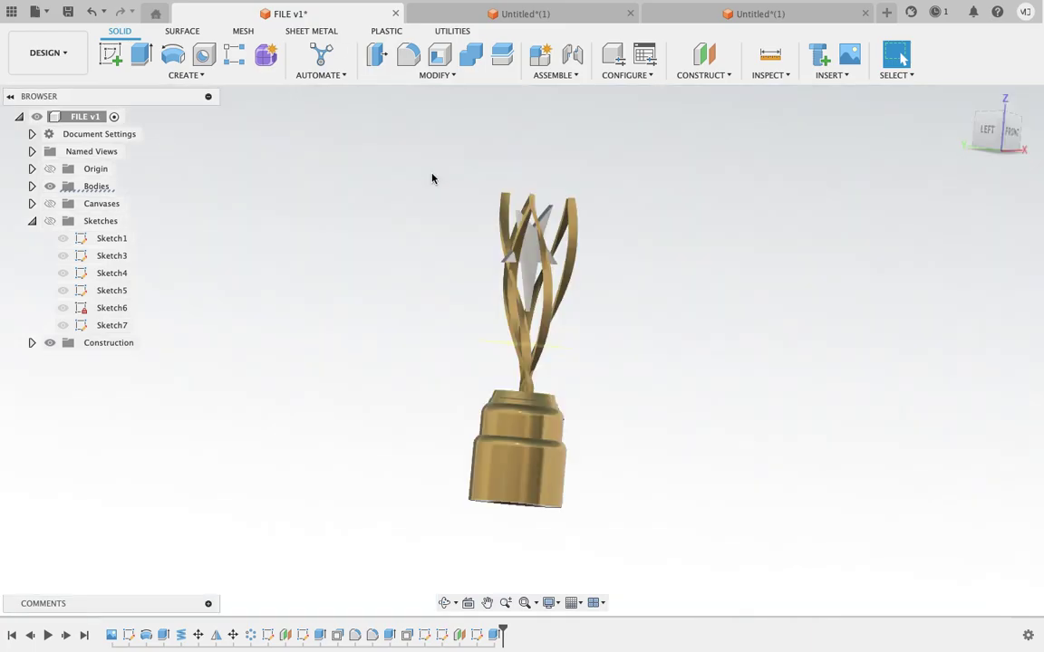
{"action": "scroll", "coordinate": [432, 178], "scroll_direction": "down", "scroll_amount": 3, "text": "shift"}
{"action": "scroll", "coordinate": [433, 178], "scroll_direction": "down", "scroll_amount": 3, "text": "shift"}
{"action": "scroll", "coordinate": [432, 178], "scroll_direction": "down", "scroll_amount": 3, "text": "shift"}
{"action": "scroll", "coordinate": [432, 178], "scroll_direction": "down", "scroll_amount": 3, "text": "shift"}
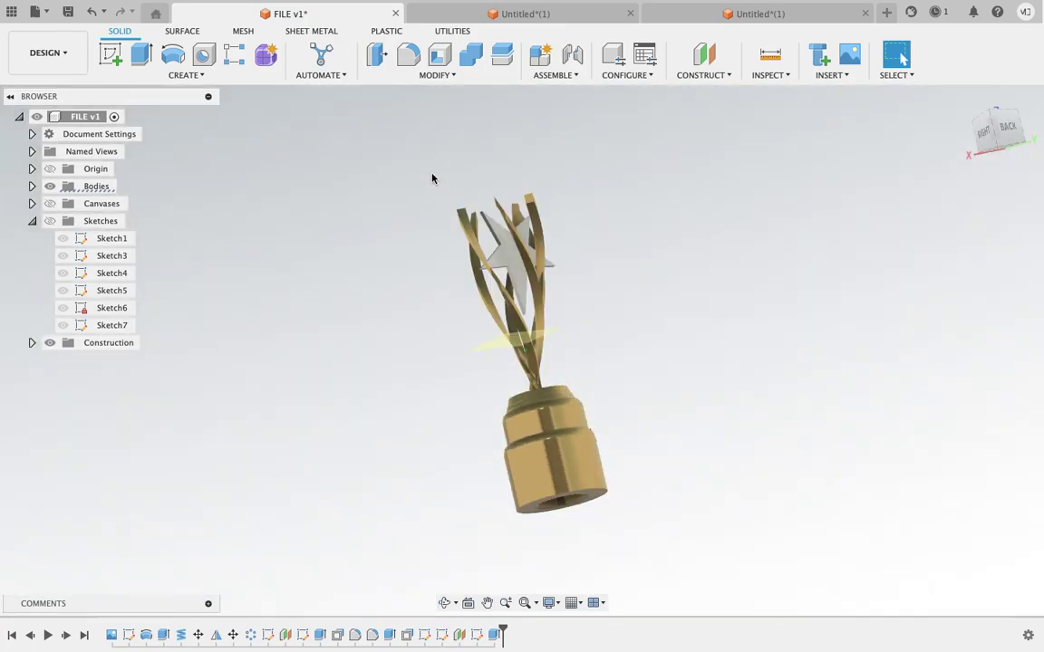
{"action": "scroll", "coordinate": [432, 178], "scroll_direction": "down", "scroll_amount": 3, "text": "shift"}
{"action": "scroll", "coordinate": [432, 179], "scroll_direction": "down", "scroll_amount": 3, "text": "shift"}
{"action": "scroll", "coordinate": [432, 179], "scroll_direction": "down", "scroll_amount": 3, "text": "shift"}
{"action": "scroll", "coordinate": [432, 179], "scroll_direction": "down", "scroll_amount": 3, "text": "shift"}
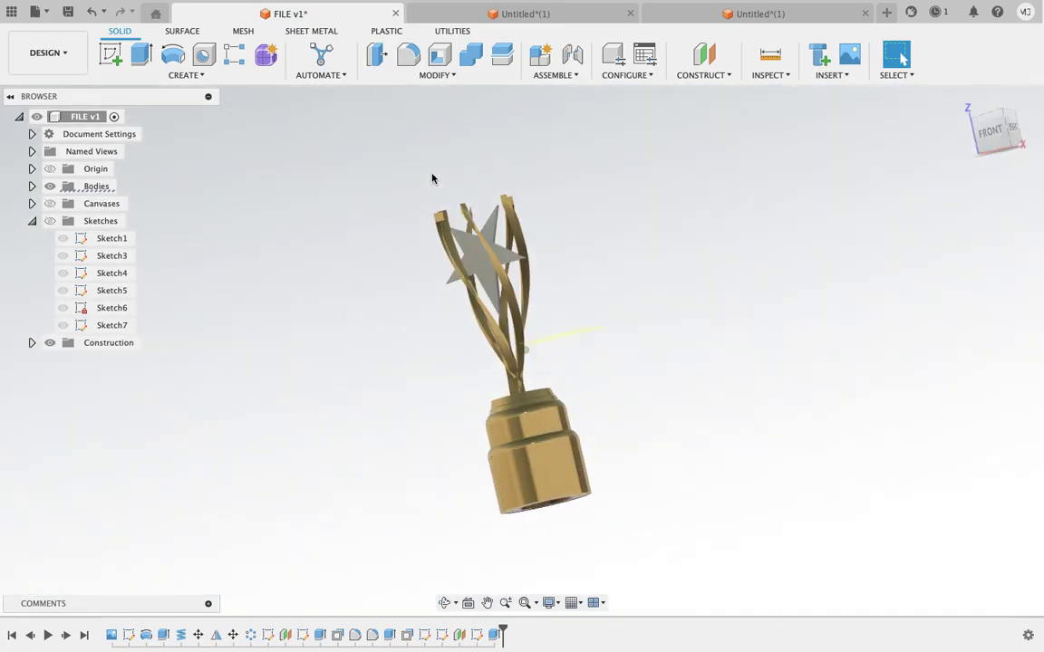
{"action": "scroll", "coordinate": [432, 178], "scroll_direction": "down", "scroll_amount": 3, "text": "shift"}
{"action": "scroll", "coordinate": [432, 178], "scroll_direction": "down", "scroll_amount": 3, "text": "shift"}
{"action": "scroll", "coordinate": [432, 179], "scroll_direction": "down", "scroll_amount": 3, "text": "shift"}
{"action": "scroll", "coordinate": [432, 178], "scroll_direction": "down", "scroll_amount": 3, "text": "shift"}
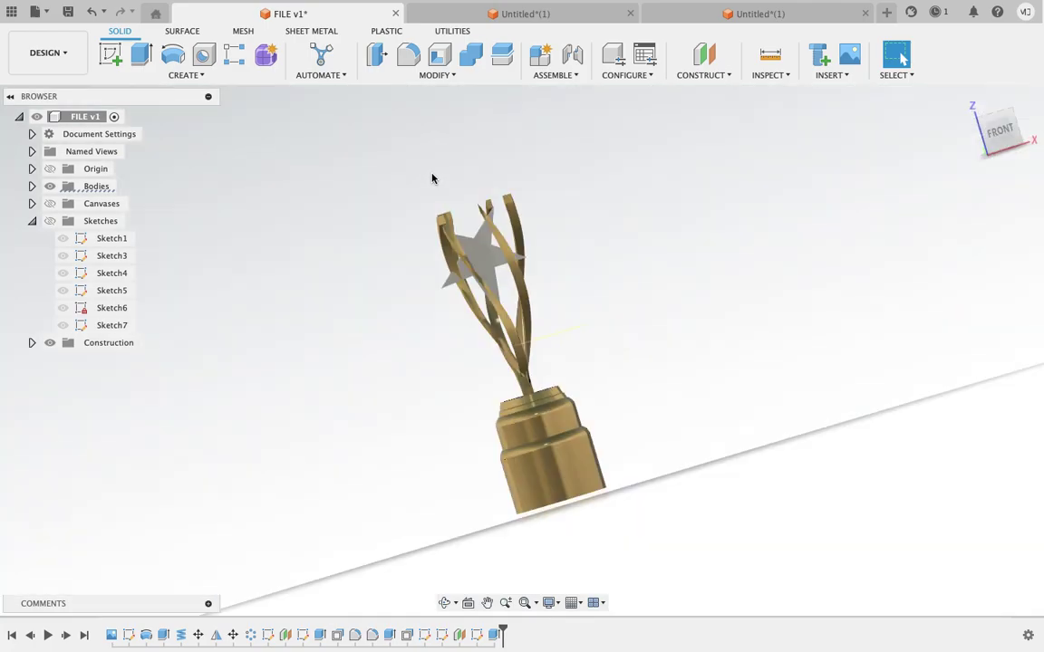
{"action": "scroll", "coordinate": [432, 178], "scroll_direction": "down", "scroll_amount": 3, "text": "shift"}
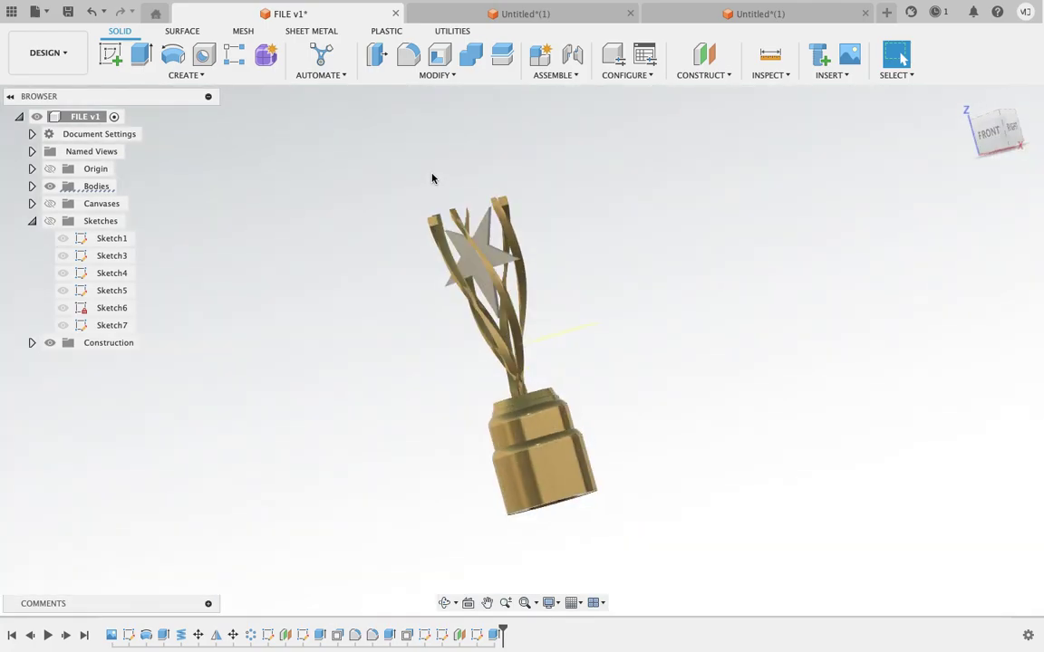
{"action": "left_click", "coordinate": [737, 16]}
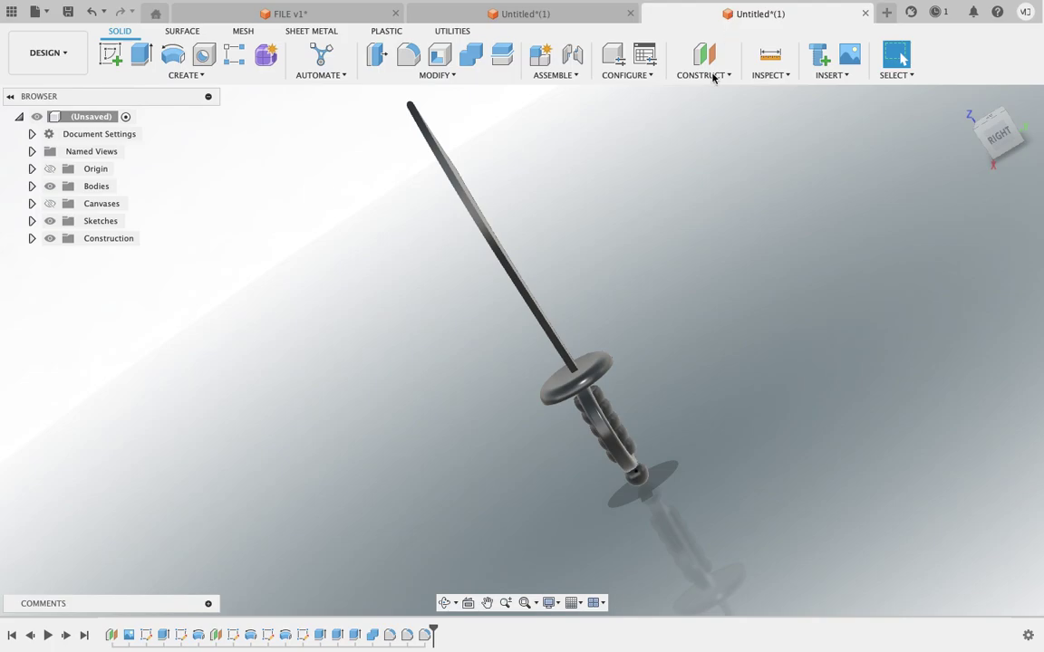
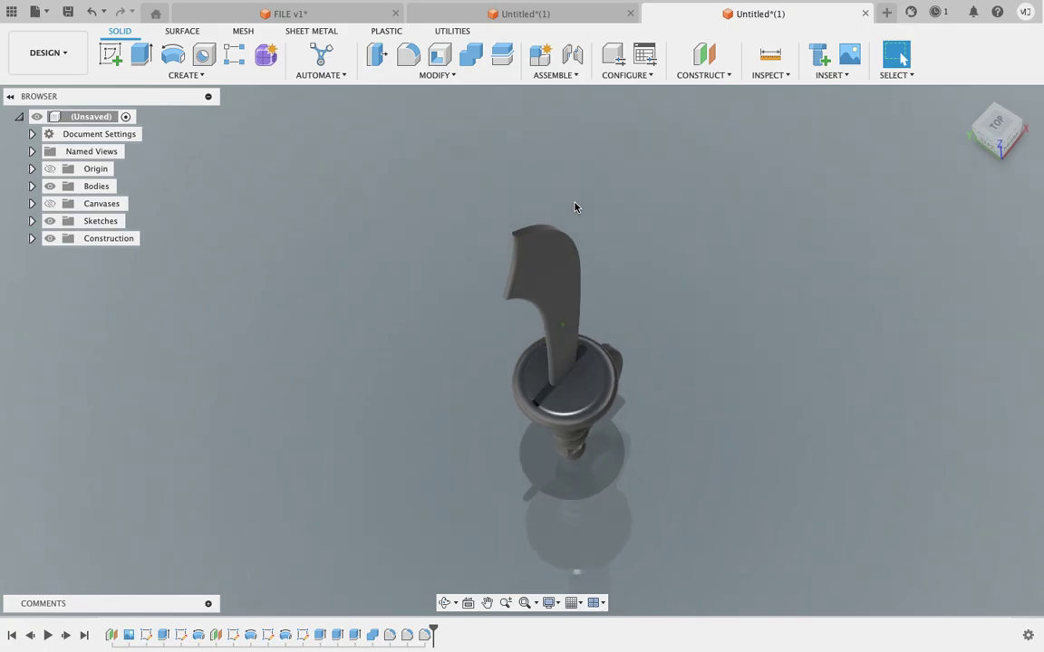
Cancel the started chamfer and undo the last feature on the blade
{"action": "left_click", "coordinate": [431, 80]}
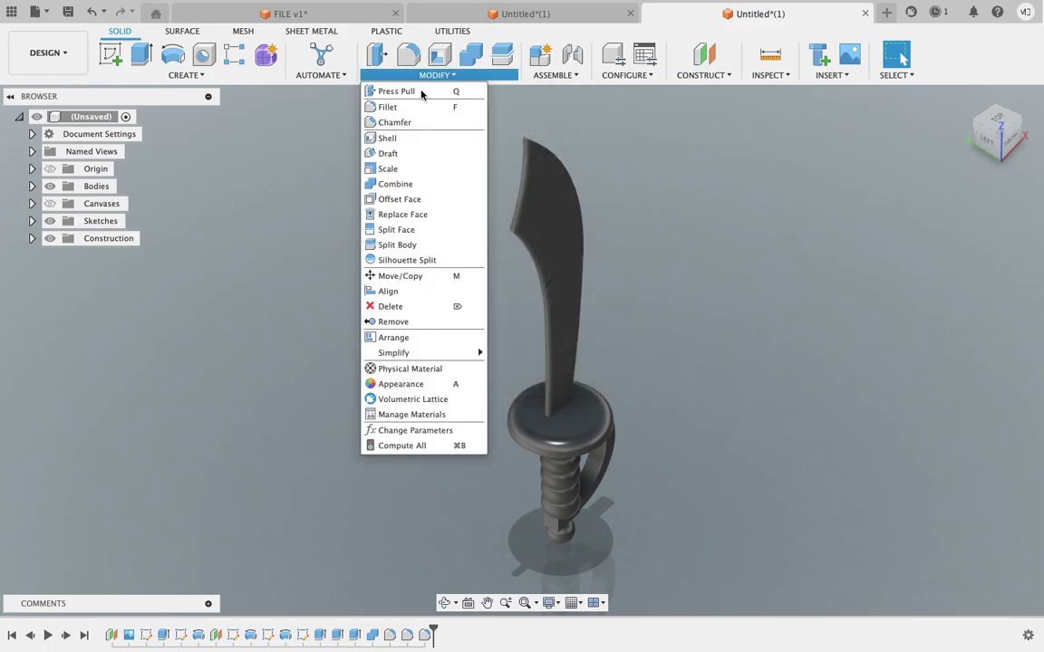
{"action": "left_click", "coordinate": [407, 123]}
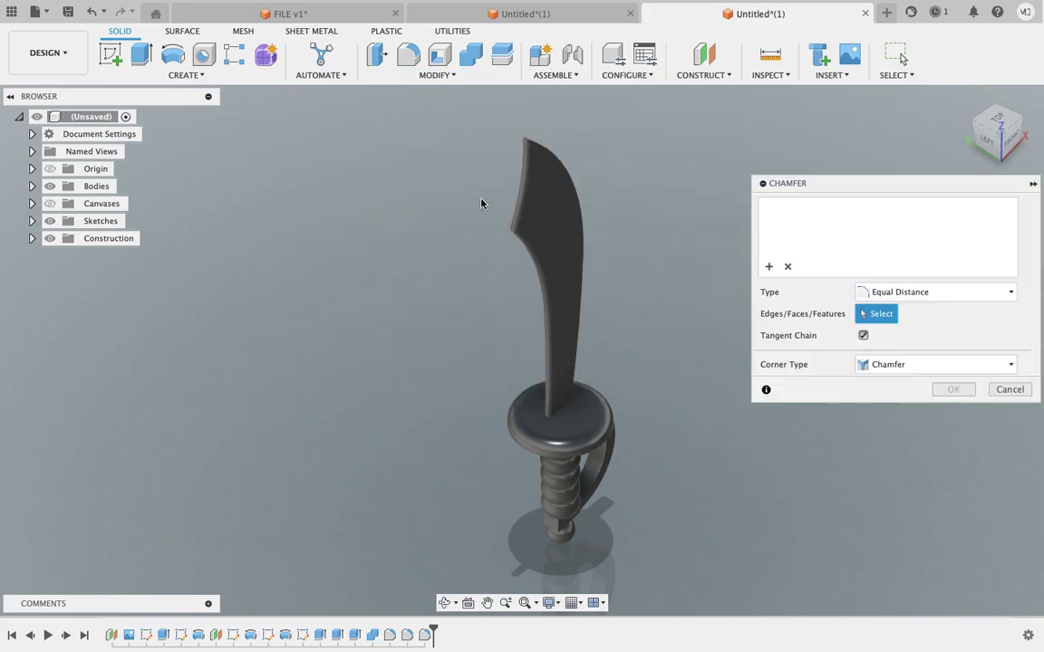
{"action": "left_click", "coordinate": [1009, 390]}
{"action": "key", "text": "ctrl+z"}
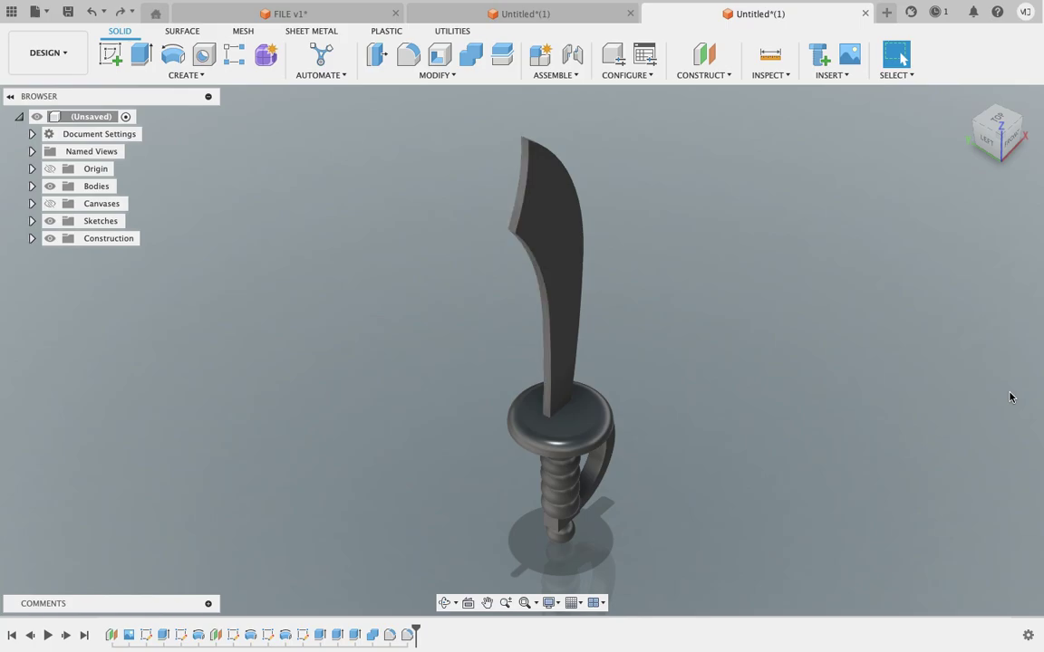
Preview a 0.05 in equal-distance chamfer on the blade's four long edges
{"action": "left_click", "coordinate": [444, 77]}
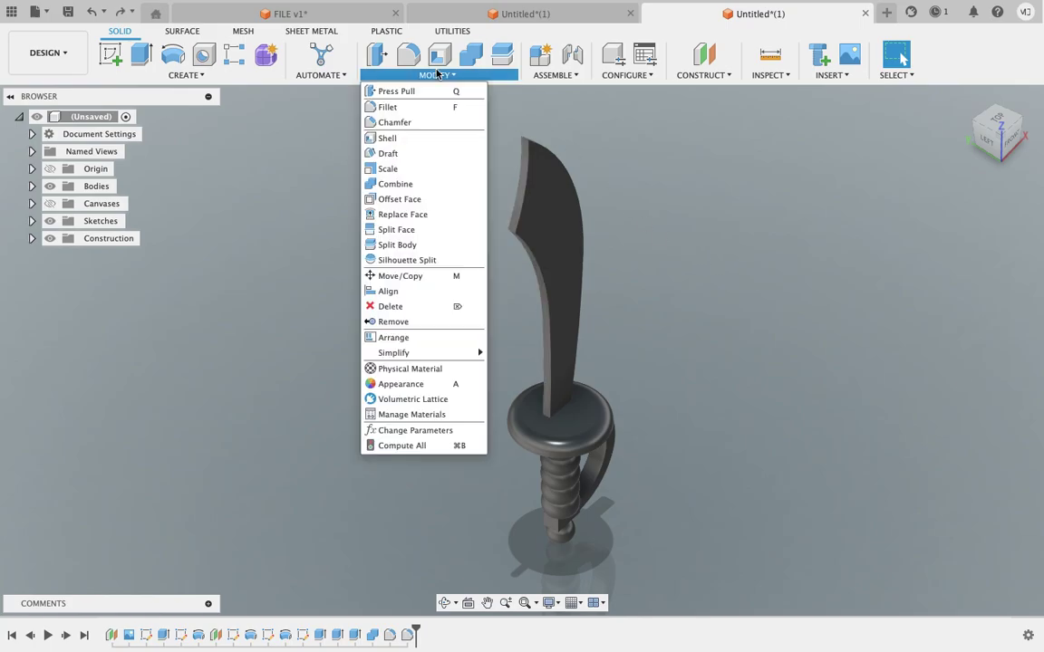
{"action": "left_click", "coordinate": [436, 122]}
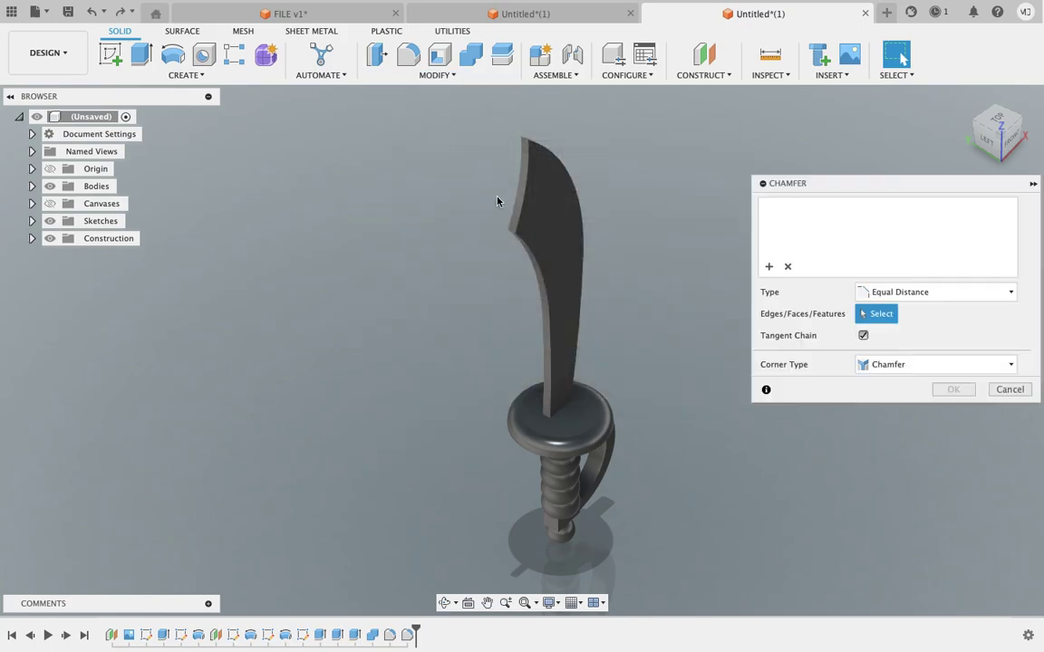
{"action": "left_click", "coordinate": [534, 260]}
{"action": "middle_click_drag", "start_coordinate": [450, 224], "coordinate": [554, 270], "text": "shift"}
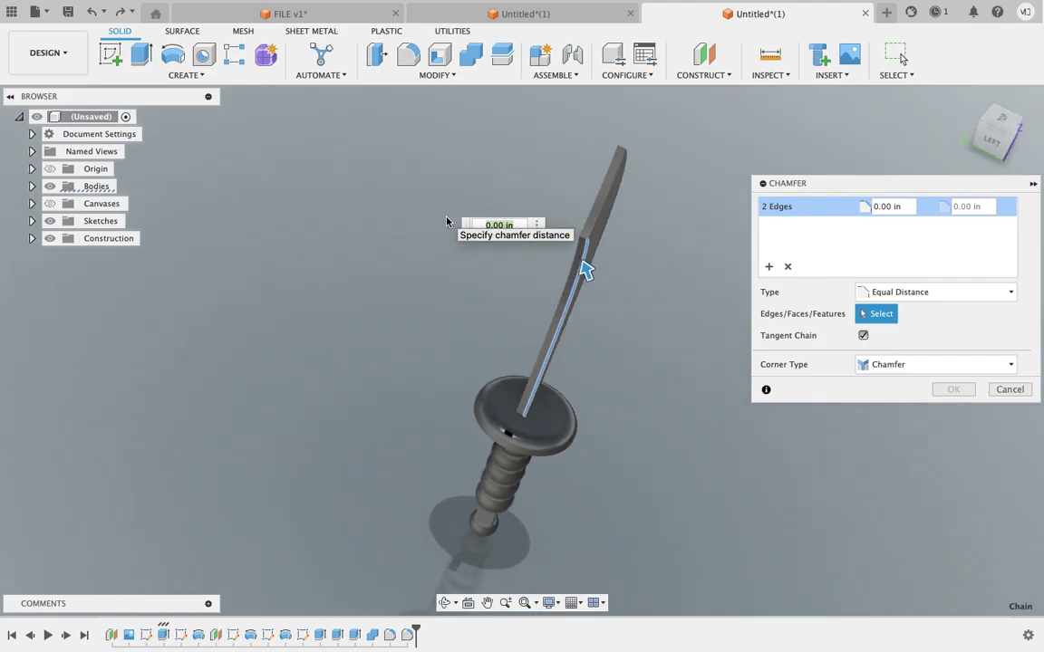
{"action": "left_click", "coordinate": [544, 258]}
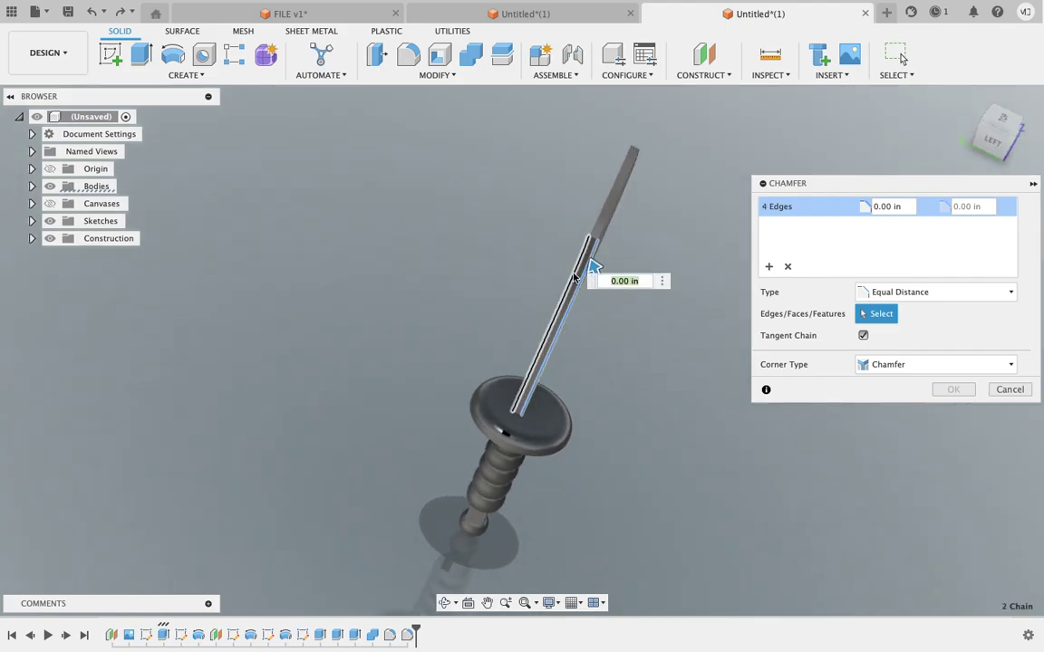
{"action": "middle_click_drag", "start_coordinate": [594, 267], "coordinate": [612, 299], "text": "shift"}
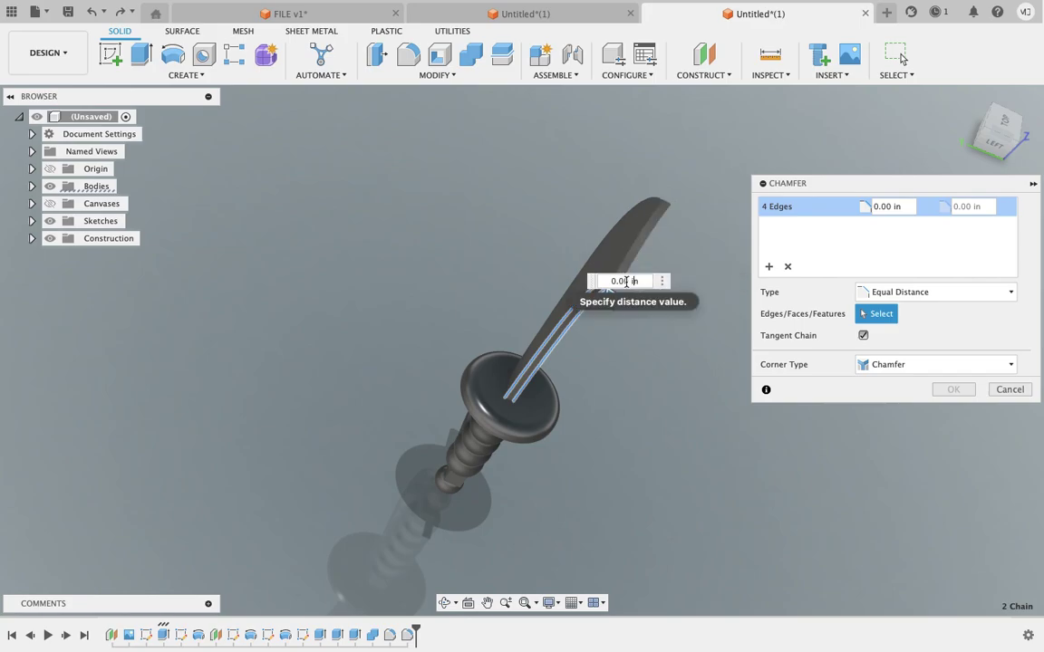
{"action": "key", "text": "BackSpace"}
{"action": "type", "text": "5"}
{"action": "key", "text": "Return"}
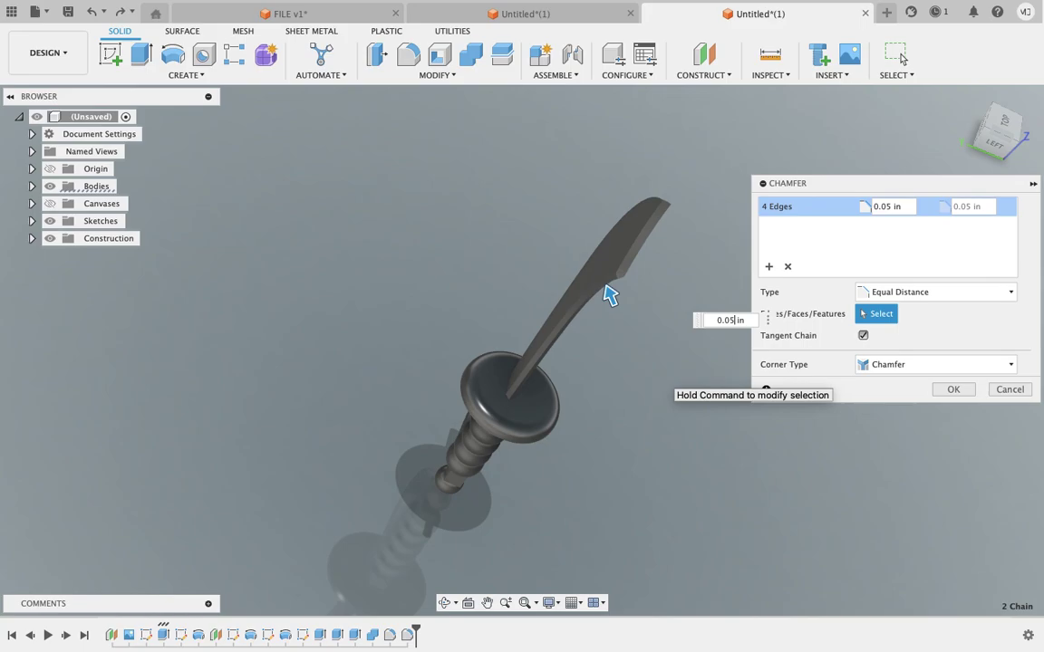
{"action": "middle_click_drag", "start_coordinate": [656, 315], "coordinate": [654, 315], "text": "shift"}
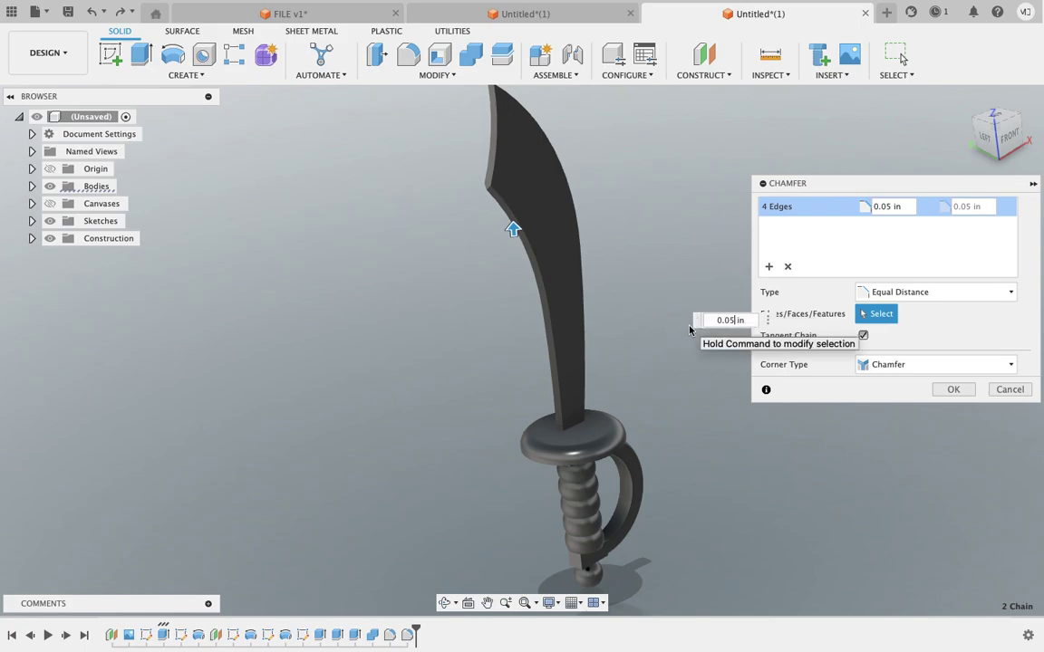
Change the blade chamfer distance to 0.10 in
{"action": "key", "text": "BackSpace"}
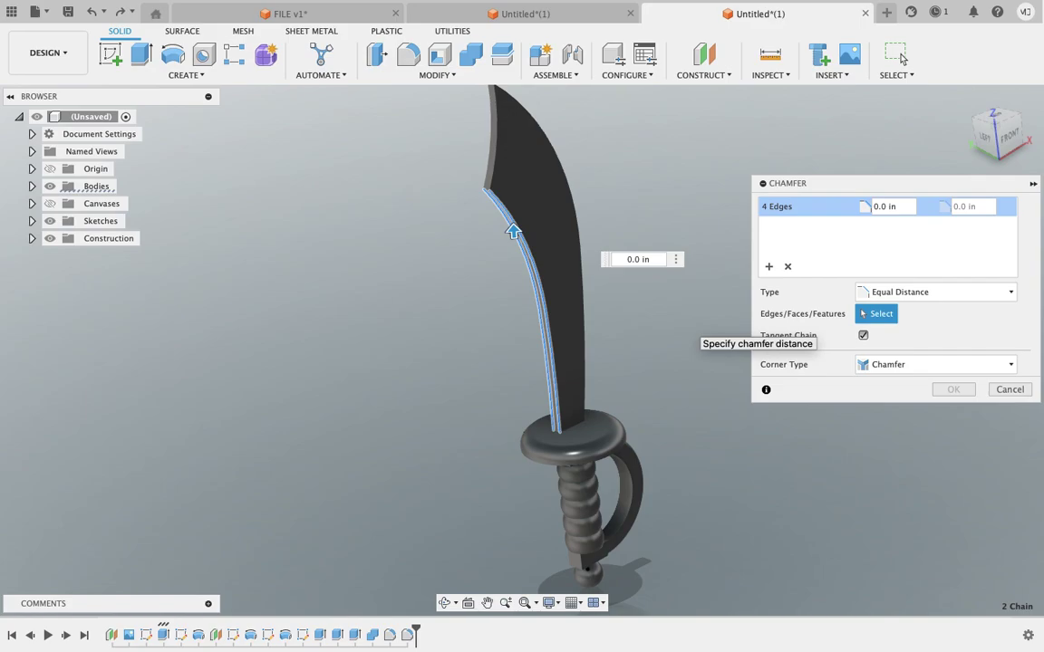
{"action": "type", "text": "10"}
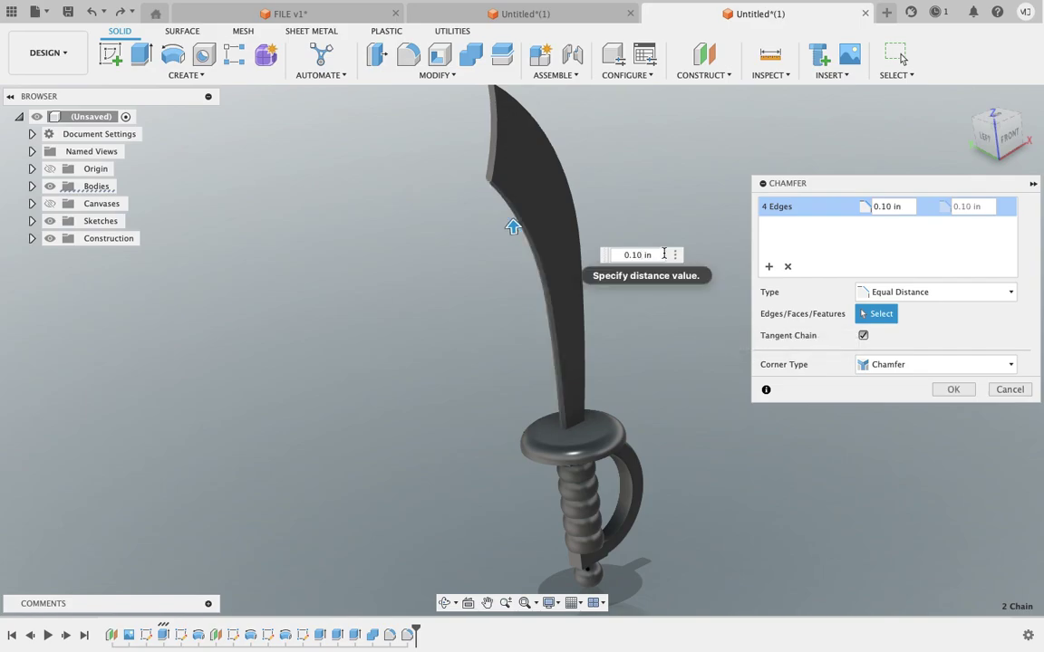
{"action": "scroll", "coordinate": [614, 190], "scroll_direction": "left", "scroll_amount": 5, "text": "shift"}
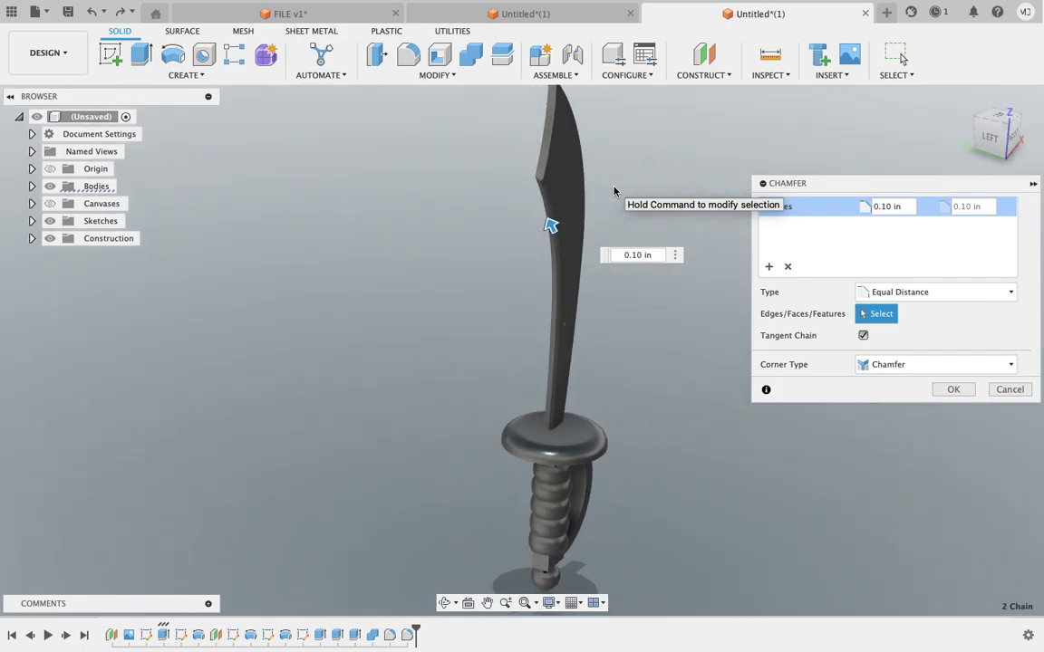
{"action": "scroll", "coordinate": [614, 190], "scroll_direction": "right", "scroll_amount": 3, "text": "shift"}
{"action": "scroll", "coordinate": [614, 190], "scroll_direction": "left", "scroll_amount": 3, "text": "shift"}
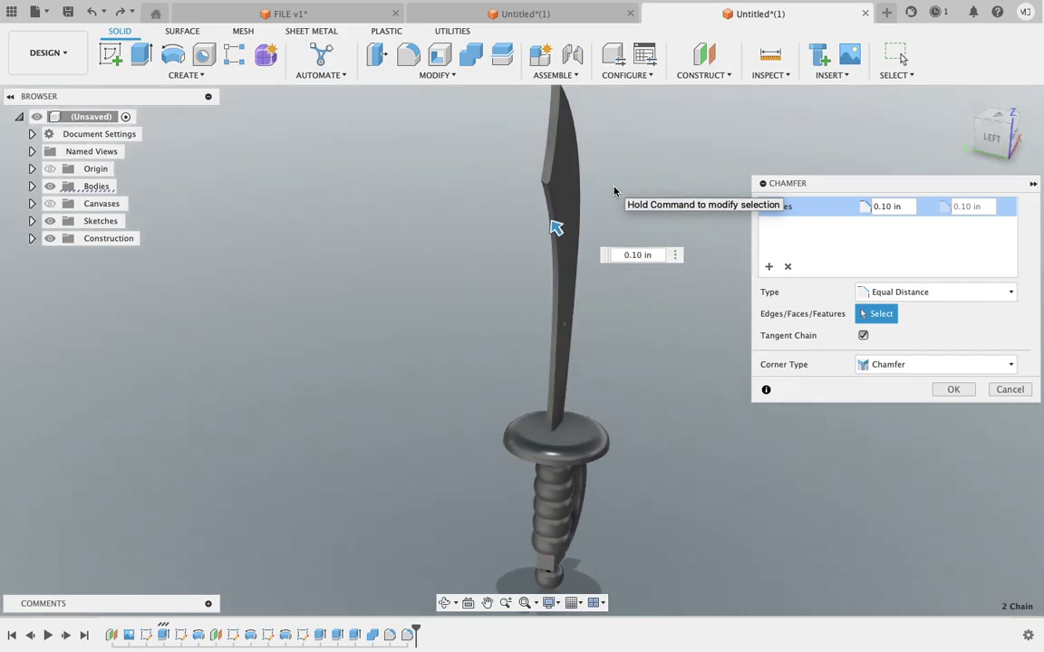
{"action": "scroll", "coordinate": [613, 190], "scroll_direction": "right", "scroll_amount": 5, "text": "shift"}
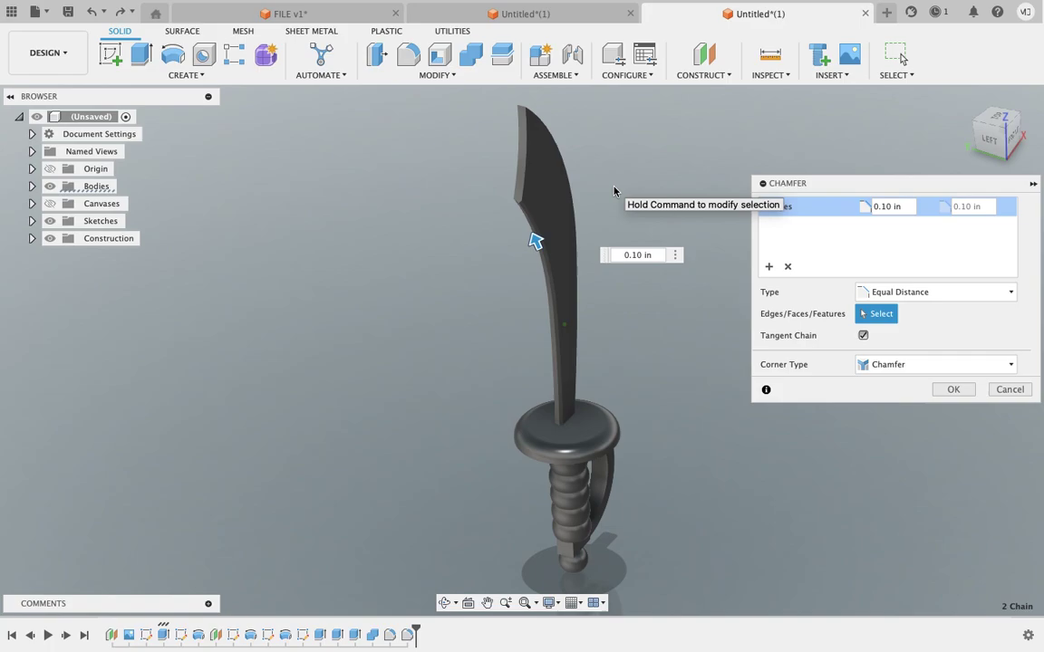
Try a 0.15 in distance, then cancel the chamfer after the size error
{"action": "key", "text": "BackSpace"}
{"action": "type", "text": "5"}
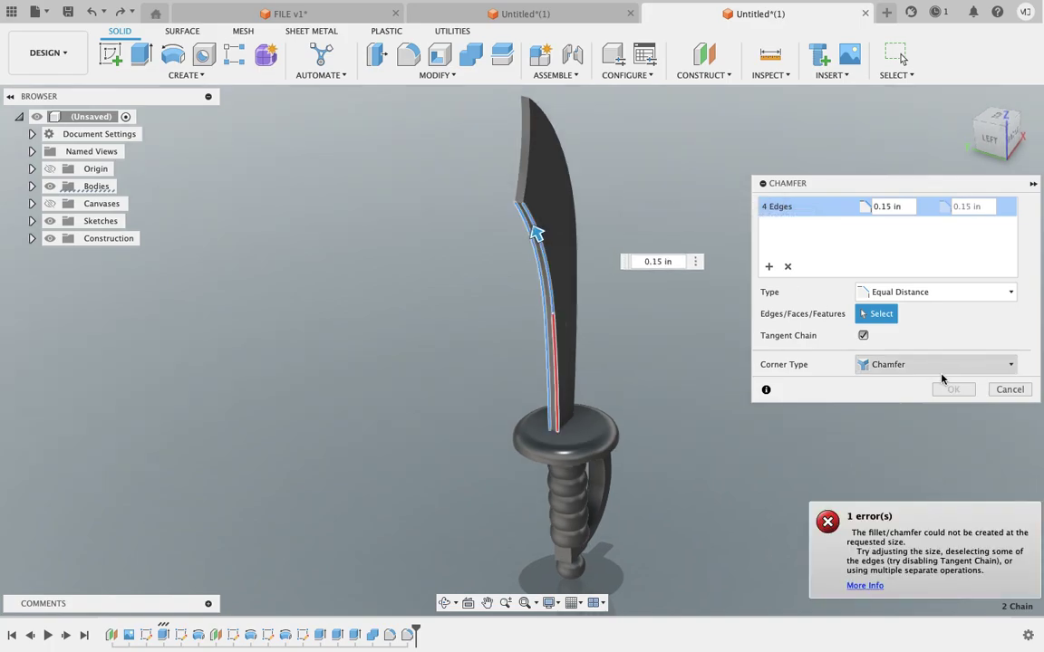
{"action": "left_click", "coordinate": [1008, 389]}
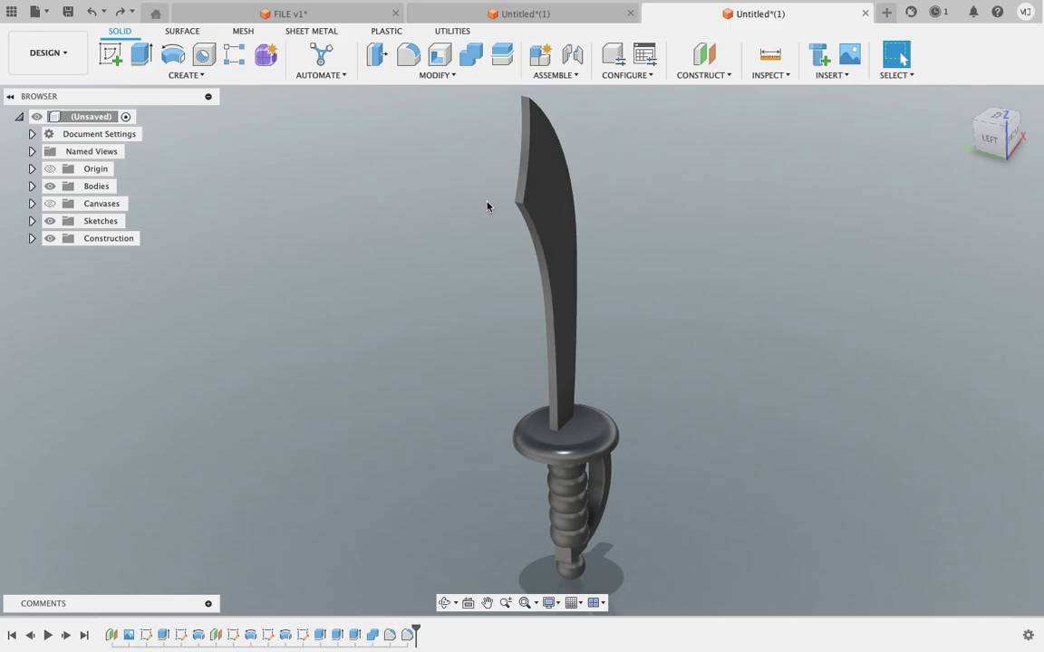
{"action": "key", "text": "F6"}
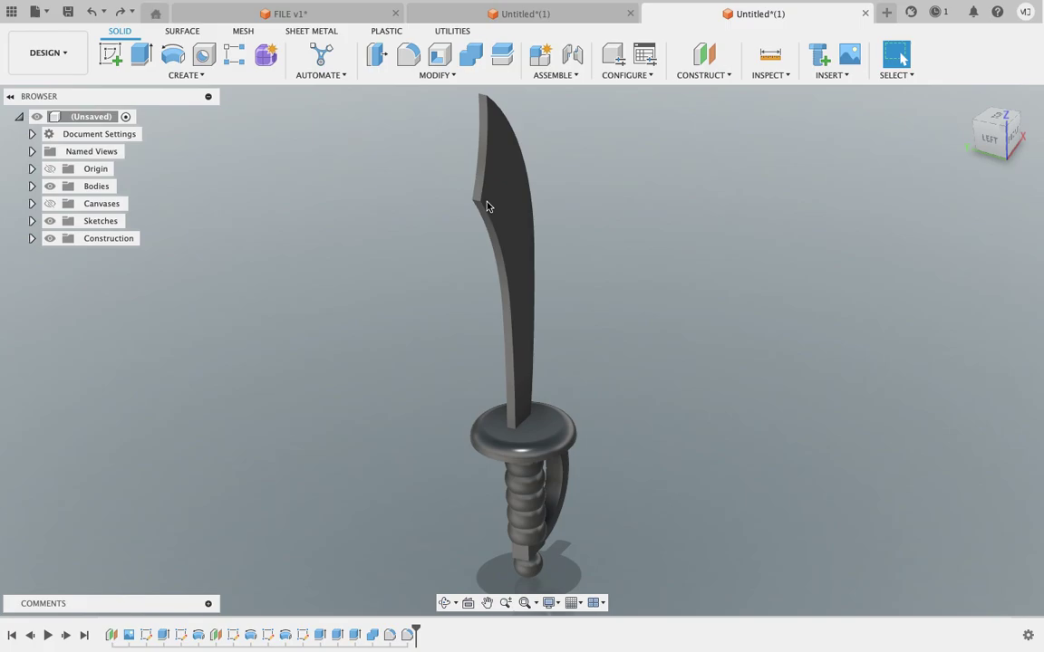
{"action": "mouse_move", "coordinate": [997, 134]}
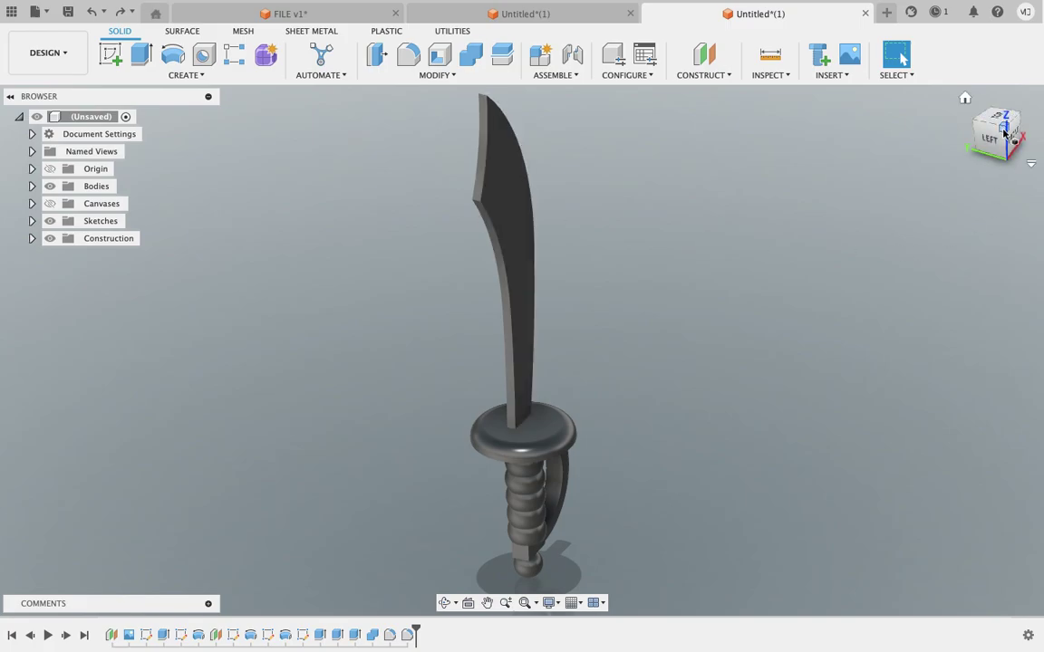
From the front-right view, select the blade's two edges and broad face for a new chamfer
{"action": "left_click", "coordinate": [1004, 133]}
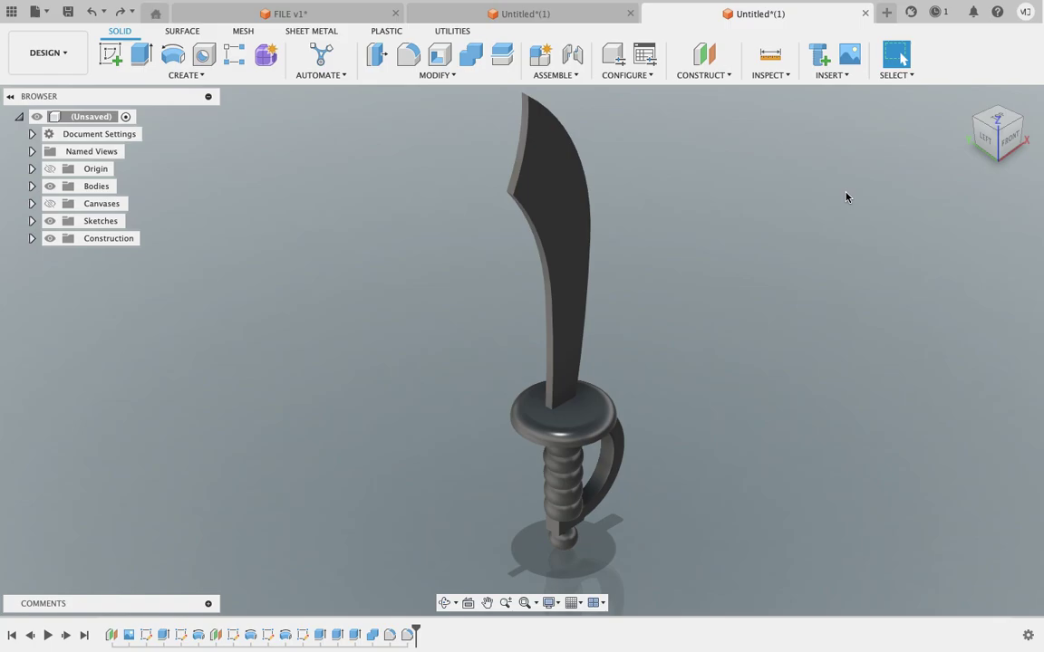
{"action": "left_click", "coordinate": [1025, 122]}
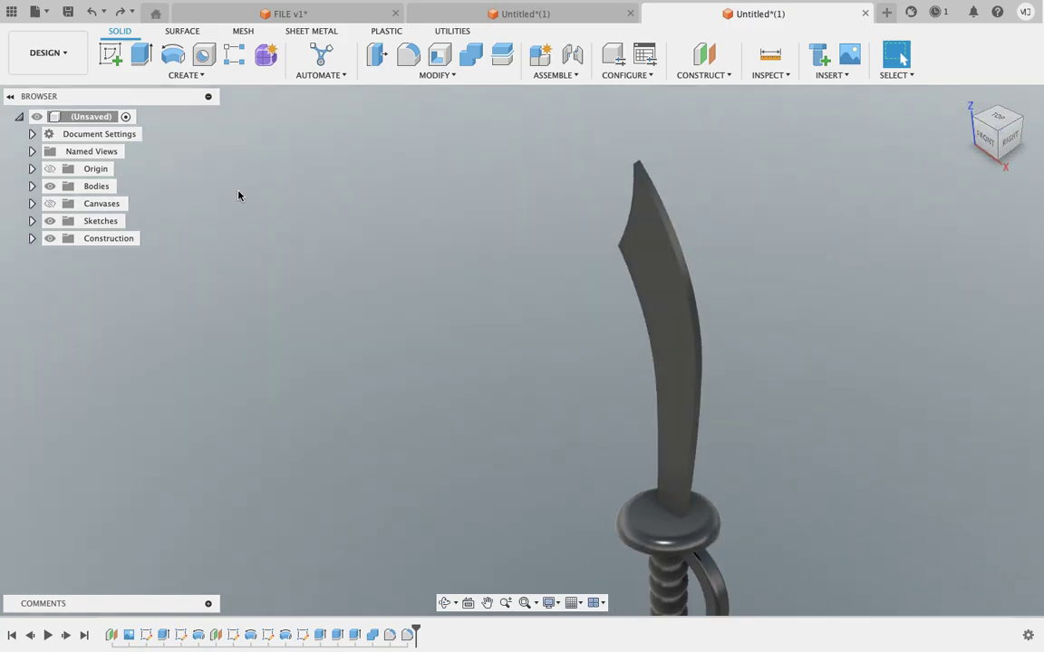
{"action": "left_click", "coordinate": [429, 75]}
{"action": "left_click", "coordinate": [407, 122]}
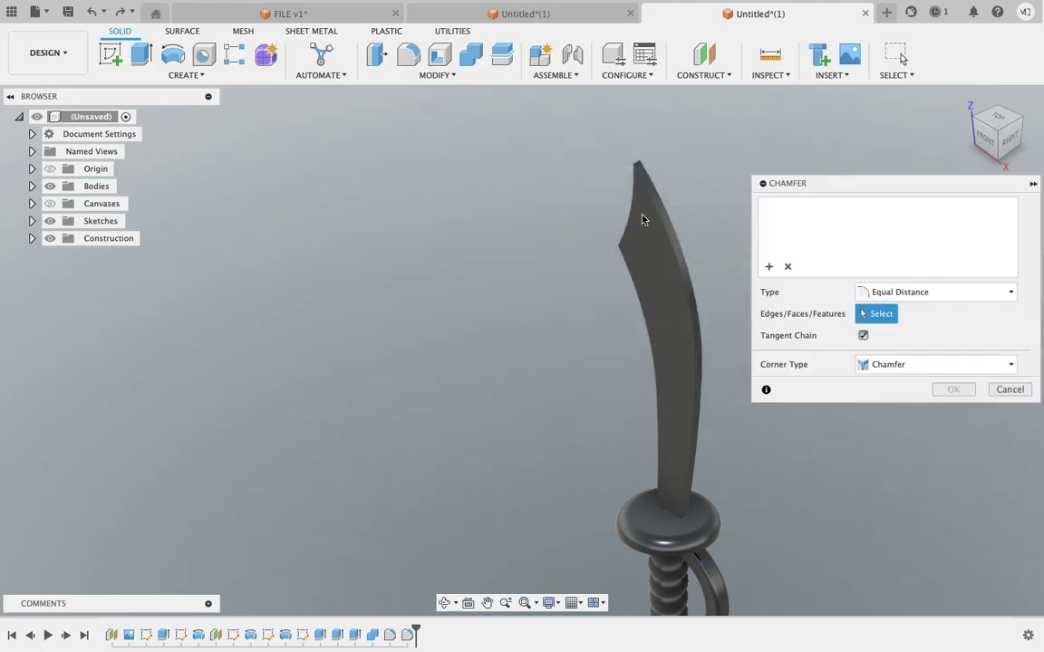
{"action": "left_click", "coordinate": [661, 226]}
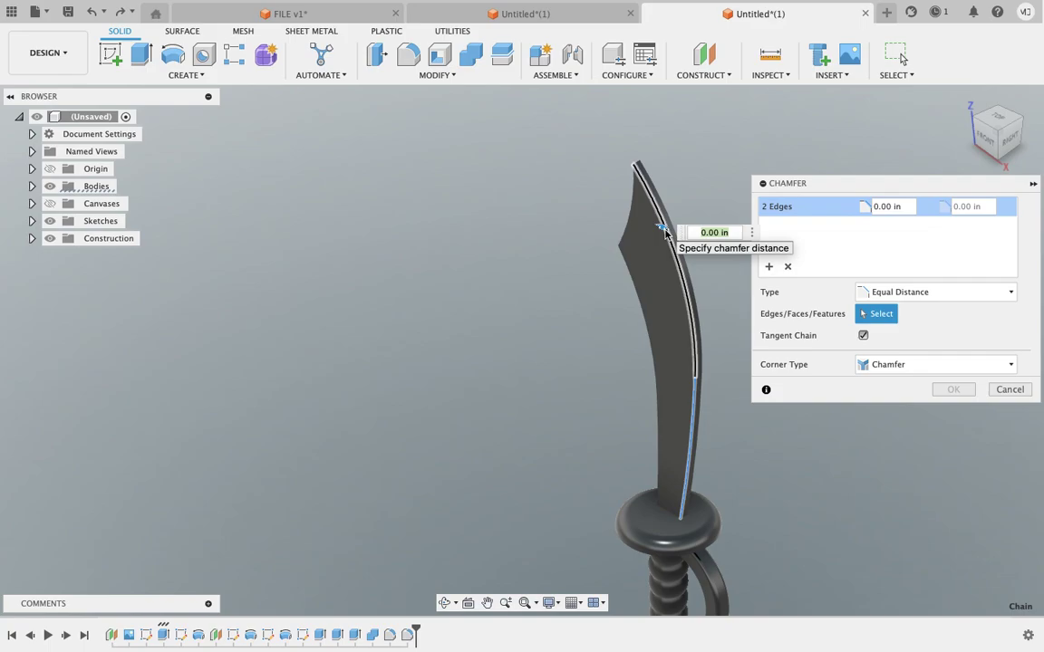
{"action": "left_click", "coordinate": [667, 230]}
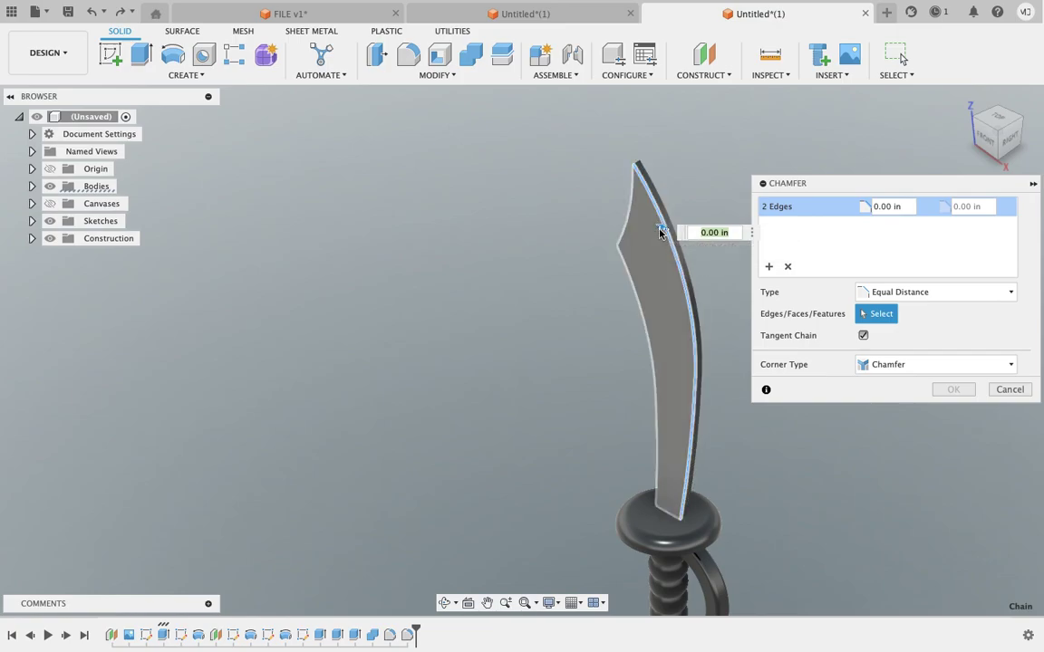
{"action": "left_click", "coordinate": [660, 232]}
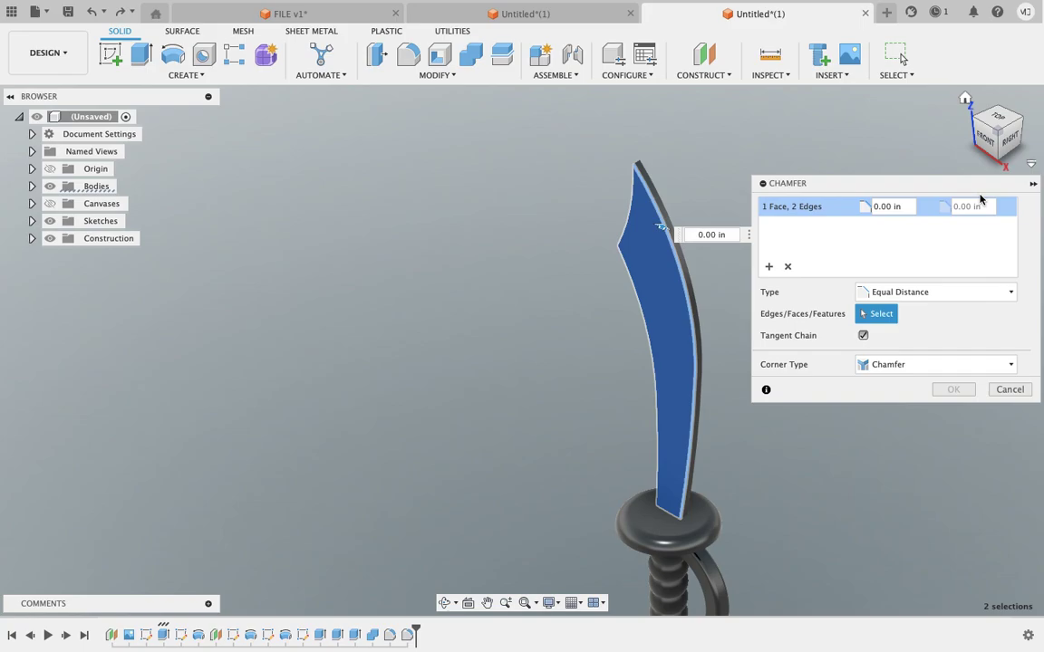
Keep Equal Distance as the chamfer type for the blade face and two edges
{"action": "left_click", "coordinate": [908, 297]}
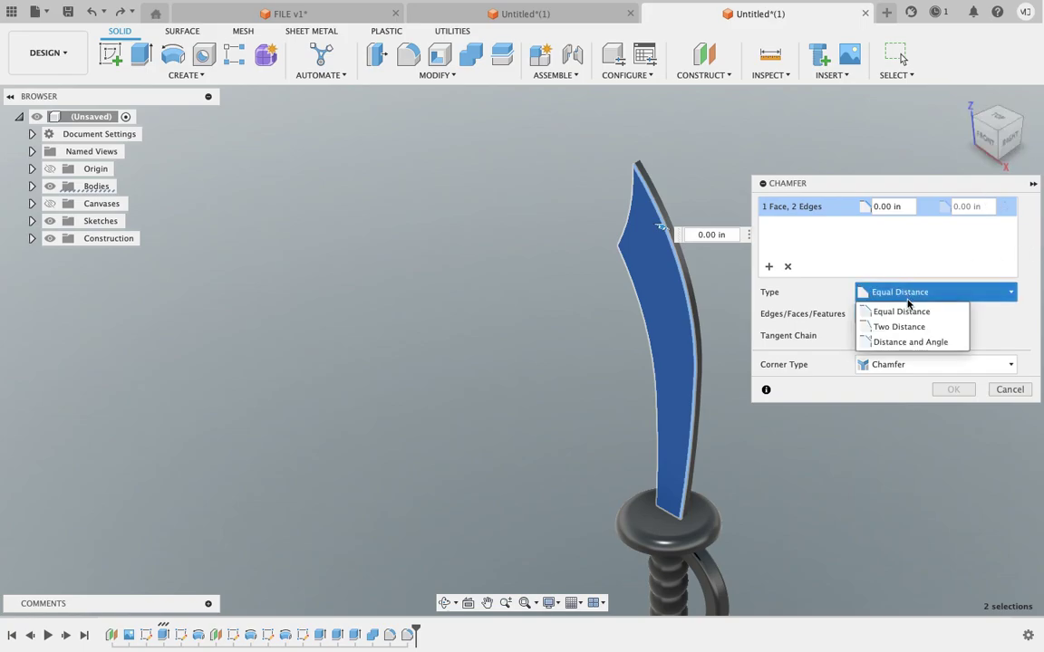
{"action": "left_click", "coordinate": [815, 251]}
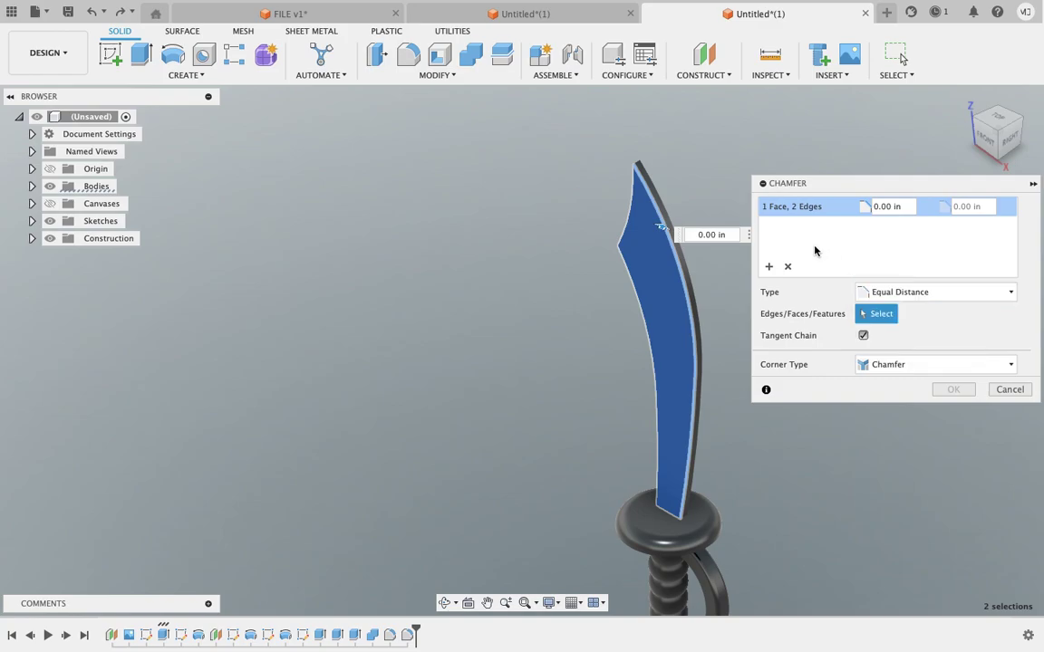
{"action": "left_click", "coordinate": [959, 292]}
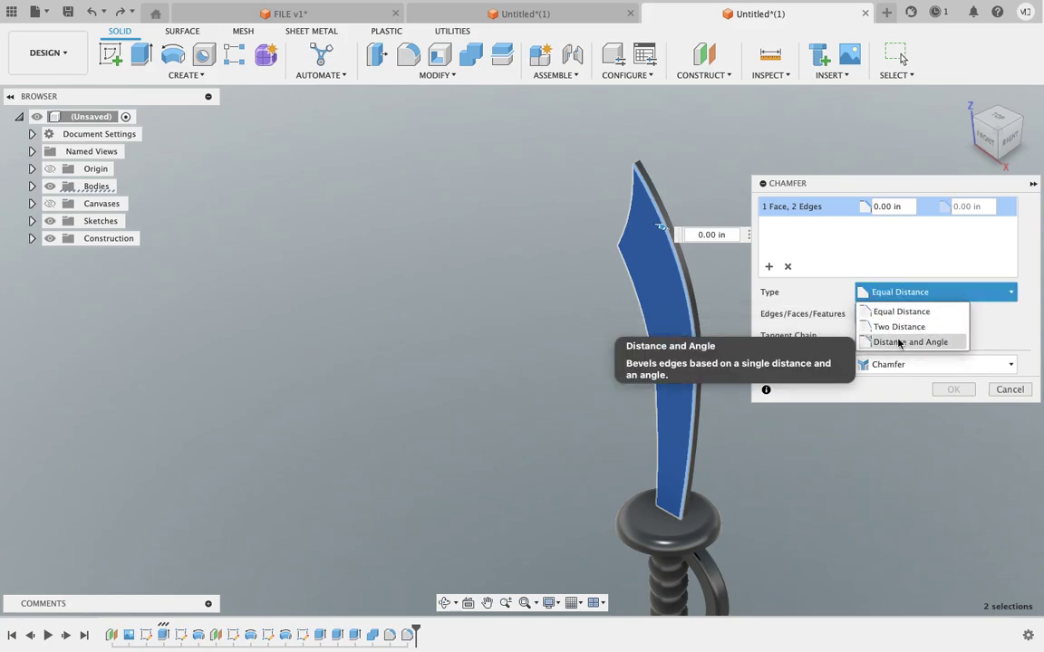
{"action": "left_click", "coordinate": [886, 265]}
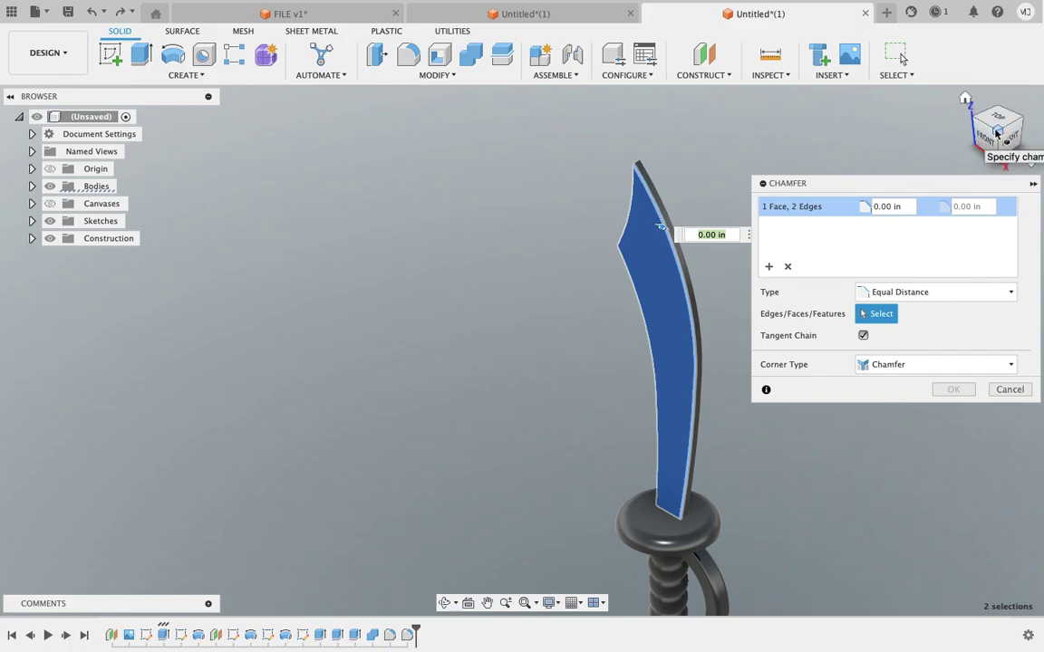
{"action": "mouse_move", "coordinate": [1001, 127]}
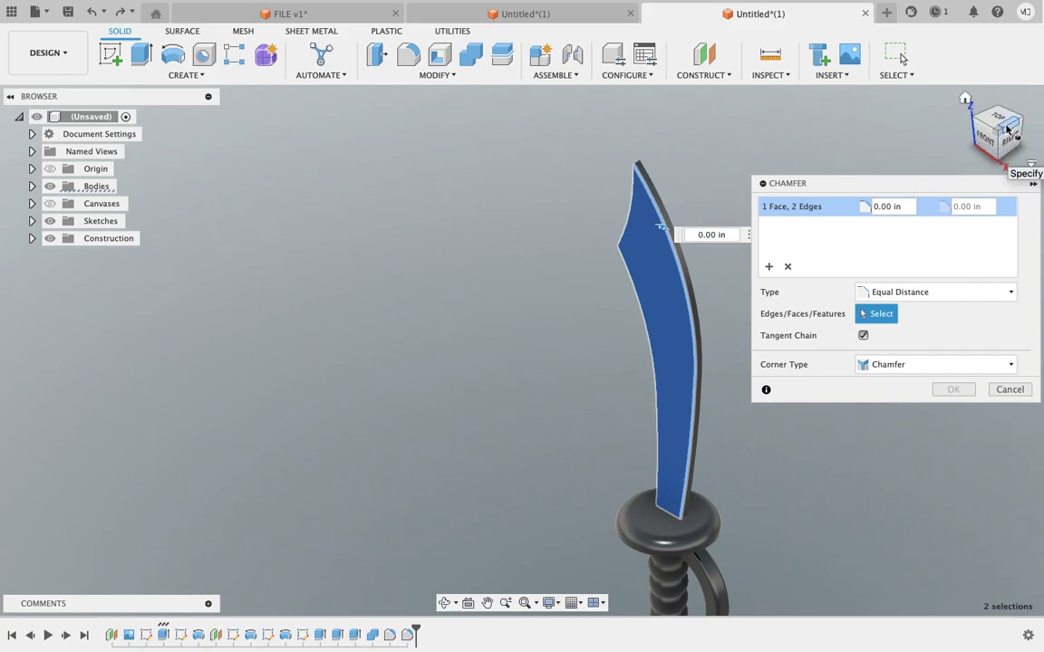
Zoom in on the blade face from above, then cancel the face-and-edges chamfer
{"action": "left_click_drag", "start_coordinate": [999, 131], "coordinate": [1031, 192]}
{"action": "scroll", "coordinate": [707, 382], "scroll_direction": "up", "scroll_amount": 3}
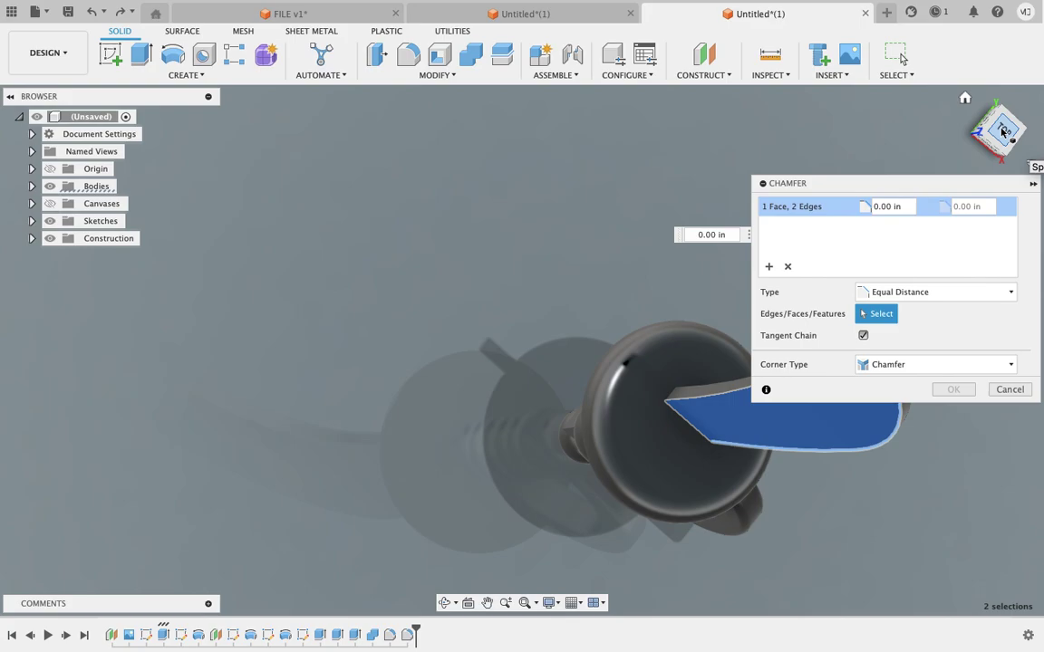
{"action": "mouse_move", "coordinate": [813, 185]}
{"action": "left_mouse_down"}
{"action": "mouse_move", "coordinate": [603, 193]}
{"action": "mouse_move", "coordinate": [385, 181]}
{"action": "left_mouse_up"}
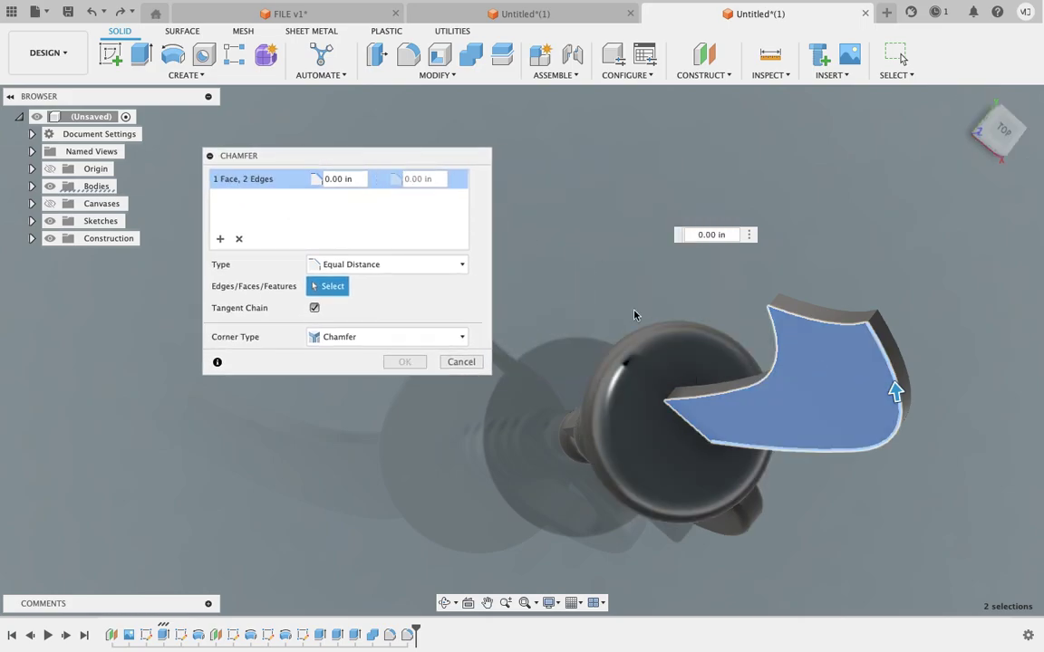
{"action": "scroll", "coordinate": [819, 331], "scroll_direction": "up", "scroll_amount": 2}
{"action": "scroll", "coordinate": [819, 332], "scroll_direction": "up", "scroll_amount": 3}
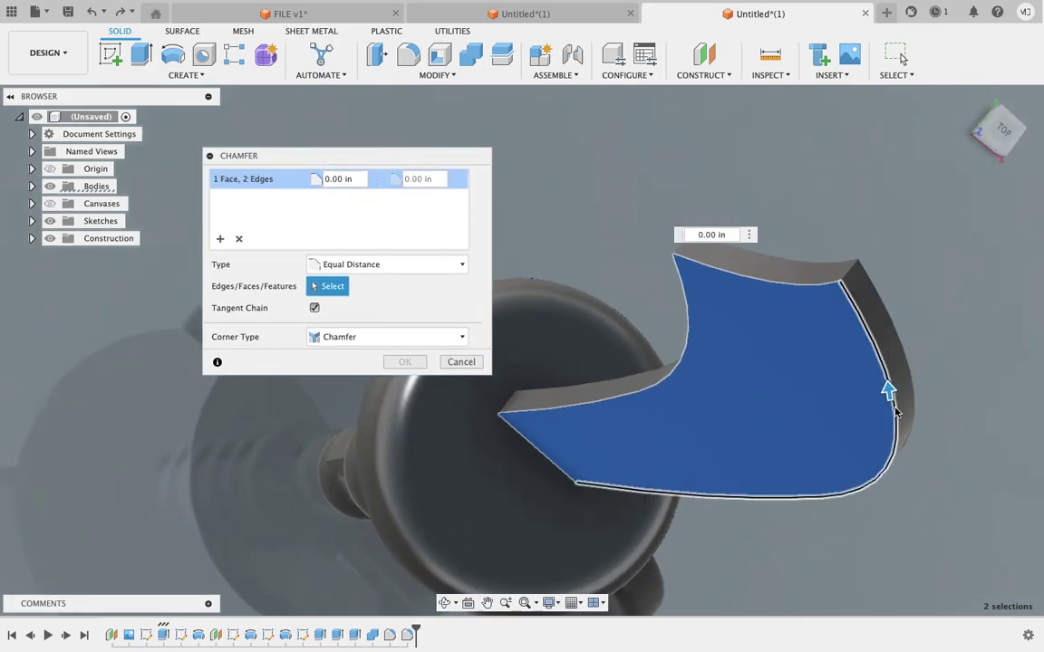
{"action": "scroll", "coordinate": [861, 299], "scroll_direction": "up", "scroll_amount": 2}
{"action": "scroll", "coordinate": [827, 228], "scroll_direction": "up", "scroll_amount": 2}
{"action": "scroll", "coordinate": [827, 226], "scroll_direction": "up", "scroll_amount": 1}
{"action": "scroll", "coordinate": [828, 221], "scroll_direction": "up", "scroll_amount": 1}
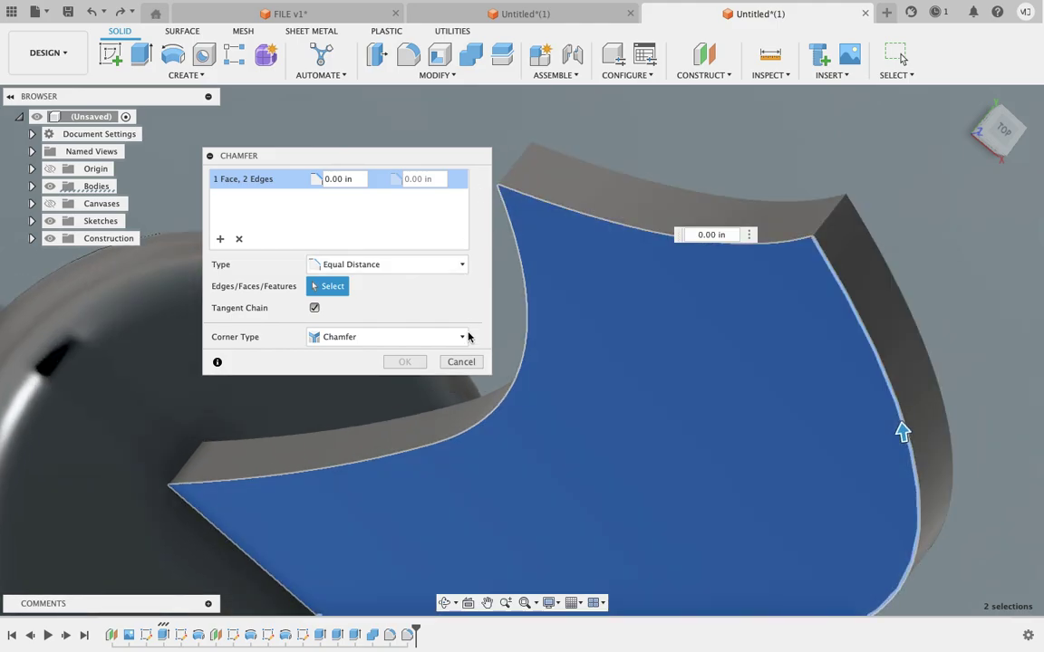
{"action": "left_click", "coordinate": [460, 361]}
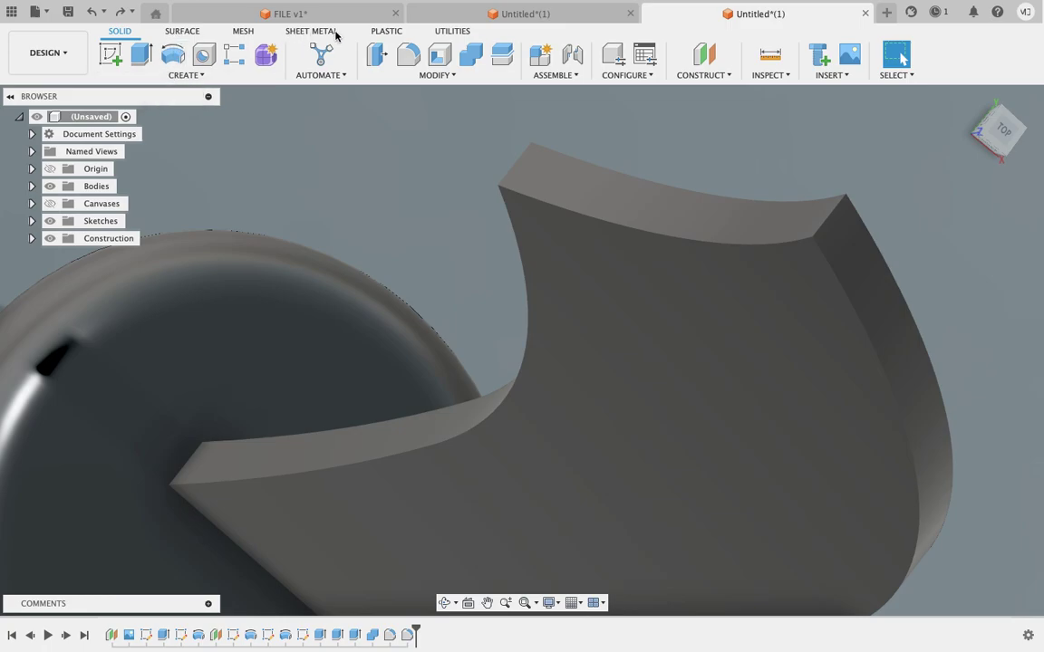
{"action": "left_click", "coordinate": [435, 31]}
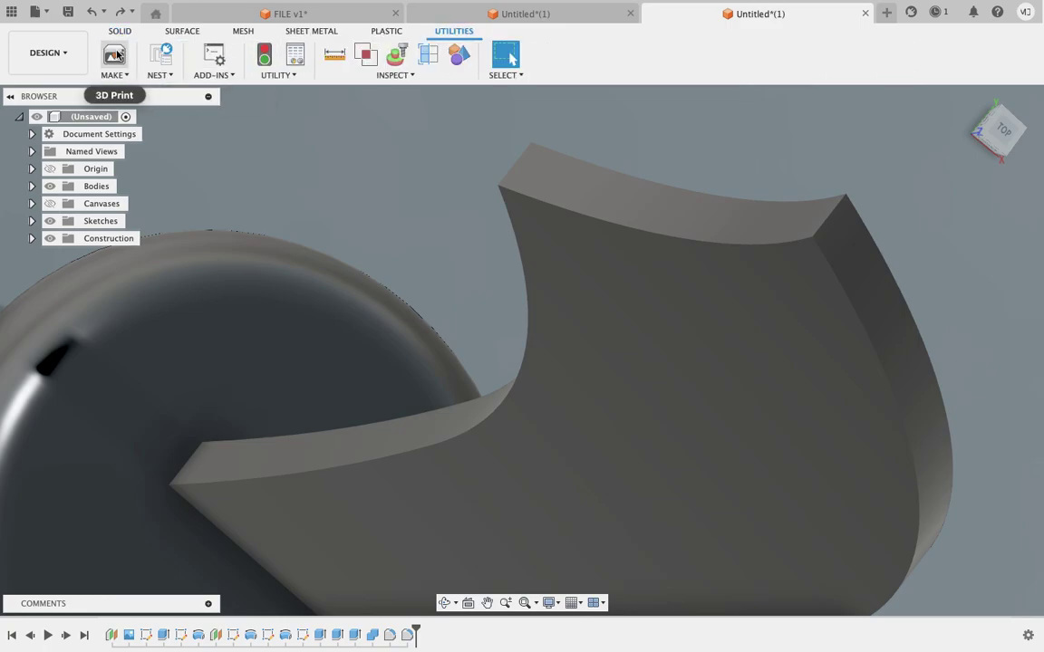
{"action": "left_click", "coordinate": [331, 63]}
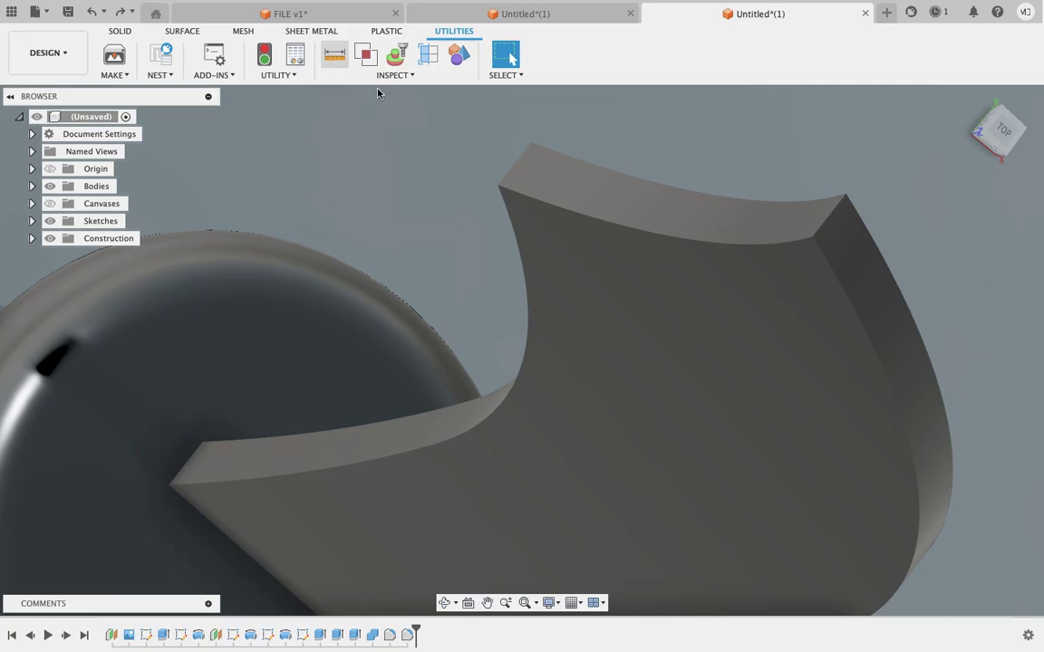
{"action": "left_click", "coordinate": [831, 224]}
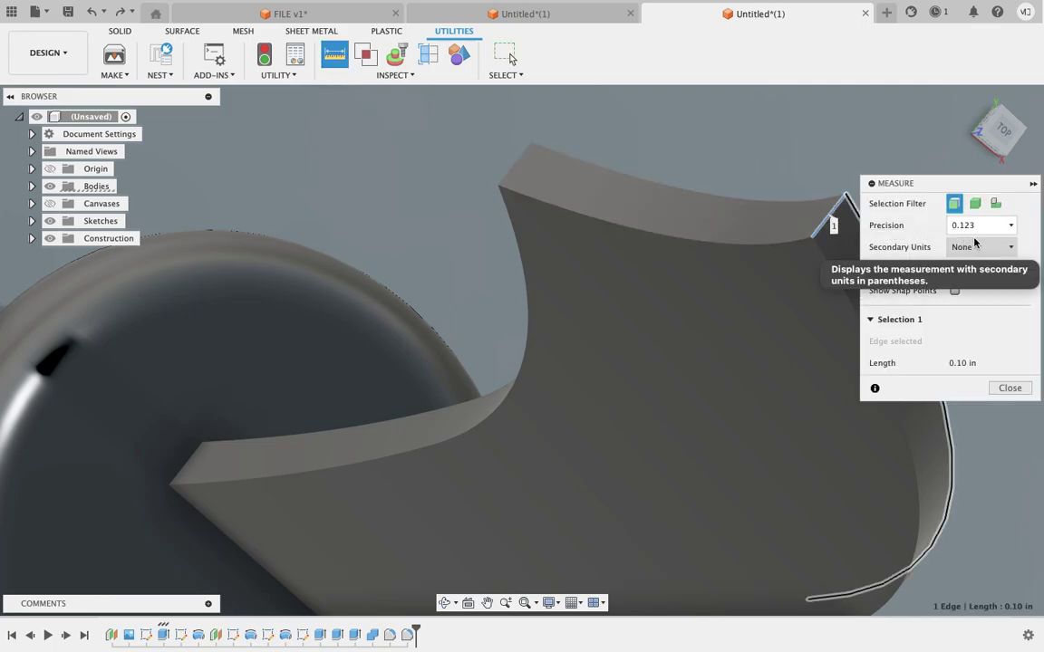
{"action": "left_click", "coordinate": [1005, 388]}
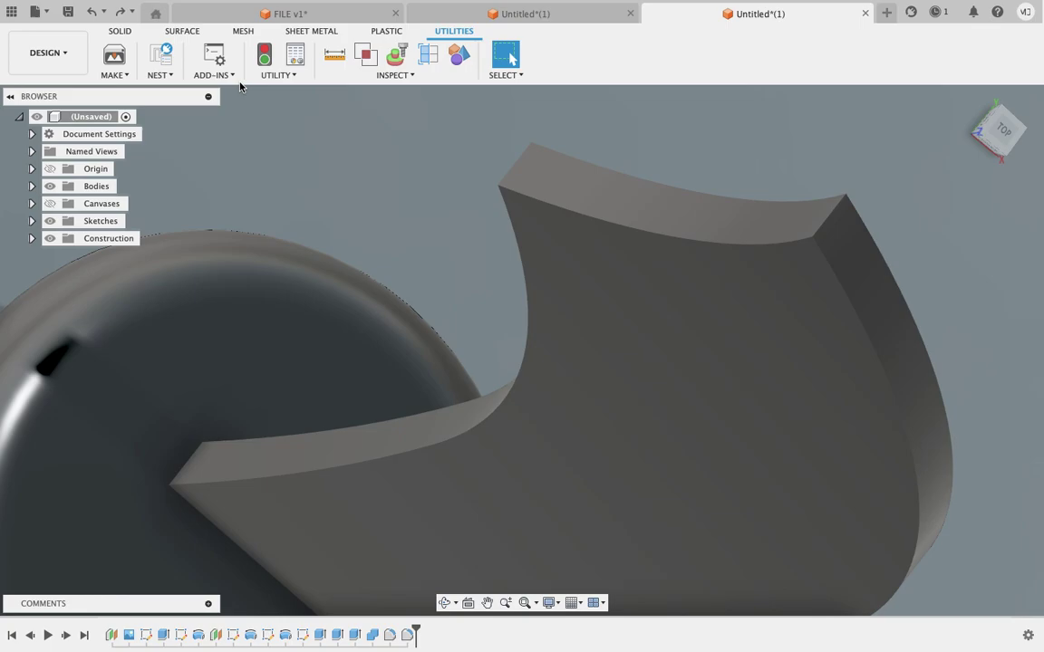
{"action": "left_click", "coordinate": [120, 31]}
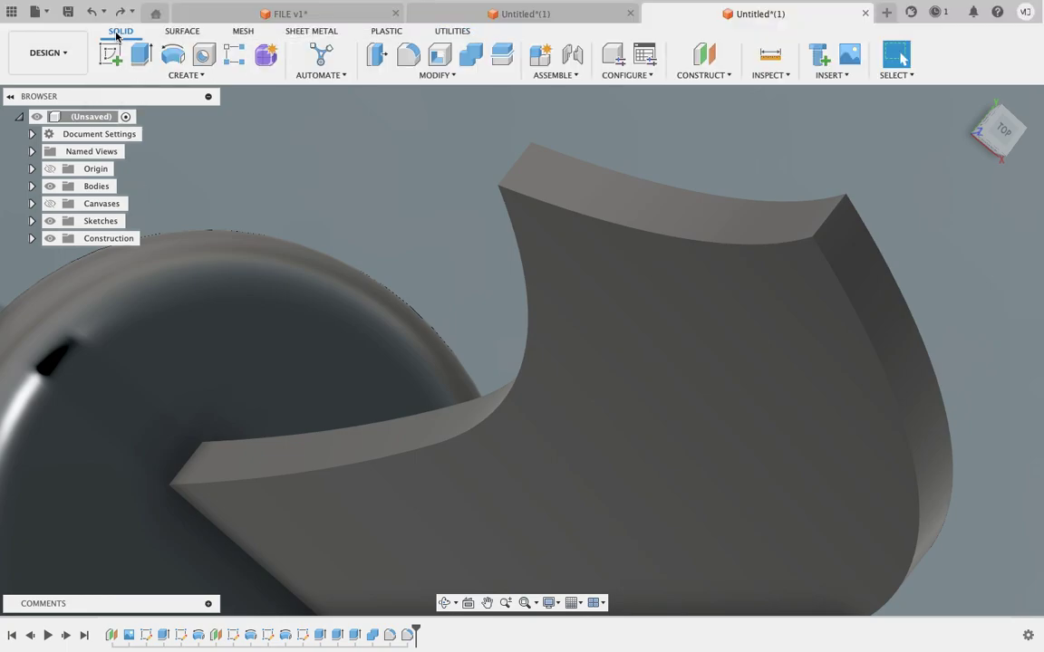
Start a chamfer on the blade's curved cutting edge with a 0.1 in distance
{"action": "left_click", "coordinate": [417, 77]}
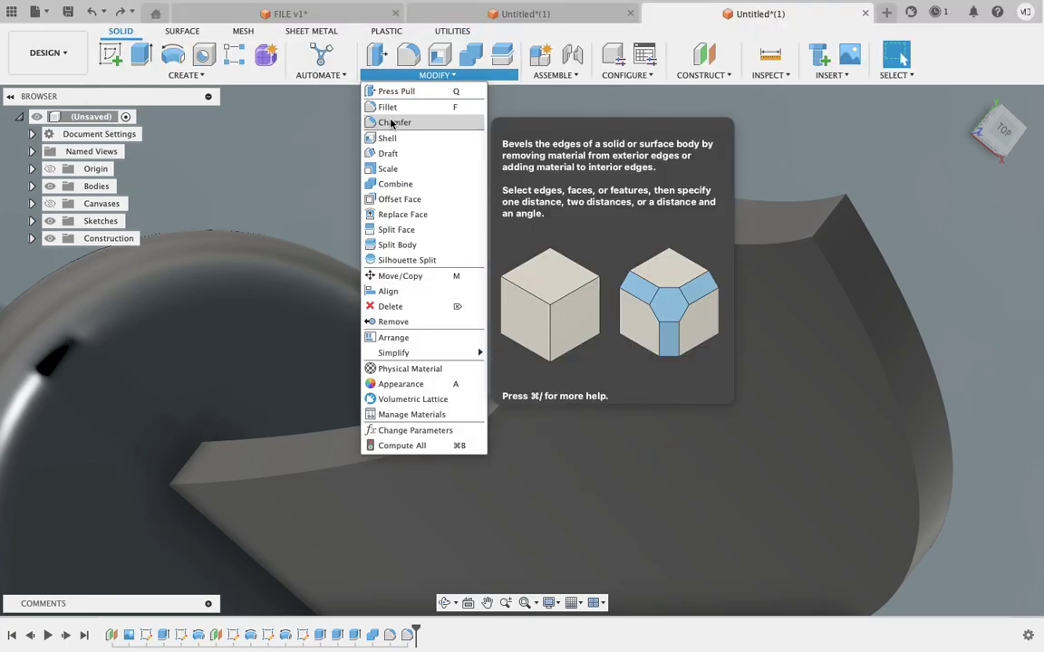
{"action": "left_click", "coordinate": [392, 123]}
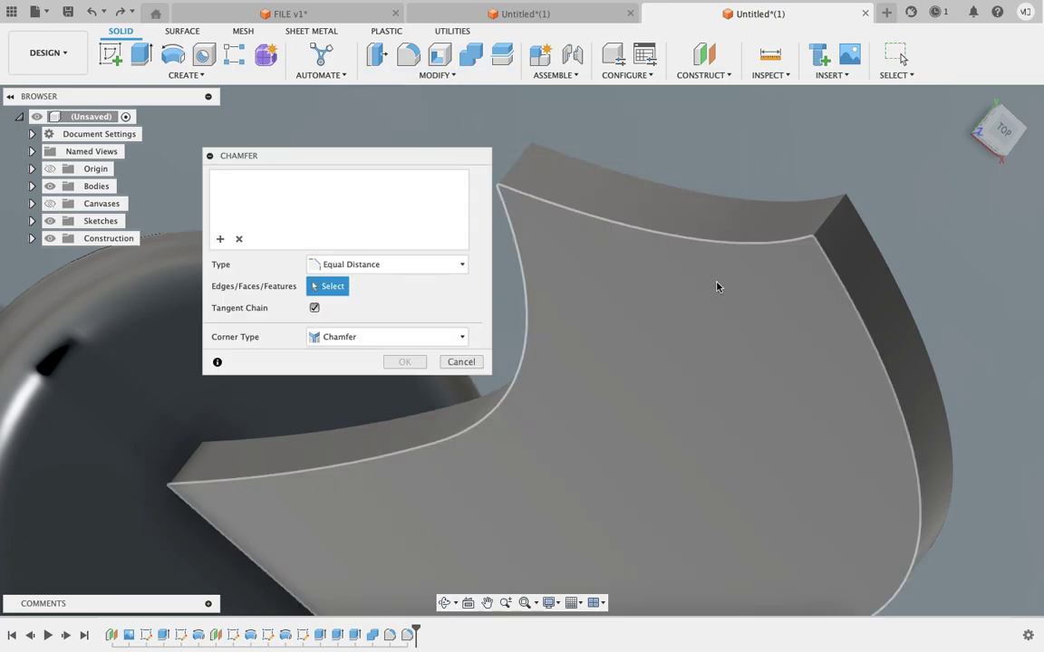
{"action": "left_click", "coordinate": [831, 278]}
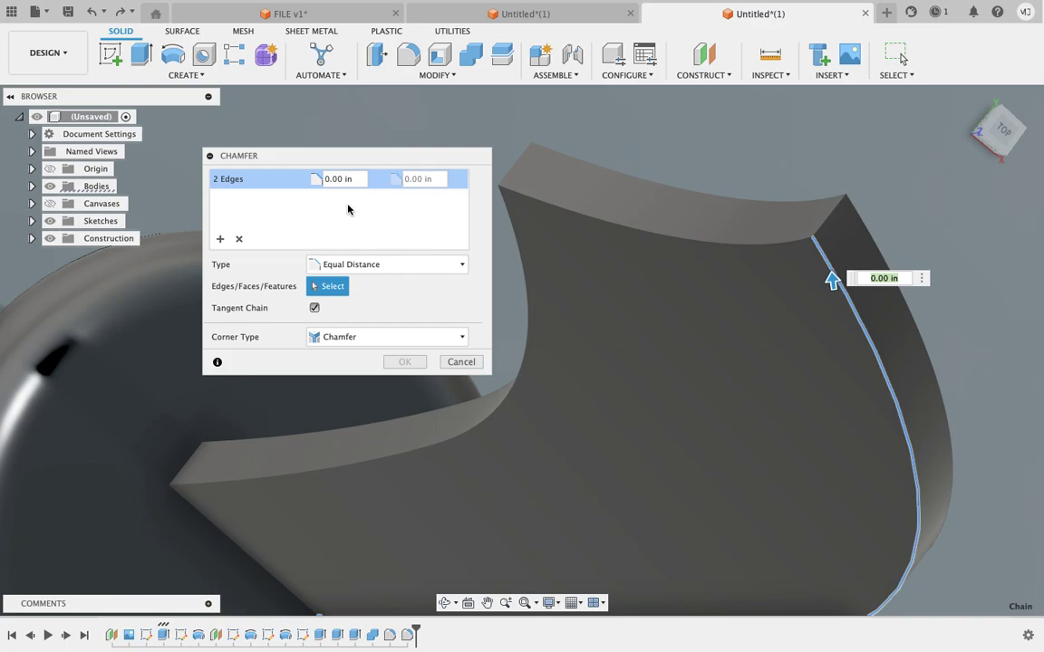
{"action": "left_click", "coordinate": [337, 179]}
{"action": "type", "text": "0"}
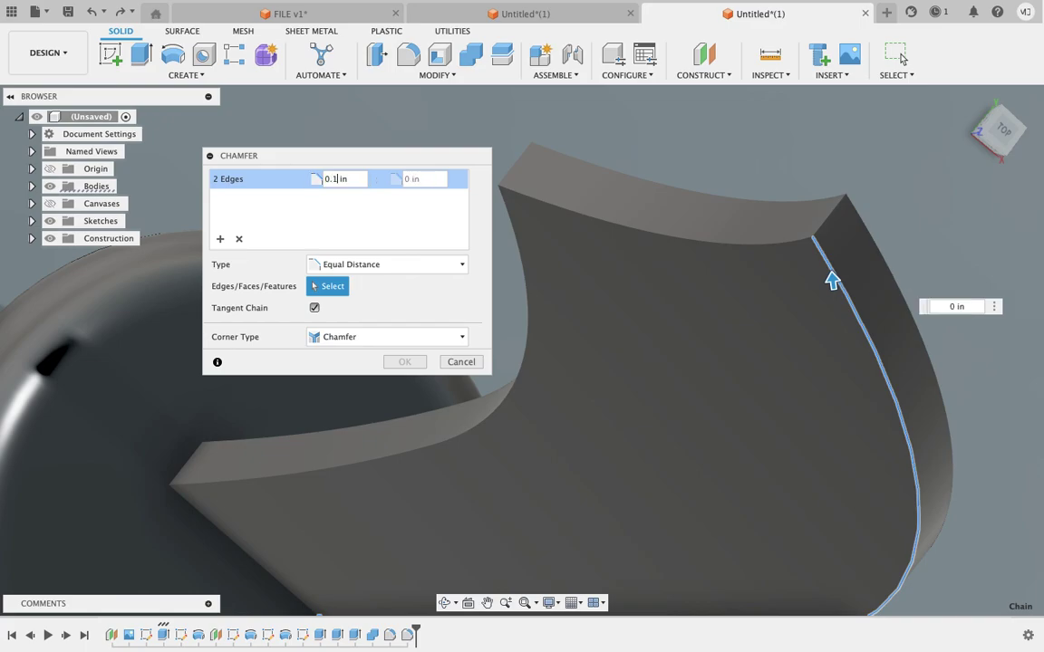
{"action": "type", "text": ".1"}
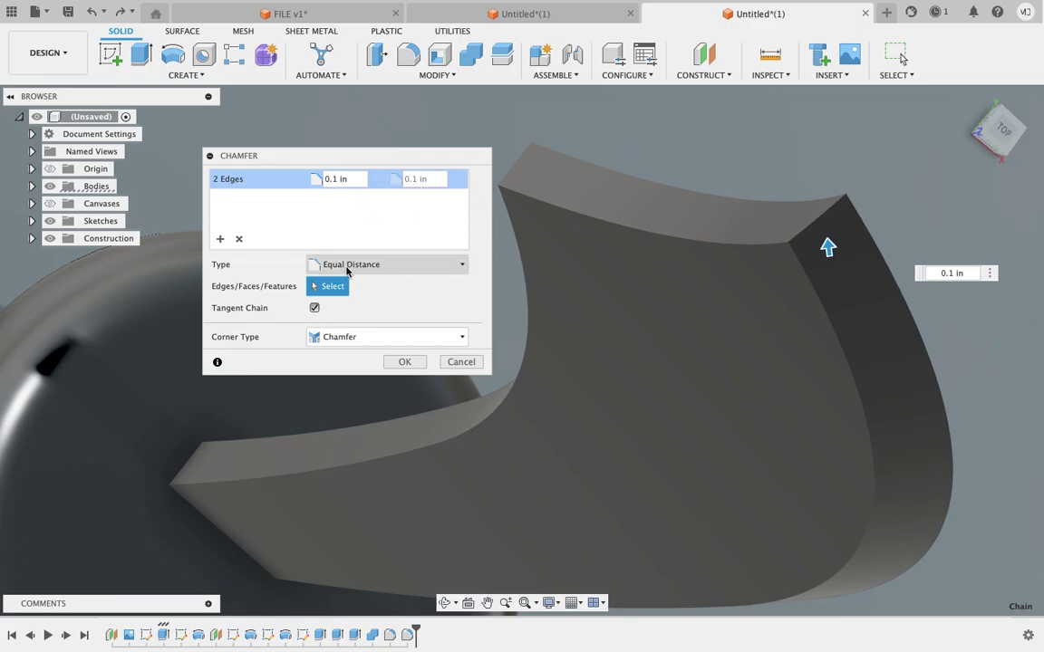
Switch the chamfer to Two Distance and set the second distance to 0.30 in
{"action": "left_click", "coordinate": [346, 269]}
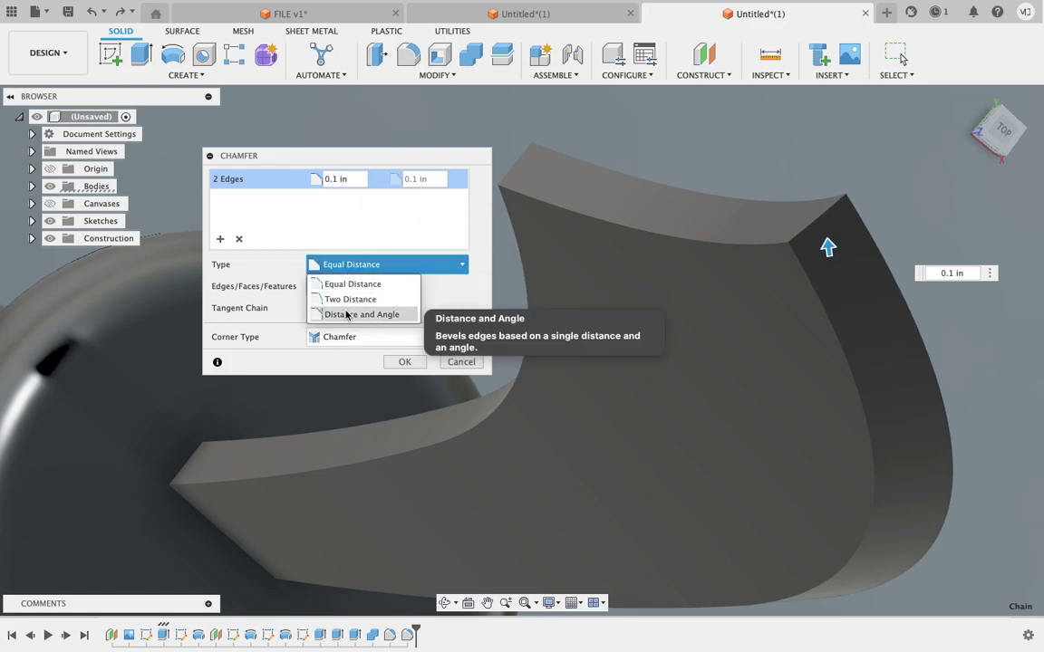
{"action": "left_click", "coordinate": [336, 299]}
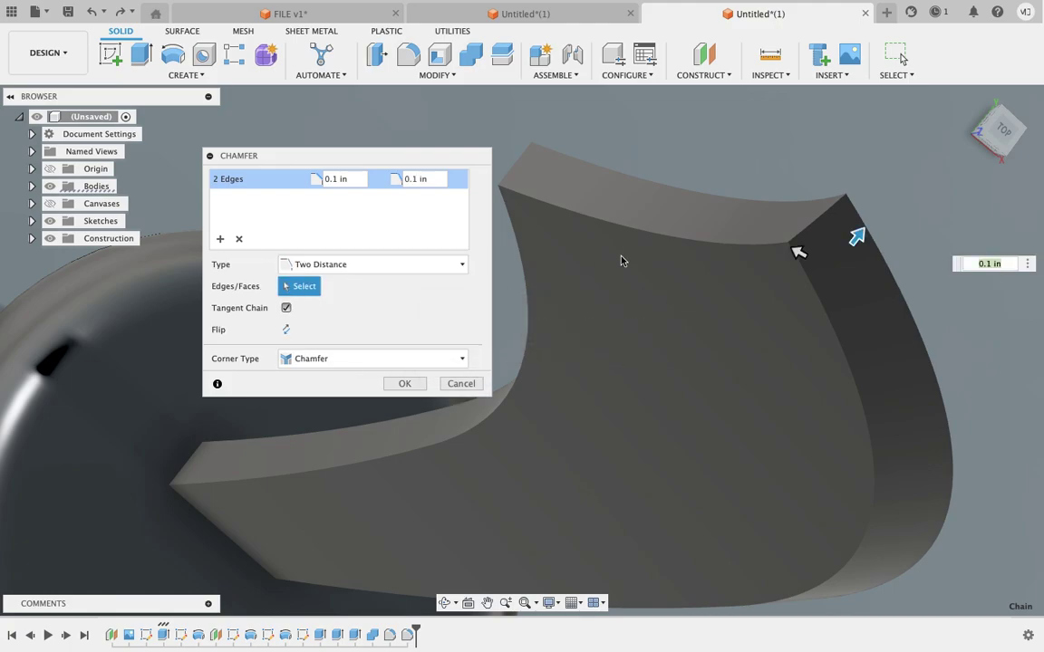
{"action": "left_click_drag", "start_coordinate": [856, 238], "coordinate": [733, 246]}
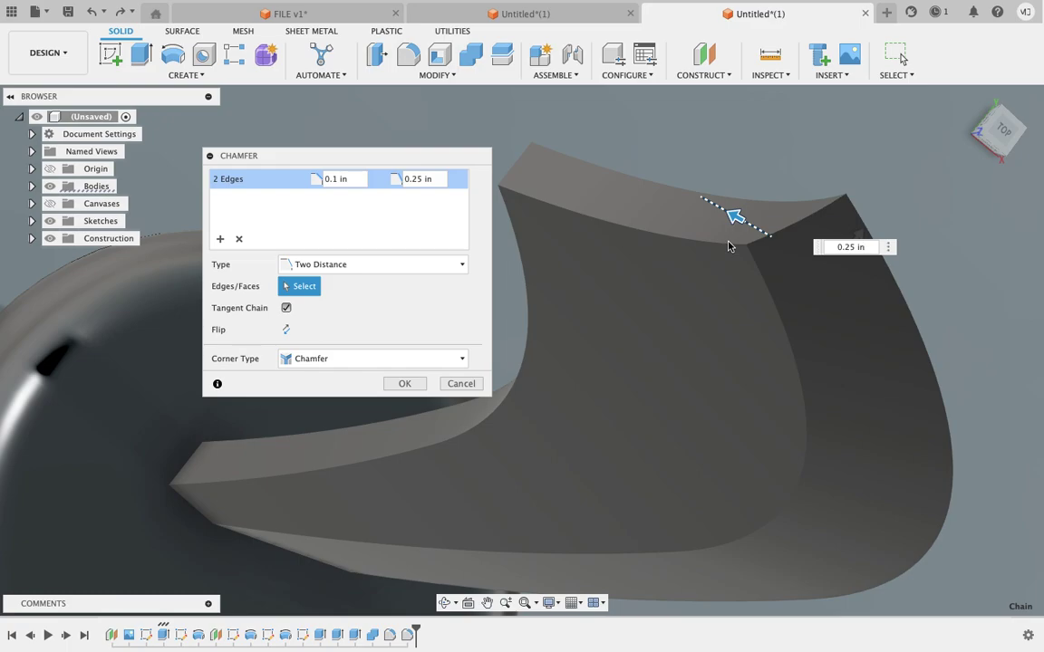
{"action": "left_click_drag", "start_coordinate": [728, 245], "coordinate": [710, 242]}
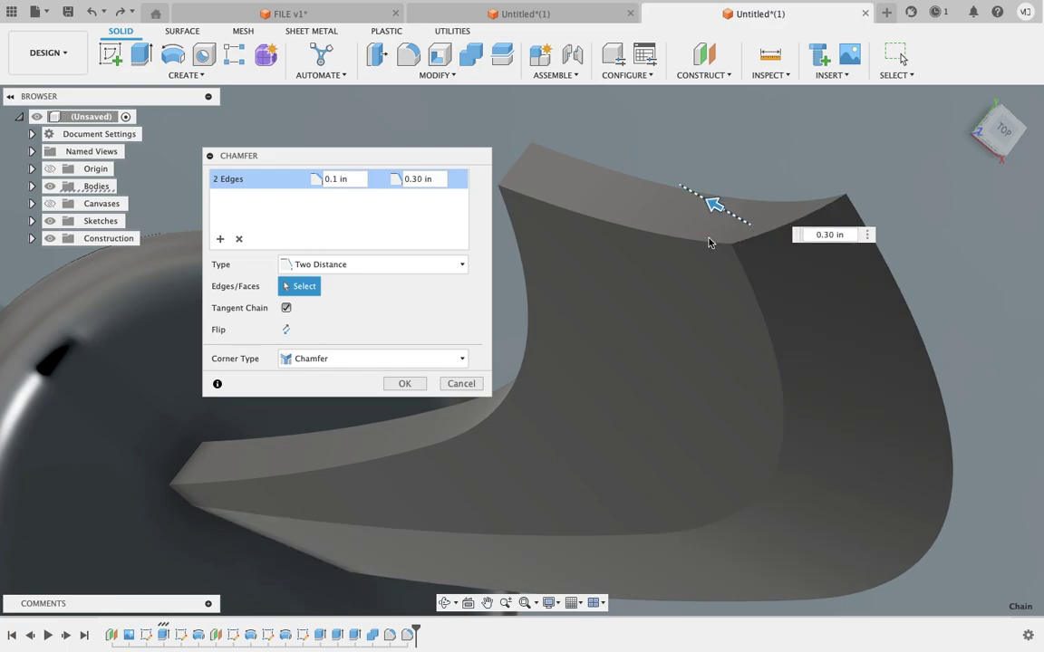
{"action": "scroll", "coordinate": [716, 272], "scroll_direction": "down", "scroll_amount": 3}
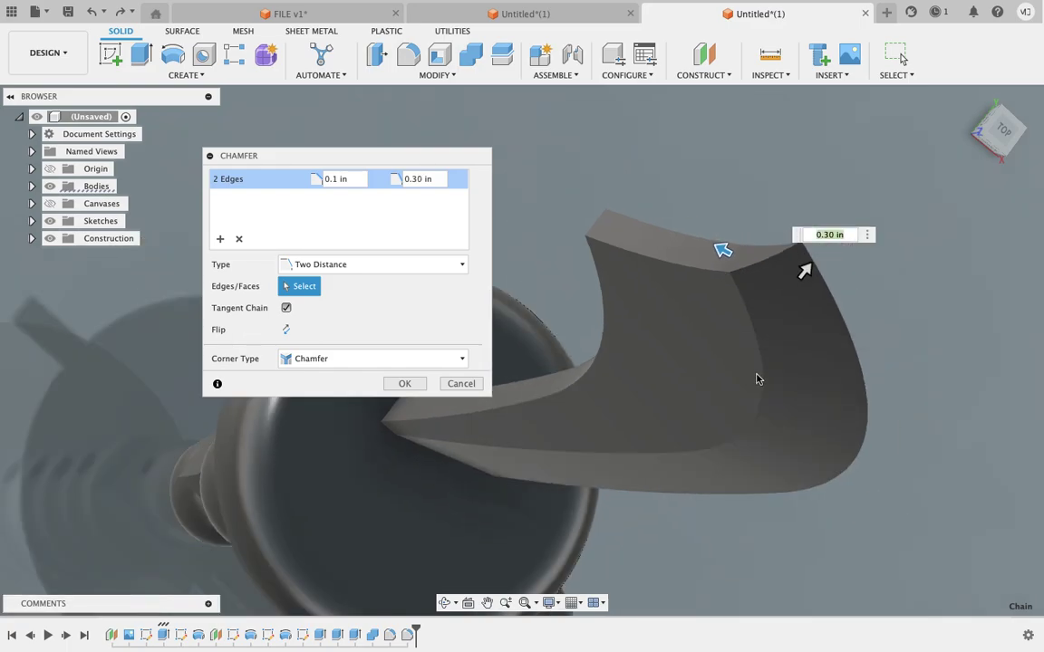
{"action": "scroll", "coordinate": [802, 190], "scroll_direction": "up", "scroll_amount": 3}
{"action": "scroll", "coordinate": [820, 181], "scroll_direction": "down", "scroll_amount": 3}
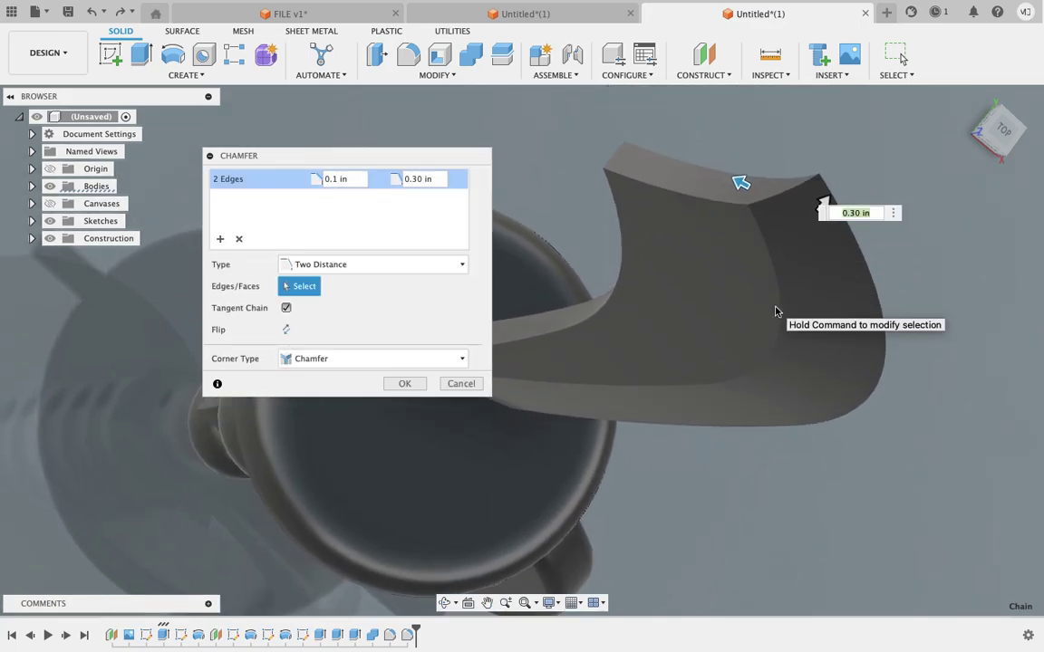
{"action": "scroll", "coordinate": [785, 272], "scroll_direction": "up", "scroll_amount": 5}
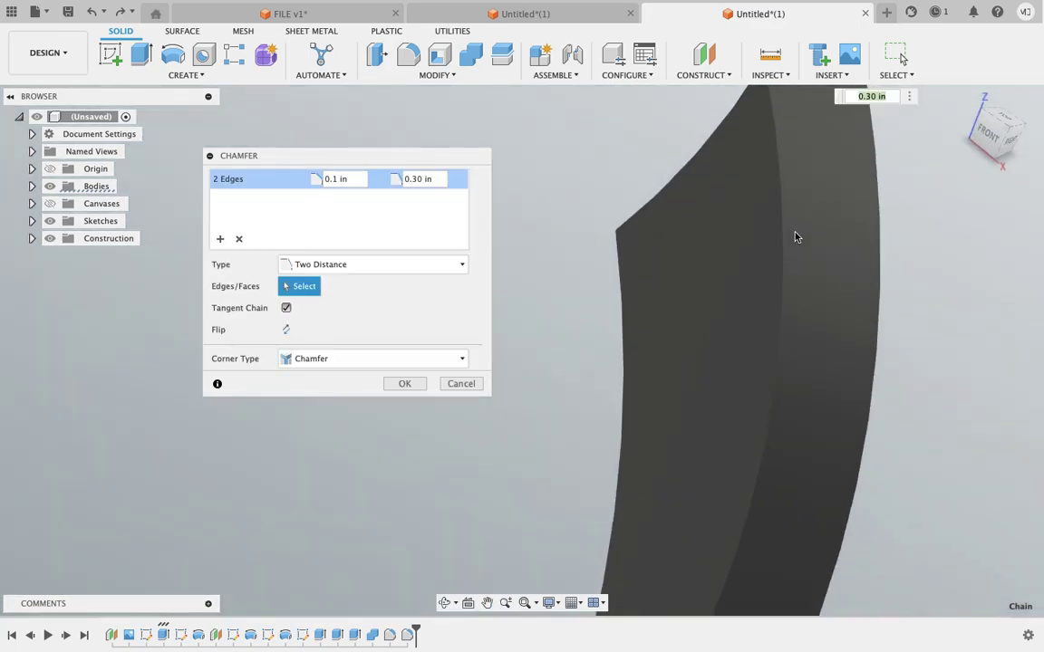
Check the 0.1 by 0.30 in chamfer preview, apply it, and view the whole sword
{"action": "mouse_move", "coordinate": [796, 238]}
{"action": "middle_mouse_down", "text": "shift"}
{"action": "mouse_move", "coordinate": [712, 287]}
{"action": "mouse_move", "coordinate": [850, 293]}
{"action": "mouse_move", "coordinate": [786, 341]}
{"action": "mouse_move", "coordinate": [795, 280]}
{"action": "mouse_move", "coordinate": [891, 305]}
{"action": "mouse_move", "coordinate": [656, 286]}
{"action": "mouse_move", "coordinate": [806, 276]}
{"action": "middle_mouse_up", "text": "shift"}
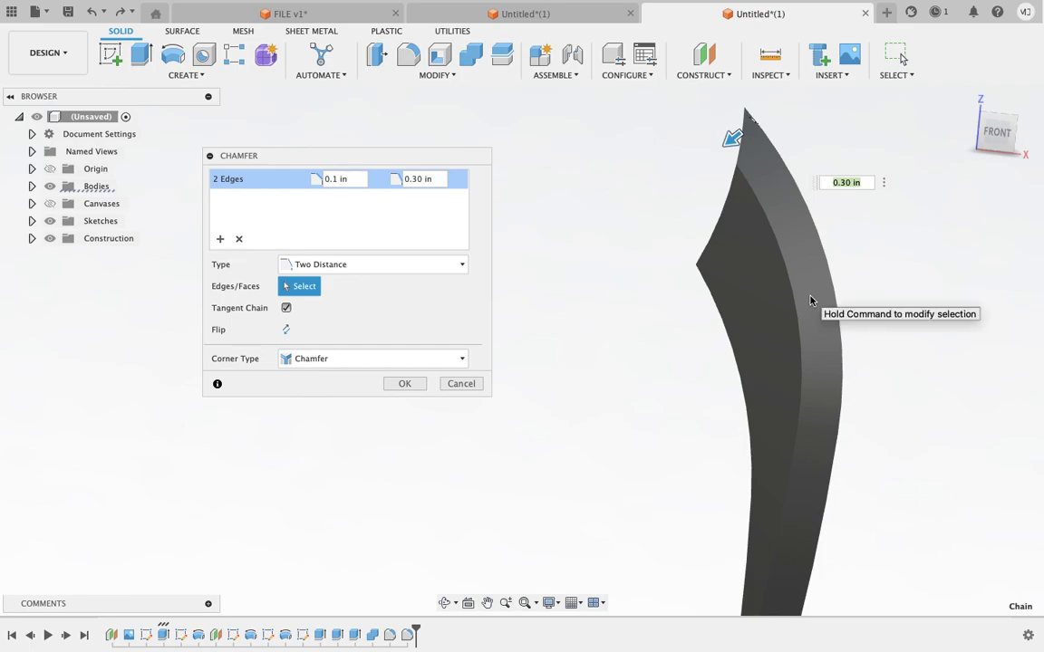
{"action": "mouse_move", "coordinate": [812, 296]}
{"action": "middle_mouse_down", "text": "shift"}
{"action": "mouse_move", "coordinate": [772, 301]}
{"action": "mouse_move", "coordinate": [851, 303]}
{"action": "middle_mouse_up", "text": "shift"}
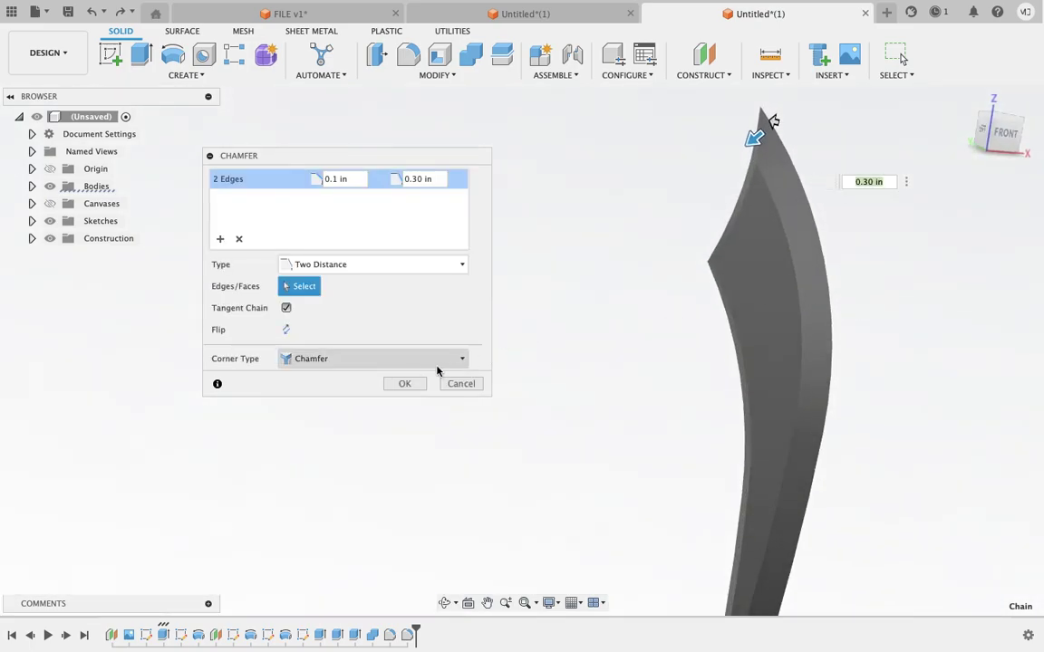
{"action": "left_click", "coordinate": [404, 383]}
{"action": "scroll", "coordinate": [521, 285], "scroll_direction": "down", "scroll_amount": 5}
{"action": "mouse_move", "coordinate": [522, 285]}
{"action": "middle_mouse_down", "text": "shift"}
{"action": "mouse_move", "coordinate": [560, 391]}
{"action": "mouse_move", "coordinate": [571, 396]}
{"action": "mouse_move", "coordinate": [598, 319]}
{"action": "mouse_move", "coordinate": [664, 209]}
{"action": "mouse_move", "coordinate": [483, 163]}
{"action": "middle_mouse_up", "text": "shift"}
{"action": "scroll", "coordinate": [598, 319], "scroll_direction": "up", "scroll_amount": 3}
{"action": "scroll", "coordinate": [634, 272], "scroll_direction": "up", "scroll_amount": 3}
{"action": "scroll", "coordinate": [644, 250], "scroll_direction": "up", "scroll_amount": 2}
{"action": "left_click", "coordinate": [453, 75]}
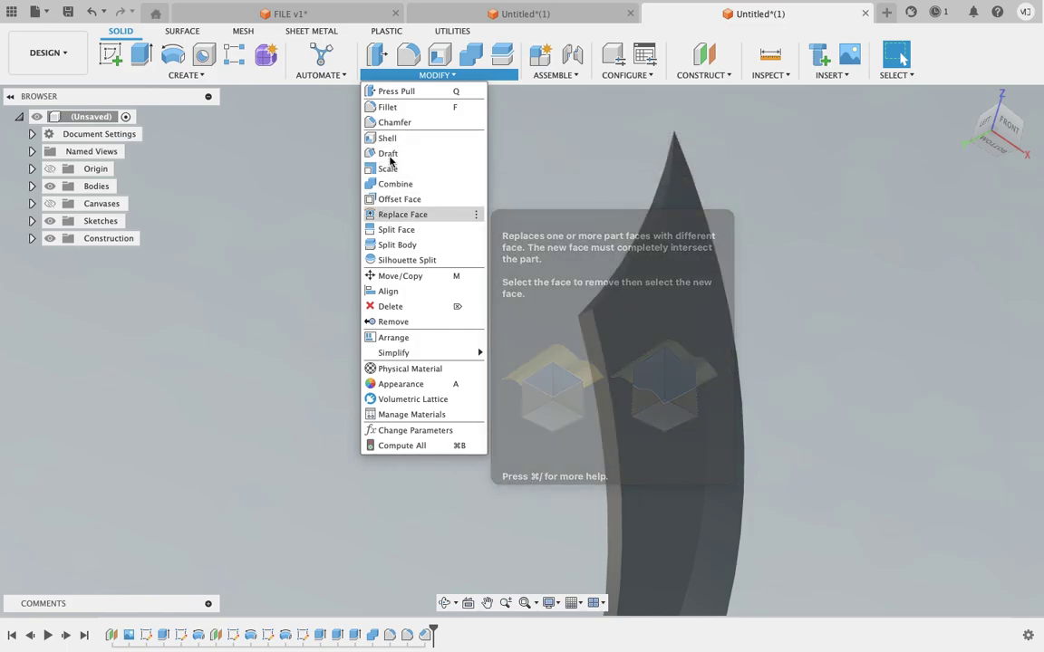
Chamfer the blade tip's upper back edge by 0.1 in
{"action": "left_click", "coordinate": [382, 123]}
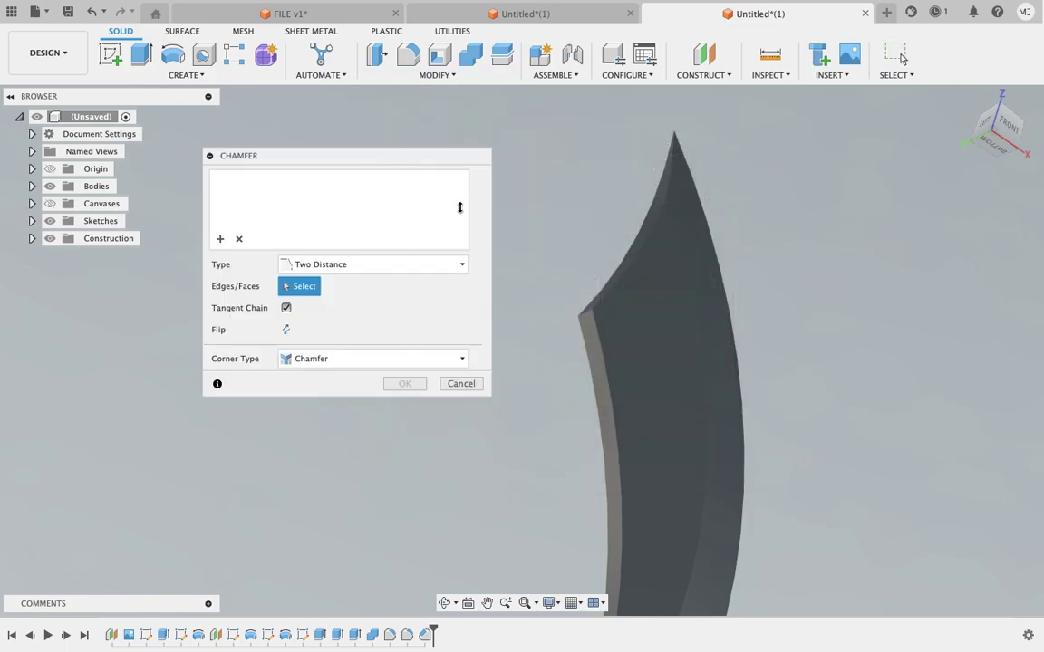
{"action": "left_click", "coordinate": [635, 270]}
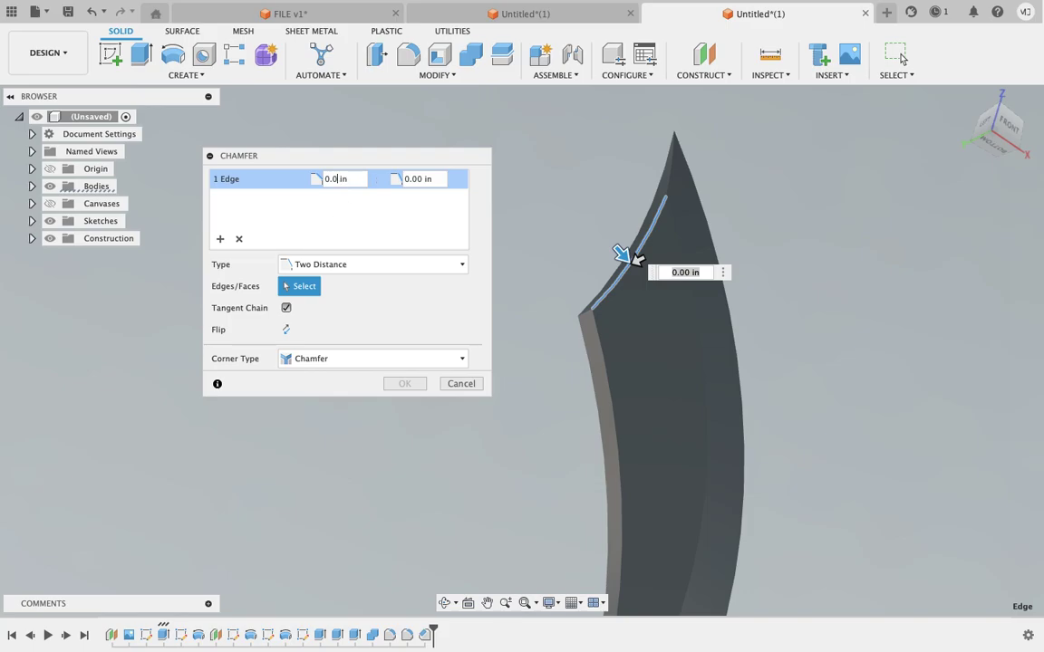
{"action": "key", "text": "BackSpace"}
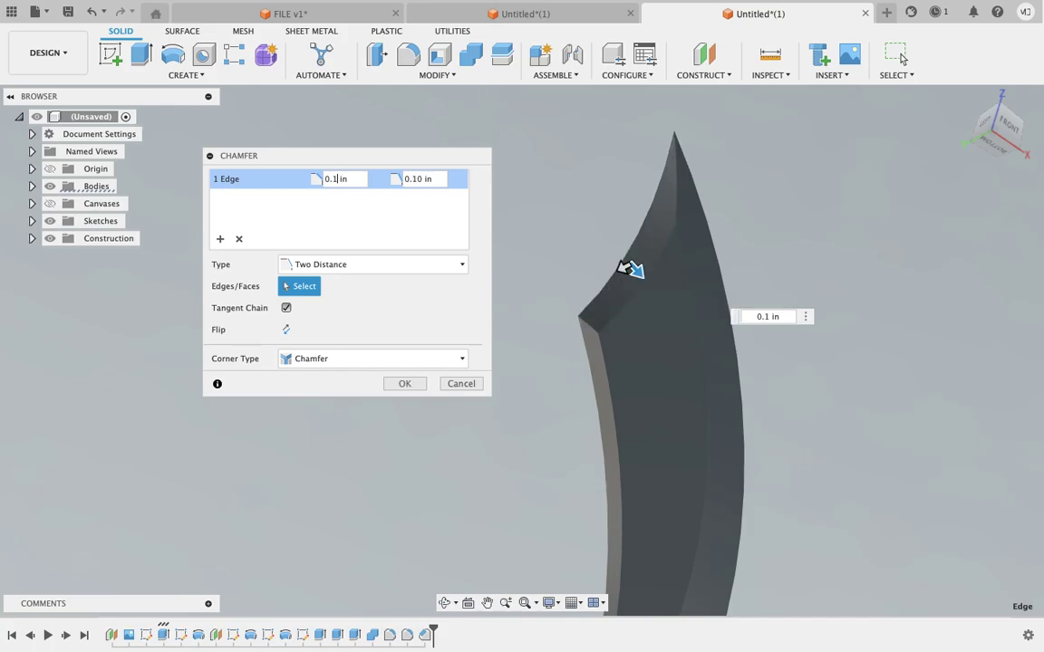
{"action": "key", "text": "Return"}
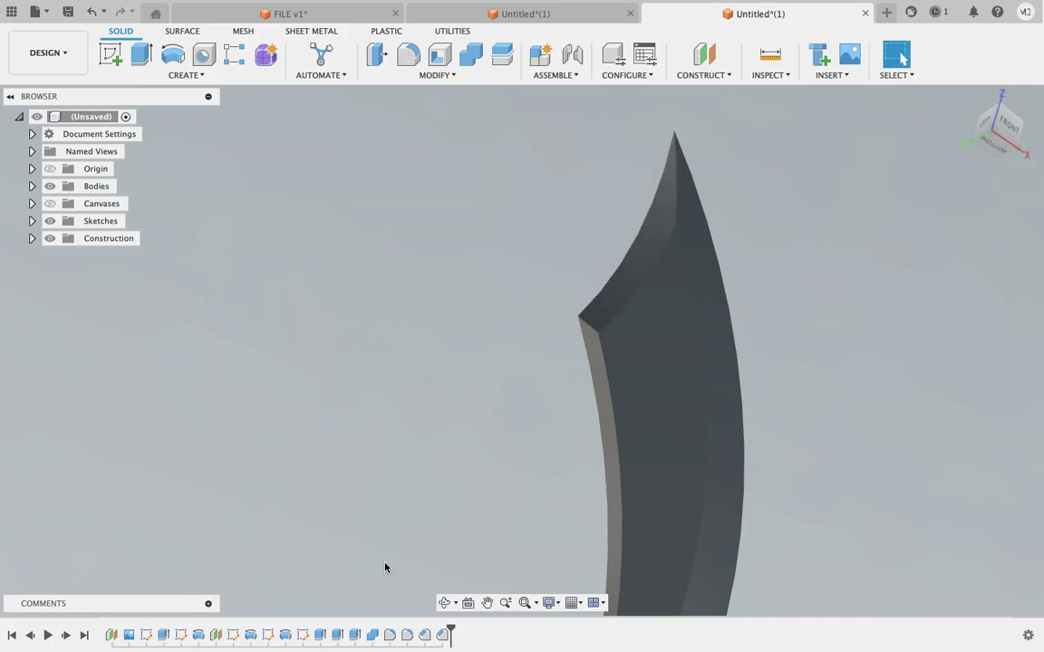
{"action": "right_click", "coordinate": [443, 634]}
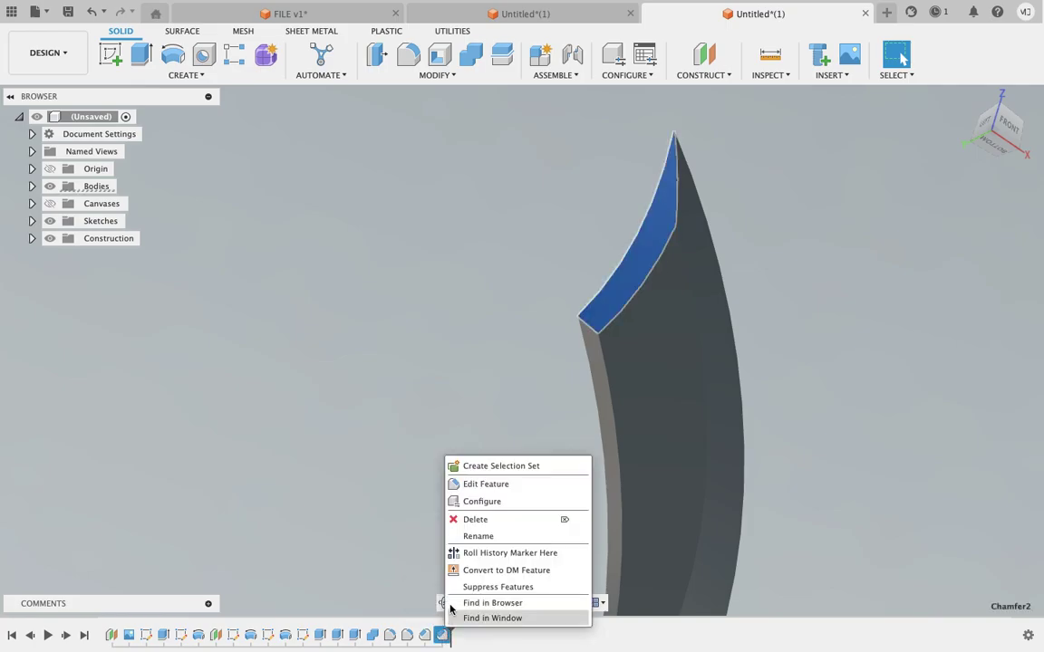
Edit Chamfer2 so its first distance is 0.30 in, keeping the second at 0.10 in
{"action": "left_click", "coordinate": [486, 484]}
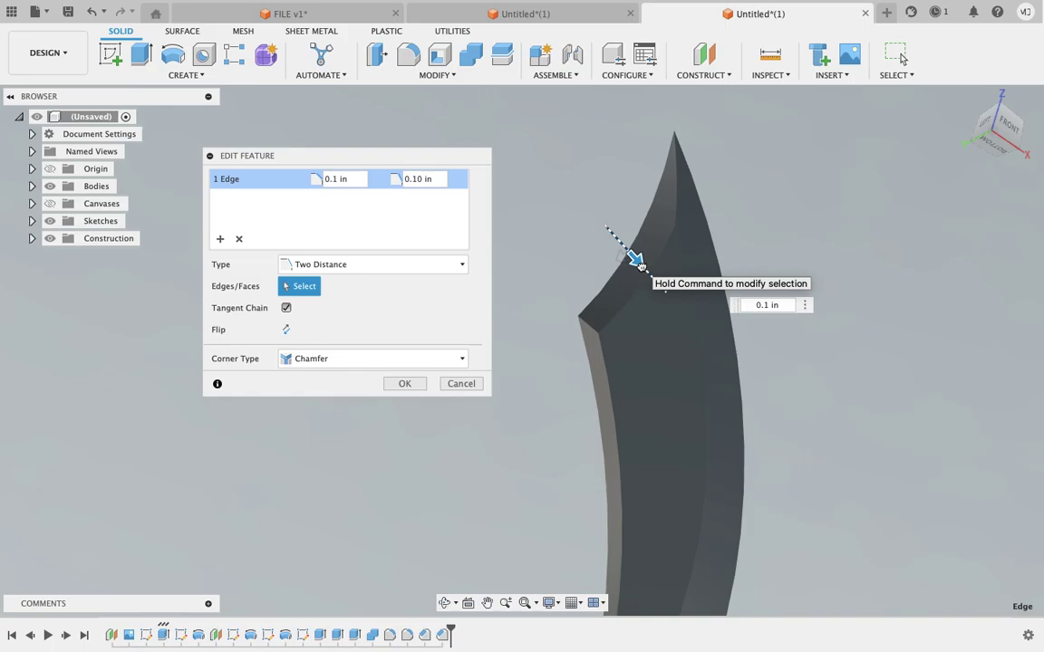
{"action": "left_click_drag", "start_coordinate": [635, 262], "coordinate": [643, 318]}
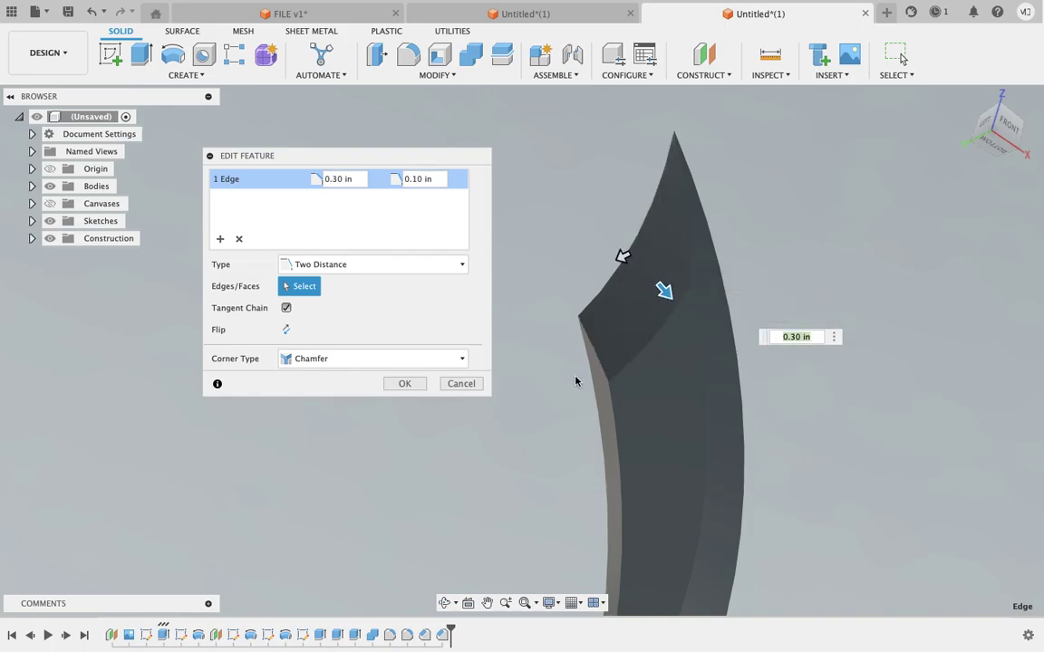
{"action": "mouse_move", "coordinate": [583, 365]}
{"action": "middle_mouse_down", "text": "shift"}
{"action": "mouse_move", "coordinate": [643, 305]}
{"action": "mouse_move", "coordinate": [613, 328]}
{"action": "mouse_move", "coordinate": [582, 311]}
{"action": "mouse_move", "coordinate": [585, 297]}
{"action": "middle_mouse_up", "text": "shift"}
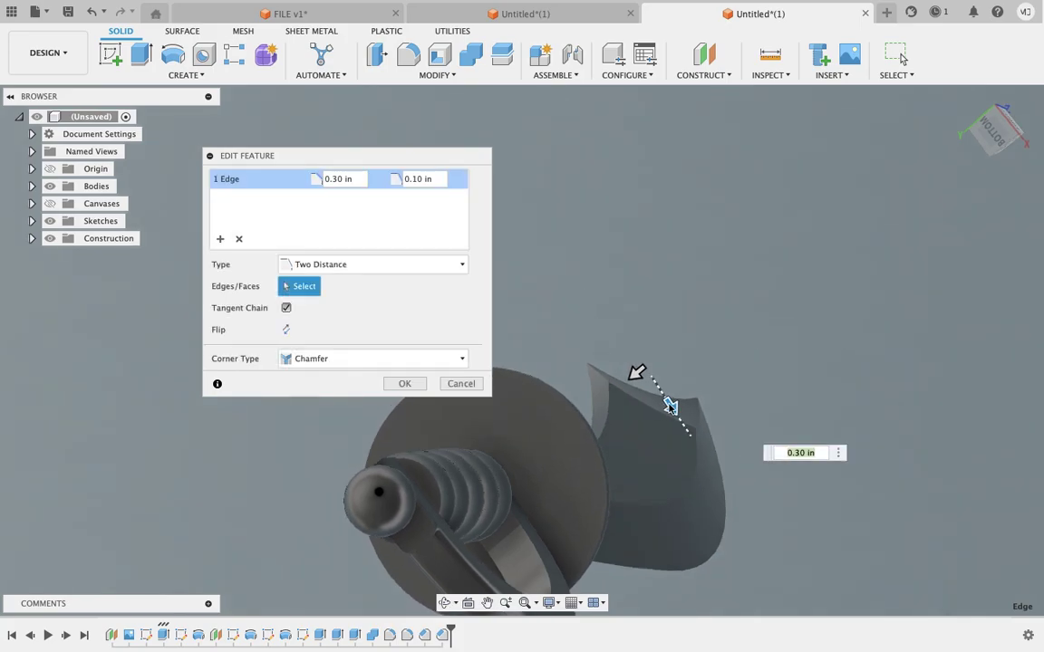
{"action": "left_click", "coordinate": [404, 382]}
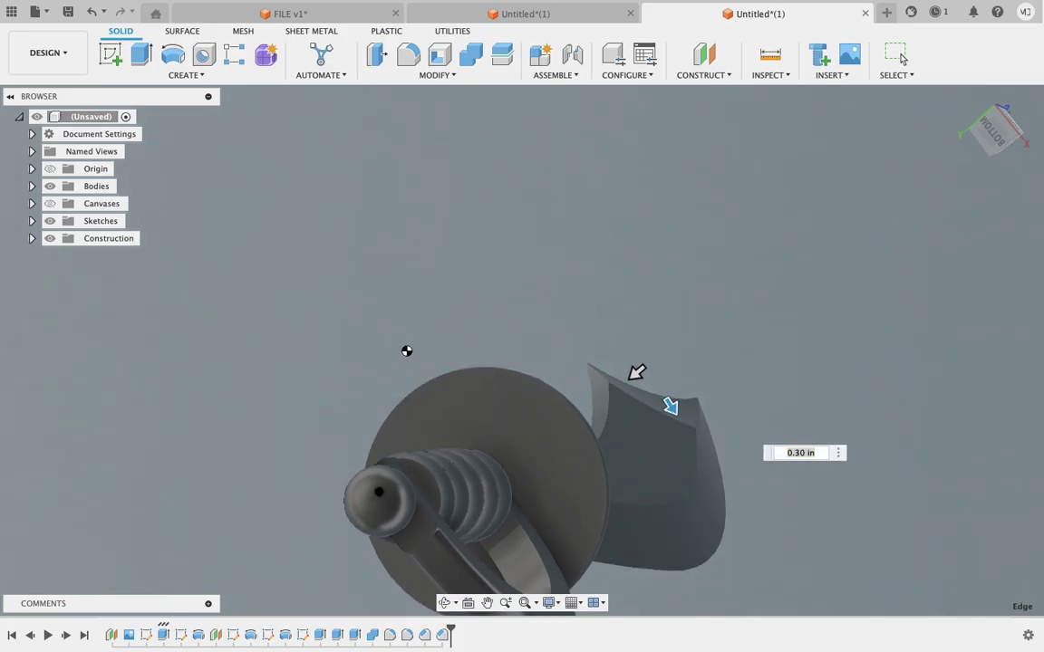
{"action": "middle_click_drag", "start_coordinate": [431, 438], "coordinate": [463, 358], "text": "shift"}
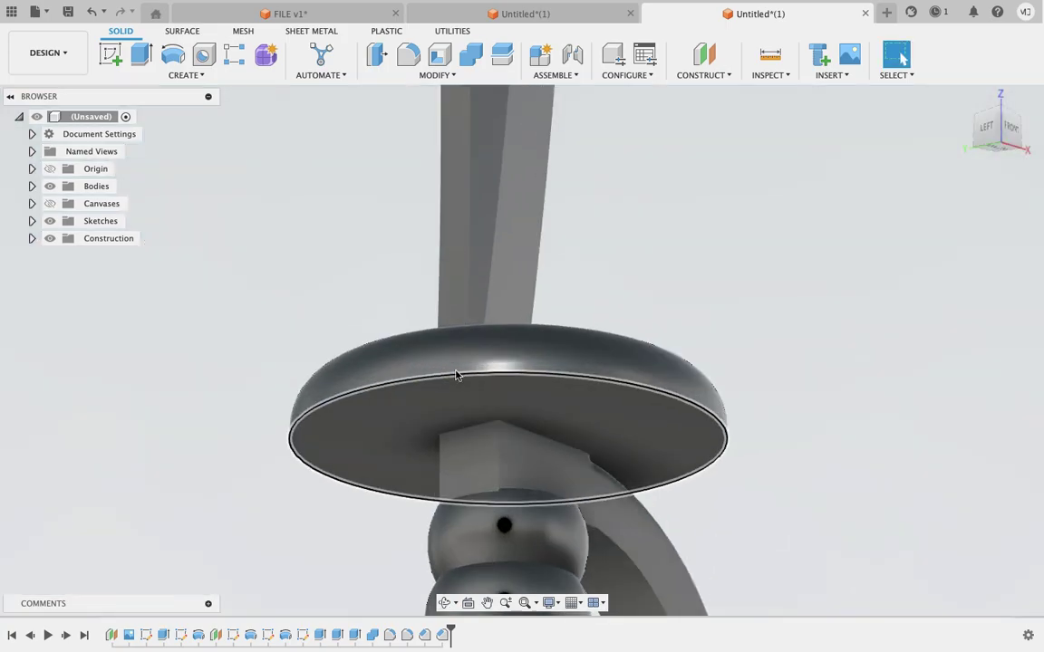
Zoom out to a front view of the whole sword and switch to the Render workspace
{"action": "scroll", "coordinate": [412, 336], "scroll_direction": "down", "scroll_amount": 5}
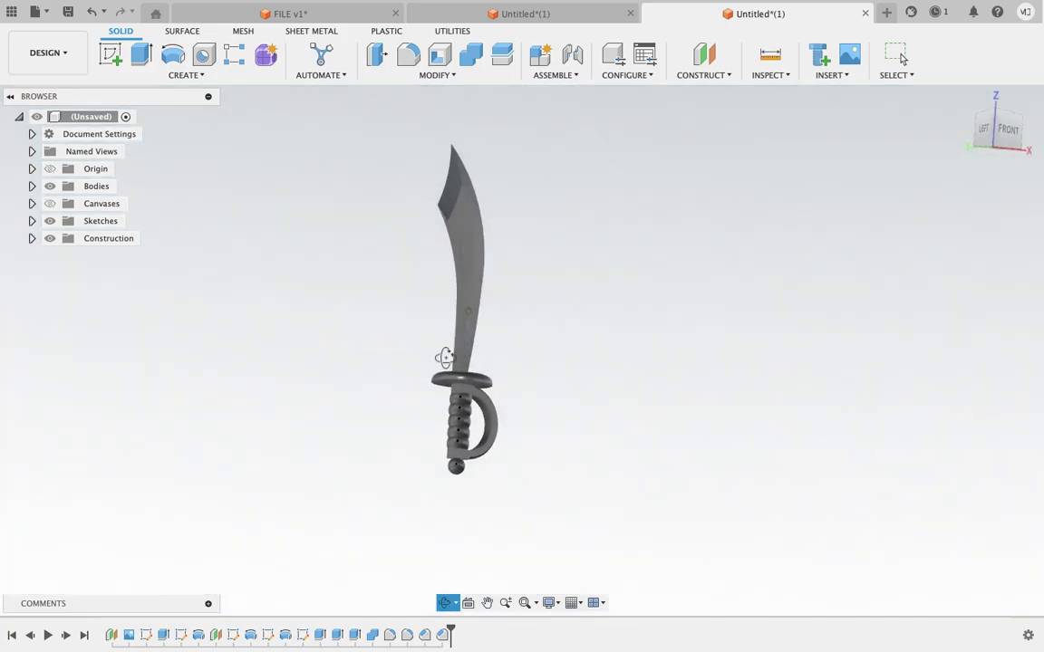
{"action": "middle_click_drag", "start_coordinate": [443, 356], "coordinate": [418, 362], "text": "shift"}
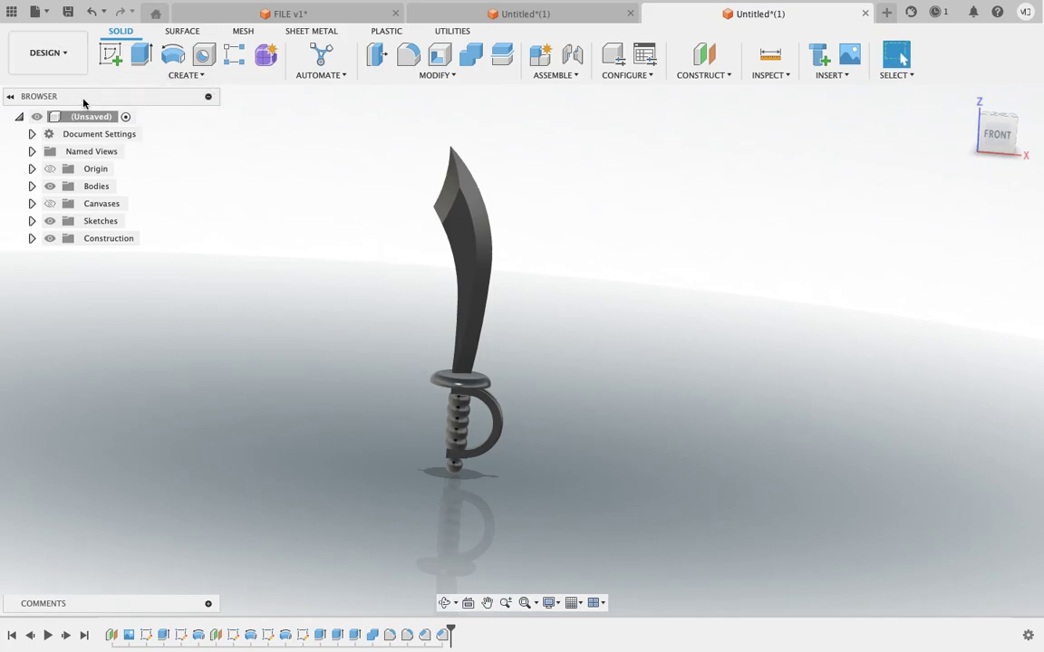
{"action": "left_click", "coordinate": [59, 64]}
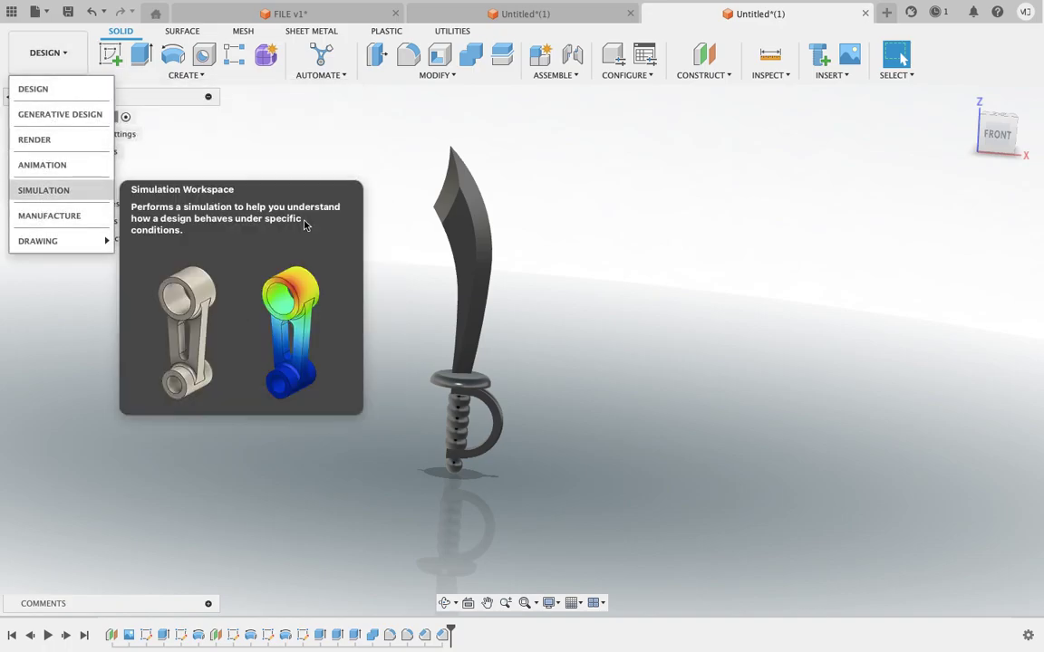
{"action": "left_click", "coordinate": [36, 139]}
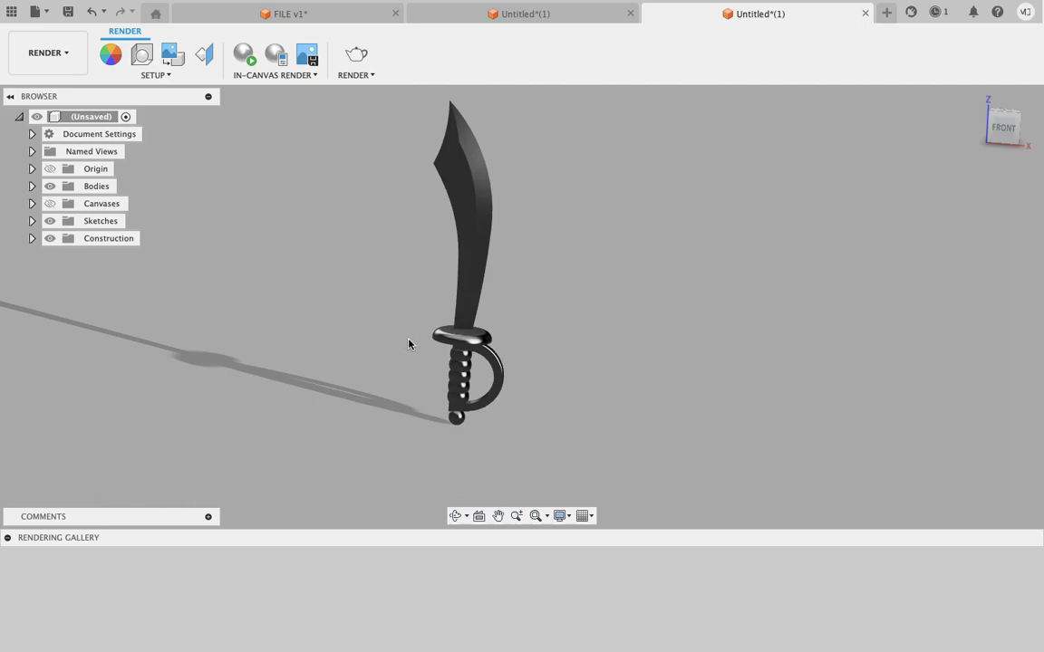
Zoom in on the sword's hilt and bring up the Appearance library
{"action": "middle_click_drag", "start_coordinate": [408, 344], "coordinate": [403, 356], "text": "shift"}
{"action": "scroll", "coordinate": [408, 347], "scroll_direction": "up", "scroll_amount": 3}
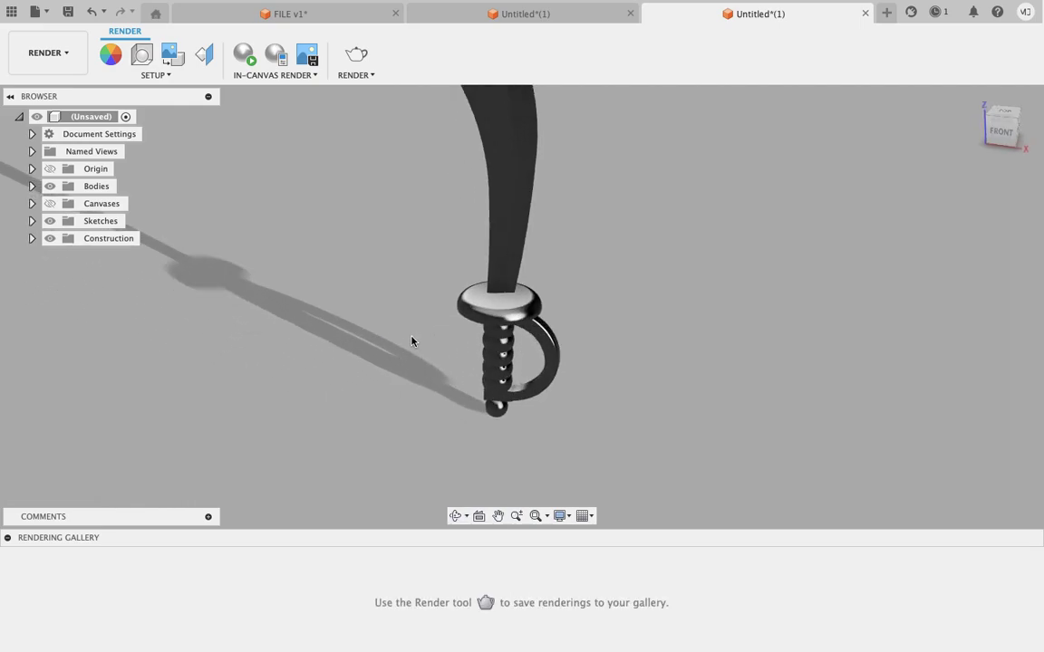
{"action": "scroll", "coordinate": [408, 347], "scroll_direction": "down", "scroll_amount": 2}
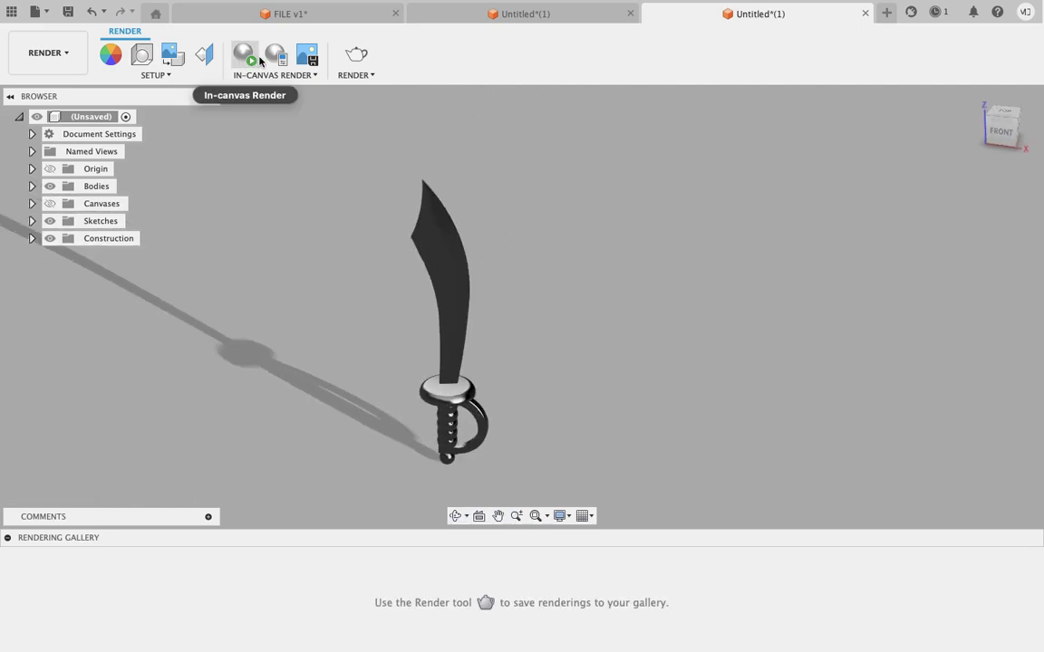
{"action": "left_click", "coordinate": [110, 57]}
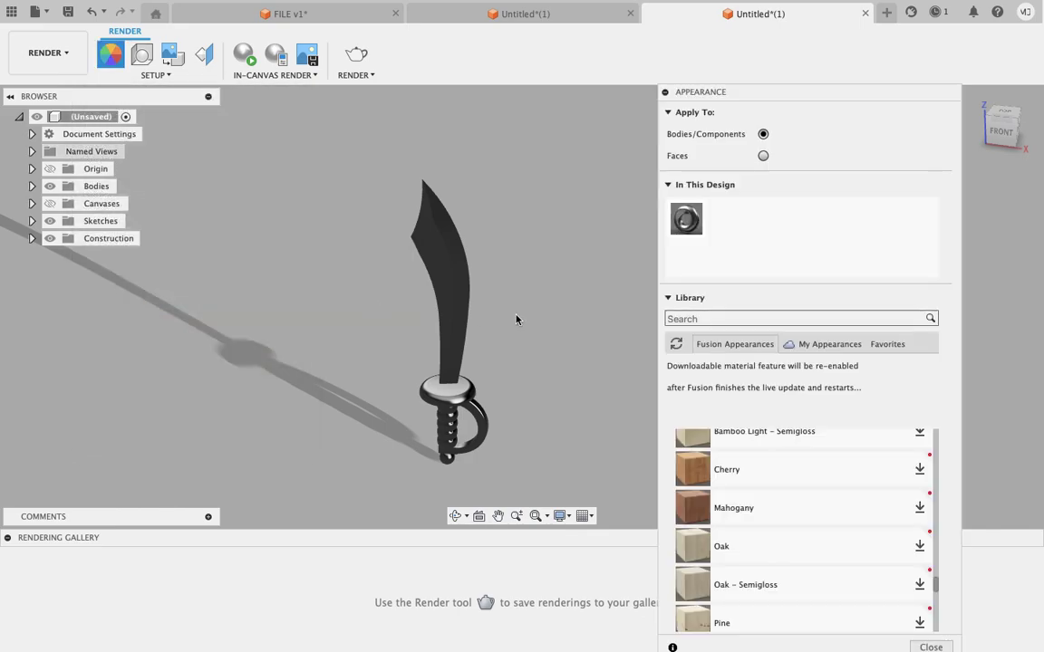
Apply Metal > Lead – Satin to the sword blade and orbit around to inspect it
{"action": "scroll", "coordinate": [730, 485], "scroll_direction": "down", "scroll_amount": 3}
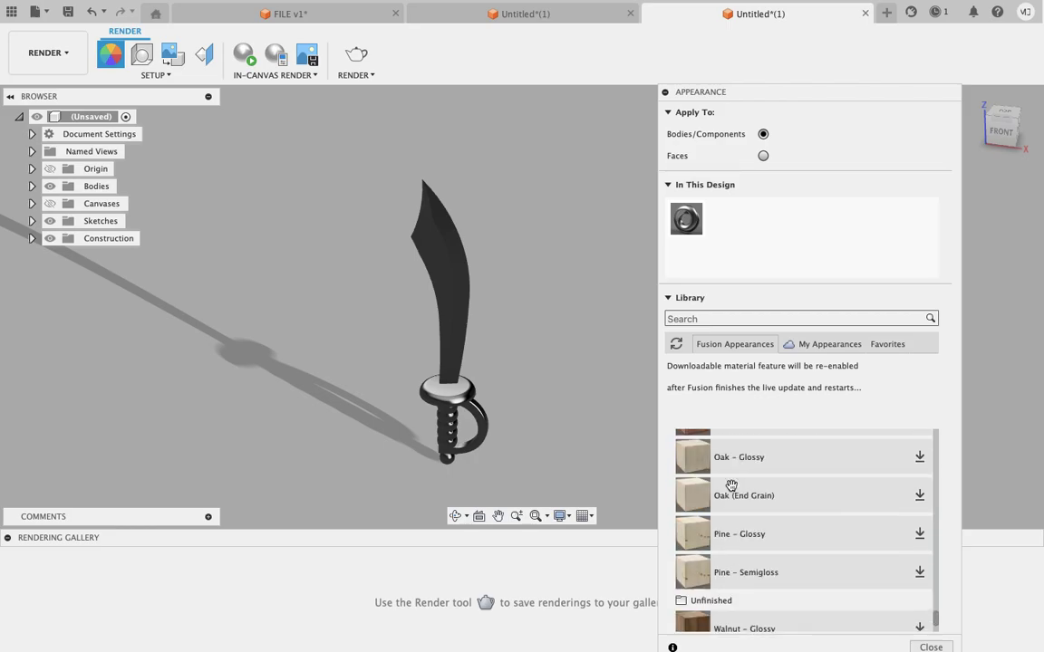
{"action": "scroll", "coordinate": [731, 487], "scroll_direction": "up", "scroll_amount": 5}
{"action": "scroll", "coordinate": [731, 487], "scroll_direction": "up", "scroll_amount": 5}
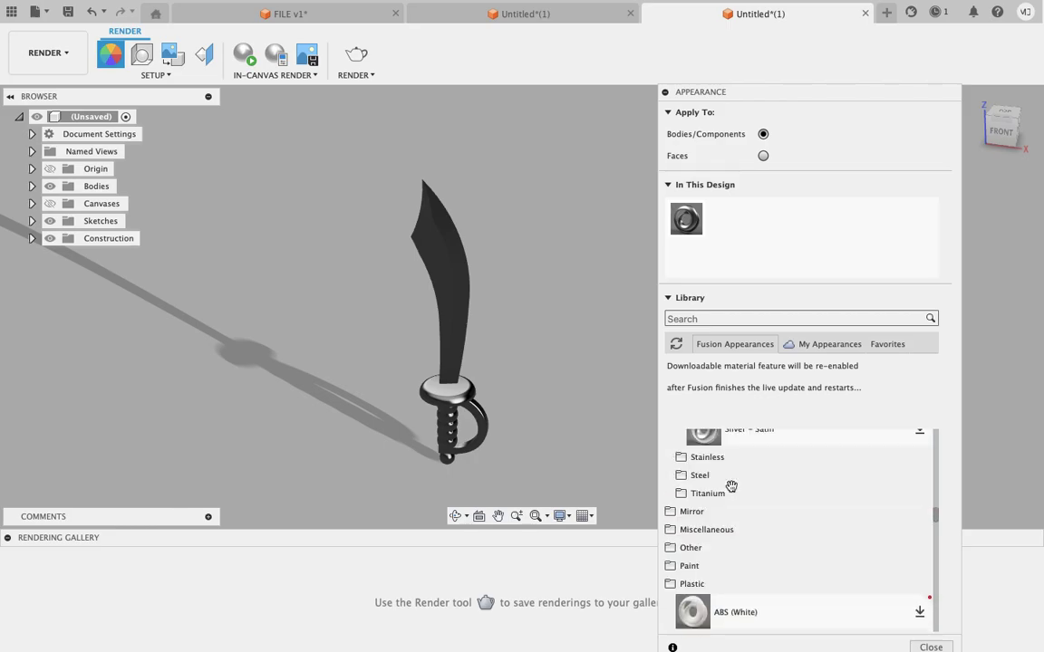
{"action": "scroll", "coordinate": [731, 487], "scroll_direction": "up", "scroll_amount": 3}
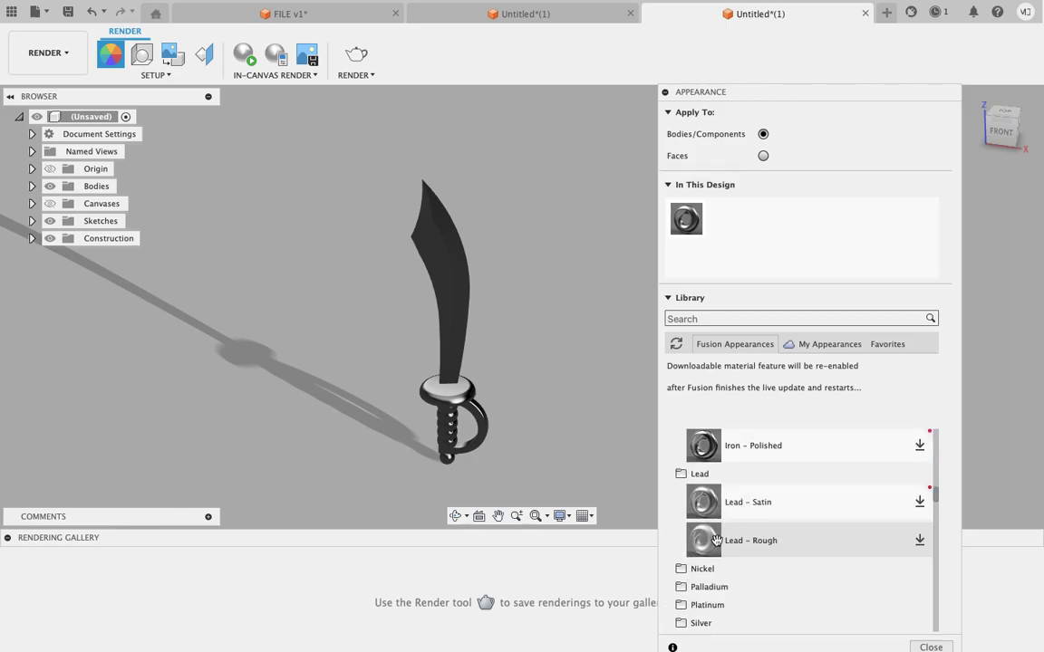
{"action": "left_click_drag", "start_coordinate": [710, 500], "coordinate": [457, 253]}
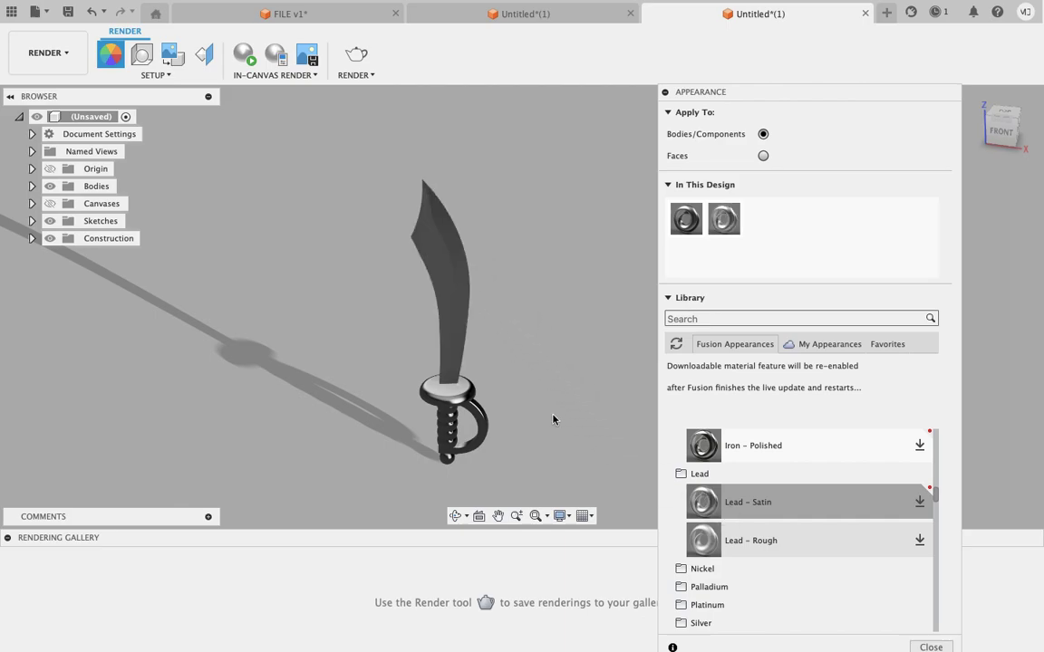
{"action": "mouse_move", "coordinate": [549, 398]}
{"action": "middle_mouse_down", "text": "shift"}
{"action": "mouse_move", "coordinate": [345, 360]}
{"action": "mouse_move", "coordinate": [384, 309]}
{"action": "mouse_move", "coordinate": [459, 252]}
{"action": "mouse_move", "coordinate": [412, 305]}
{"action": "mouse_move", "coordinate": [431, 268]}
{"action": "middle_mouse_up", "text": "shift"}
{"action": "mouse_move", "coordinate": [346, 355]}
{"action": "middle_mouse_down", "text": "shift"}
{"action": "mouse_move", "coordinate": [412, 328]}
{"action": "mouse_move", "coordinate": [362, 368]}
{"action": "mouse_move", "coordinate": [381, 435]}
{"action": "mouse_move", "coordinate": [514, 340]}
{"action": "mouse_move", "coordinate": [371, 344]}
{"action": "mouse_move", "coordinate": [365, 316]}
{"action": "mouse_move", "coordinate": [383, 337]}
{"action": "middle_mouse_up", "text": "shift"}
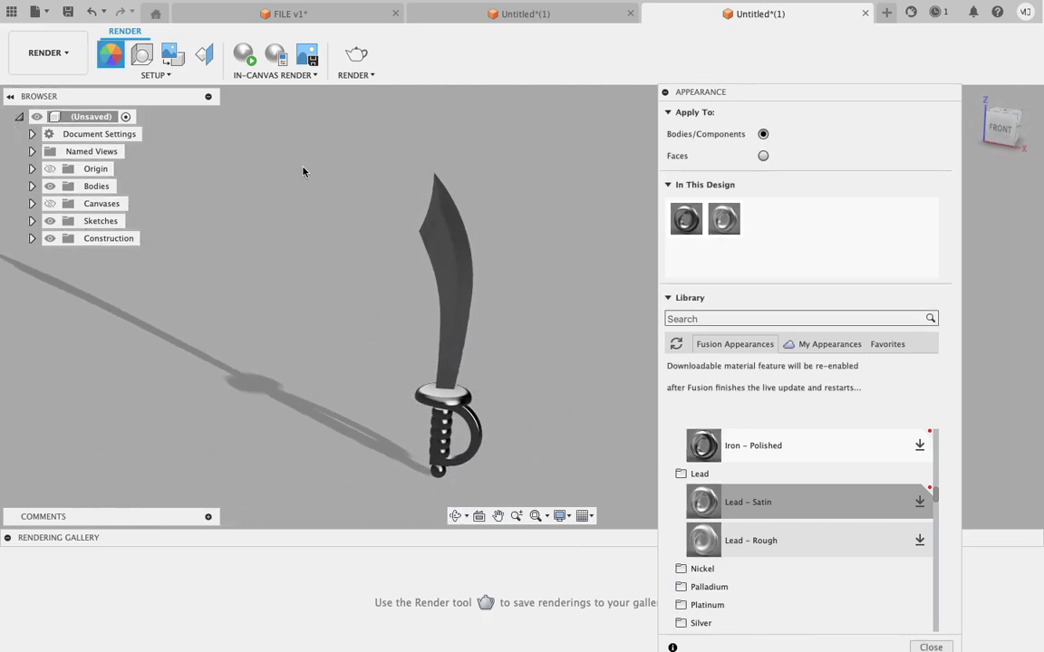
Raise the scene environment brightness to 1562.500 lx and apply the Cool Light environment
{"action": "left_click", "coordinate": [143, 56]}
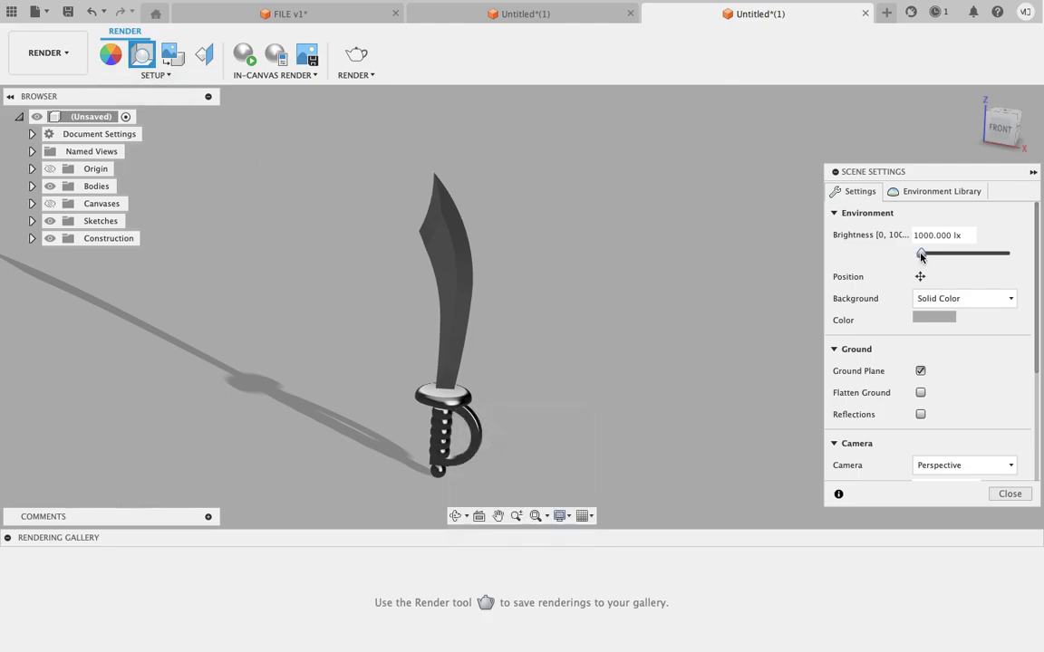
{"action": "left_click_drag", "start_coordinate": [921, 255], "coordinate": [925, 256]}
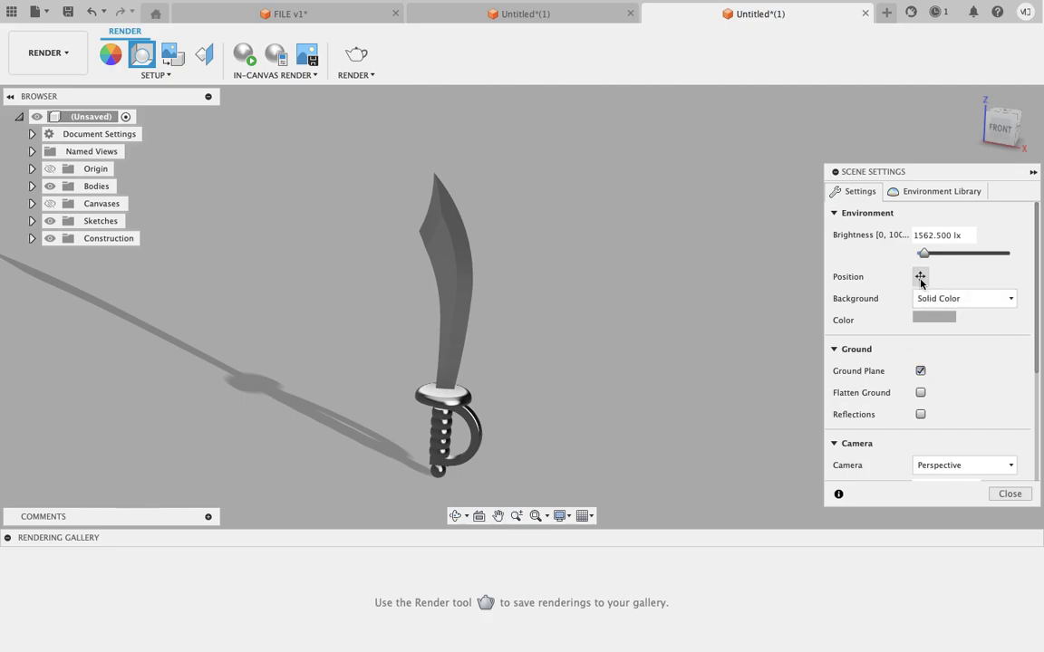
{"action": "left_click", "coordinate": [907, 203]}
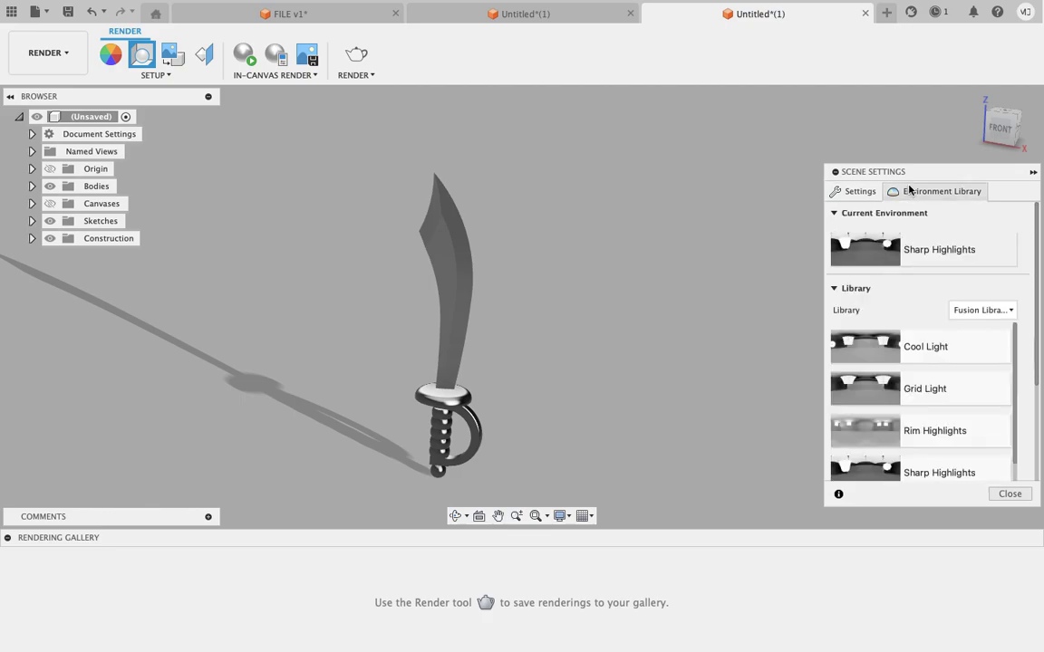
{"action": "double_click", "coordinate": [877, 349]}
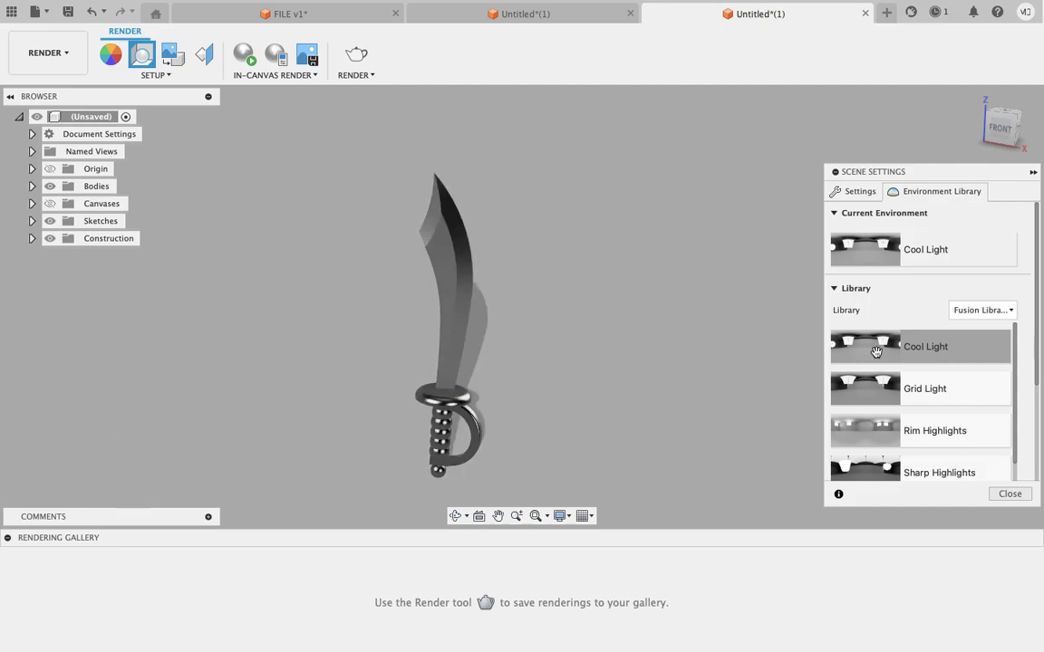
Orbit to an edge-on view of the sword and close the scene settings
{"action": "mouse_move", "coordinate": [544, 367]}
{"action": "middle_mouse_down", "text": "shift"}
{"action": "mouse_move", "coordinate": [499, 348]}
{"action": "mouse_move", "coordinate": [519, 347]}
{"action": "mouse_move", "coordinate": [522, 333]}
{"action": "mouse_move", "coordinate": [513, 330]}
{"action": "mouse_move", "coordinate": [529, 331]}
{"action": "mouse_move", "coordinate": [518, 333]}
{"action": "mouse_move", "coordinate": [521, 347]}
{"action": "middle_mouse_up", "text": "shift"}
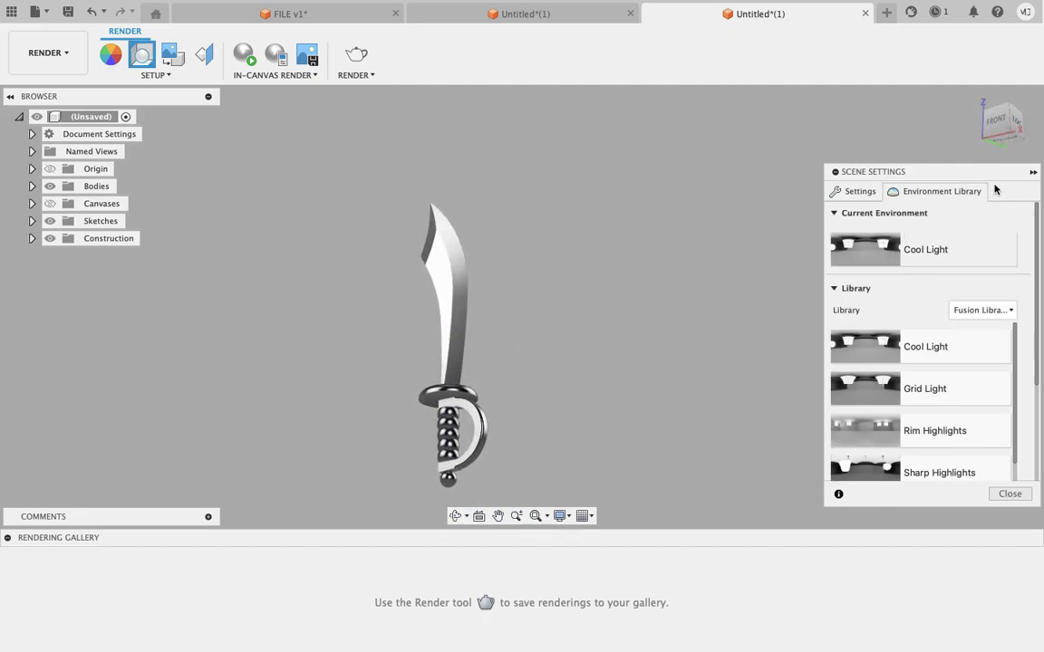
{"action": "left_click", "coordinate": [1011, 495]}
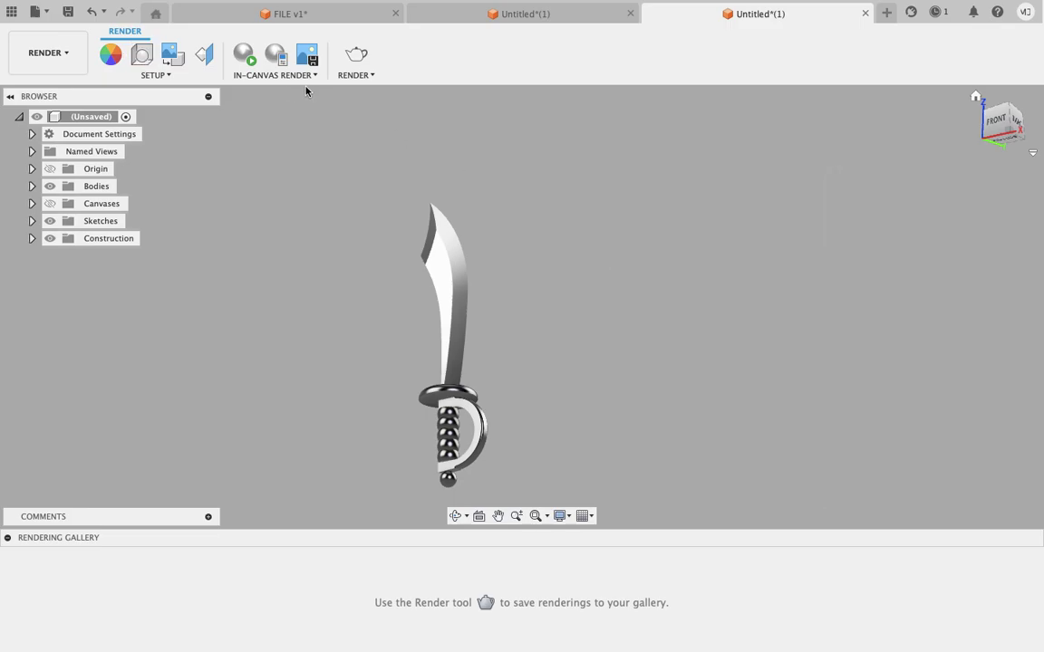
{"action": "left_click", "coordinate": [123, 56]}
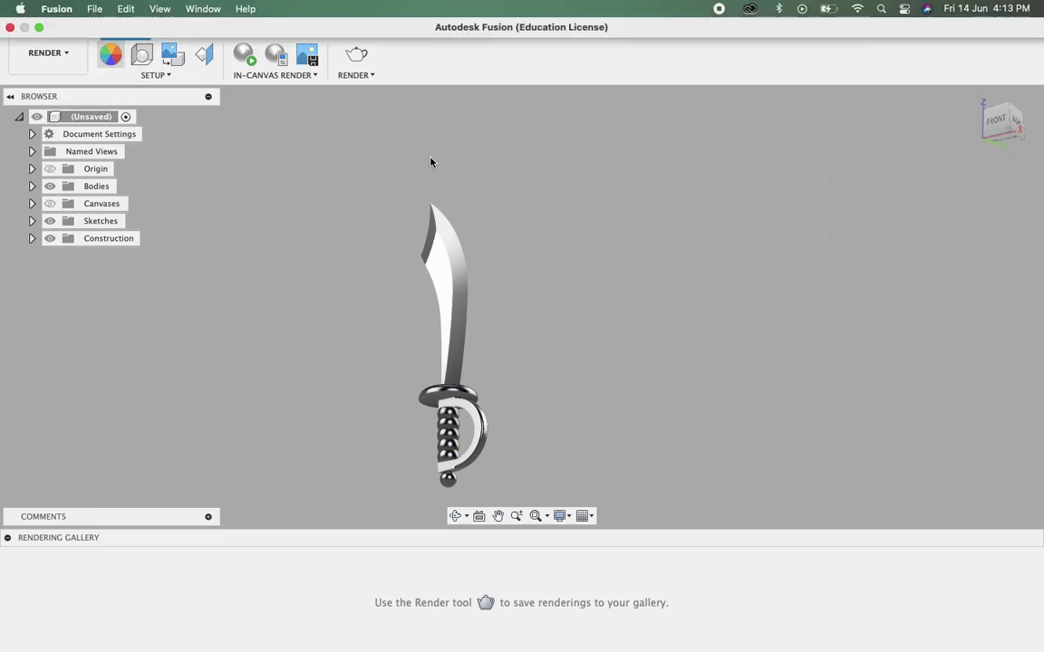
Apply Aluminum – Polished from the Metal > Aluminum folder to the sword
{"action": "scroll", "coordinate": [740, 475], "scroll_direction": "up", "scroll_amount": 5}
{"action": "scroll", "coordinate": [740, 475], "scroll_direction": "up", "scroll_amount": 2}
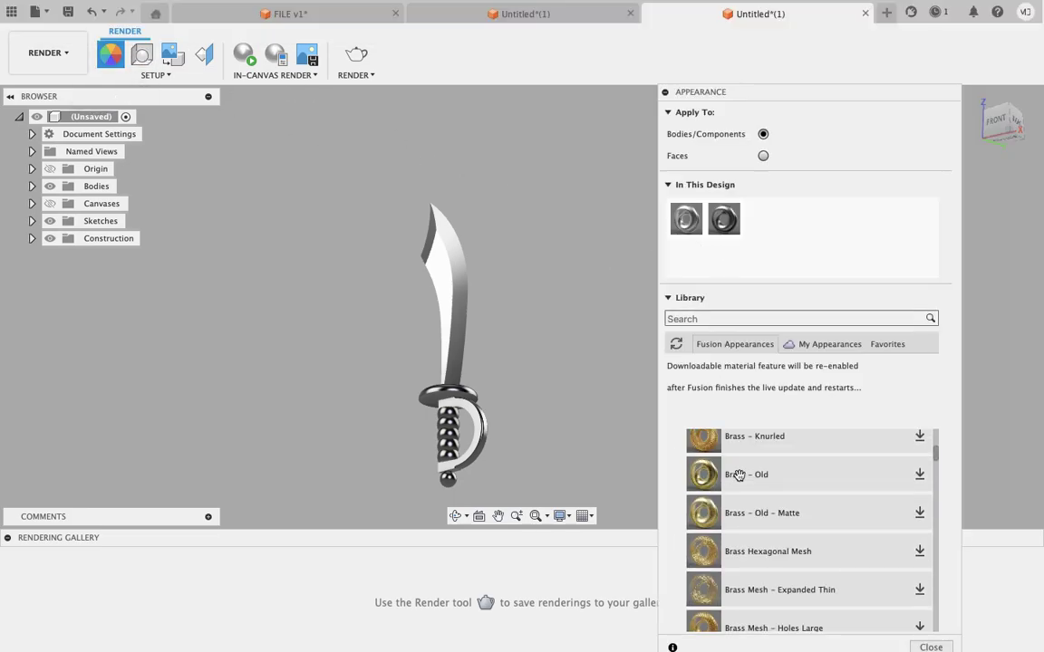
{"action": "scroll", "coordinate": [740, 475], "scroll_direction": "up", "scroll_amount": 3}
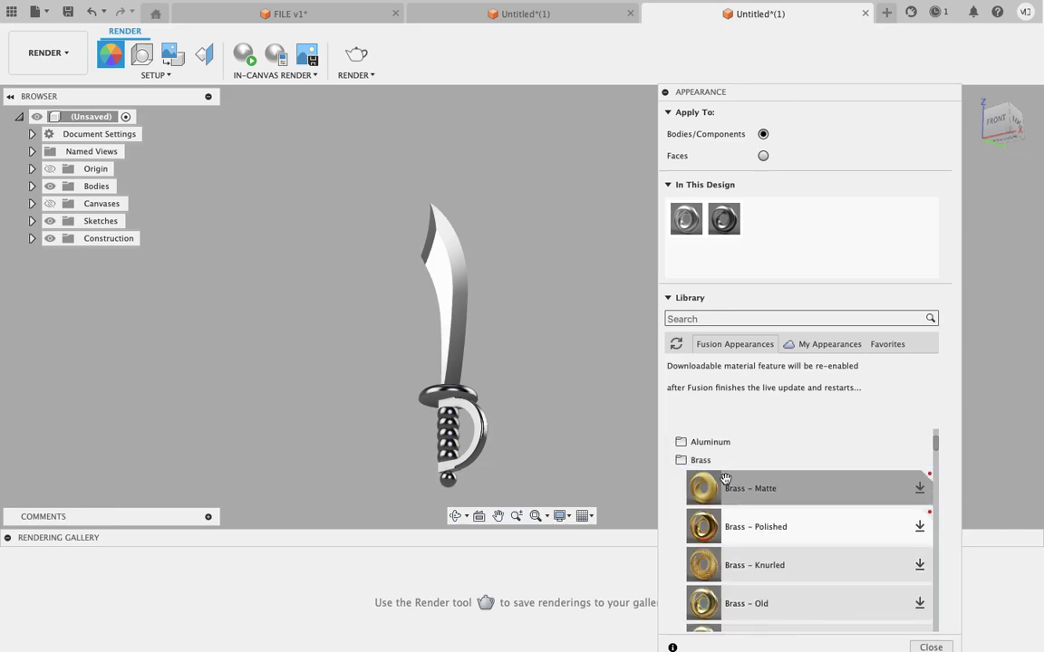
{"action": "left_click", "coordinate": [690, 460]}
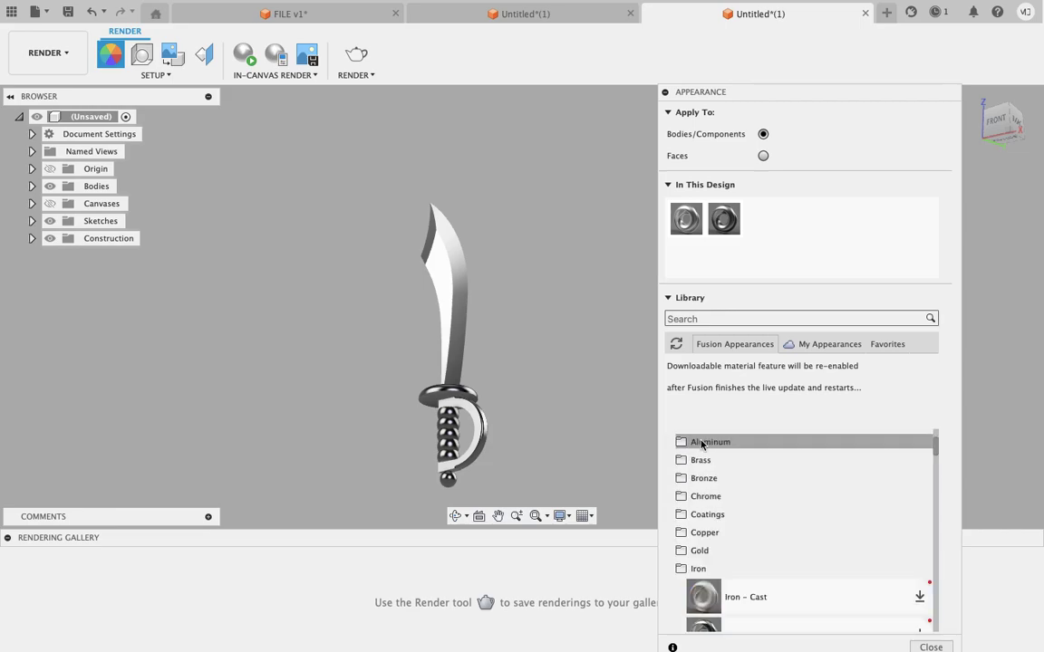
{"action": "left_click", "coordinate": [701, 443]}
{"action": "scroll", "coordinate": [715, 540], "scroll_direction": "up", "scroll_amount": 2}
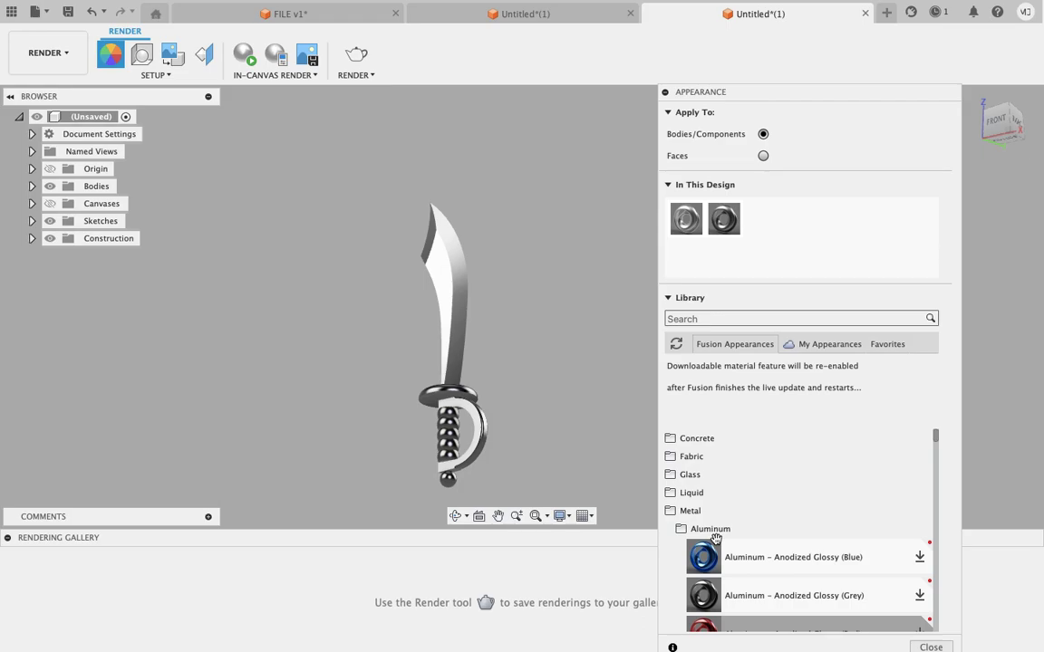
{"action": "scroll", "coordinate": [769, 570], "scroll_direction": "down", "scroll_amount": 5}
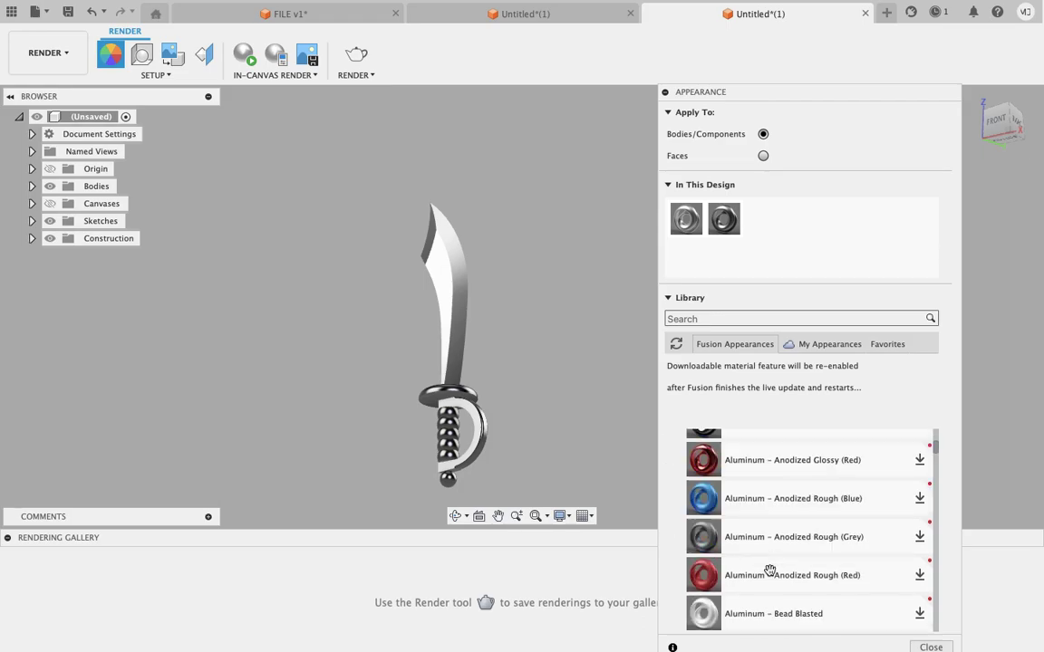
{"action": "scroll", "coordinate": [769, 570], "scroll_direction": "down", "scroll_amount": 2}
{"action": "scroll", "coordinate": [769, 570], "scroll_direction": "down", "scroll_amount": 2}
{"action": "left_click_drag", "start_coordinate": [739, 481], "coordinate": [463, 269]}
Orbit around the polished sword and collapse the Metal materials folder
{"action": "mouse_move", "coordinate": [544, 405]}
{"action": "middle_mouse_down", "text": "shift"}
{"action": "mouse_move", "coordinate": [534, 366]}
{"action": "mouse_move", "coordinate": [597, 379]}
{"action": "mouse_move", "coordinate": [569, 381]}
{"action": "mouse_move", "coordinate": [580, 375]}
{"action": "mouse_move", "coordinate": [564, 368]}
{"action": "mouse_move", "coordinate": [580, 366]}
{"action": "mouse_move", "coordinate": [595, 338]}
{"action": "mouse_move", "coordinate": [583, 322]}
{"action": "mouse_move", "coordinate": [566, 326]}
{"action": "mouse_move", "coordinate": [552, 335]}
{"action": "mouse_move", "coordinate": [568, 350]}
{"action": "mouse_move", "coordinate": [636, 350]}
{"action": "mouse_move", "coordinate": [588, 366]}
{"action": "middle_mouse_up", "text": "shift"}
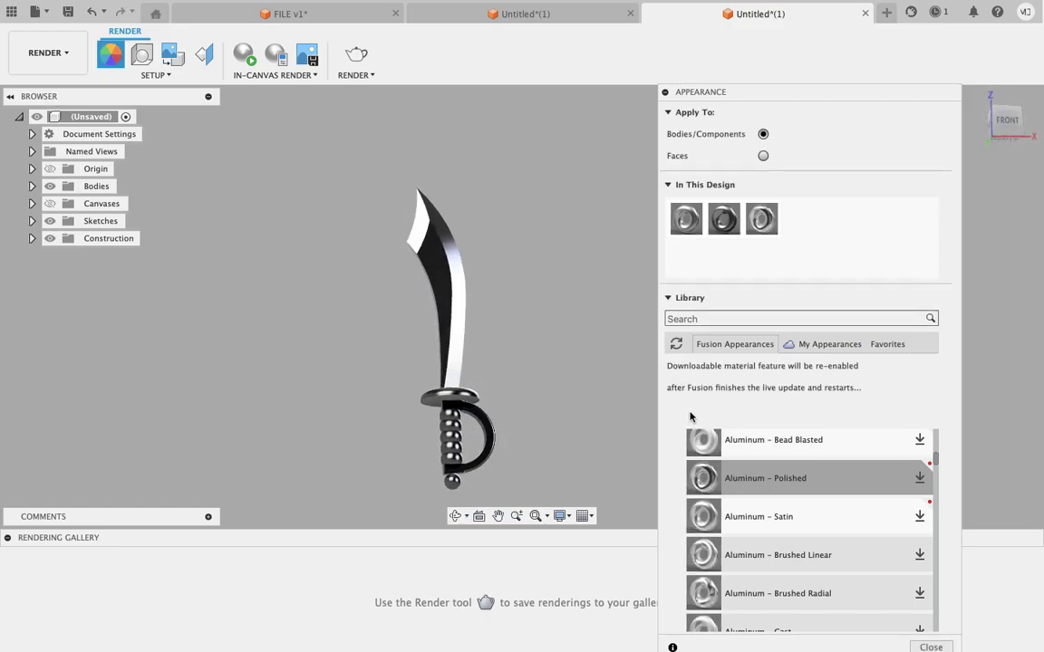
{"action": "scroll", "coordinate": [723, 538], "scroll_direction": "up", "scroll_amount": 5}
{"action": "scroll", "coordinate": [722, 538], "scroll_direction": "up", "scroll_amount": 2}
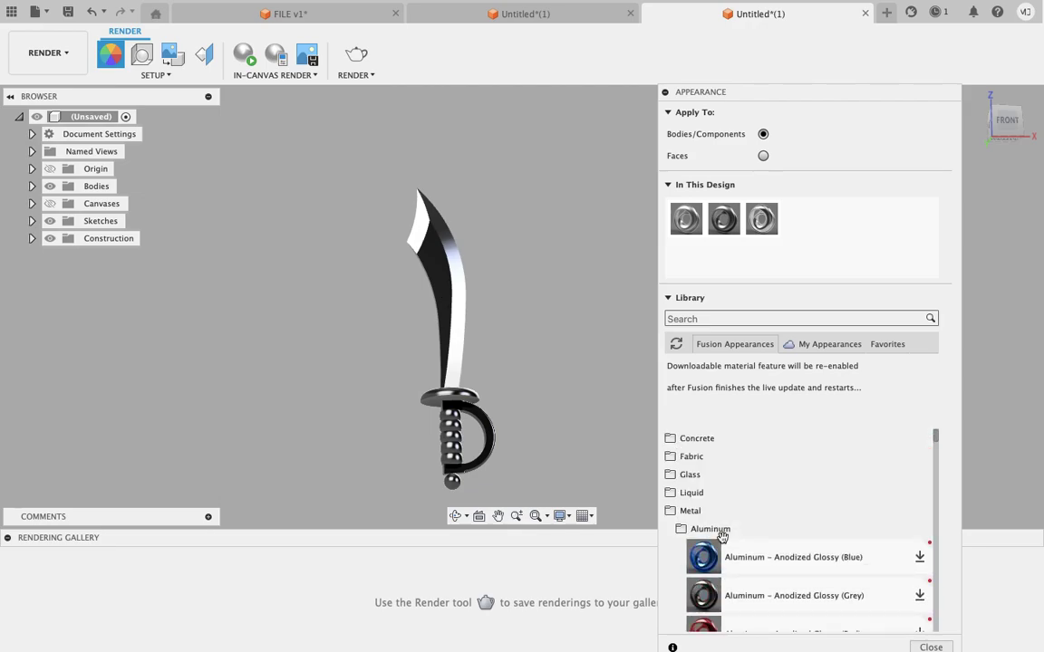
{"action": "left_click", "coordinate": [684, 513]}
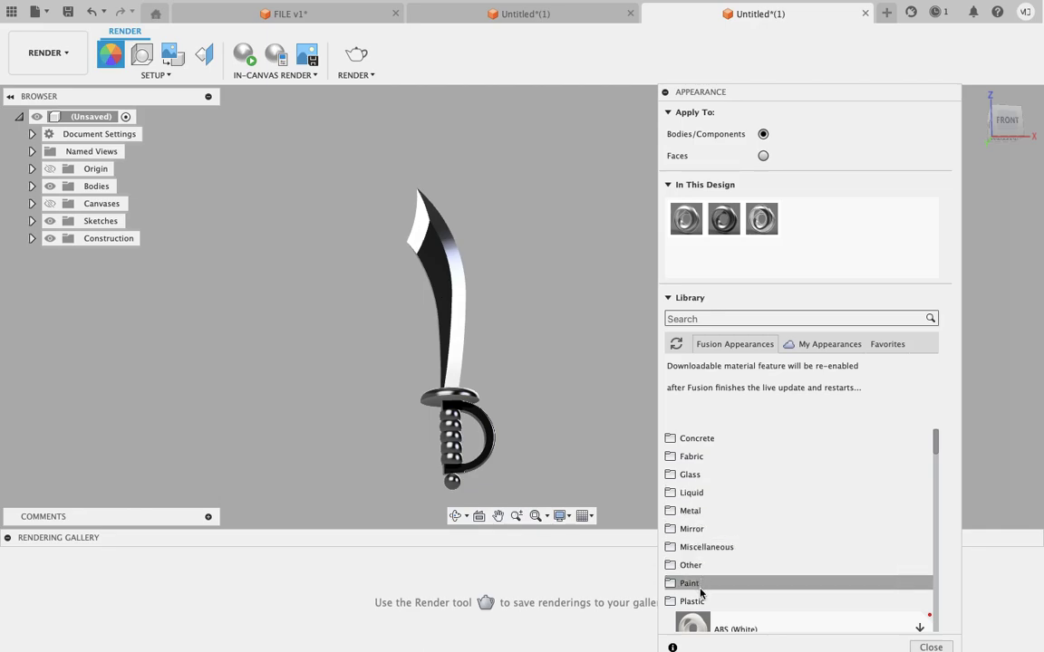
Apply the Plastic > Polyimide (Kapton) appearance to the sword's handle
{"action": "scroll", "coordinate": [718, 590], "scroll_direction": "down", "scroll_amount": 5}
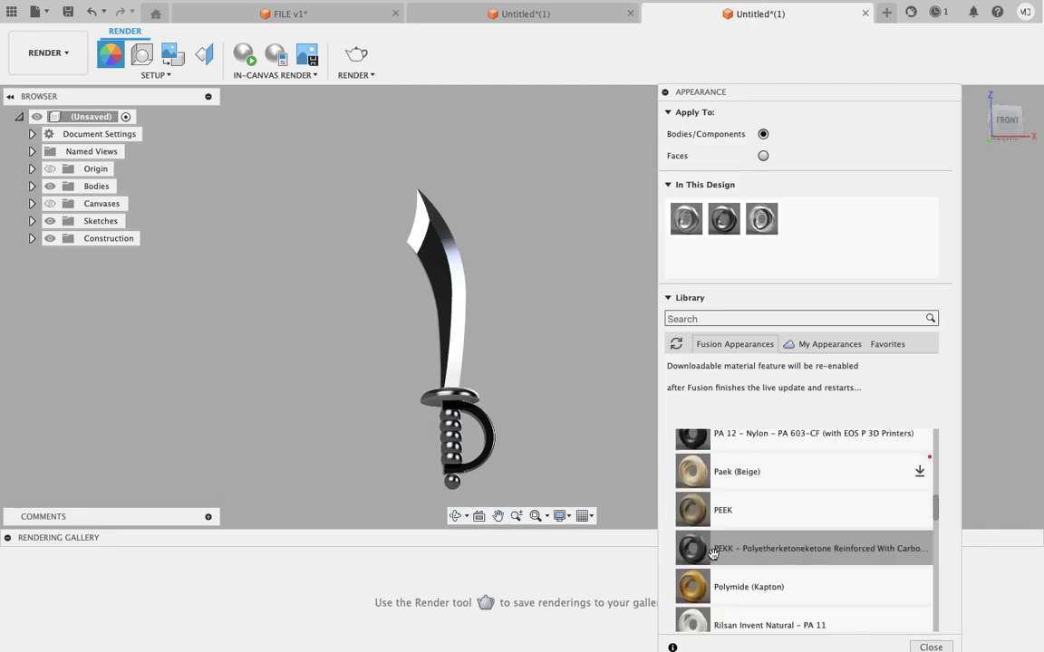
{"action": "scroll", "coordinate": [705, 526], "scroll_direction": "up", "scroll_amount": 2}
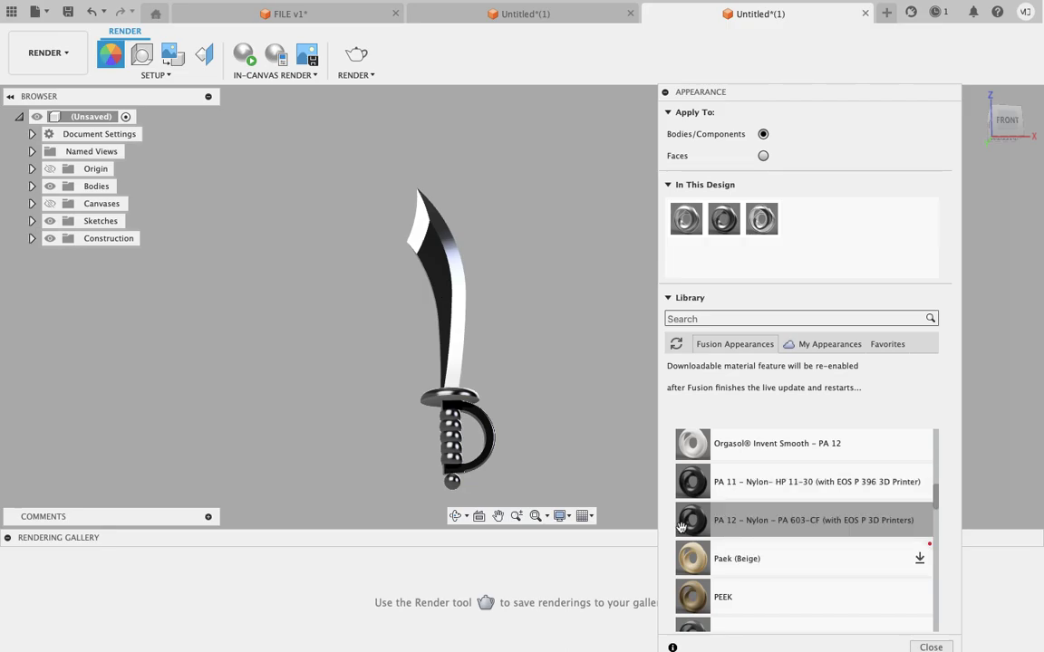
{"action": "scroll", "coordinate": [688, 544], "scroll_direction": "up", "scroll_amount": 4}
{"action": "scroll", "coordinate": [697, 562], "scroll_direction": "down", "scroll_amount": 2}
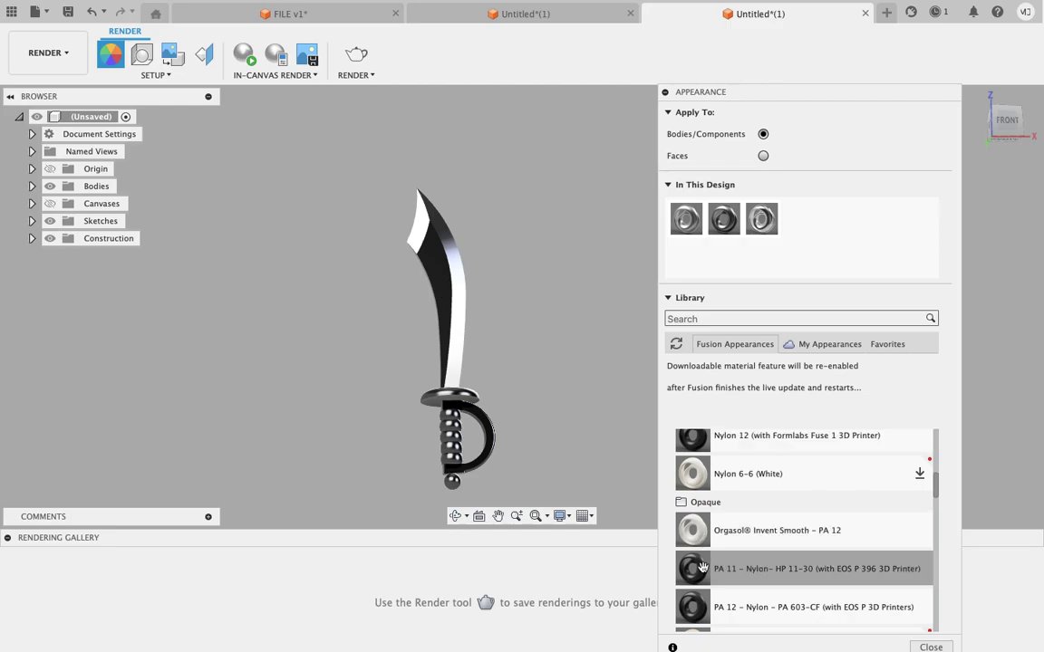
{"action": "scroll", "coordinate": [703, 568], "scroll_direction": "up", "scroll_amount": 2}
{"action": "scroll", "coordinate": [703, 567], "scroll_direction": "up", "scroll_amount": 2}
{"action": "scroll", "coordinate": [704, 567], "scroll_direction": "up", "scroll_amount": 4}
{"action": "scroll", "coordinate": [703, 567], "scroll_direction": "down", "scroll_amount": 2}
{"action": "scroll", "coordinate": [703, 568], "scroll_direction": "down", "scroll_amount": 5}
{"action": "left_click_drag", "start_coordinate": [692, 587], "coordinate": [478, 447]}
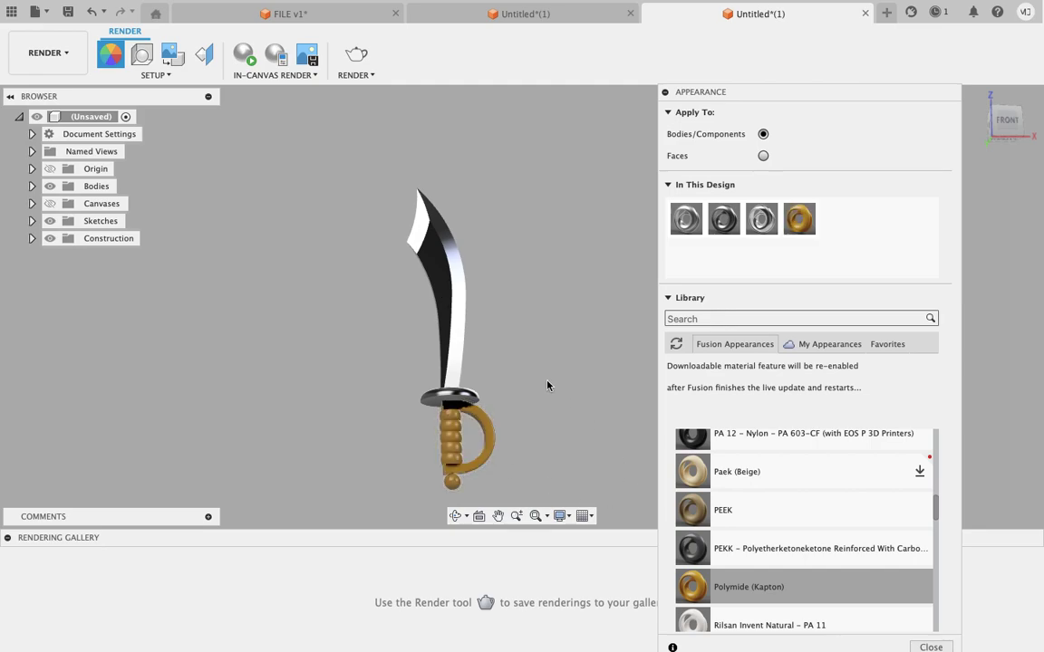
Replace the handle's appearance with Orgasol Invent Smooth – PA 12 white plastic
{"action": "scroll", "coordinate": [508, 394], "scroll_direction": "up", "scroll_amount": 2}
{"action": "scroll", "coordinate": [489, 399], "scroll_direction": "up", "scroll_amount": 2}
{"action": "scroll", "coordinate": [468, 471], "scroll_direction": "up", "scroll_amount": 1}
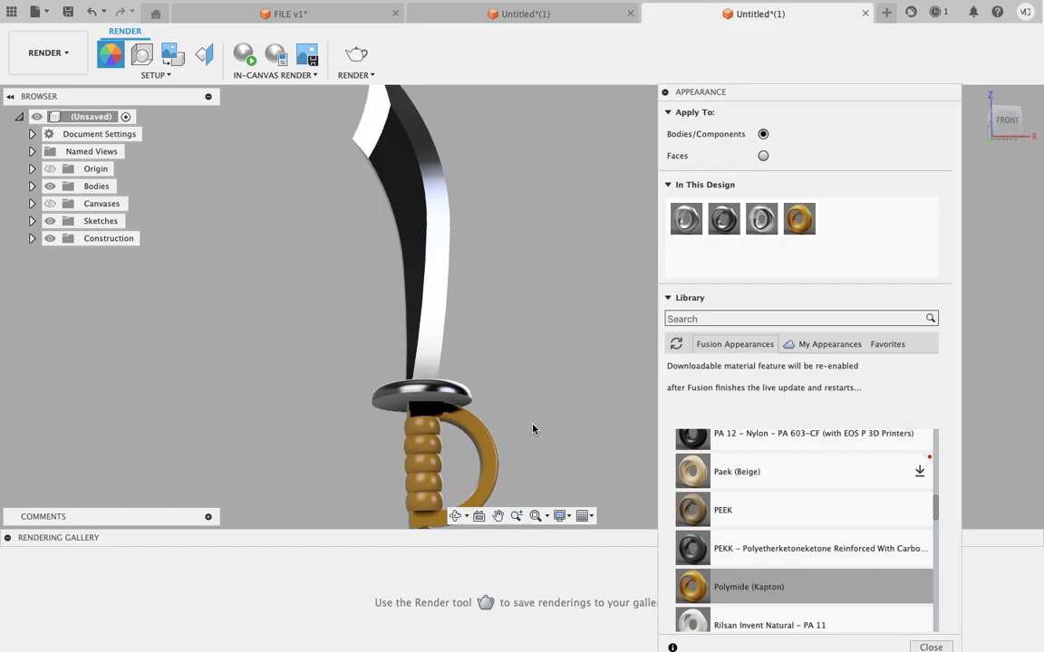
{"action": "scroll", "coordinate": [696, 548], "scroll_direction": "up", "scroll_amount": 2}
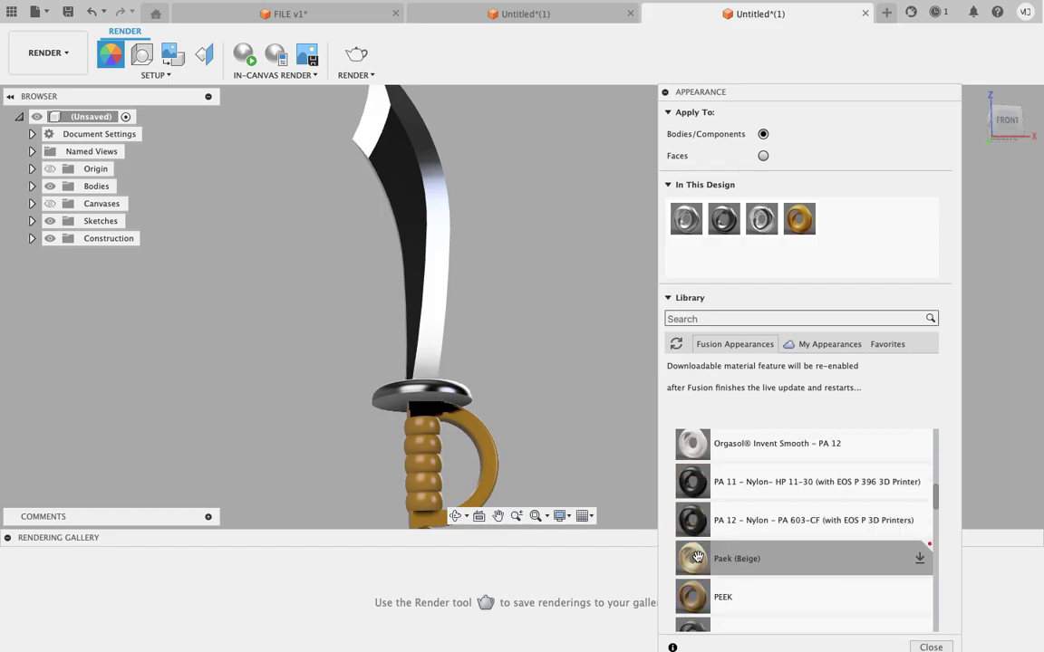
{"action": "left_click_drag", "start_coordinate": [696, 464], "coordinate": [431, 458]}
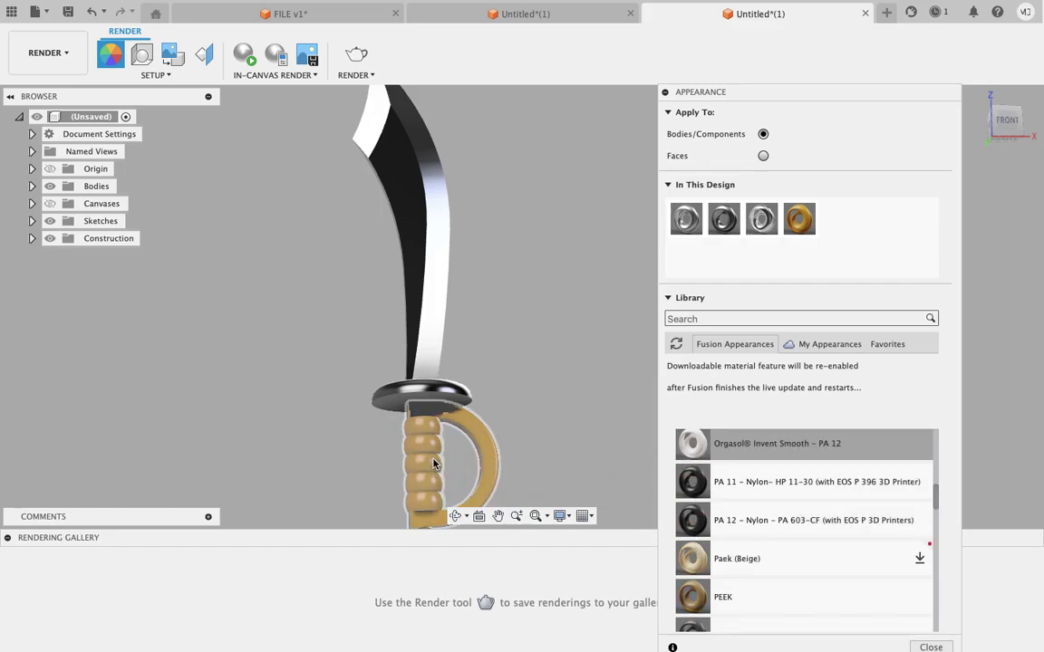
{"action": "scroll", "coordinate": [567, 419], "scroll_direction": "down", "scroll_amount": 3}
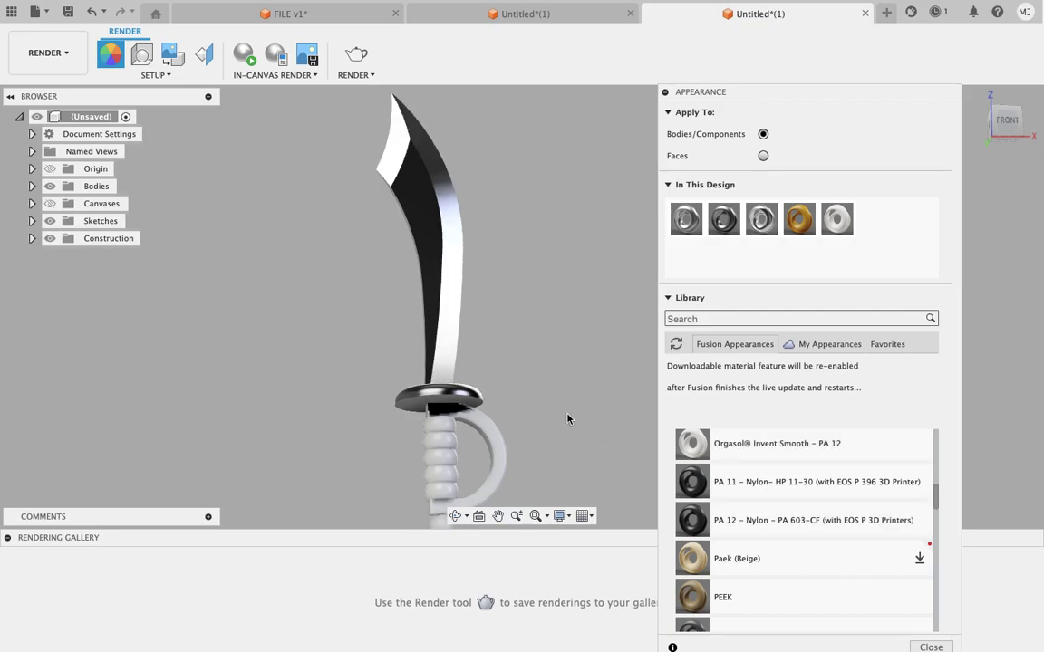
Orbit to check the white handle from several angles, then close the Appearance library
{"action": "mouse_move", "coordinate": [567, 419]}
{"action": "middle_mouse_down", "text": "shift"}
{"action": "mouse_move", "coordinate": [592, 448]}
{"action": "mouse_move", "coordinate": [518, 415]}
{"action": "mouse_move", "coordinate": [526, 457]}
{"action": "mouse_move", "coordinate": [550, 451]}
{"action": "mouse_move", "coordinate": [471, 453]}
{"action": "mouse_move", "coordinate": [567, 440]}
{"action": "mouse_move", "coordinate": [639, 448]}
{"action": "middle_mouse_up", "text": "shift"}
{"action": "middle_click_drag", "start_coordinate": [441, 464], "coordinate": [647, 464], "text": "shift"}
{"action": "mouse_move", "coordinate": [428, 387]}
{"action": "middle_mouse_down", "text": "shift"}
{"action": "mouse_move", "coordinate": [540, 435]}
{"action": "mouse_move", "coordinate": [564, 524]}
{"action": "mouse_move", "coordinate": [559, 556]}
{"action": "mouse_move", "coordinate": [506, 389]}
{"action": "mouse_move", "coordinate": [613, 440]}
{"action": "mouse_move", "coordinate": [476, 391]}
{"action": "middle_mouse_up", "text": "shift"}
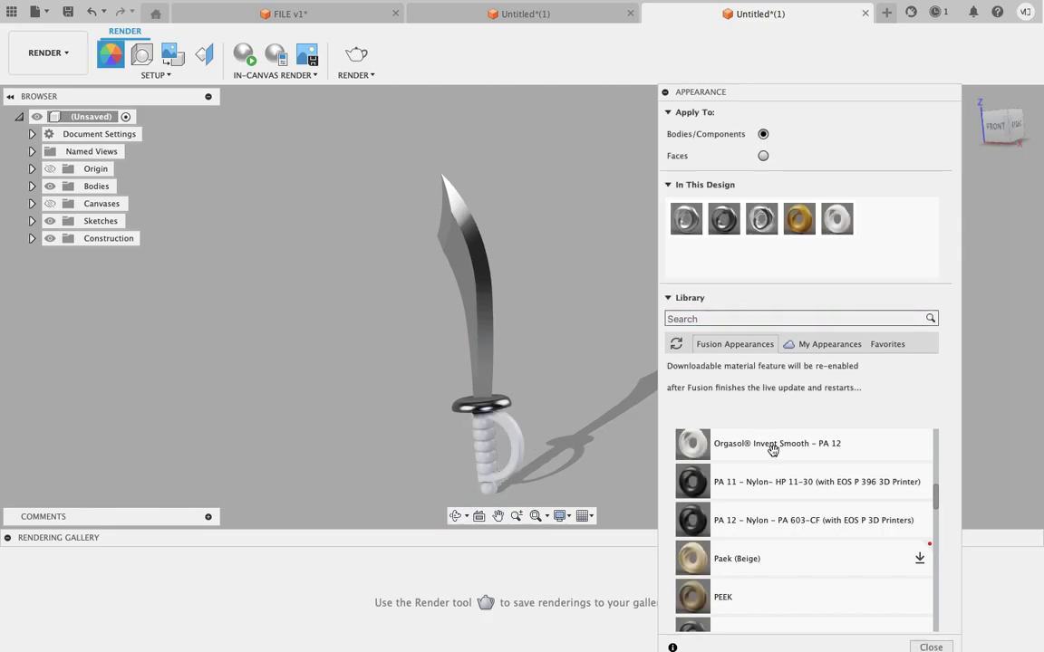
{"action": "left_click", "coordinate": [934, 647]}
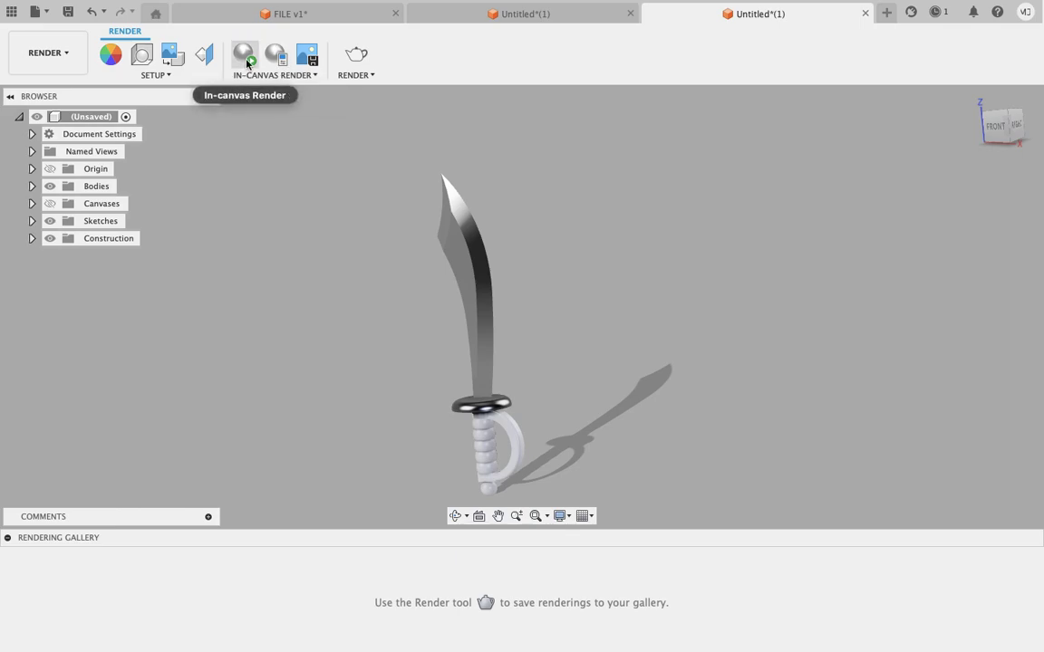
Run a realistic in-canvas render of the sword to about iteration 17 and view its render options
{"action": "left_click", "coordinate": [243, 57]}
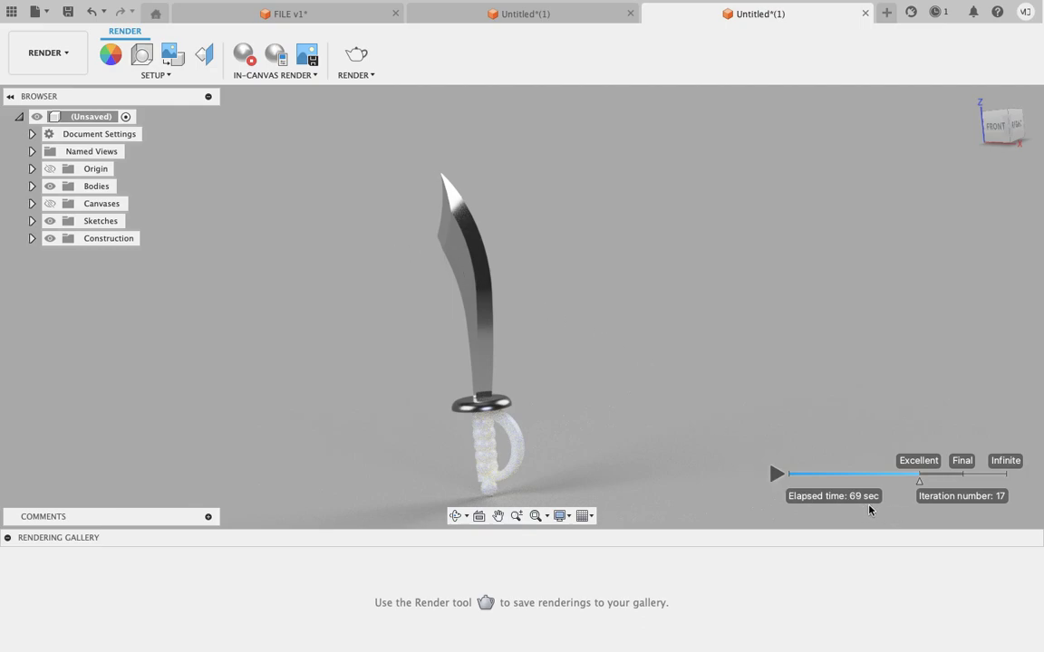
{"action": "left_click", "coordinate": [315, 75]}
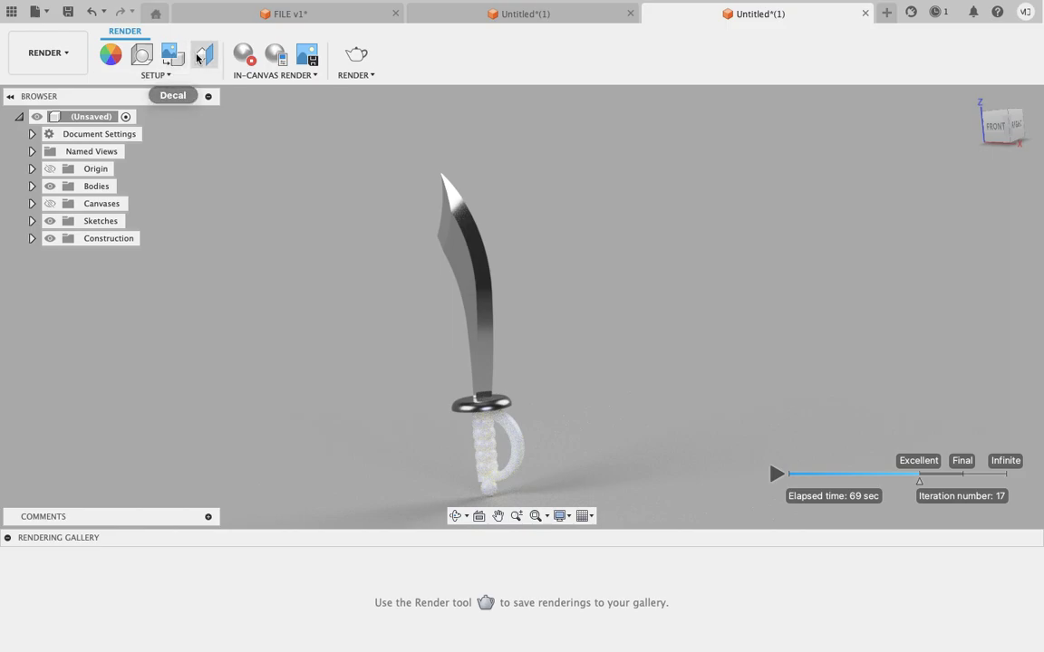
{"action": "left_click", "coordinate": [63, 69]}
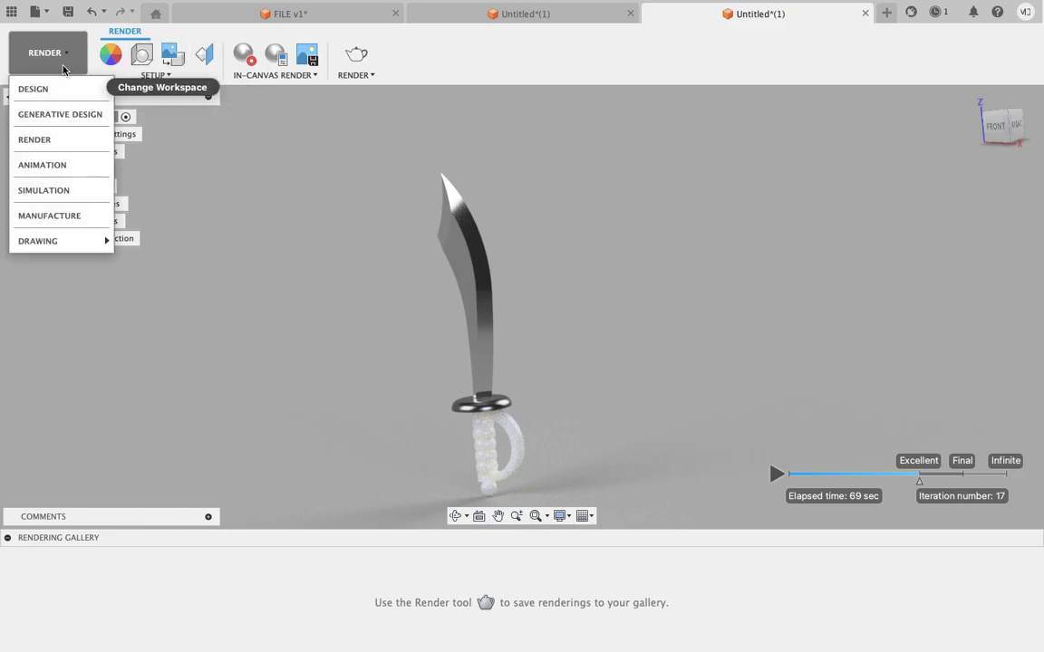
Switch to the Animation workspace and orbit to view the sword from the right
{"action": "left_click", "coordinate": [52, 165]}
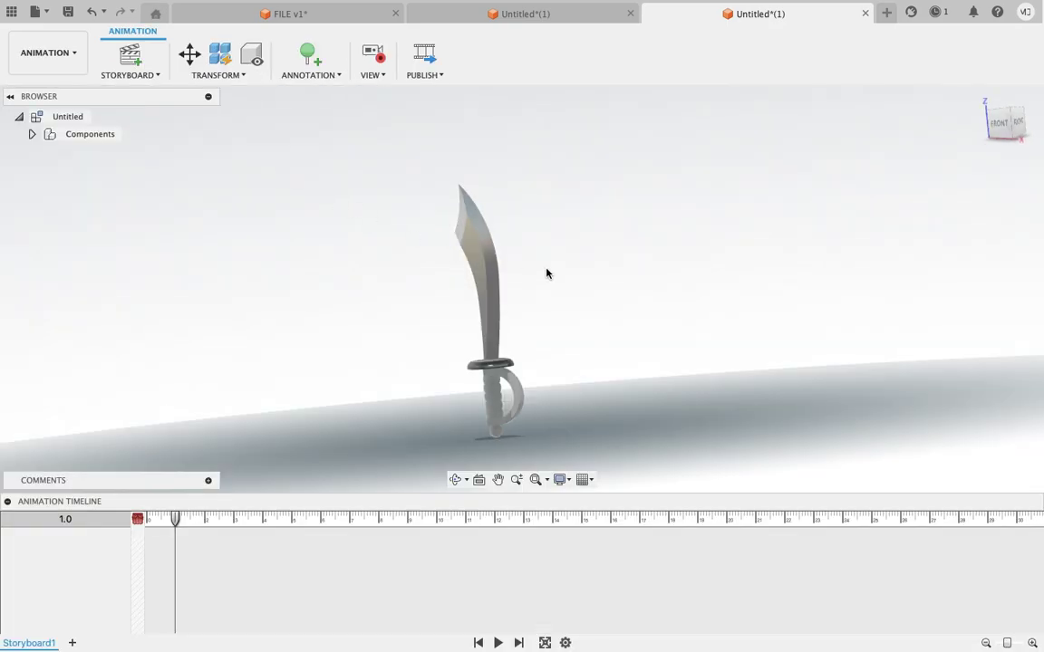
{"action": "left_click_drag", "start_coordinate": [566, 285], "coordinate": [464, 228]}
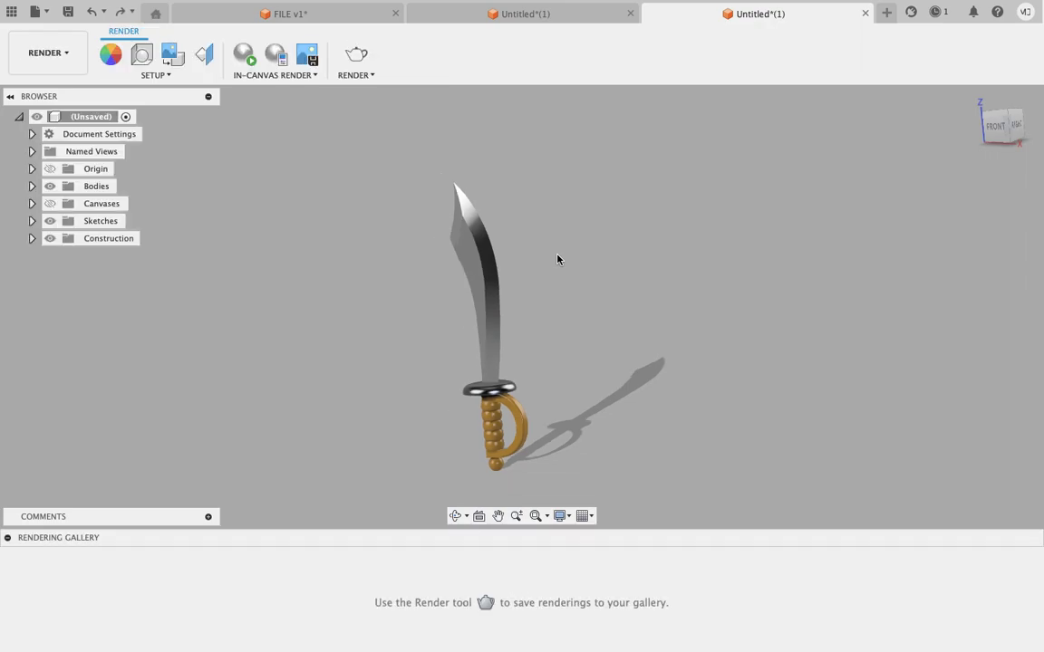
{"action": "left_click", "coordinate": [65, 61]}
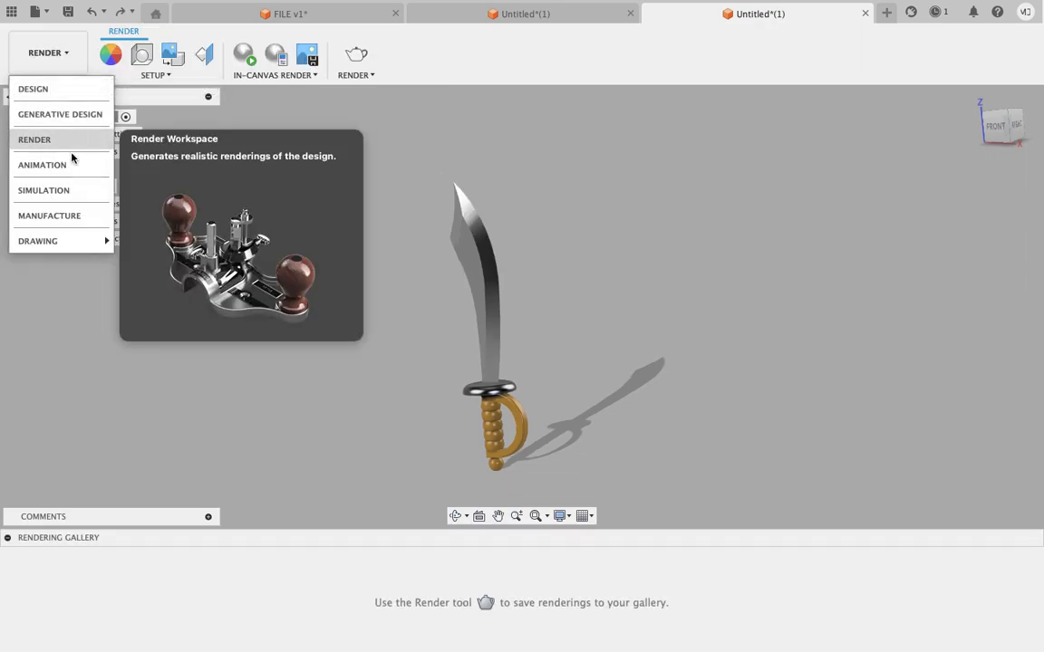
{"action": "left_click", "coordinate": [42, 165]}
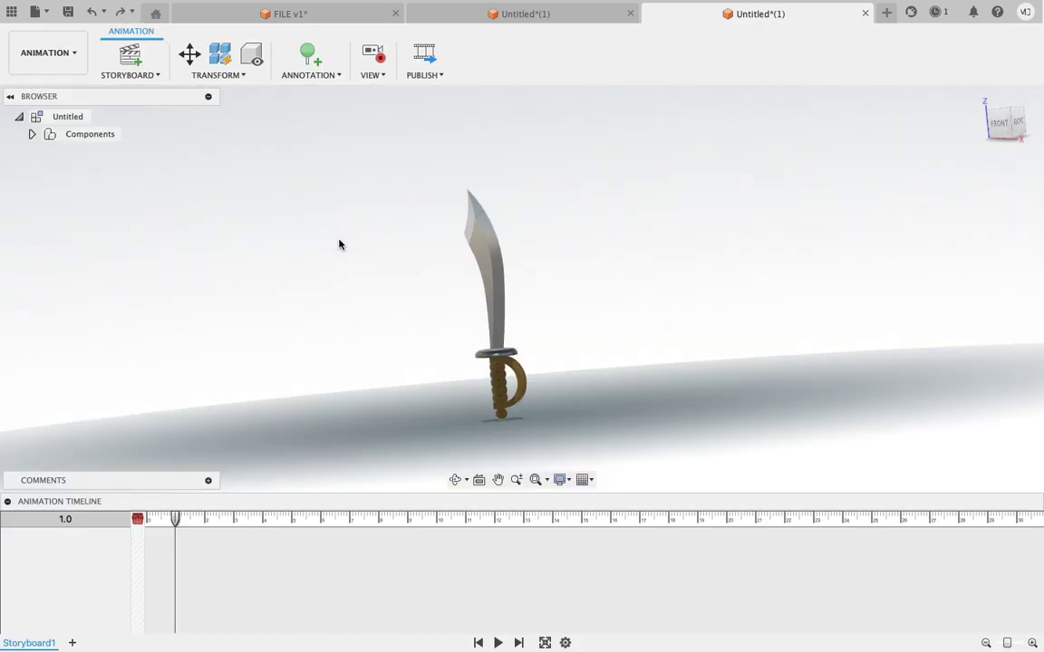
{"action": "mouse_move", "coordinate": [470, 303]}
{"action": "middle_mouse_down", "text": "shift"}
{"action": "mouse_move", "coordinate": [444, 320]}
{"action": "mouse_move", "coordinate": [457, 305]}
{"action": "middle_mouse_up", "text": "shift"}
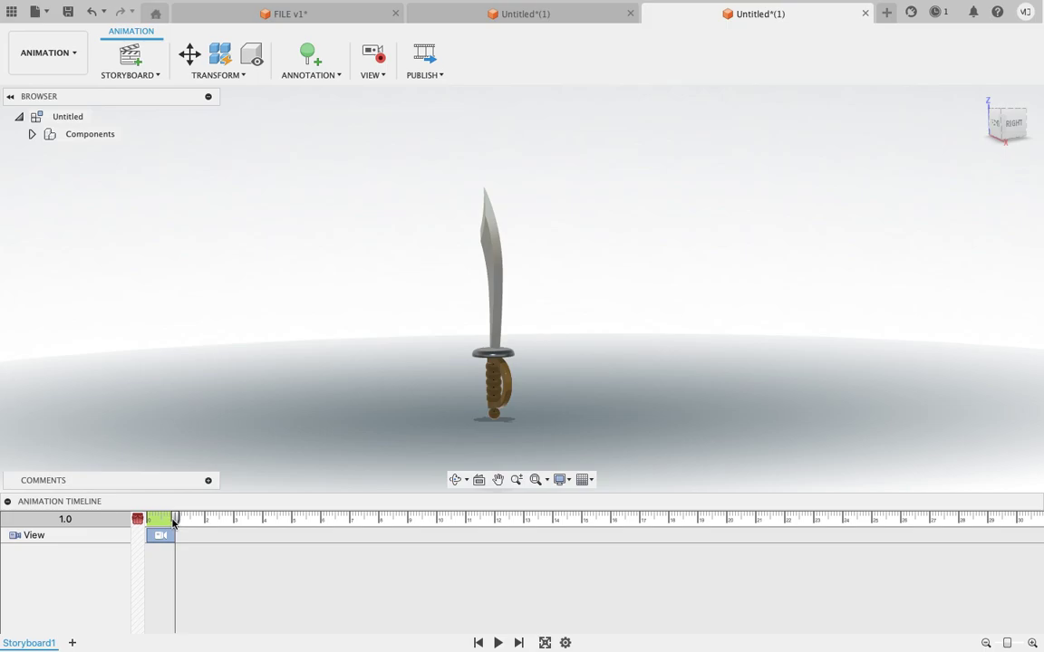
Delete the camera View clip from the Storyboard1 timeline
{"action": "left_click_drag", "start_coordinate": [177, 520], "coordinate": [148, 530]}
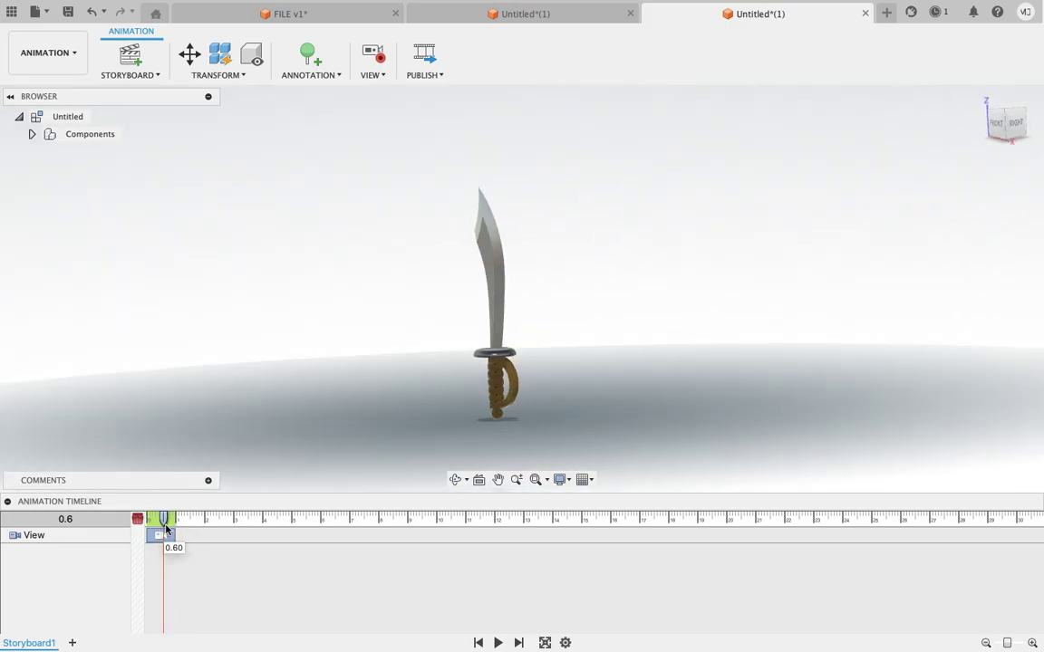
{"action": "right_click", "coordinate": [168, 540]}
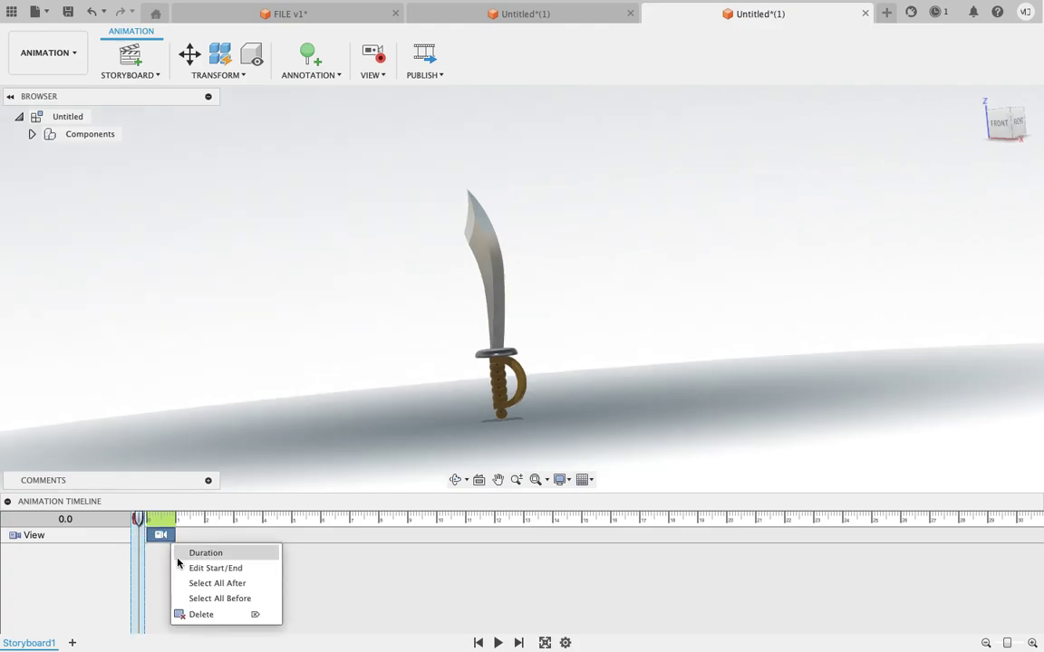
{"action": "left_click", "coordinate": [198, 614]}
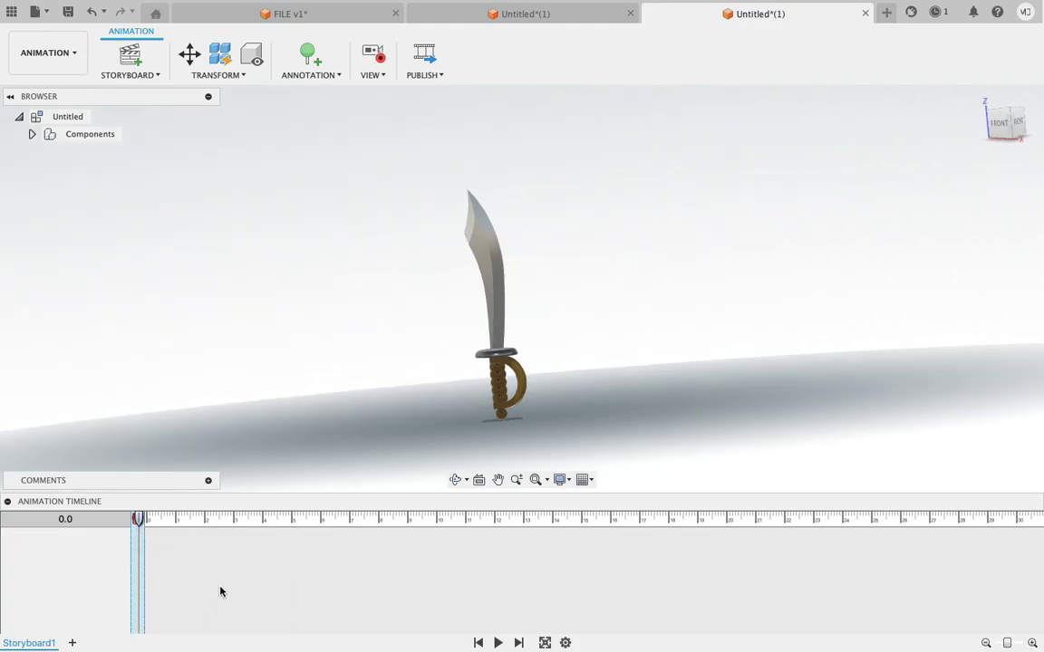
Key a 9.9 s View clip zooming onto the blade tip, then rewind the playhead to 0
{"action": "mouse_move", "coordinate": [138, 518]}
{"action": "left_mouse_down"}
{"action": "mouse_move", "coordinate": [885, 540]}
{"action": "mouse_move", "coordinate": [745, 554]}
{"action": "mouse_move", "coordinate": [428, 556]}
{"action": "left_mouse_up"}
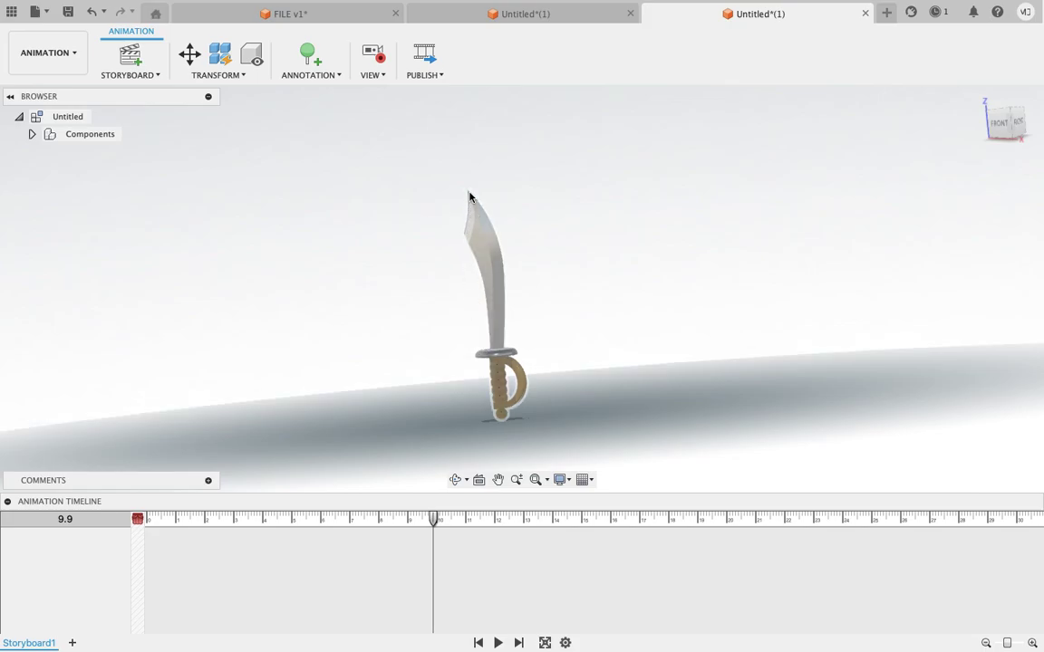
{"action": "scroll", "coordinate": [469, 197], "scroll_direction": "up", "scroll_amount": 2}
{"action": "scroll", "coordinate": [469, 198], "scroll_direction": "up", "scroll_amount": 3}
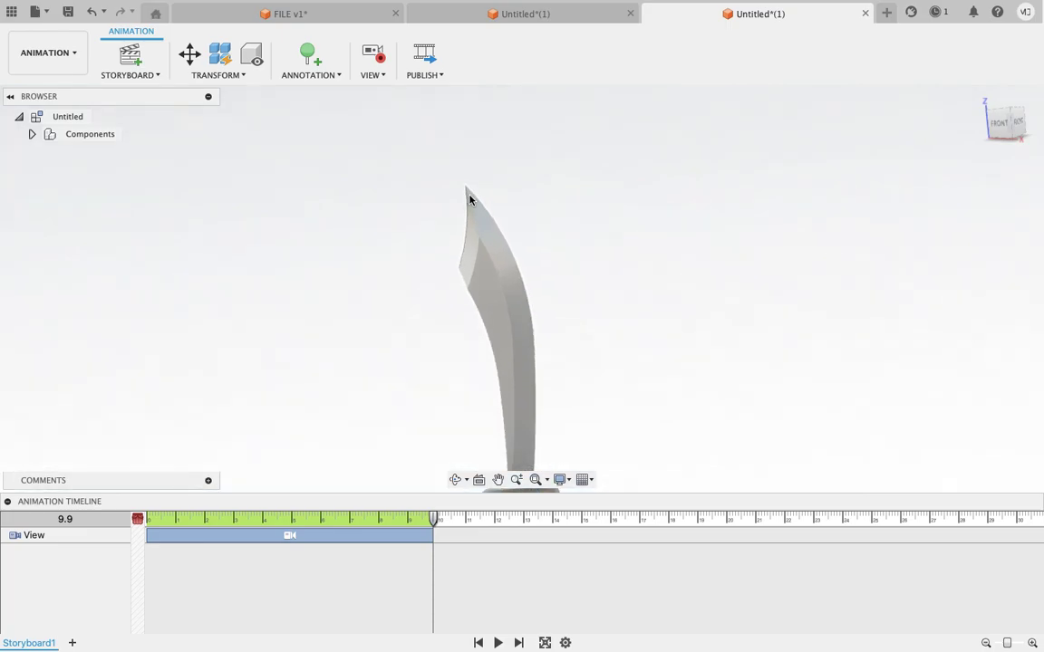
{"action": "scroll", "coordinate": [469, 199], "scroll_direction": "up", "scroll_amount": 1}
{"action": "scroll", "coordinate": [469, 199], "scroll_direction": "up", "scroll_amount": 1}
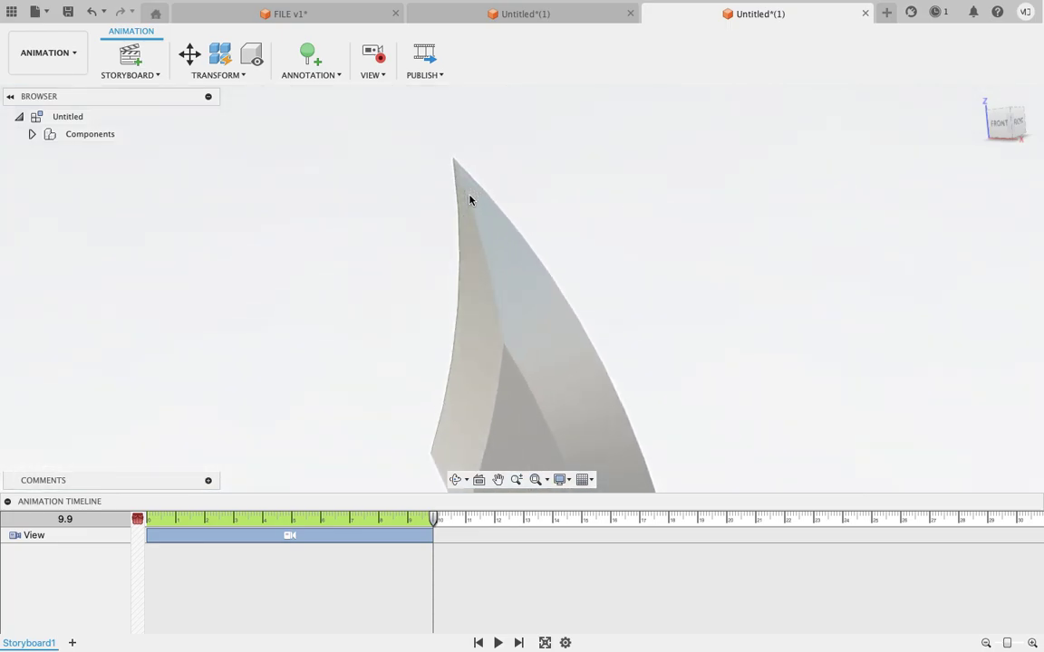
{"action": "scroll", "coordinate": [469, 199], "scroll_direction": "up", "scroll_amount": 2}
{"action": "scroll", "coordinate": [469, 199], "scroll_direction": "up", "scroll_amount": 2}
{"action": "scroll", "coordinate": [469, 200], "scroll_direction": "up", "scroll_amount": 1}
{"action": "scroll", "coordinate": [470, 199], "scroll_direction": "up", "scroll_amount": 1}
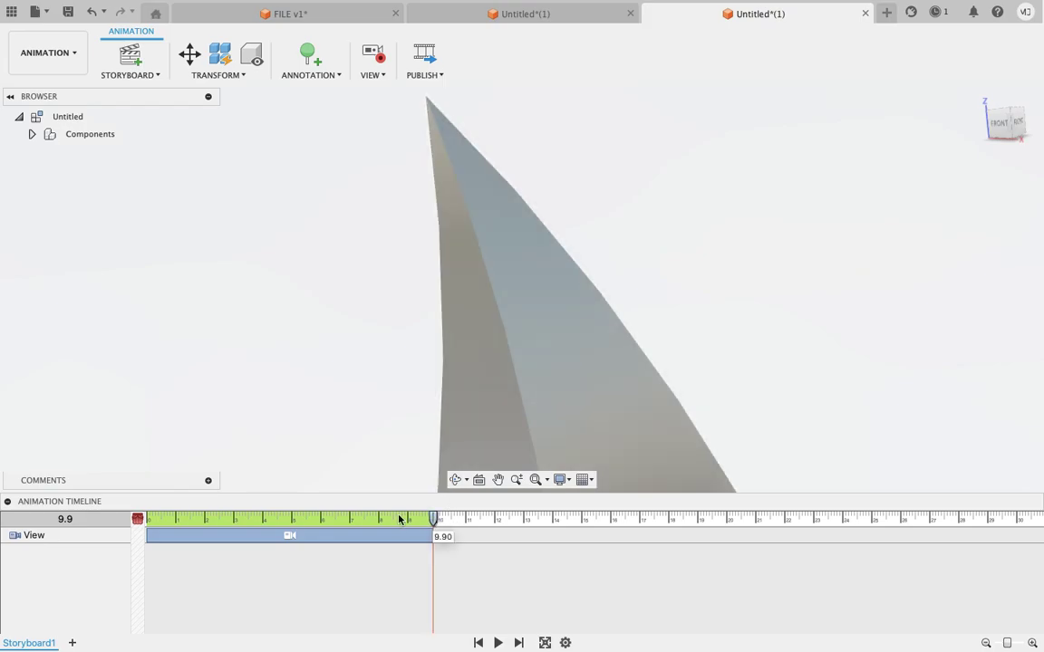
{"action": "left_click_drag", "start_coordinate": [408, 518], "coordinate": [103, 523]}
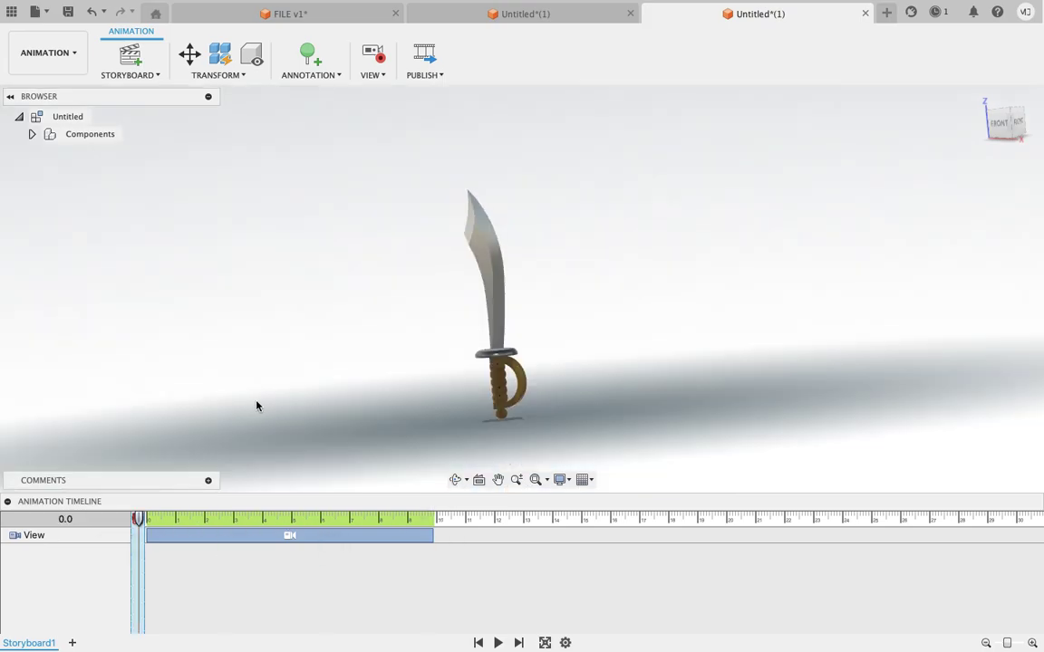
{"action": "key", "text": "space"}
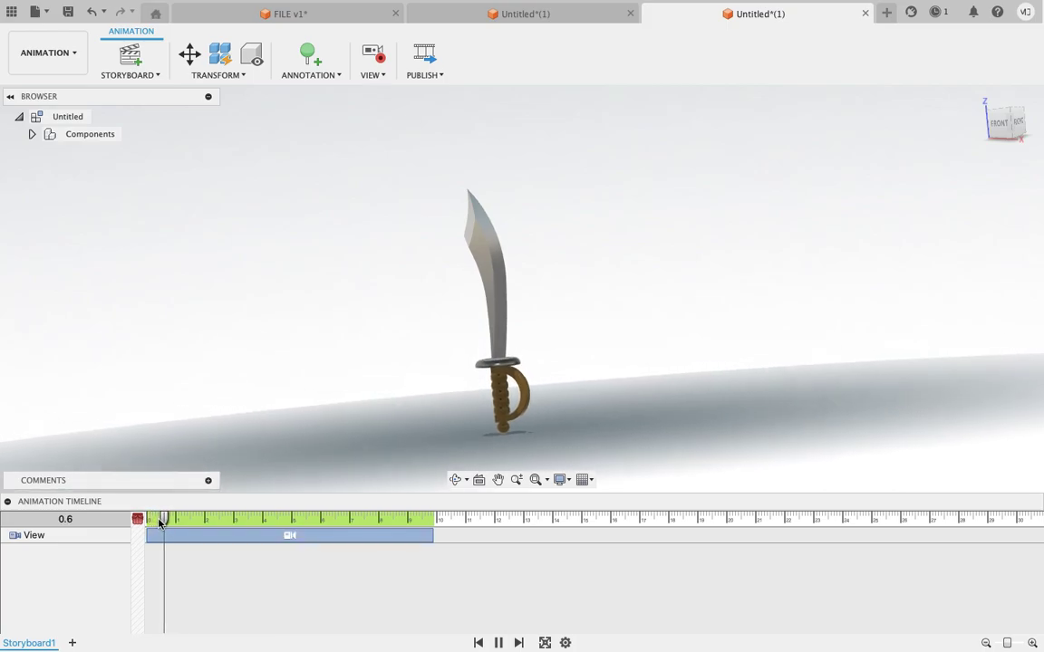
{"action": "key", "text": "space"}
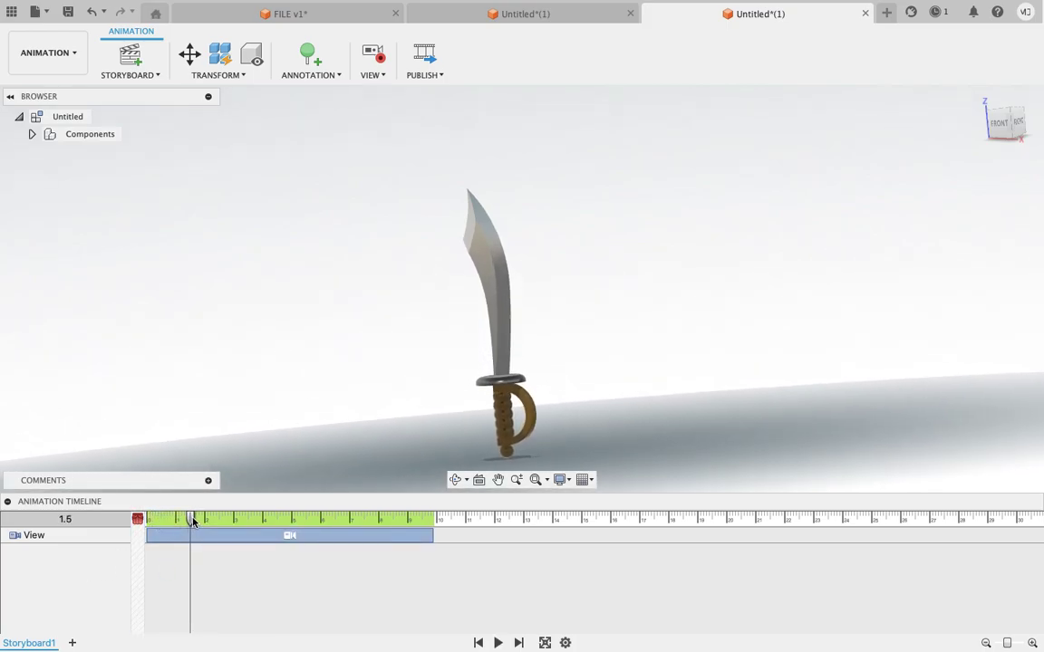
{"action": "left_click_drag", "start_coordinate": [193, 521], "coordinate": [448, 514]}
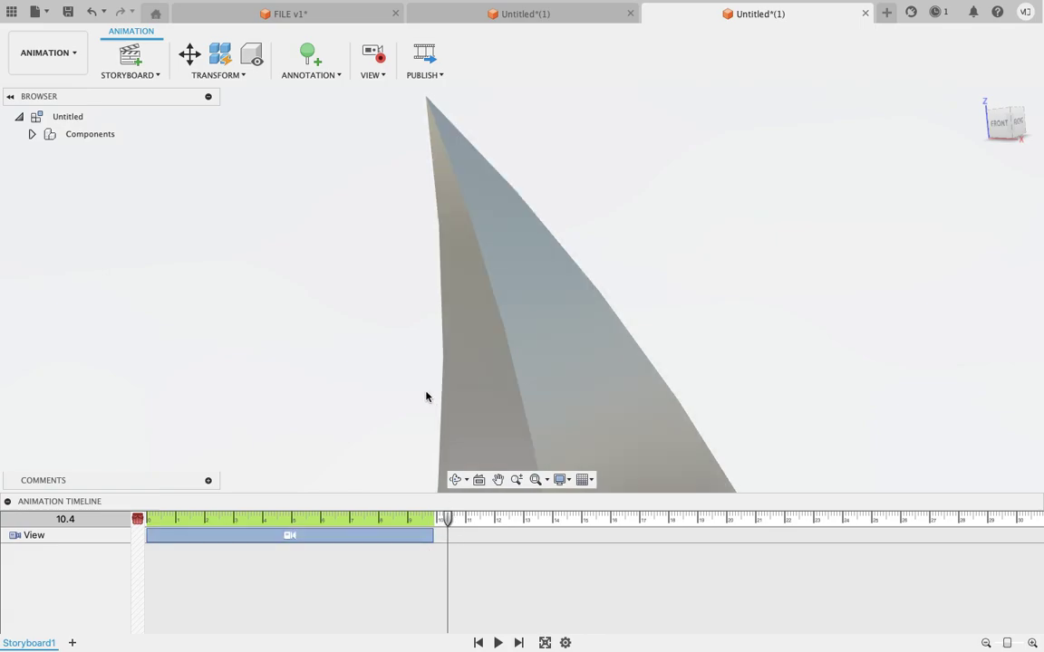
Zoom the camera back out from the blade tip at about 10.4 s
{"action": "scroll", "coordinate": [426, 397], "scroll_direction": "up", "scroll_amount": 4}
{"action": "scroll", "coordinate": [425, 394], "scroll_direction": "up", "scroll_amount": 3}
{"action": "scroll", "coordinate": [425, 394], "scroll_direction": "down", "scroll_amount": 1}
{"action": "scroll", "coordinate": [425, 394], "scroll_direction": "down", "scroll_amount": 3}
{"action": "scroll", "coordinate": [425, 395], "scroll_direction": "down", "scroll_amount": 2}
{"action": "scroll", "coordinate": [425, 394], "scroll_direction": "down", "scroll_amount": 1}
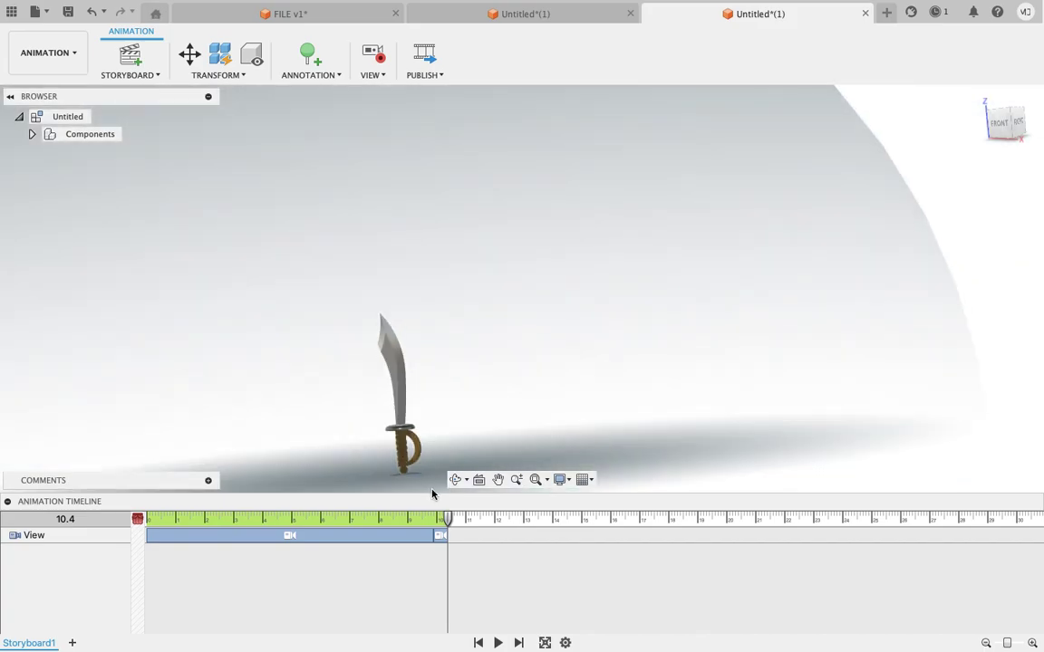
Orbit the camera to the sword's far side by about 20 s, then rewind to the start
{"action": "left_click_drag", "start_coordinate": [456, 519], "coordinate": [743, 520]}
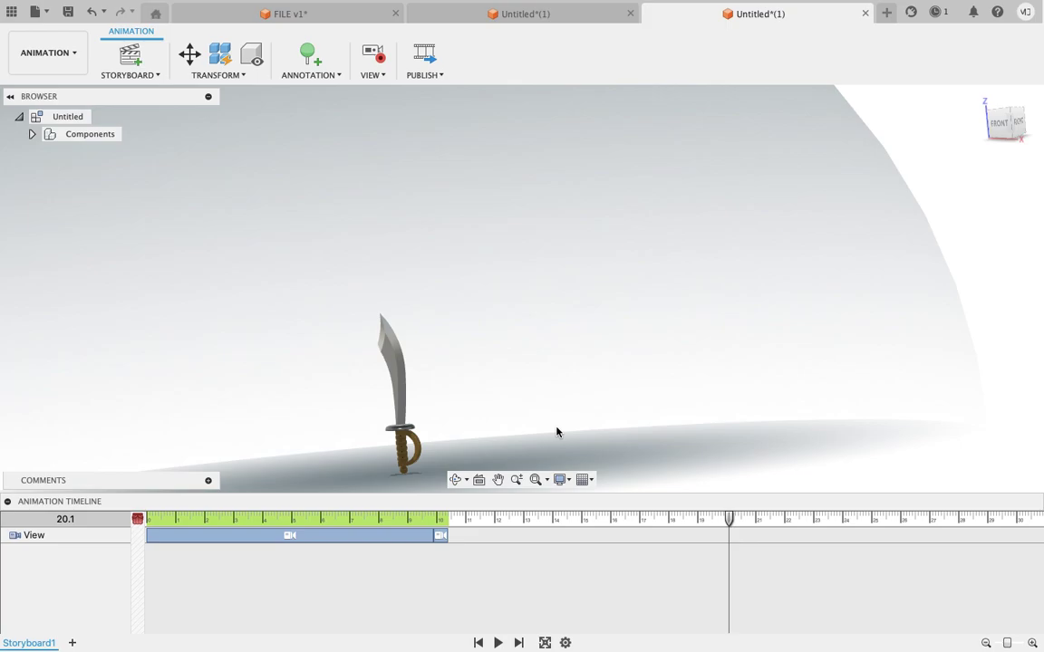
{"action": "mouse_move", "coordinate": [557, 425]}
{"action": "left_mouse_down"}
{"action": "mouse_move", "coordinate": [432, 455]}
{"action": "mouse_move", "coordinate": [410, 433]}
{"action": "left_mouse_up"}
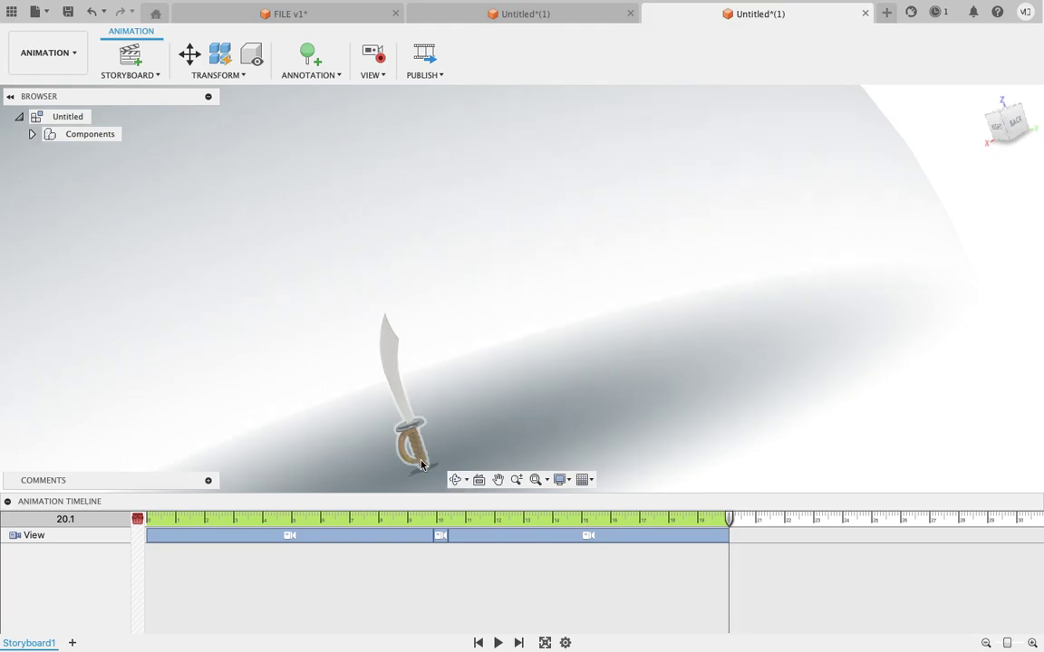
{"action": "left_click", "coordinate": [671, 536]}
{"action": "left_click_drag", "start_coordinate": [731, 518], "coordinate": [95, 526]}
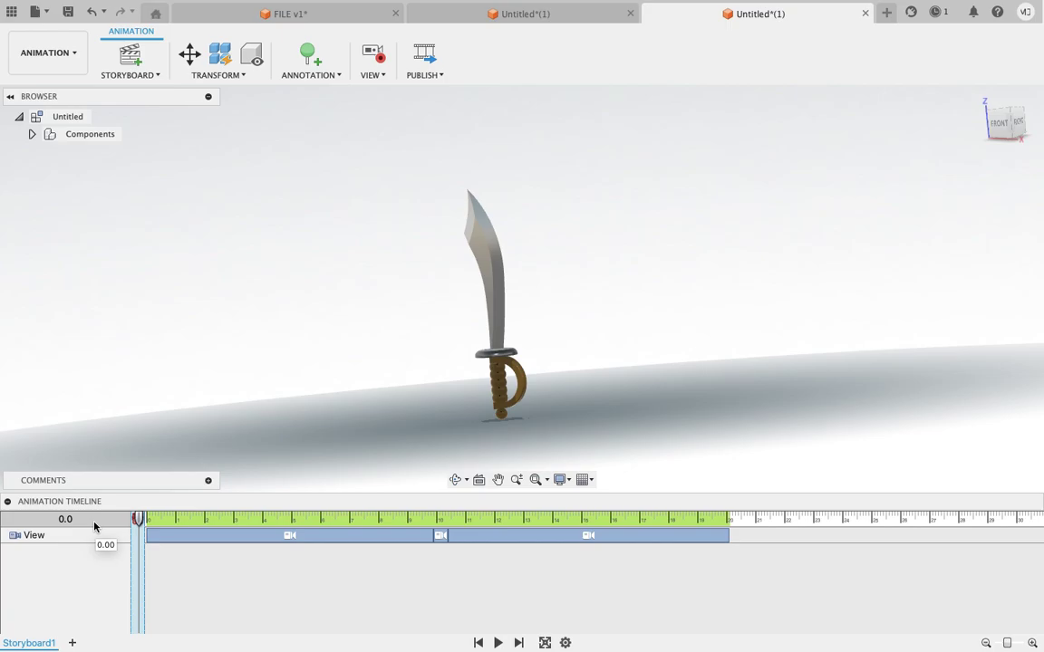
Play the animation, then shift the orbit View clip slightly later and scrub to check timing
{"action": "key", "text": "space"}
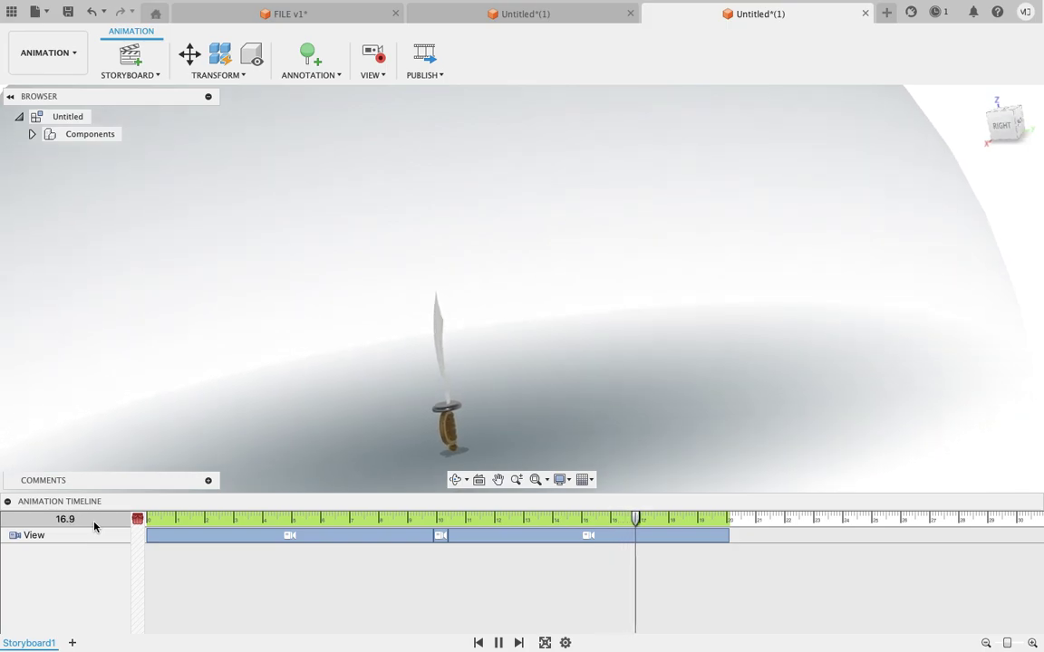
{"action": "left_click", "coordinate": [495, 535]}
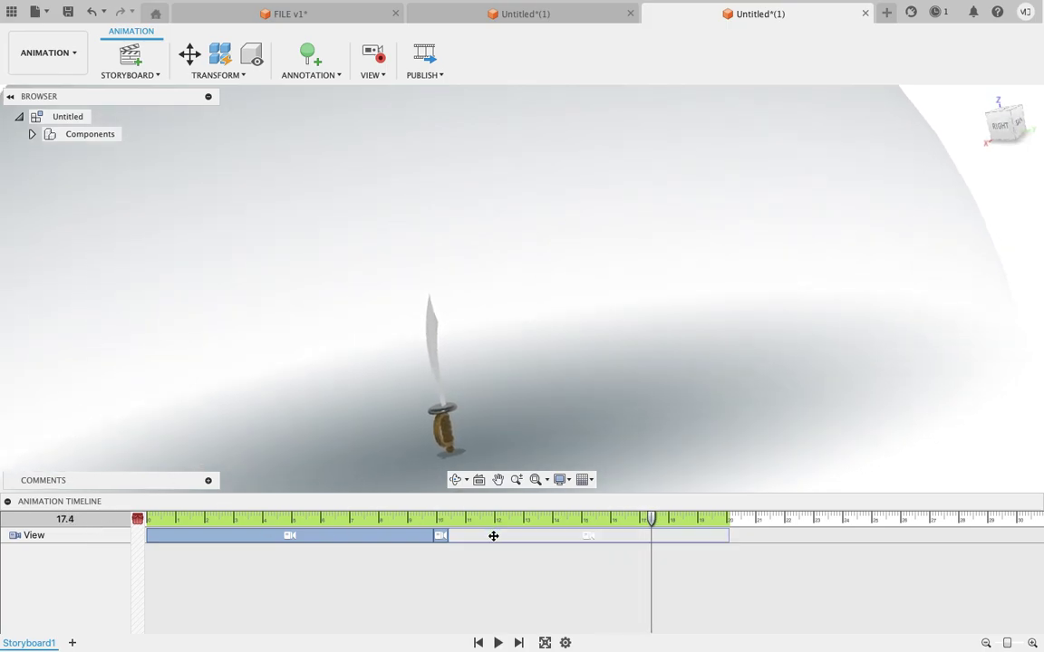
{"action": "left_click_drag", "start_coordinate": [509, 545], "coordinate": [510, 544]}
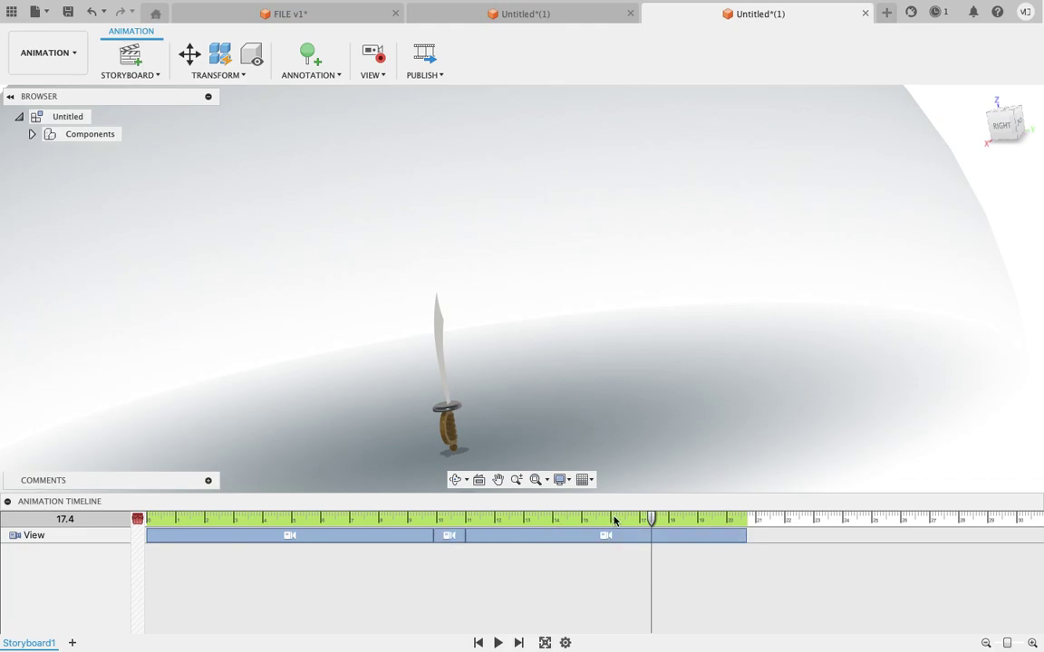
{"action": "mouse_move", "coordinate": [657, 518]}
{"action": "left_mouse_down"}
{"action": "mouse_move", "coordinate": [213, 518]}
{"action": "mouse_move", "coordinate": [775, 522]}
{"action": "left_mouse_up"}
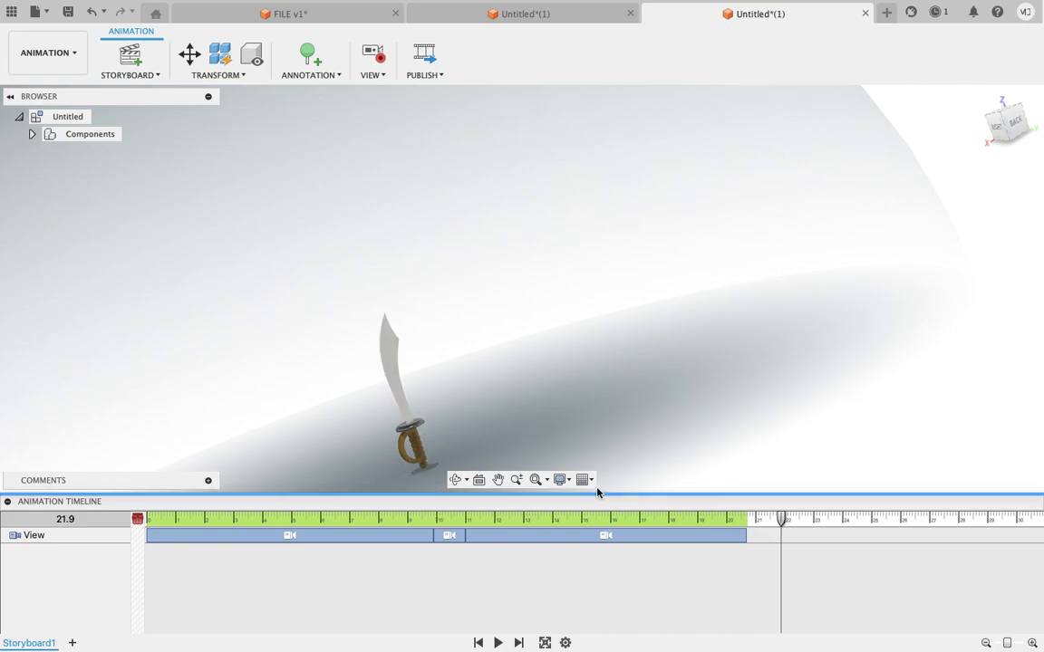
Zoom onto the hilt, add a 25 s camera move framing the grip, then scrub back to 20.4 s
{"action": "scroll", "coordinate": [404, 482], "scroll_direction": "up", "scroll_amount": 1}
{"action": "scroll", "coordinate": [415, 480], "scroll_direction": "up", "scroll_amount": 3}
{"action": "scroll", "coordinate": [417, 479], "scroll_direction": "up", "scroll_amount": 2}
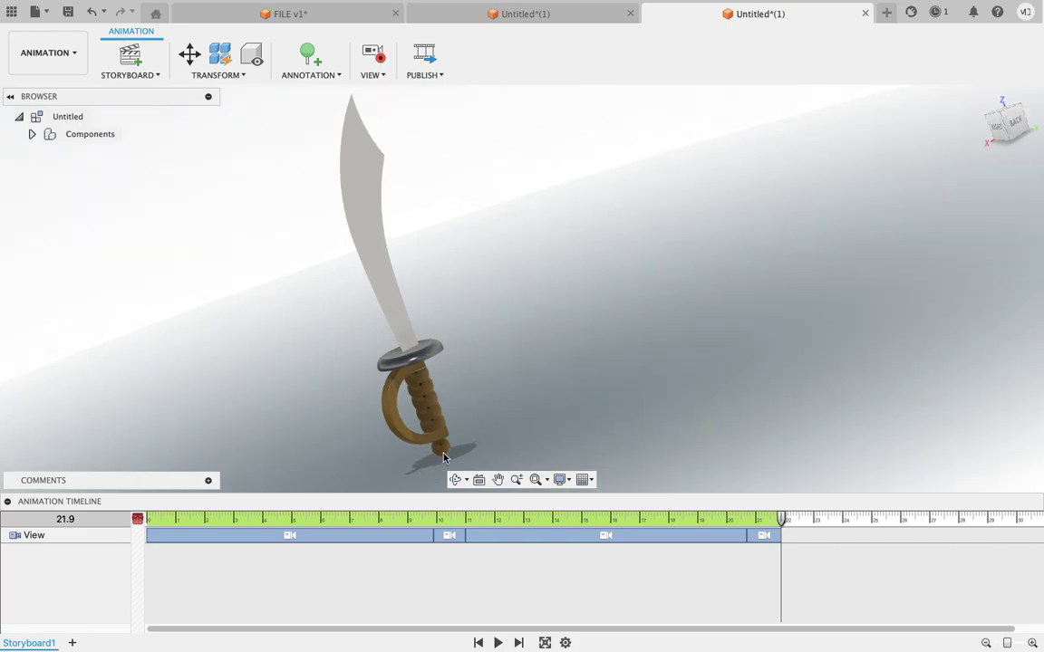
{"action": "scroll", "coordinate": [430, 462], "scroll_direction": "up", "scroll_amount": 2}
{"action": "scroll", "coordinate": [446, 444], "scroll_direction": "up", "scroll_amount": 2}
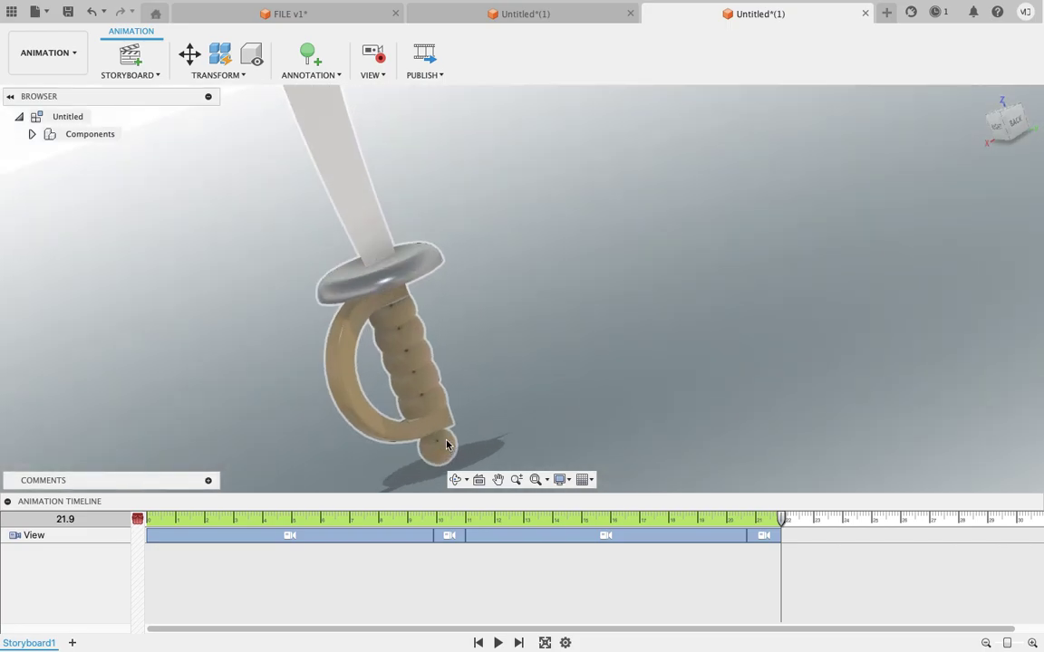
{"action": "left_click_drag", "start_coordinate": [785, 521], "coordinate": [872, 521]}
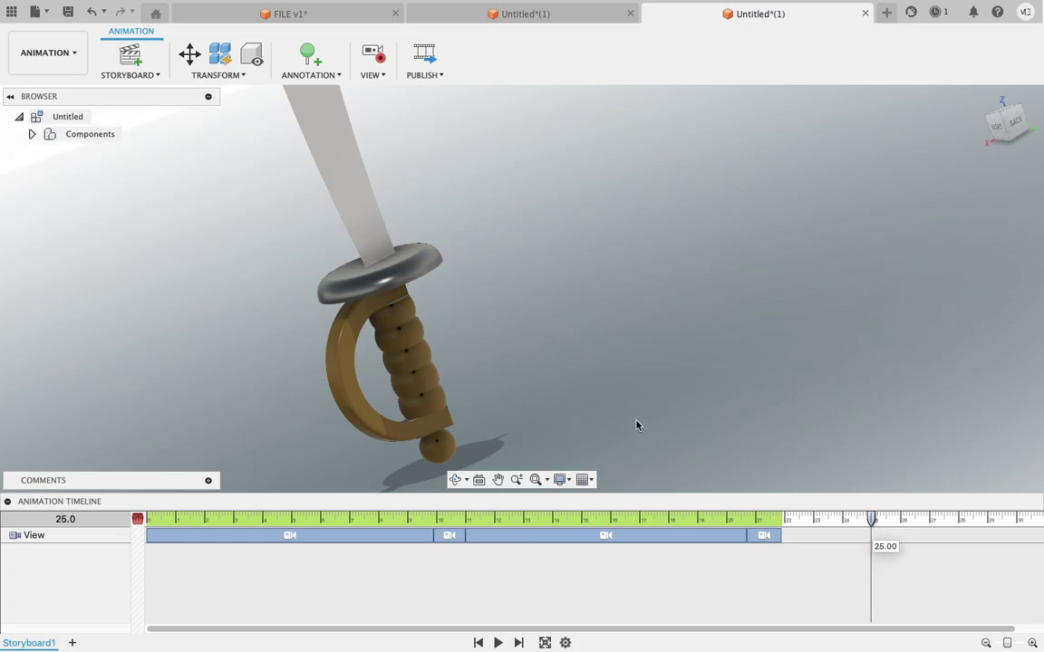
{"action": "mouse_move", "coordinate": [478, 385]}
{"action": "middle_mouse_down"}
{"action": "mouse_move", "coordinate": [435, 385]}
{"action": "mouse_move", "coordinate": [454, 375]}
{"action": "mouse_move", "coordinate": [242, 414]}
{"action": "middle_mouse_up"}
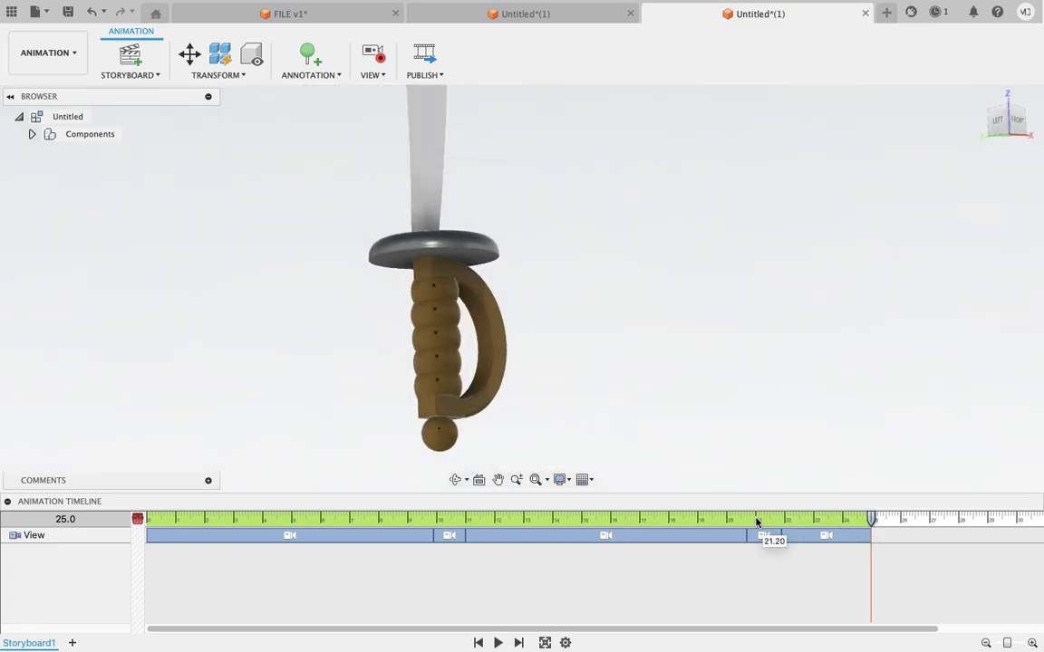
{"action": "left_click_drag", "start_coordinate": [756, 522], "coordinate": [736, 519]}
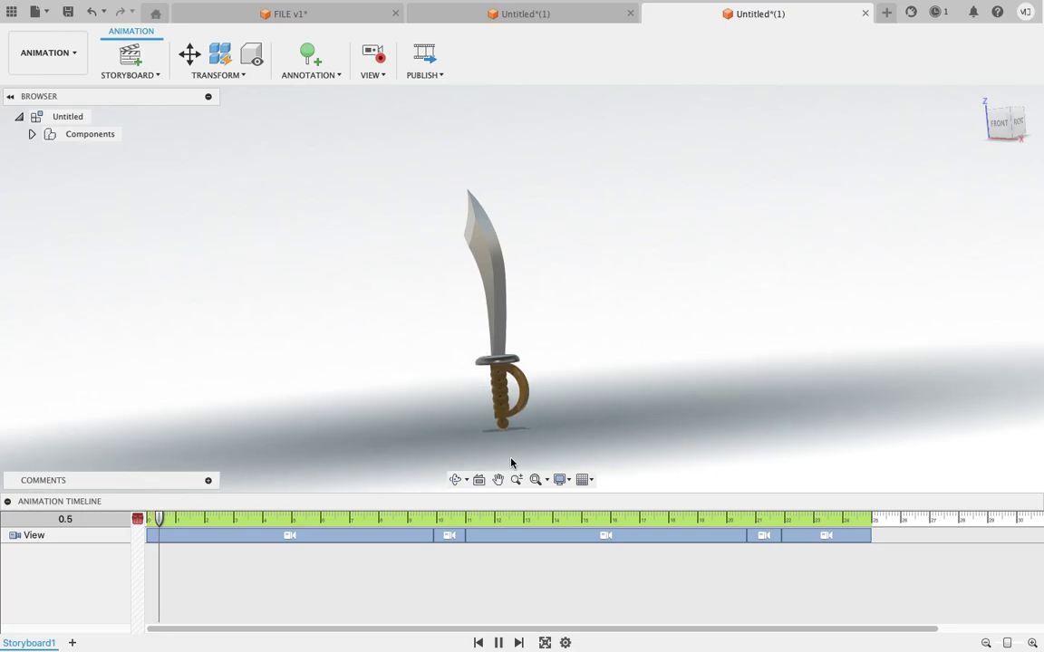
Shorten the opening zoom-in clip to about 7.8 s and move the long view clip to 9.00 s
{"action": "left_click", "coordinate": [422, 533]}
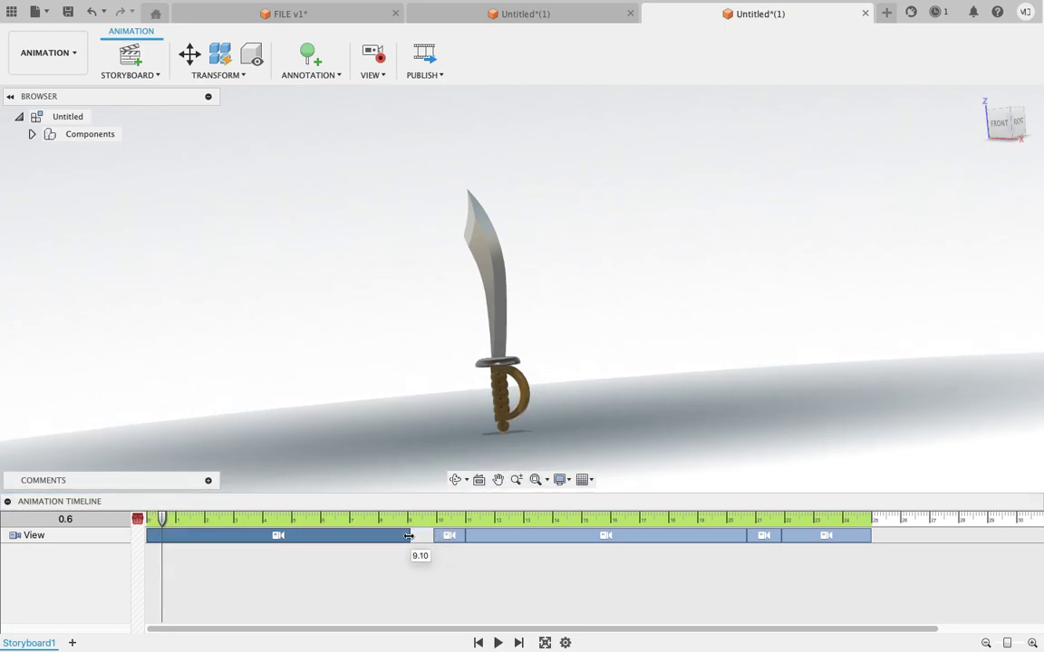
{"action": "left_click_drag", "start_coordinate": [371, 538], "coordinate": [372, 538]}
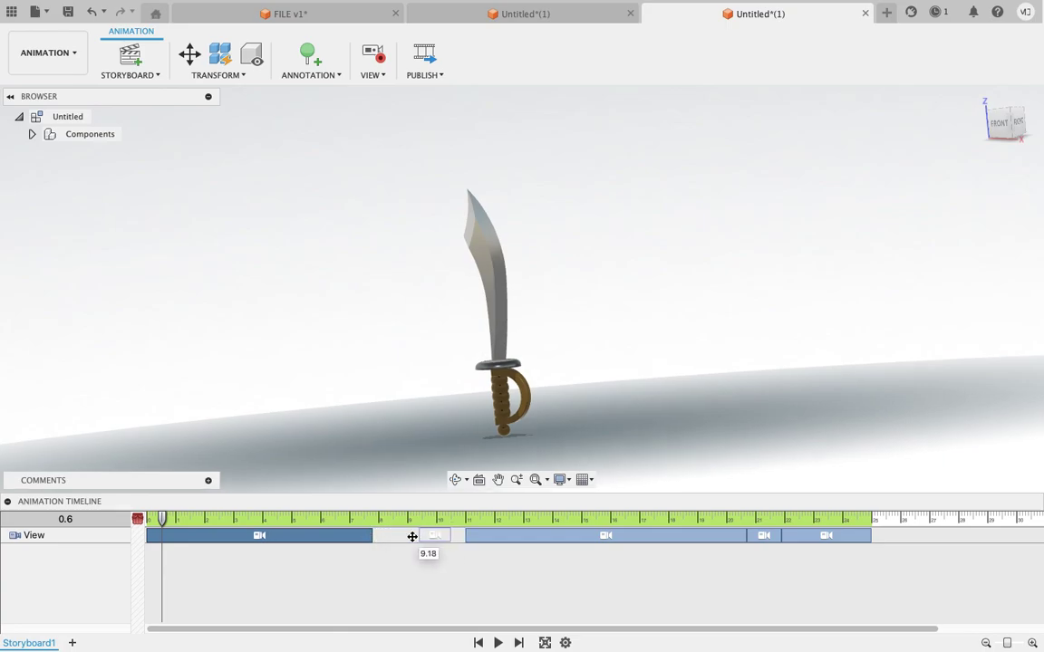
{"action": "left_click", "coordinate": [470, 551]}
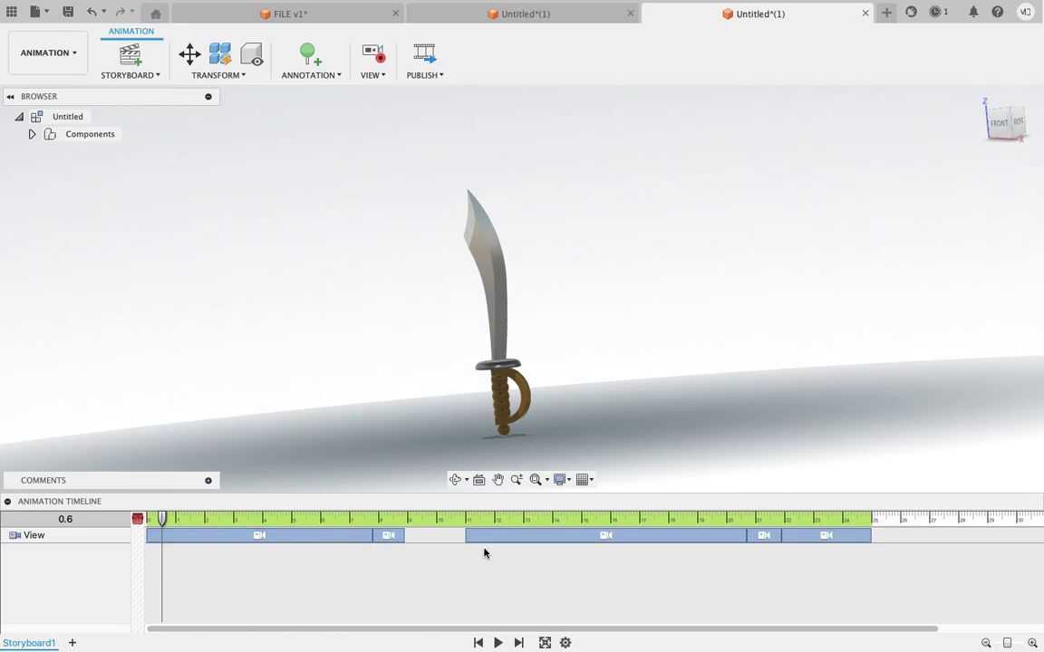
{"action": "left_click_drag", "start_coordinate": [503, 532], "coordinate": [499, 533]}
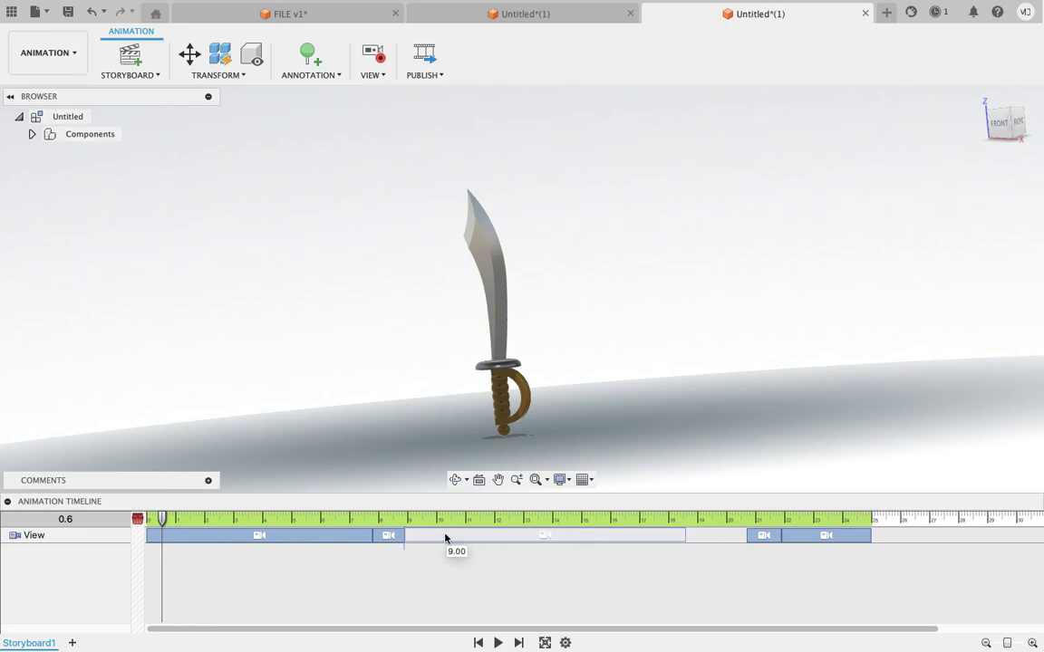
{"action": "left_click_drag", "start_coordinate": [445, 534], "coordinate": [444, 535]}
Move the last view clip to 19.80 s, then play the animation from the start
{"action": "left_click_drag", "start_coordinate": [748, 532], "coordinate": [706, 534]}
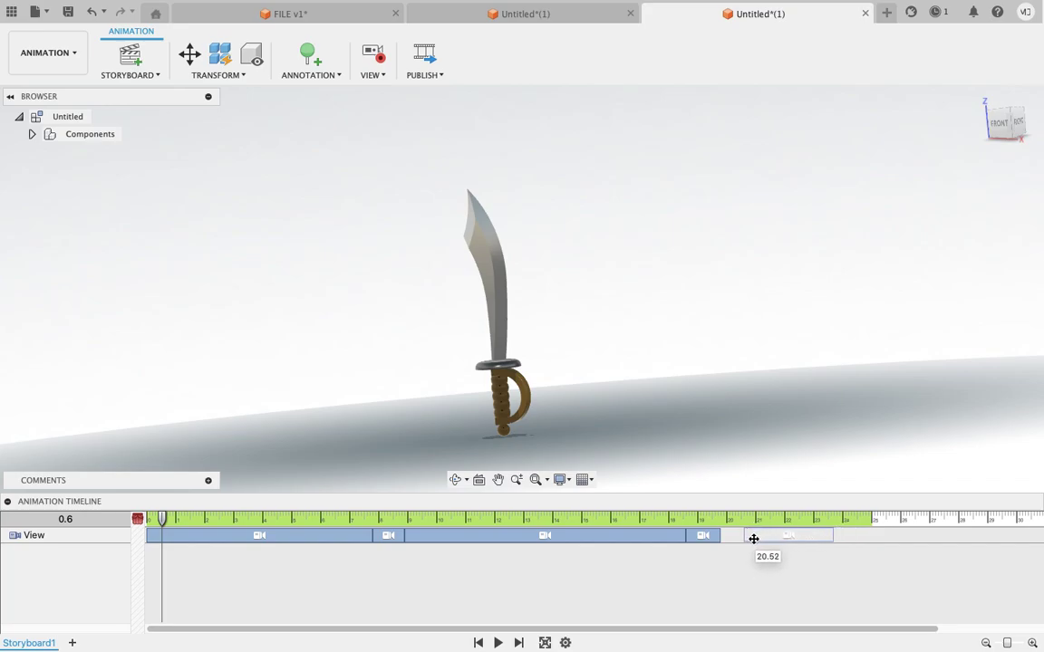
{"action": "left_click_drag", "start_coordinate": [732, 540], "coordinate": [732, 540]}
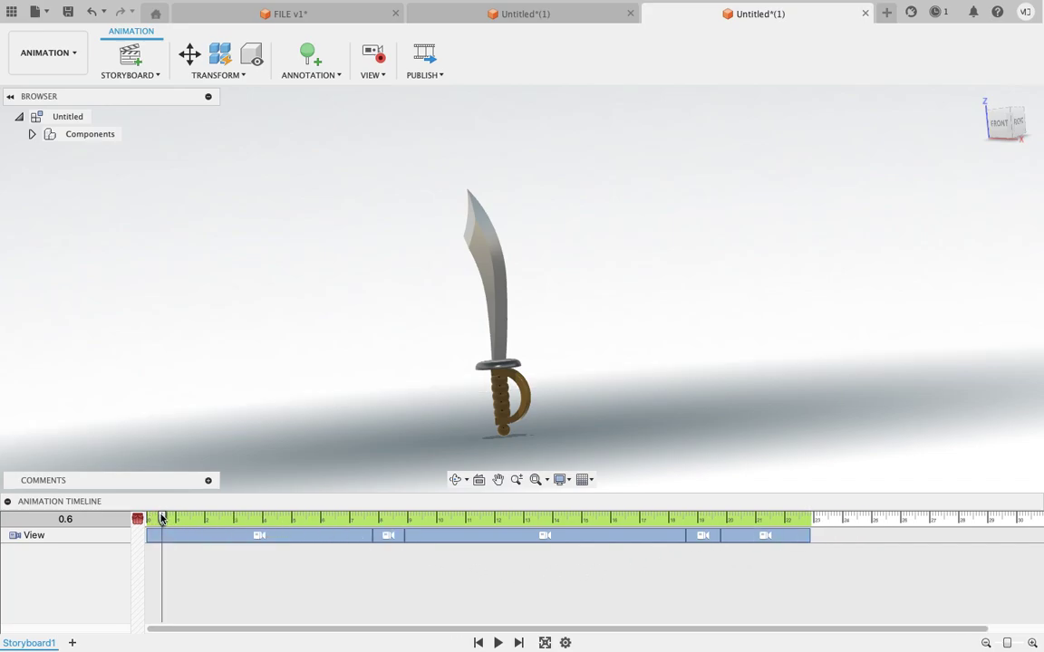
{"action": "left_click_drag", "start_coordinate": [159, 518], "coordinate": [148, 518]}
{"action": "key", "text": "space"}
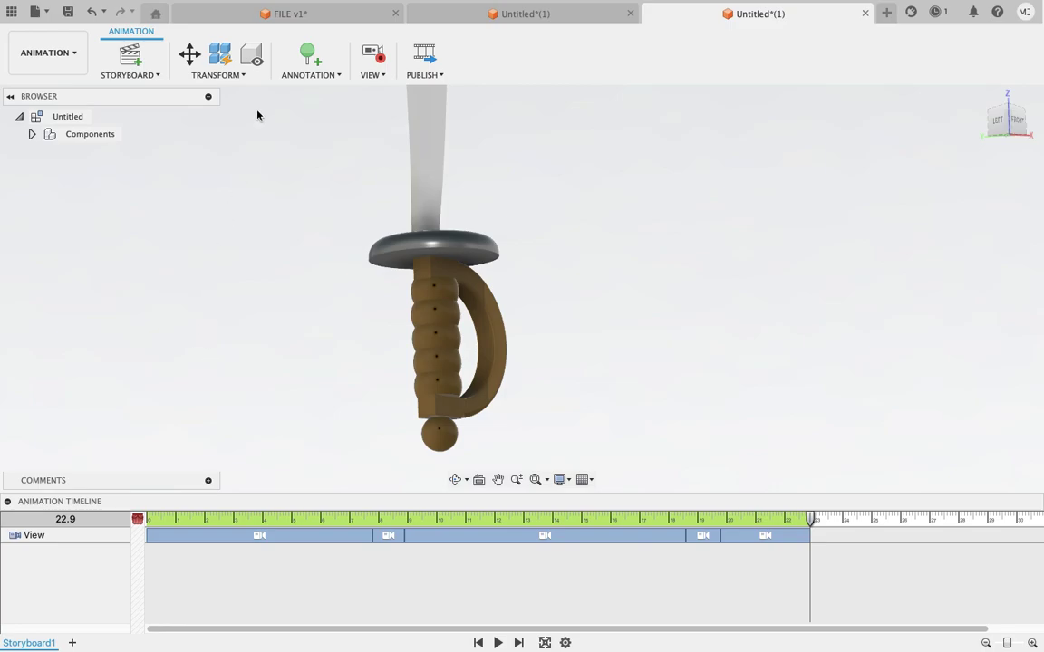
Publish video at 1024 x 1024 (1:1) resolution with All Storyboards selected
{"action": "left_click", "coordinate": [425, 56]}
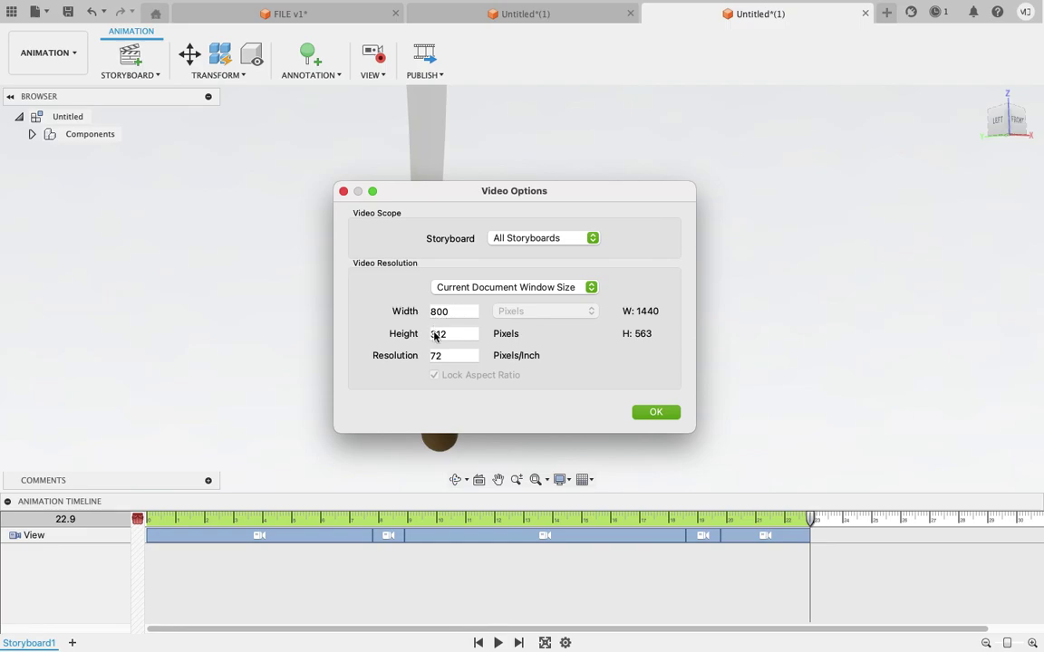
{"action": "left_click", "coordinate": [503, 289]}
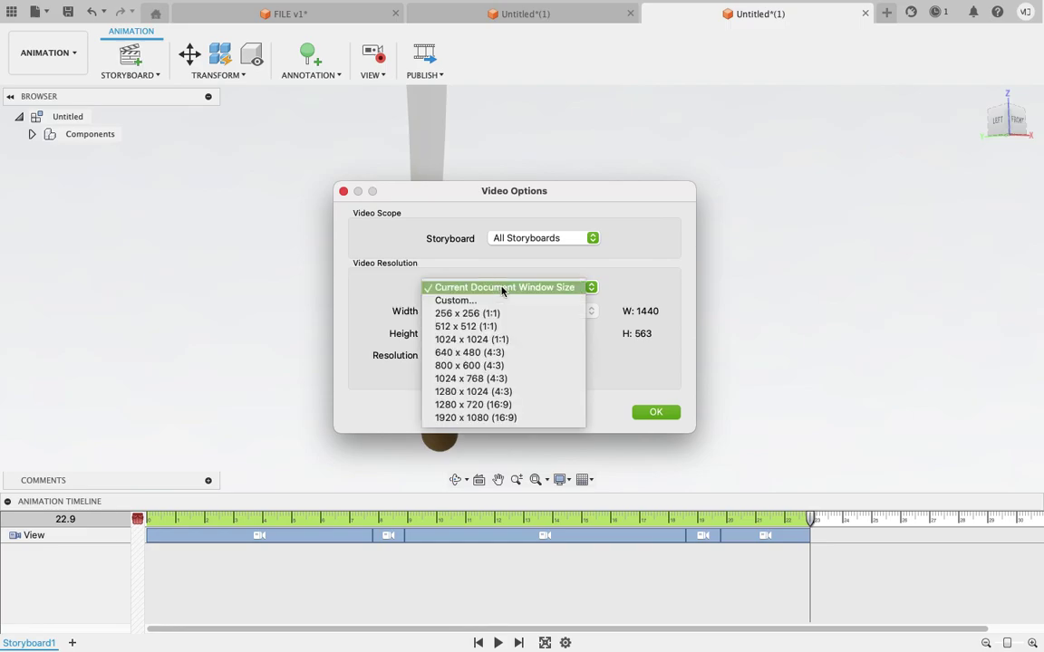
{"action": "left_click", "coordinate": [478, 340]}
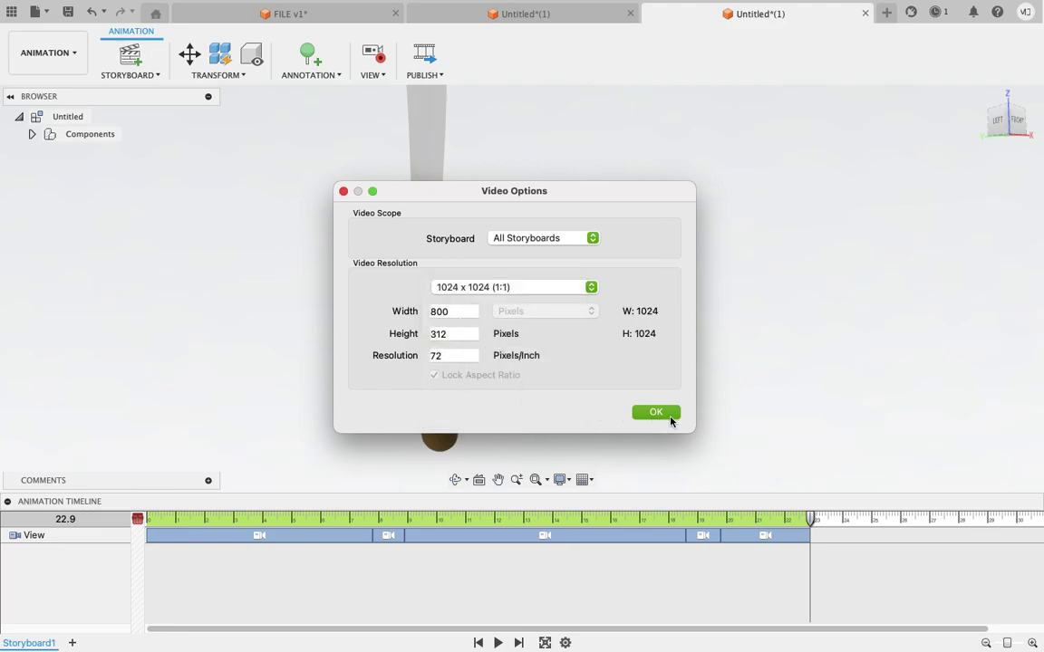
{"action": "left_click", "coordinate": [536, 239]}
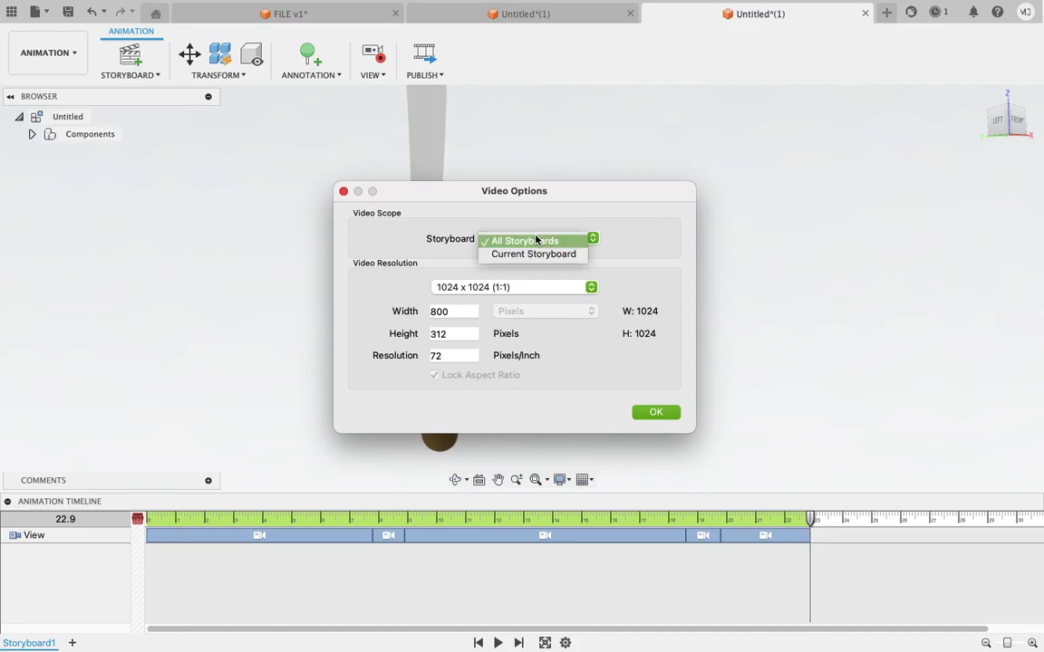
{"action": "left_click", "coordinate": [536, 240]}
{"action": "left_click", "coordinate": [655, 415]}
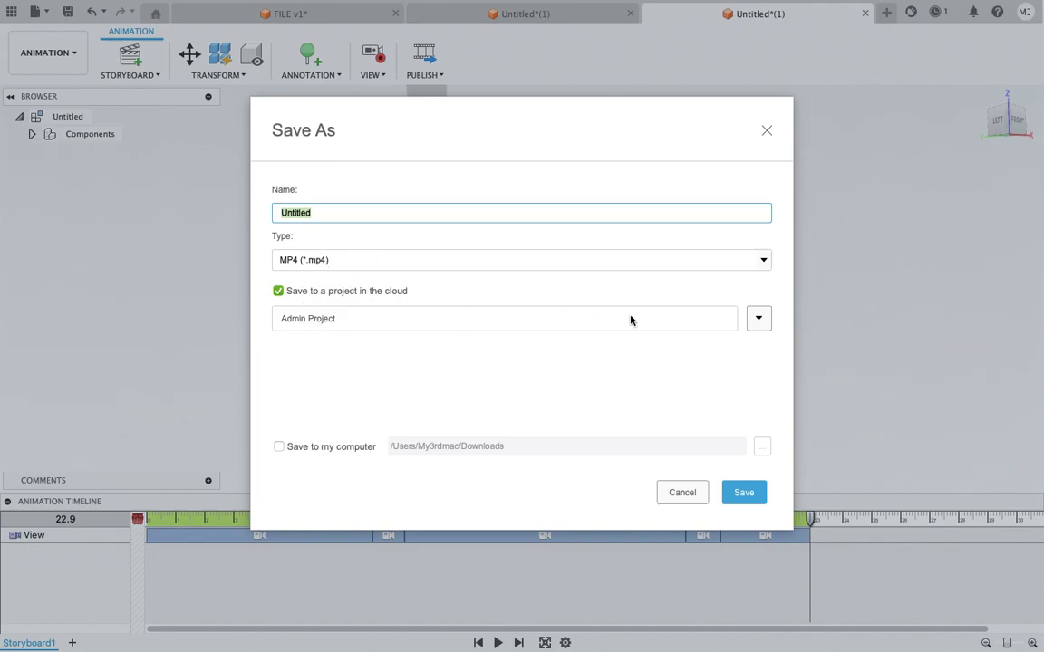
Save the MP4 to Admin Project and the computer under a new file name
{"action": "left_click", "coordinate": [757, 318]}
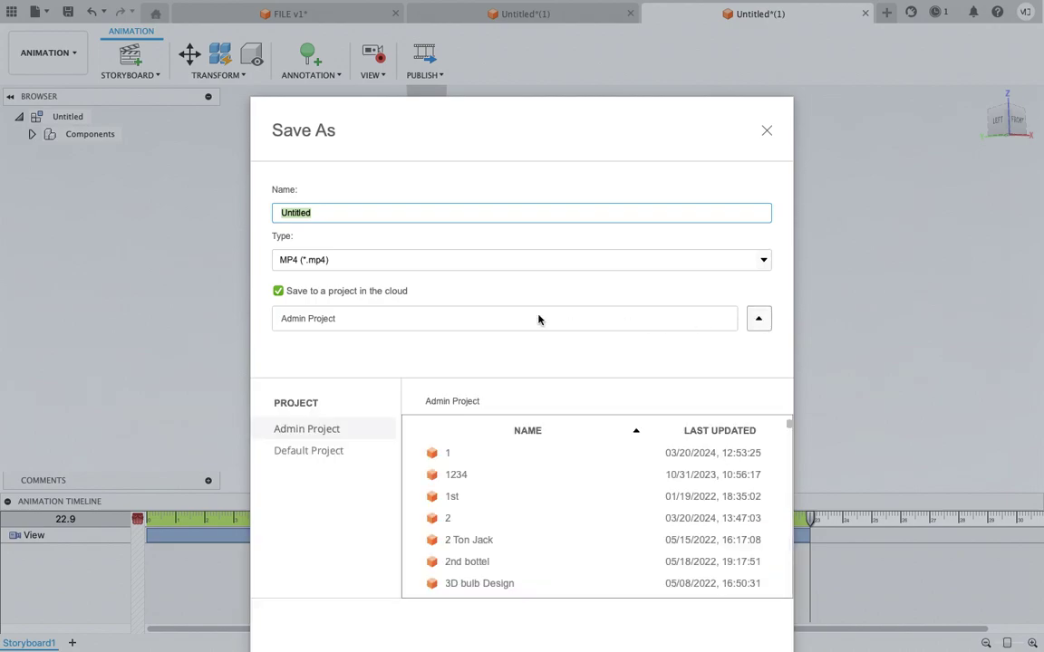
{"action": "left_click", "coordinate": [758, 322]}
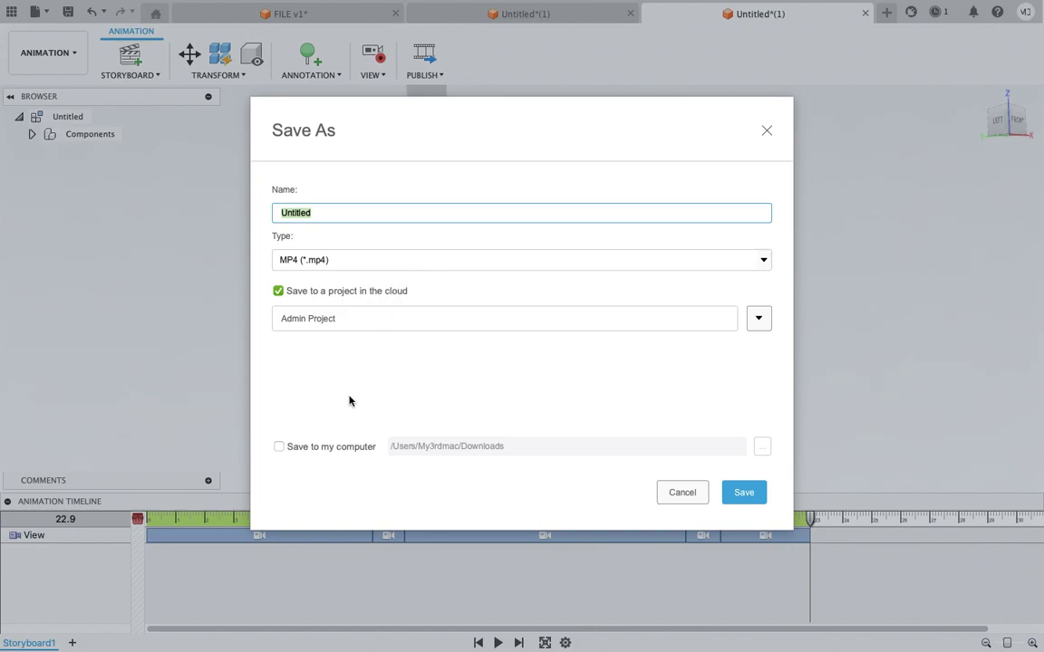
{"action": "left_click", "coordinate": [281, 448]}
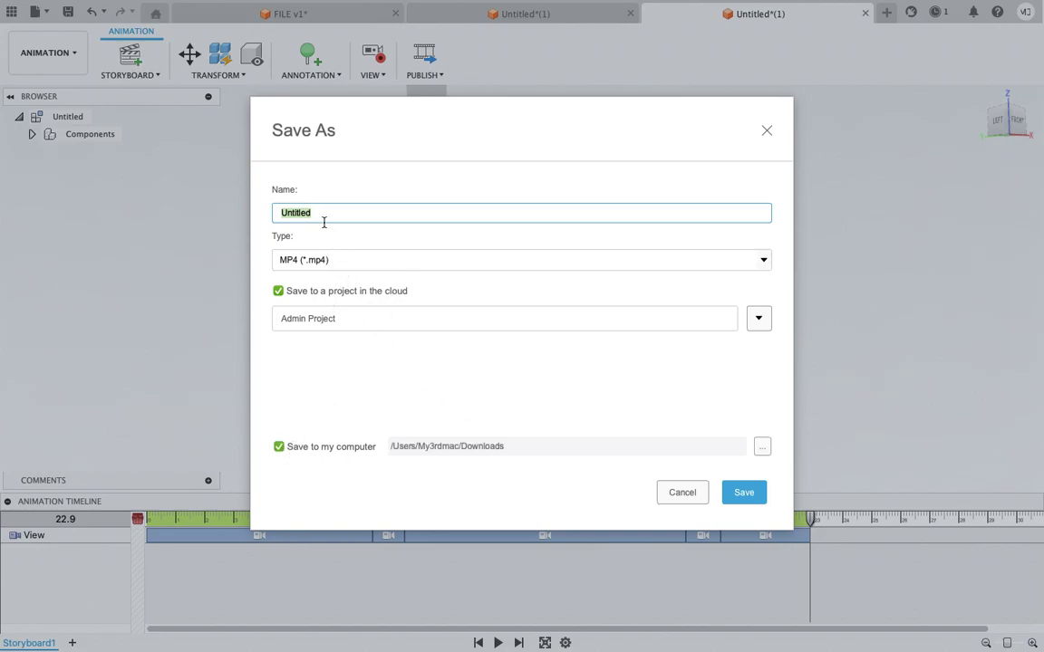
{"action": "type", "text": "t"}
{"action": "key", "text": "BackSpace"}
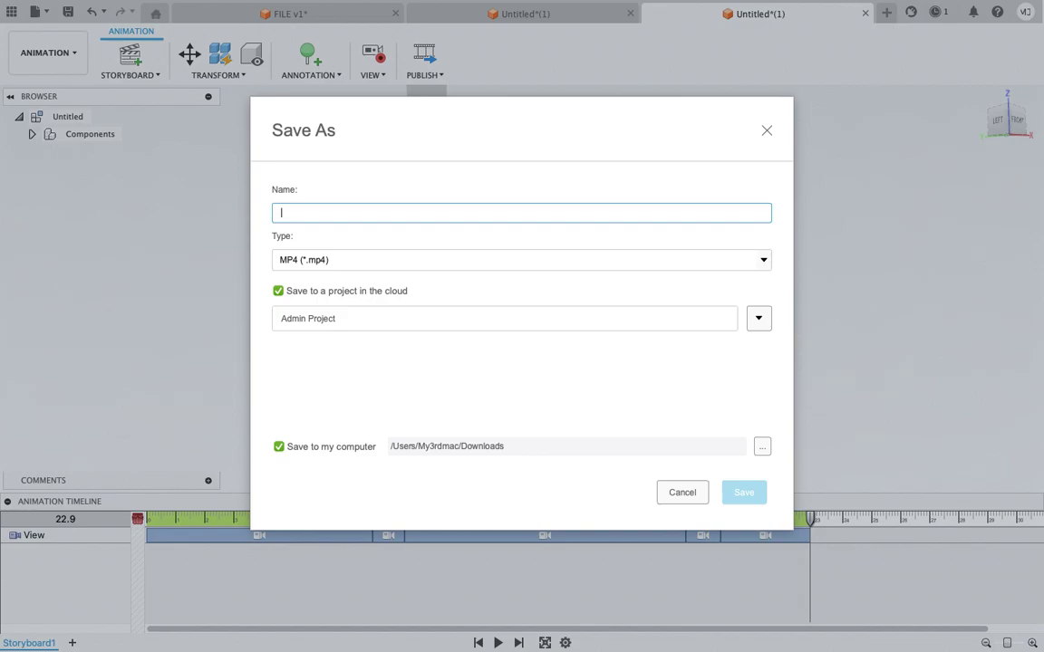
{"action": "type", "text": "mayur shiv bhakt"}
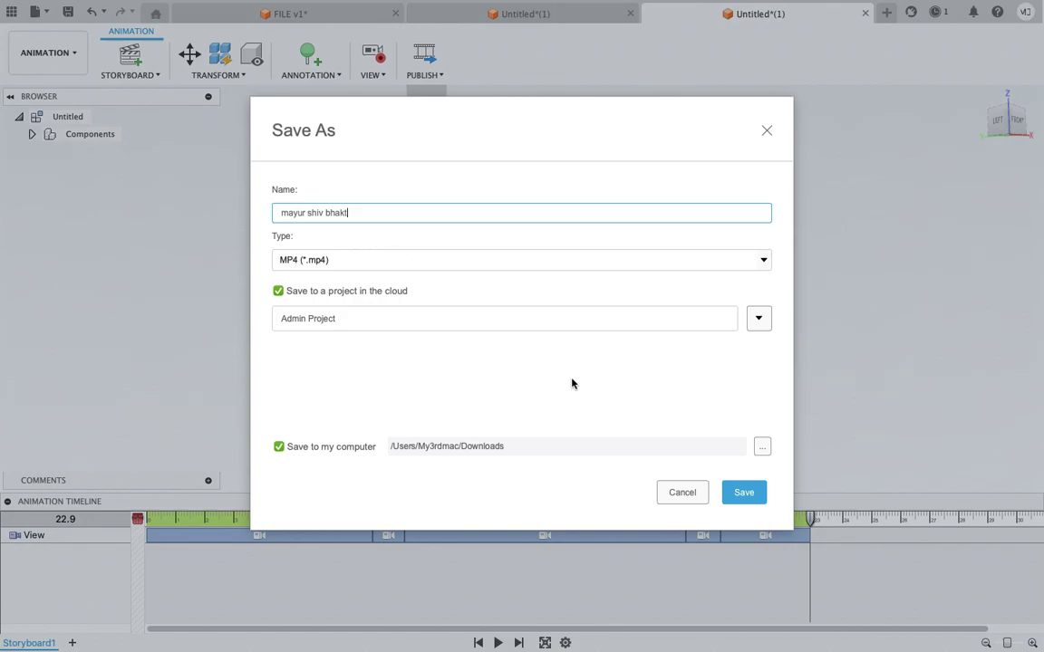
{"action": "left_click", "coordinate": [744, 493]}
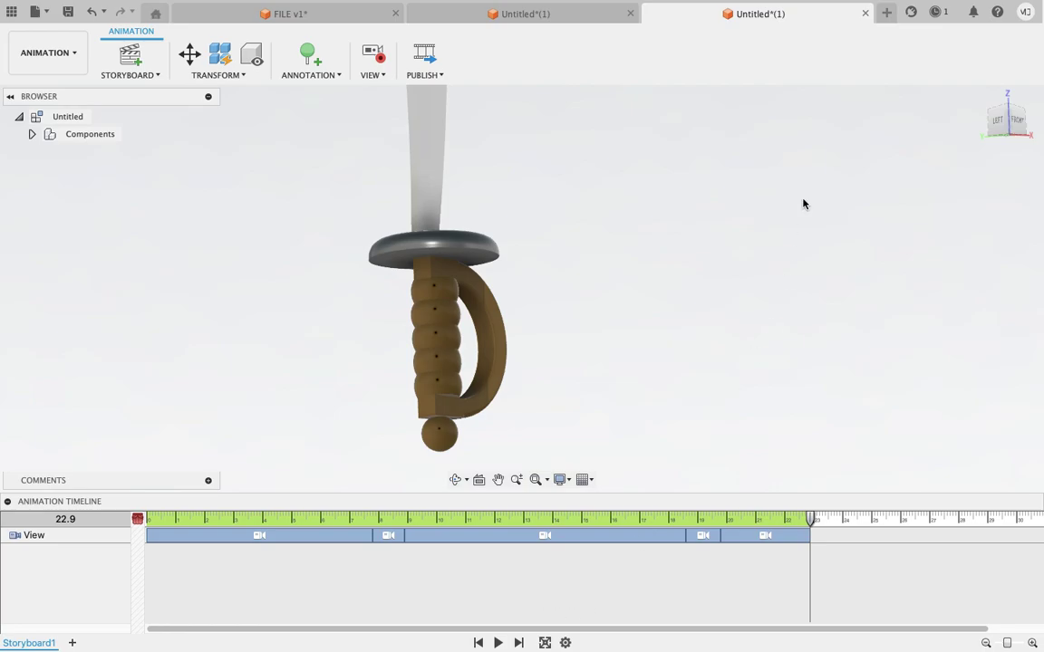
{"action": "mouse_move", "coordinate": [315, 5]}
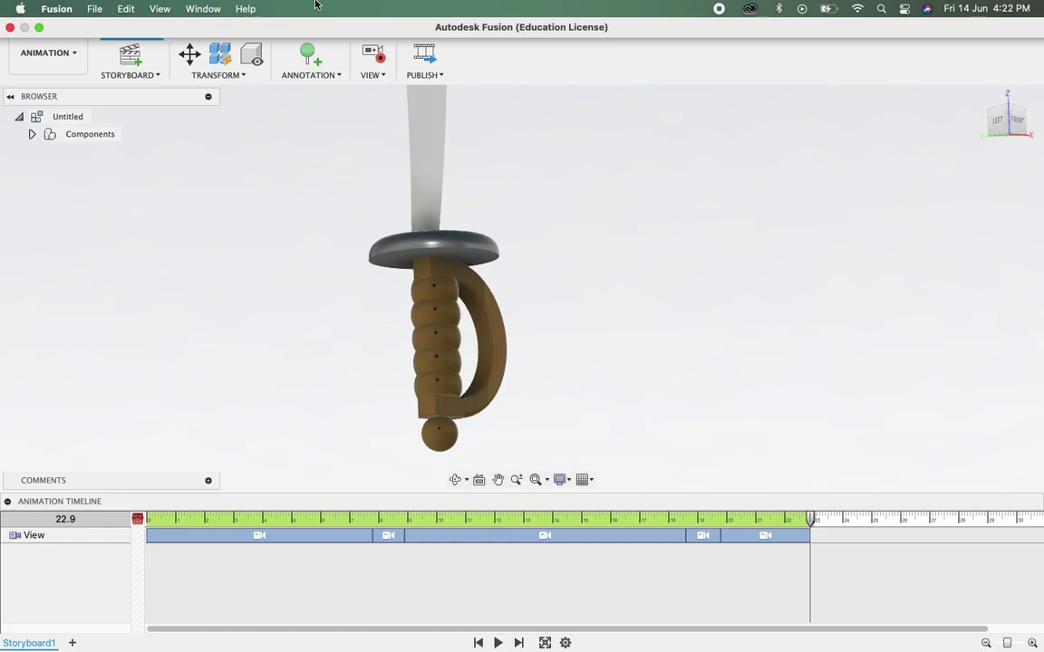
Glance at the Chrome sword reference page, return to Fusion, and exit Fusion's full screen
{"action": "key", "text": "ctrl+Right"}
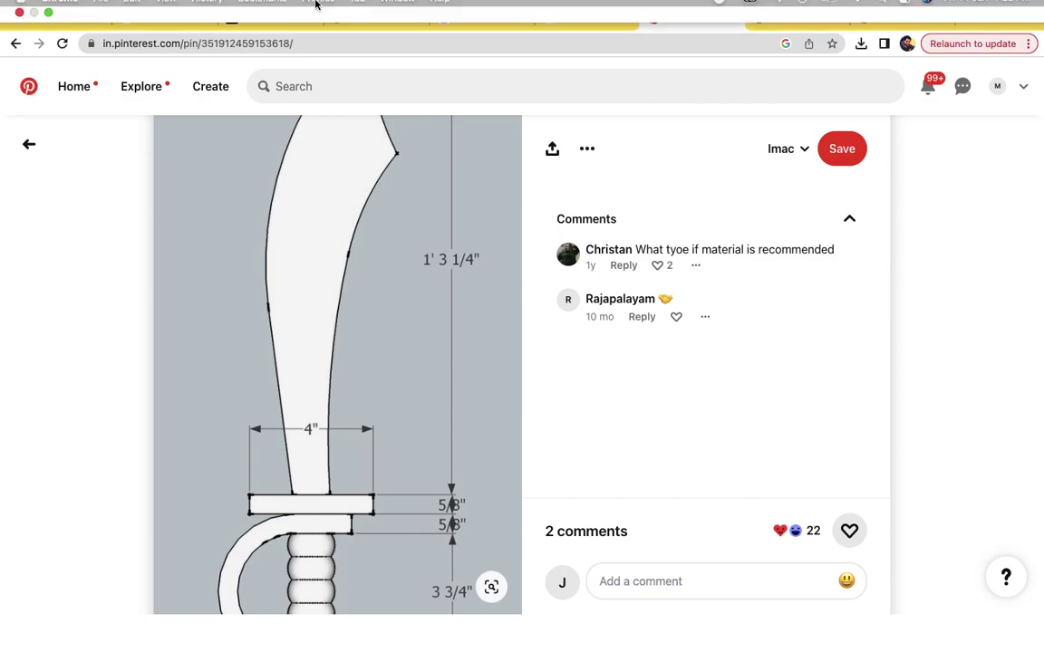
{"action": "key", "text": "ctrl+Left"}
{"action": "key", "text": "ctrl+Right"}
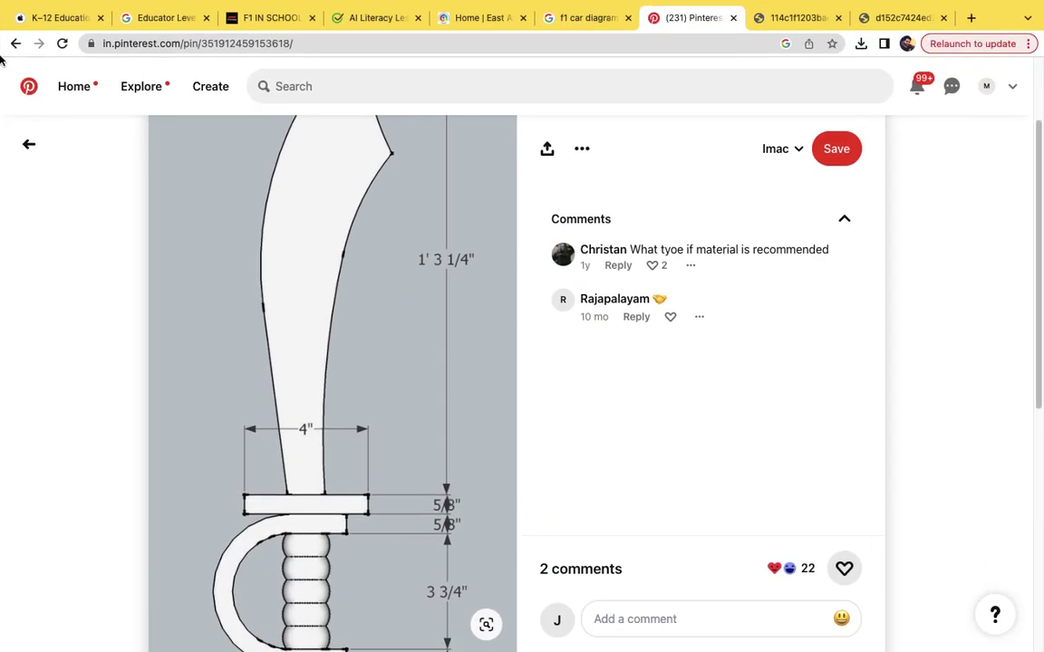
{"action": "mouse_move", "coordinate": [362, 214]}
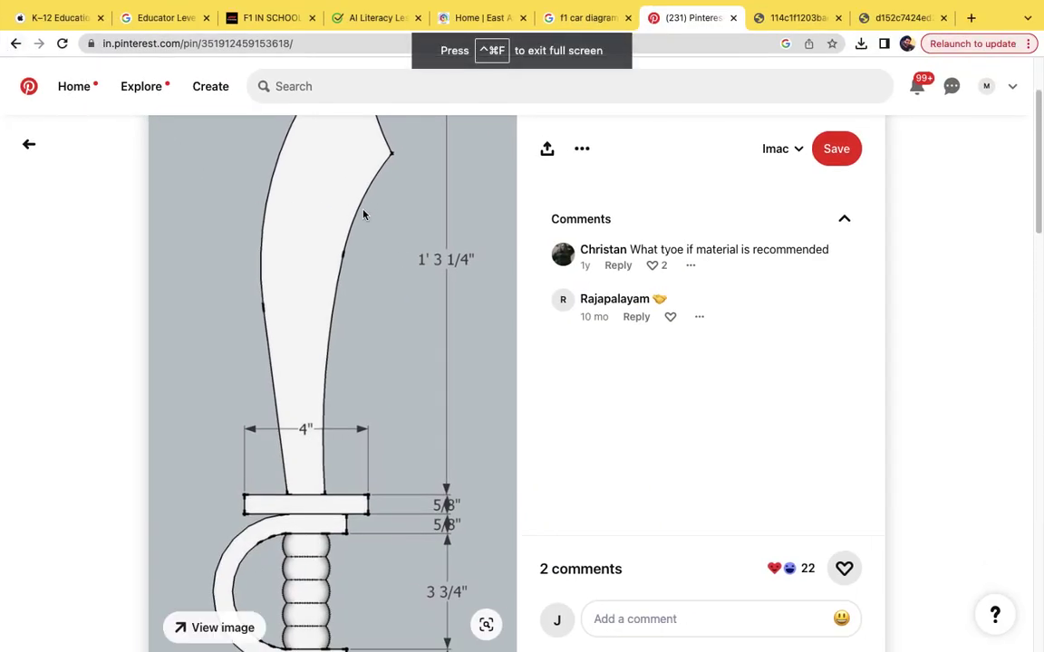
{"action": "key", "text": "ctrl+Left"}
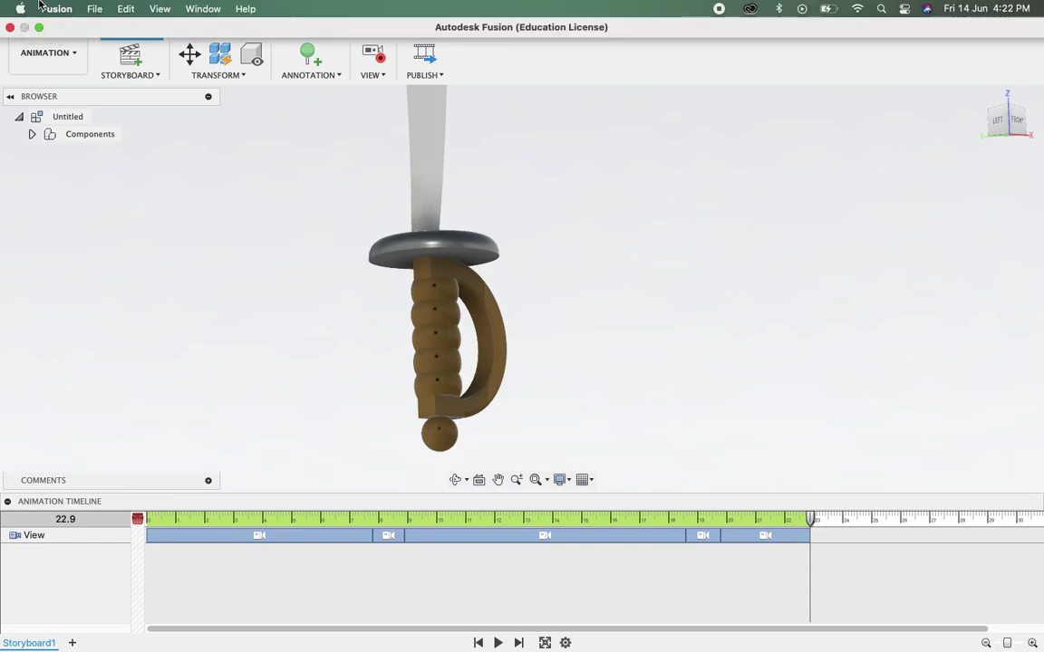
{"action": "left_click", "coordinate": [38, 28]}
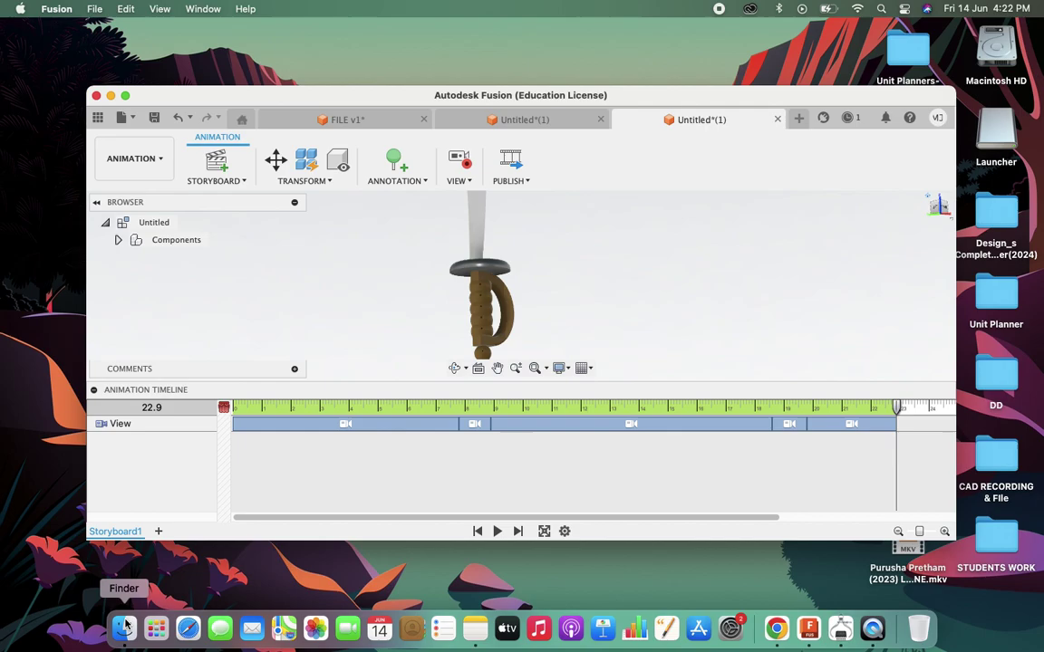
{"action": "left_click", "coordinate": [124, 628]}
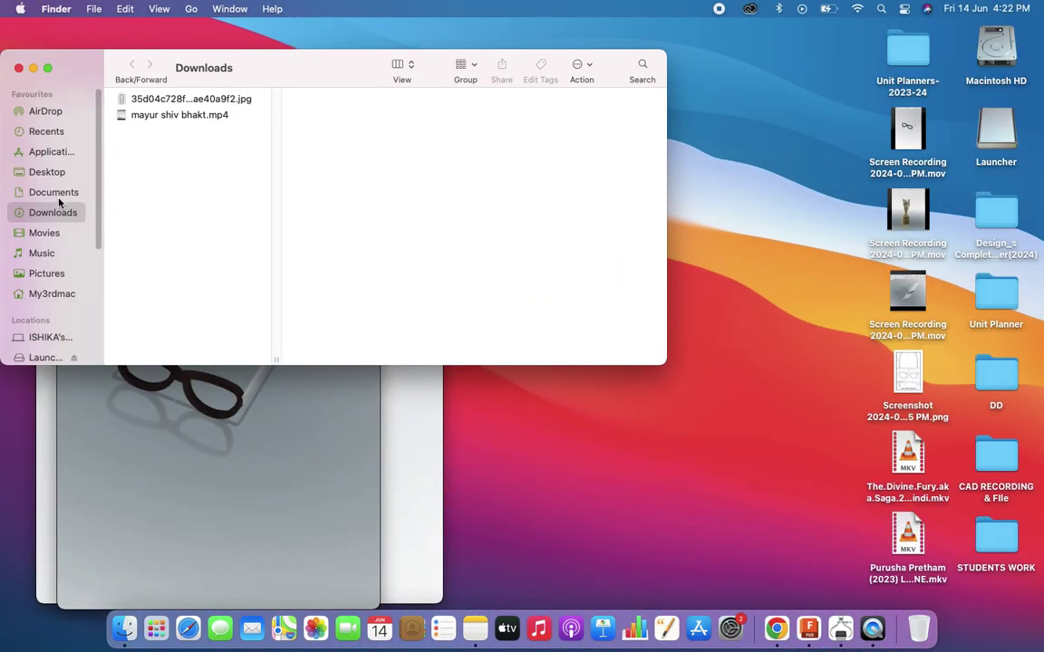
Quick Look the exported sword MP4 in Downloads and watch it full screen
{"action": "left_click", "coordinate": [186, 98]}
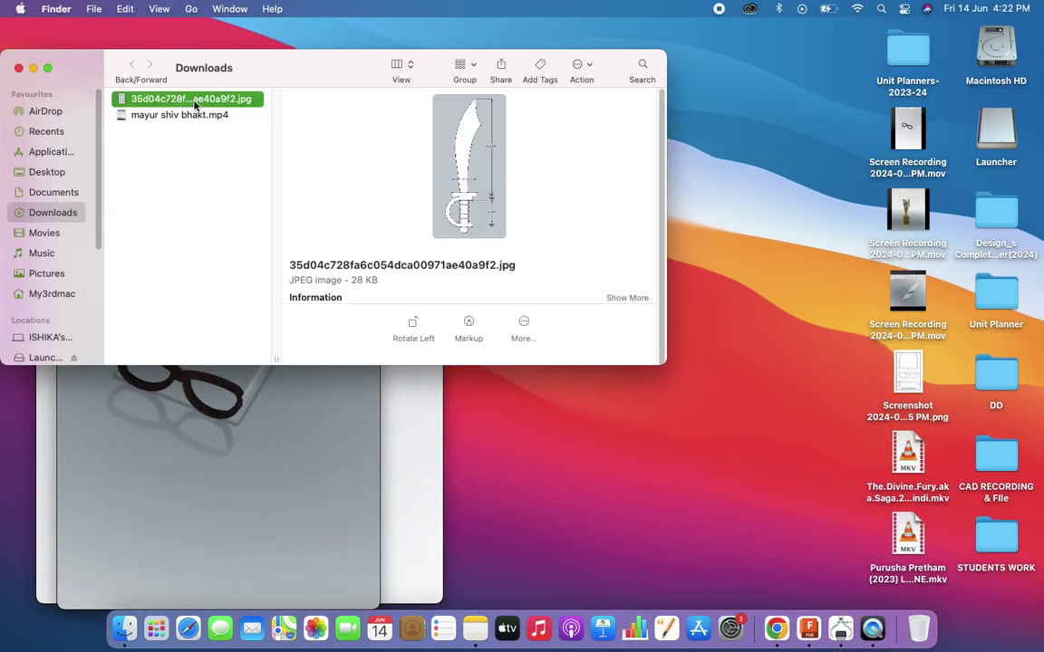
{"action": "key", "text": "Down"}
{"action": "key", "text": "space"}
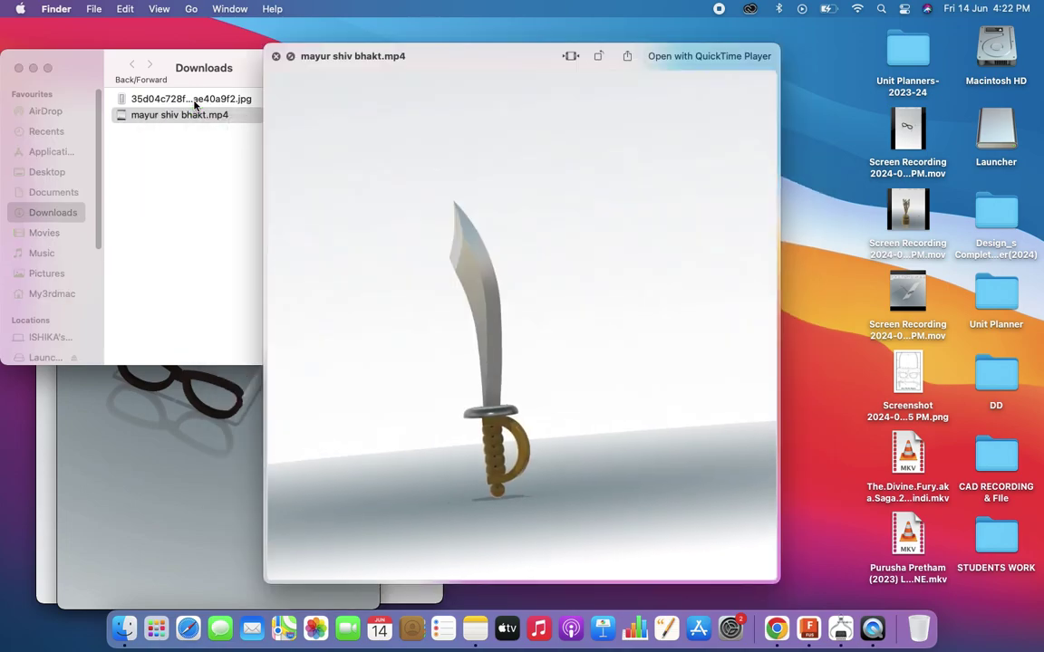
{"action": "left_click", "coordinate": [290, 57]}
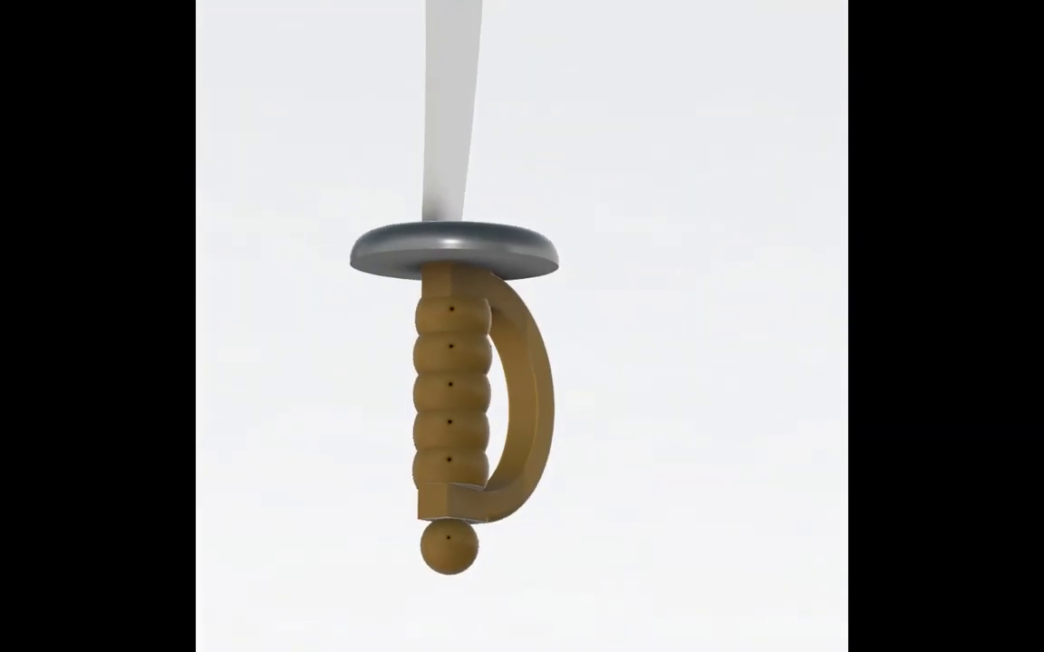
{"action": "key", "text": "Escape"}
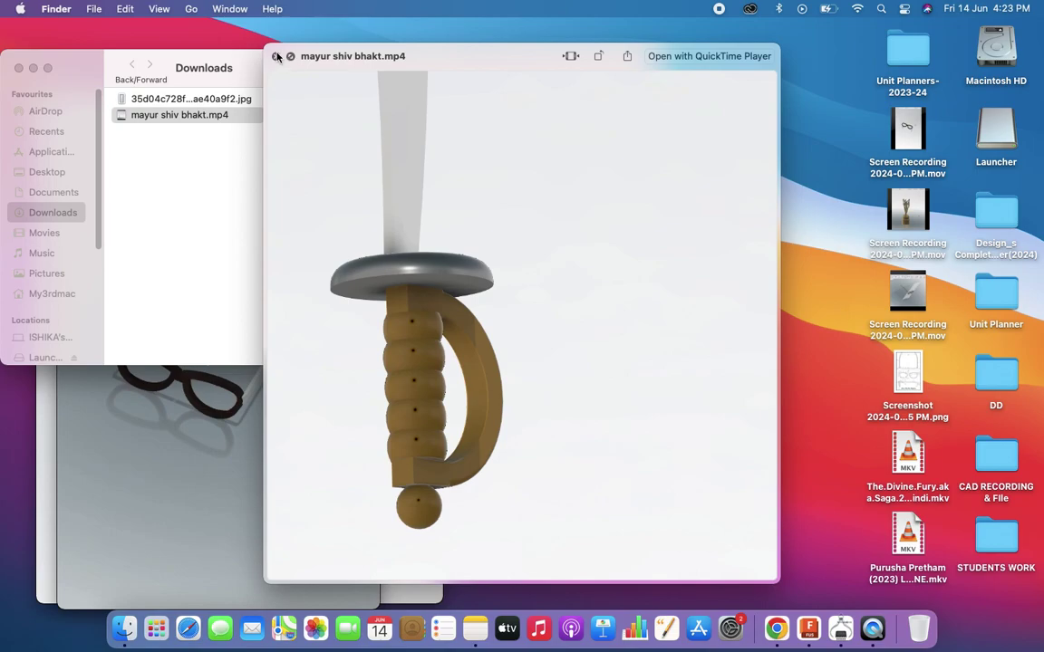
Close the video preview and the Downloads window
{"action": "left_click", "coordinate": [276, 56]}
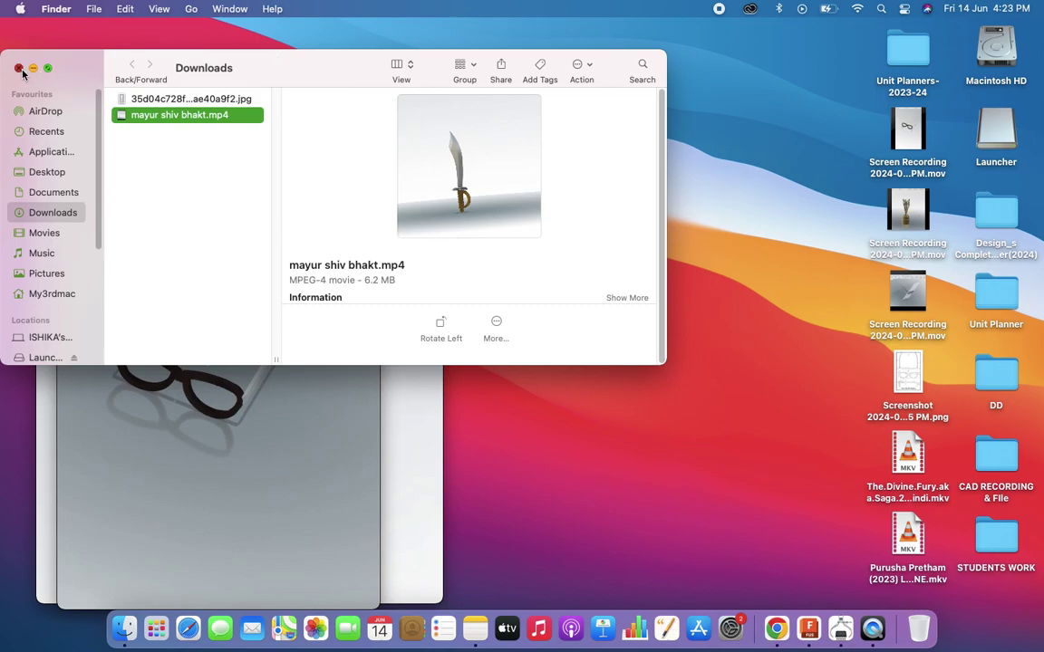
{"action": "left_click", "coordinate": [19, 69]}
{"action": "left_click", "coordinate": [61, 109]}
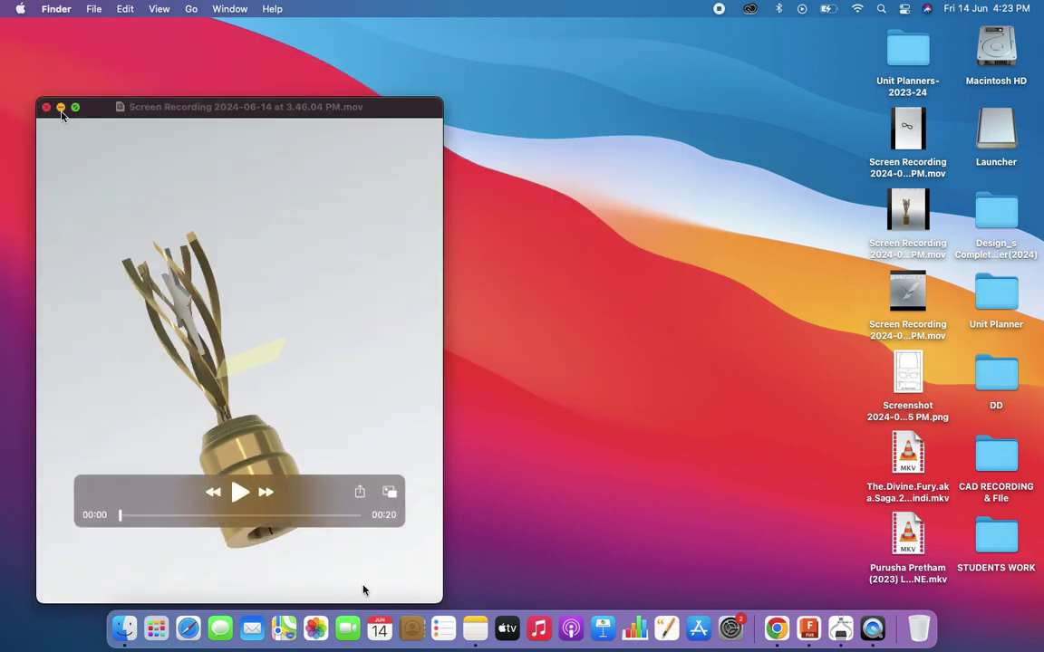